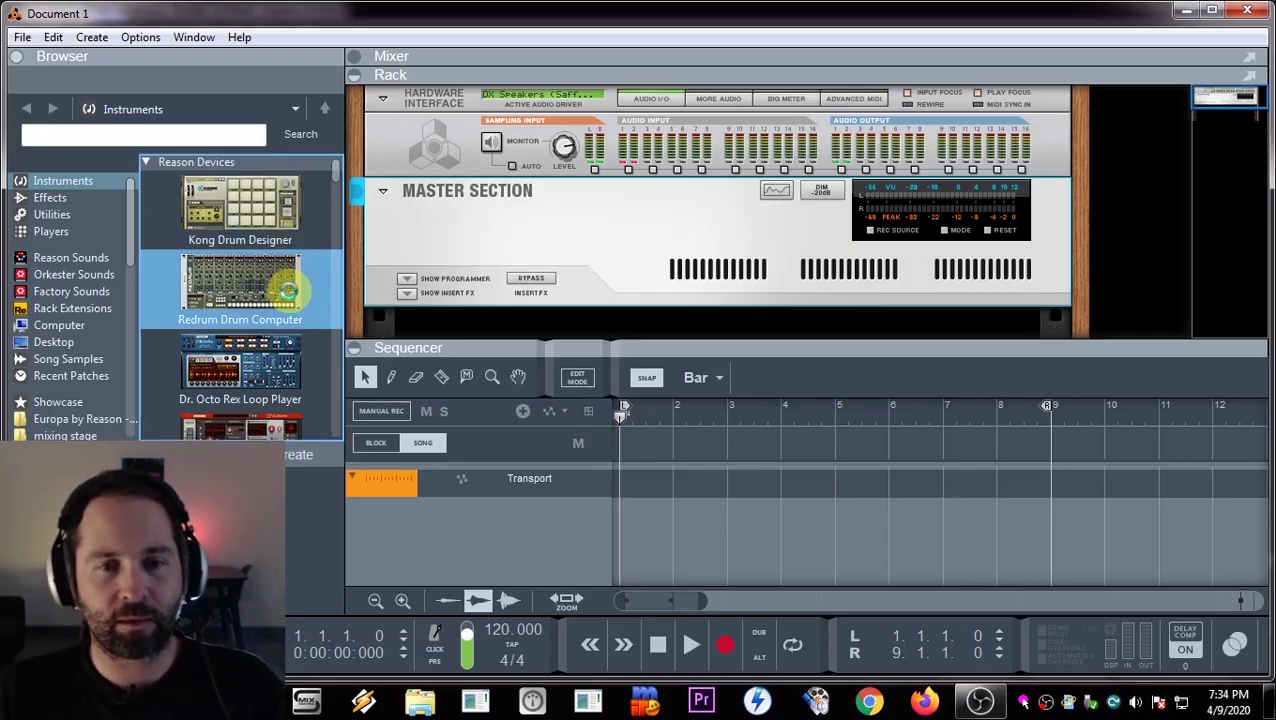
# - Add a Redrum Drum Computer to the rack, enlarge the rack area and reset the device to an empty patch
pyautogui.doubleClick(283, 285)
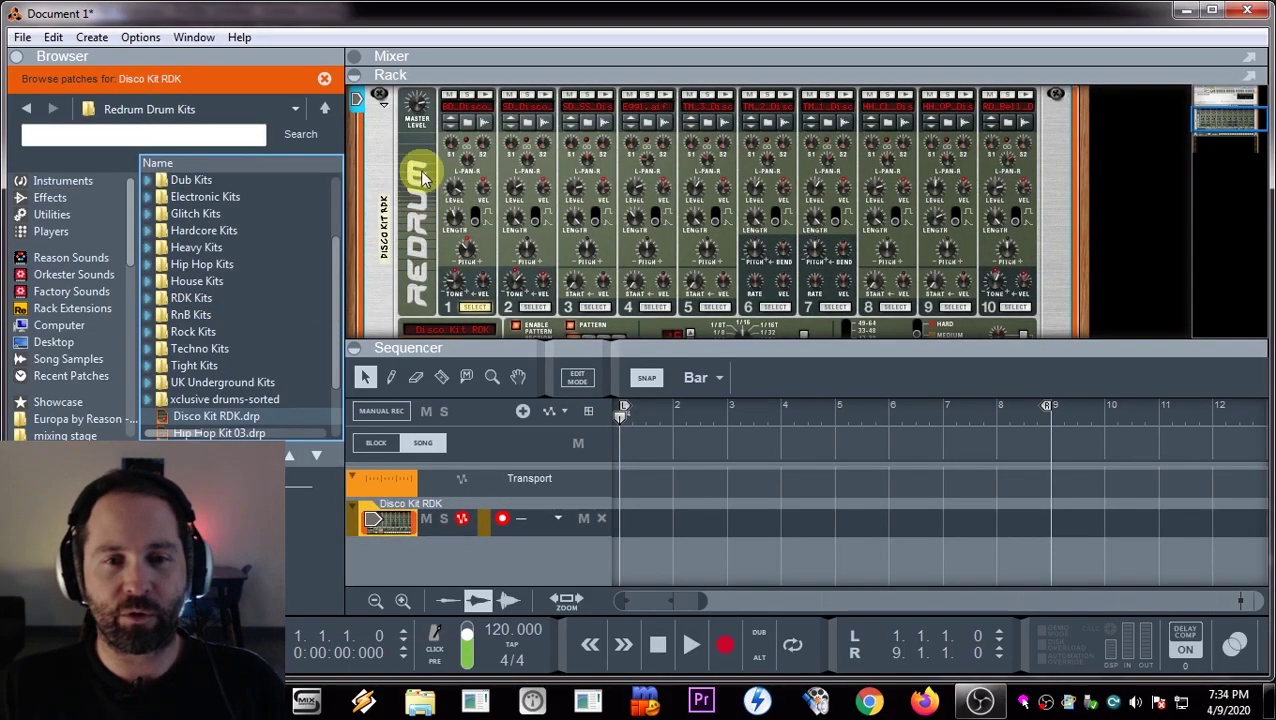
pyautogui.moveTo(440, 350); pyautogui.dragTo(440, 435)
pyautogui.rightClick(370, 190)
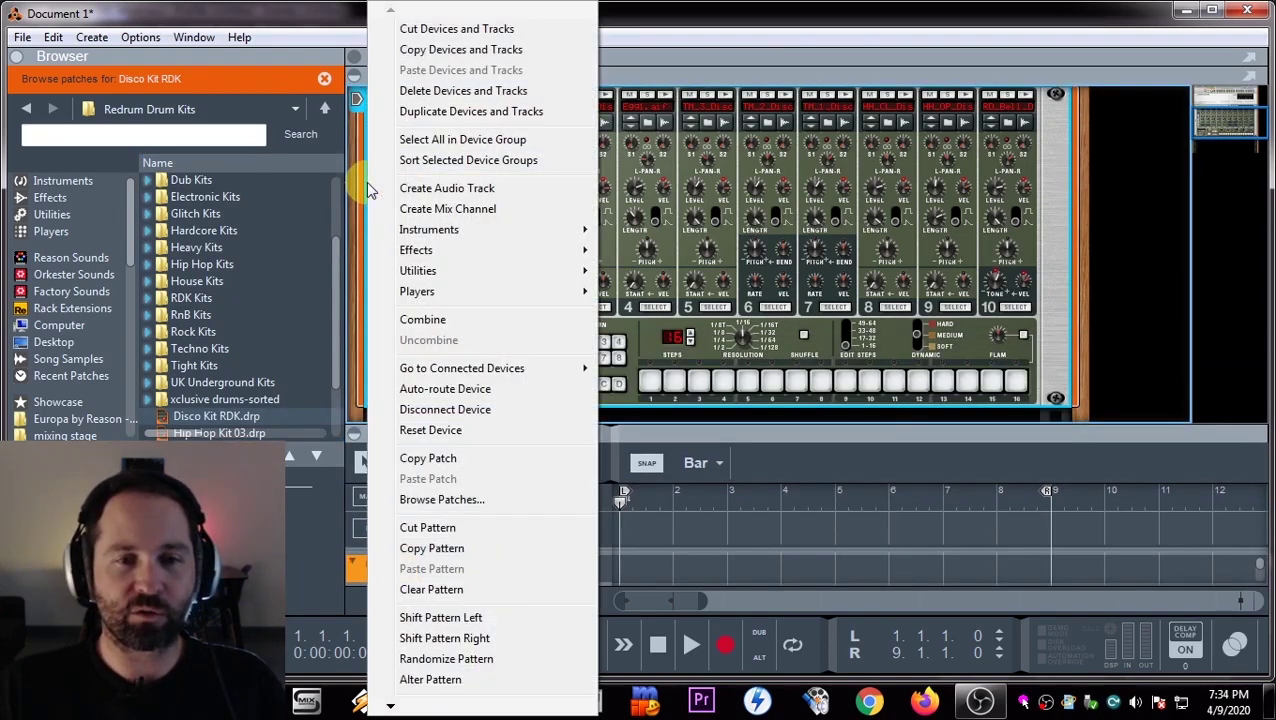
pyautogui.click(358, 175)
pyautogui.rightClick(400, 182)
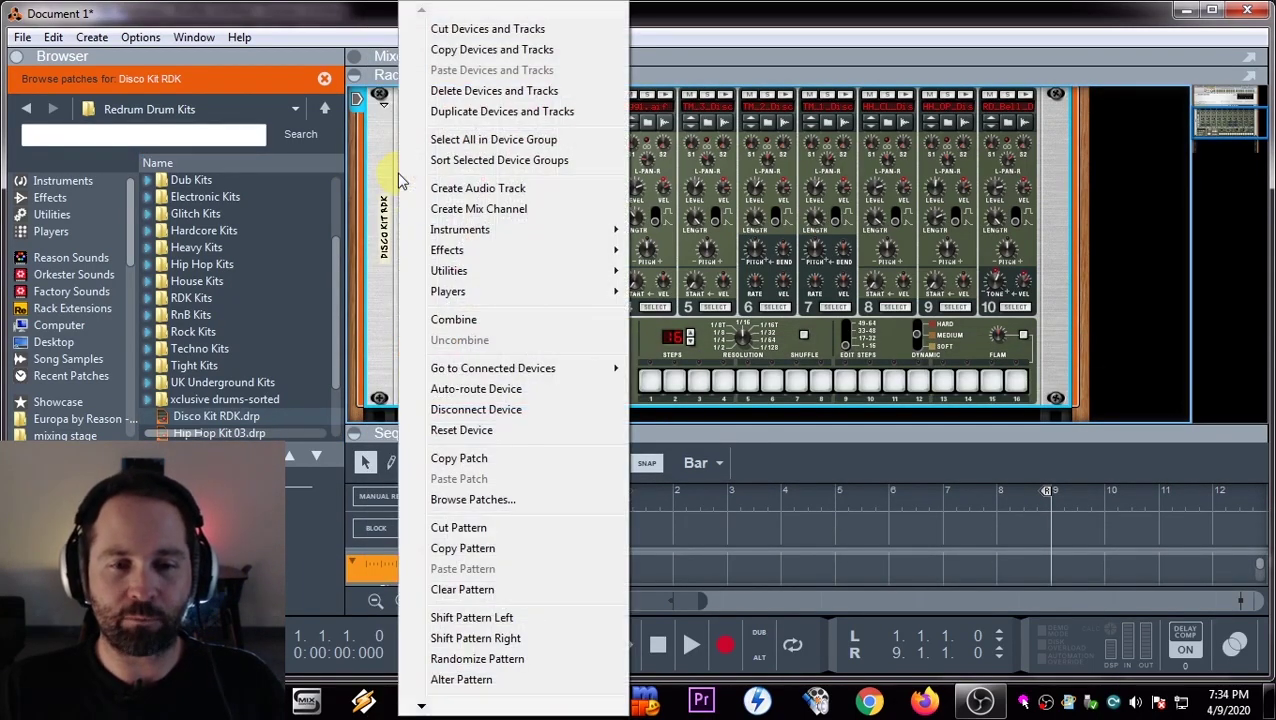
pyautogui.click(506, 433)
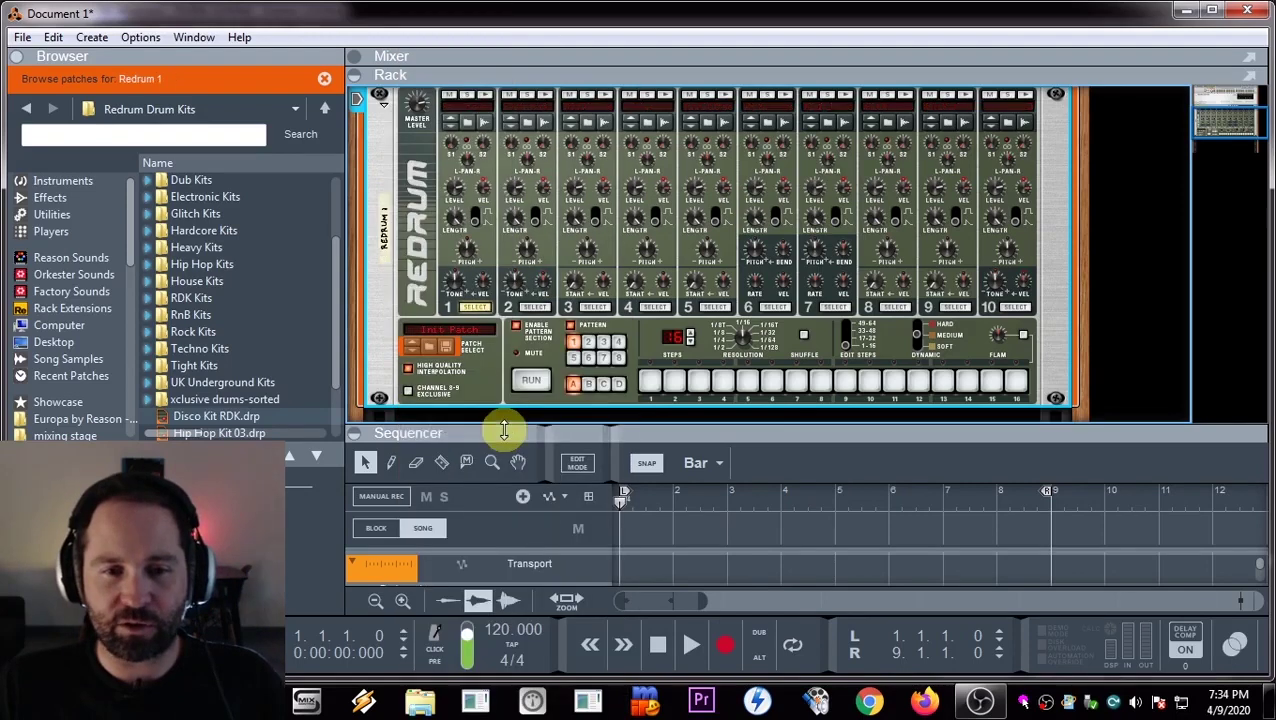
# - Load VMH1 Bassdrums 005 from the Vengeance Minimal House folder into channel 1 of the Redrum
pyautogui.click(285, 239)
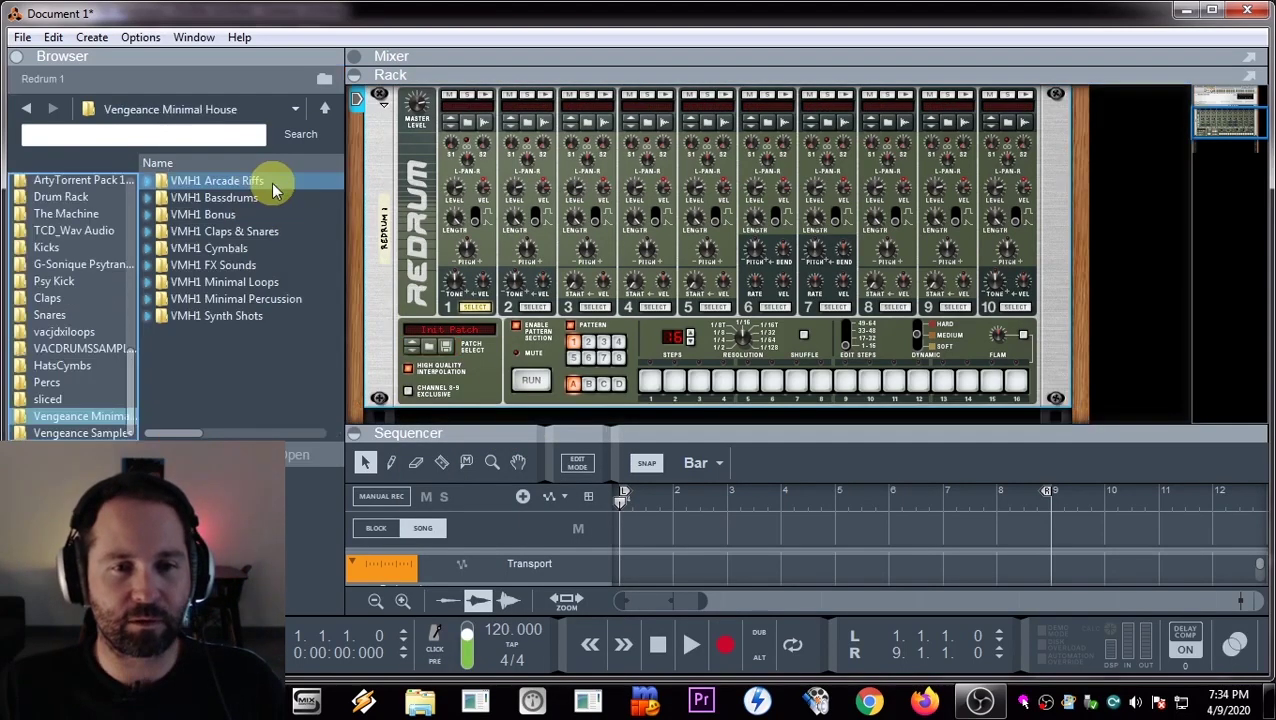
pyautogui.click(150, 198)
pyautogui.doubleClick(155, 197)
pyautogui.click(298, 266)
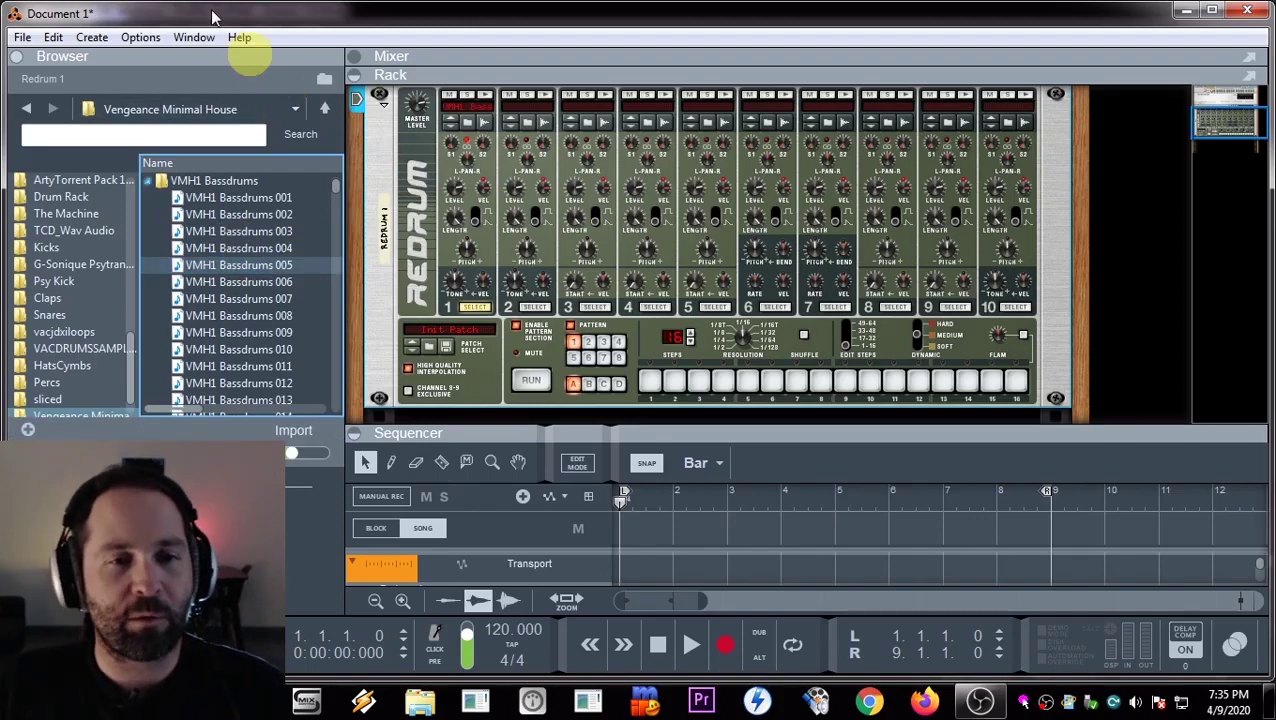
# - Add a Grain Sample Manipulator to the rack and load VMH1 Bassdrums 004 into it
pyautogui.click(132, 38)
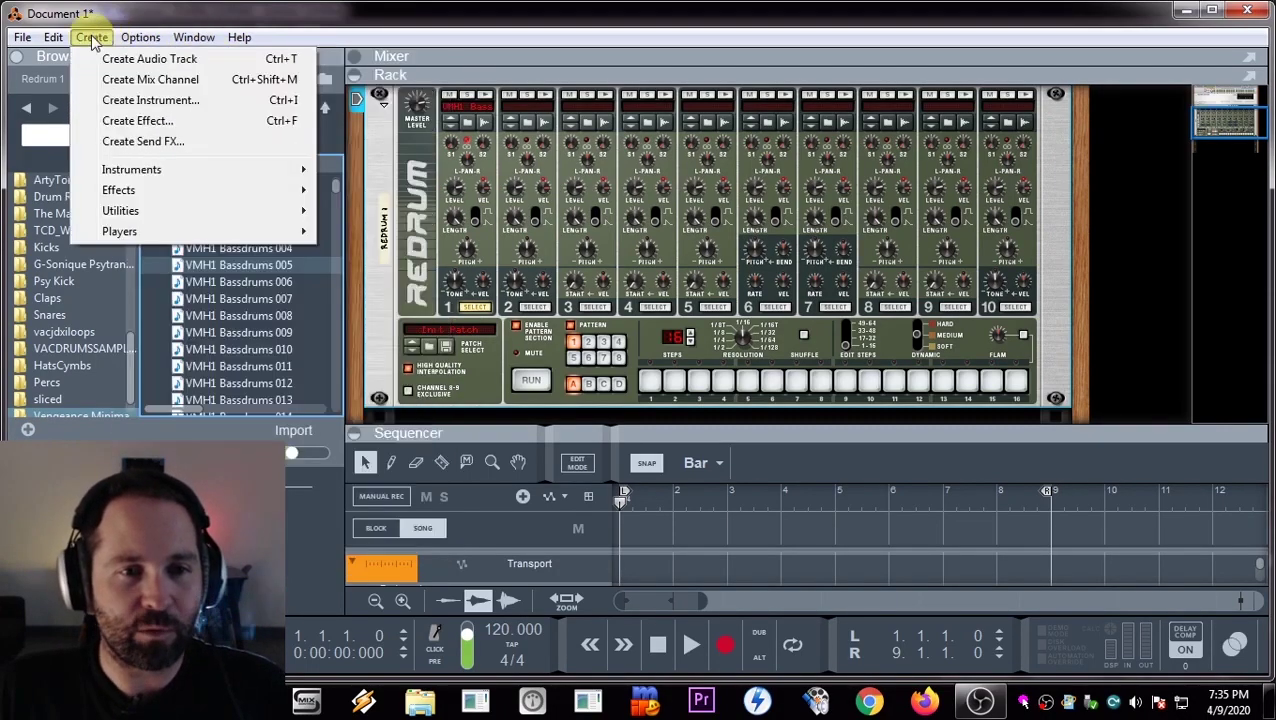
pyautogui.click(167, 102)
pyautogui.scroll(-5, 271, 370)
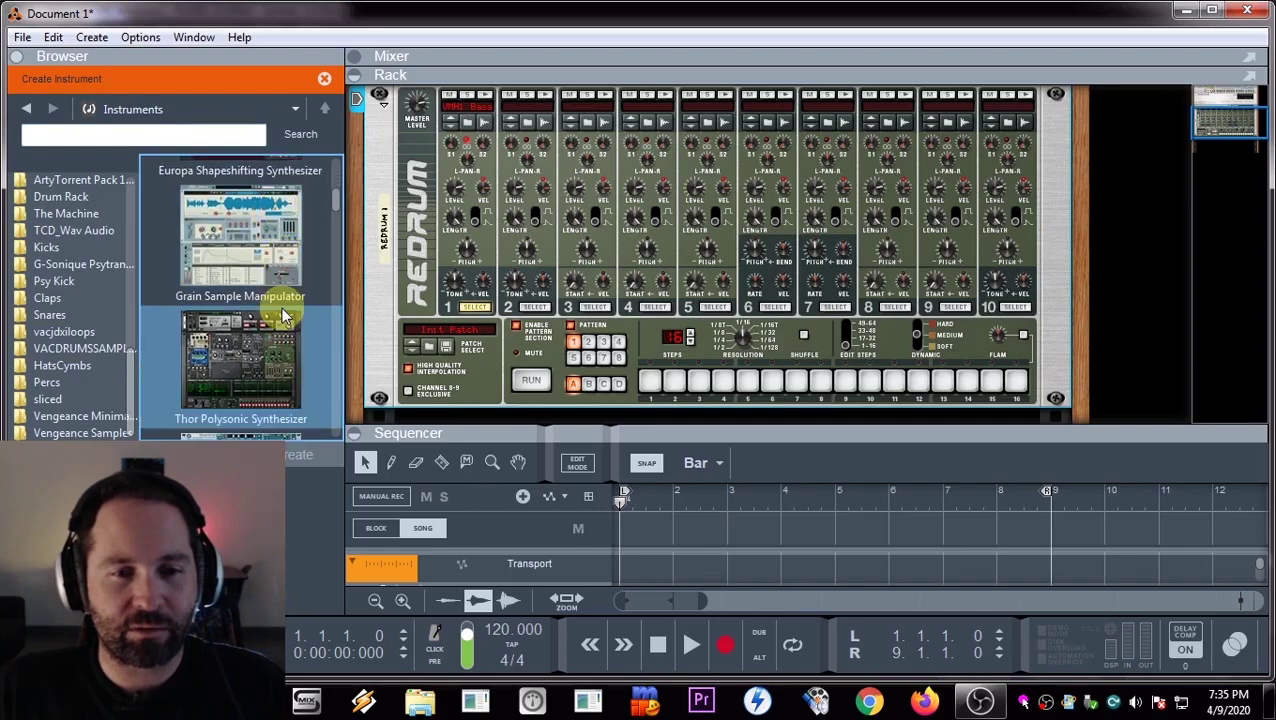
pyautogui.click(291, 229)
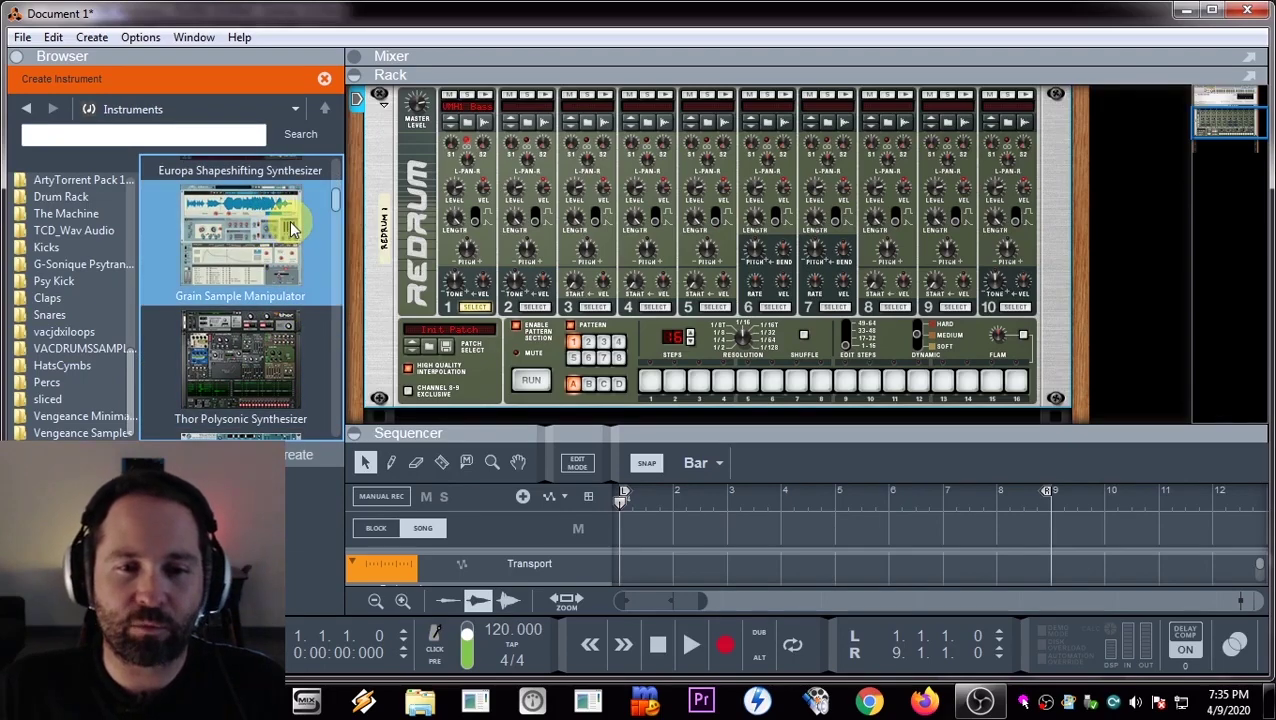
pyautogui.doubleClick(291, 229)
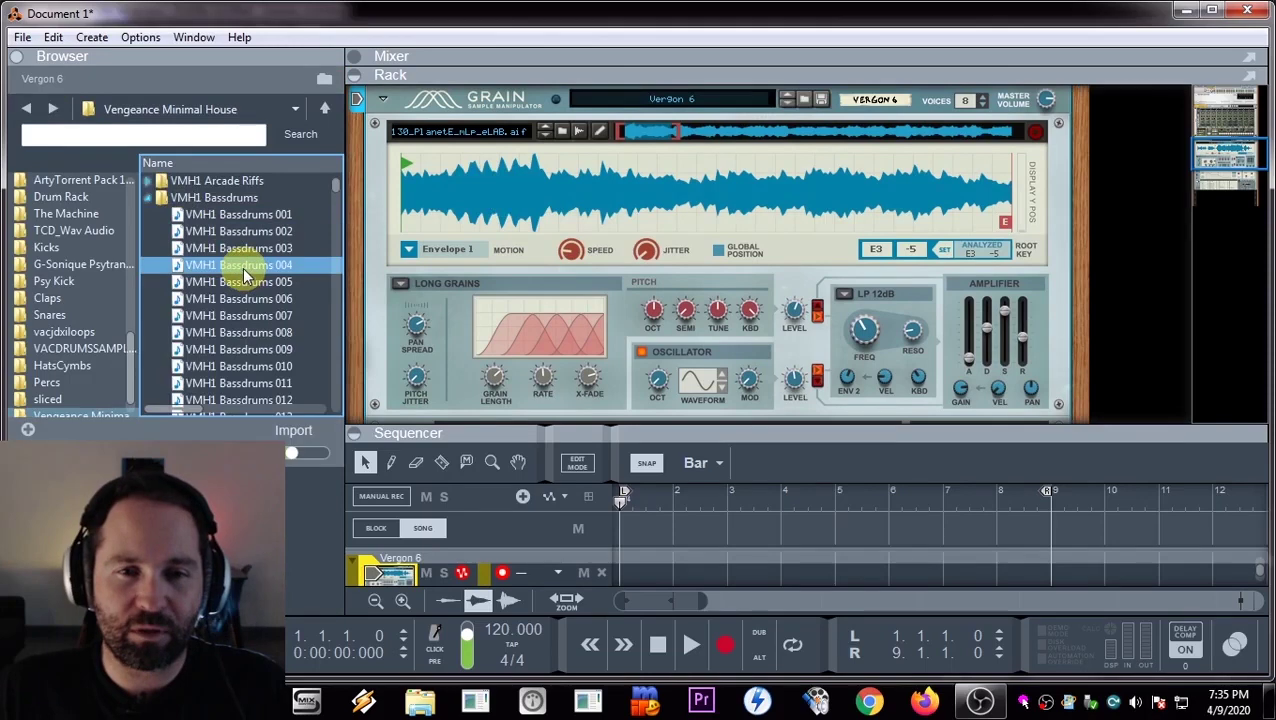
pyautogui.moveTo(242, 267); pyautogui.dragTo(798, 175)
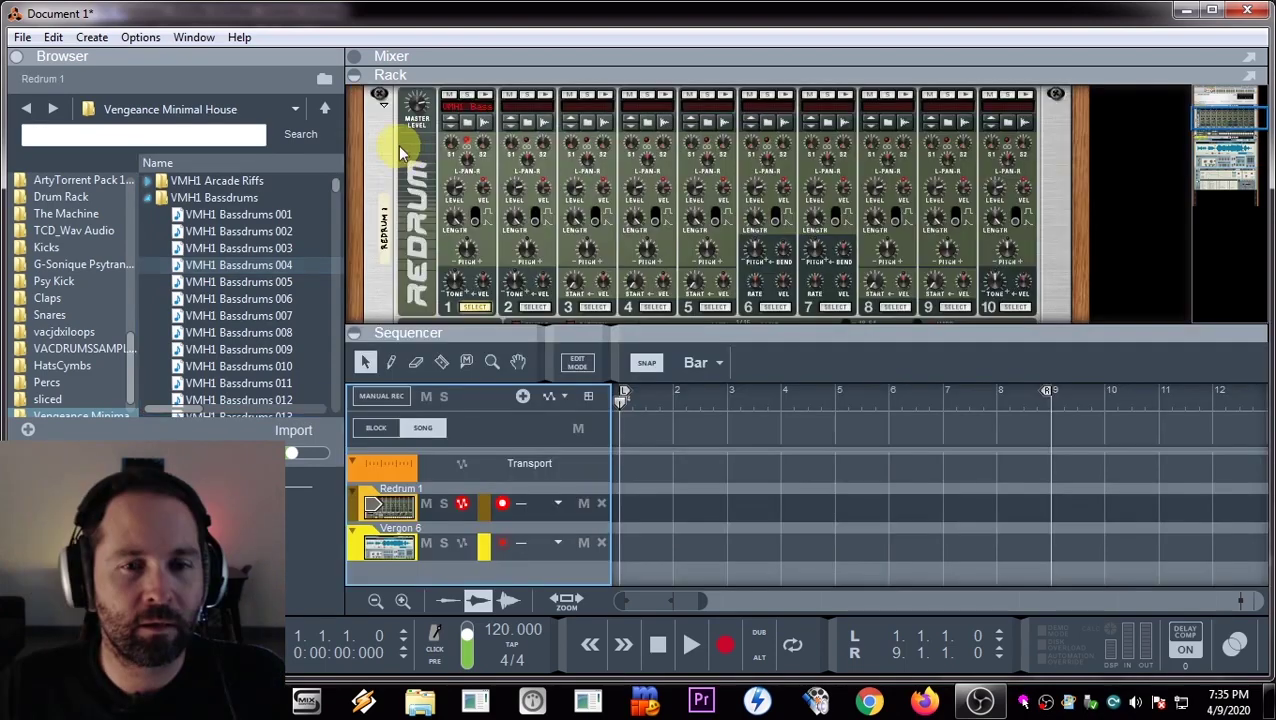
# - Add a second Redrum Drum Computer below the first one and reset it to an empty patch
pyautogui.click(90, 40)
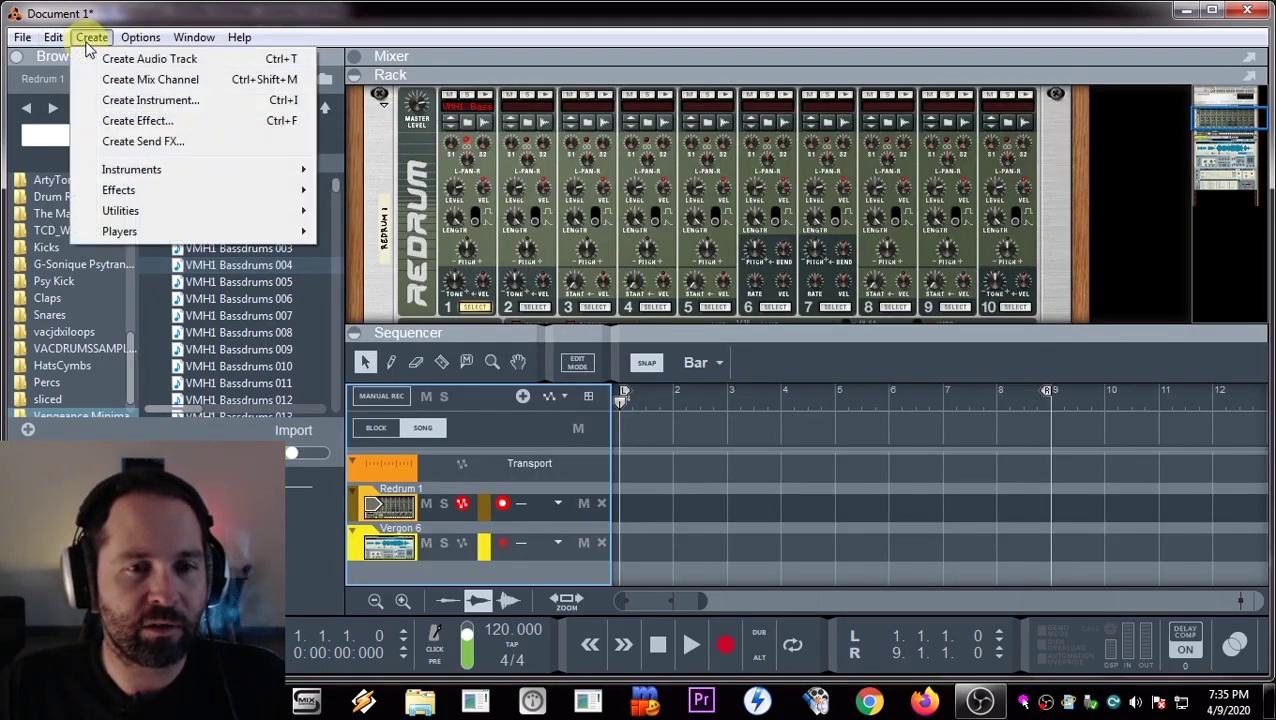
pyautogui.click(150, 100)
pyautogui.moveTo(242, 290); pyautogui.dragTo(497, 229)
pyautogui.rightClick(385, 541)
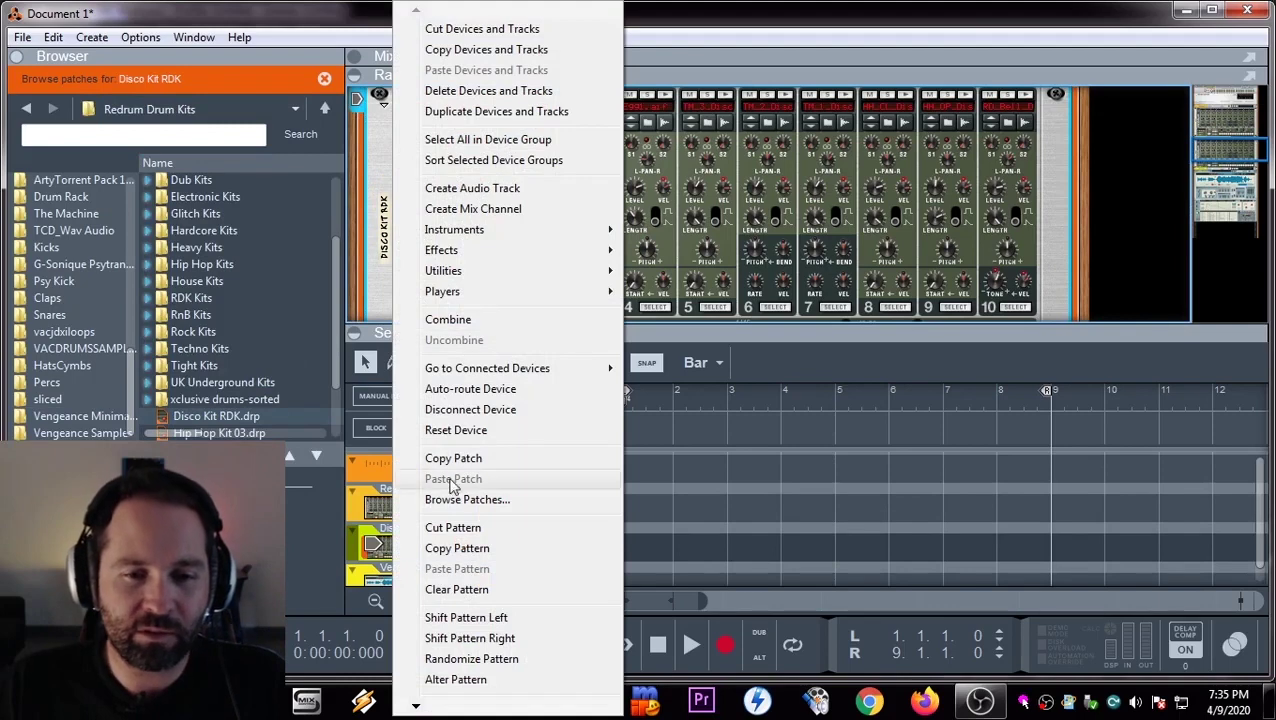
pyautogui.click(456, 430)
# - Rename the second Redrum "kick clicl"
pyautogui.doubleClick(385, 228)
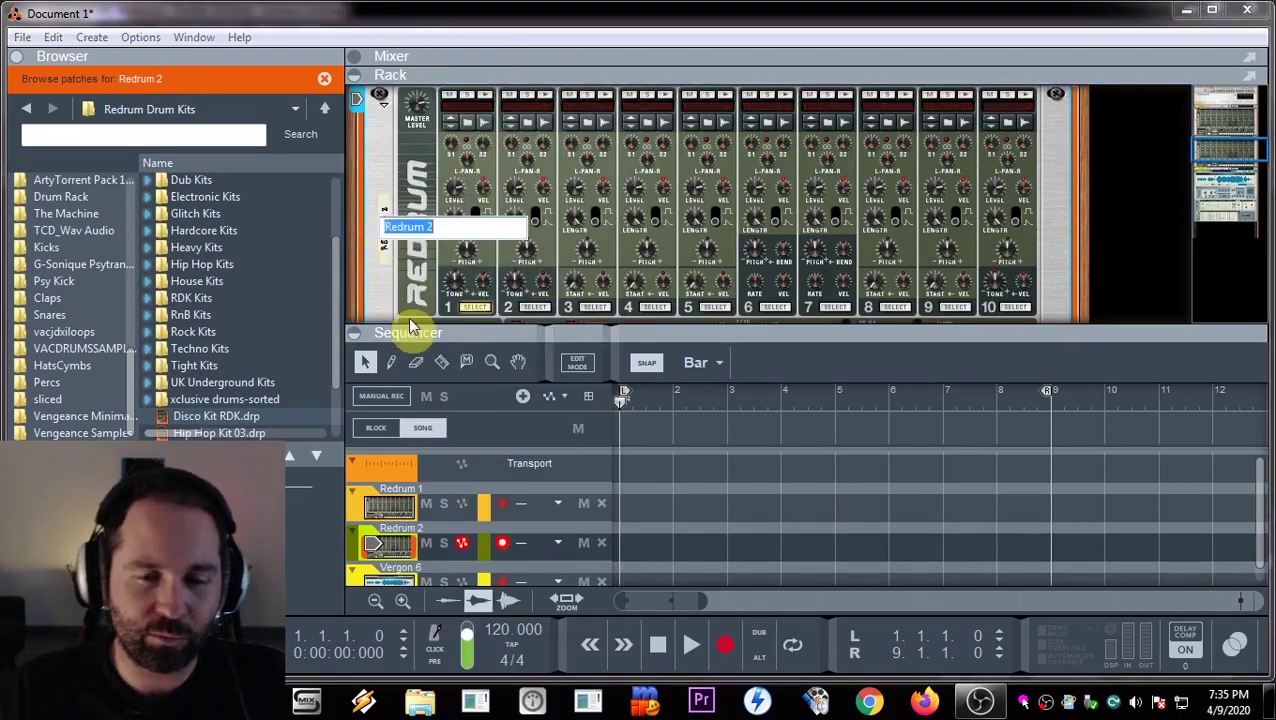
pyautogui.write('k')
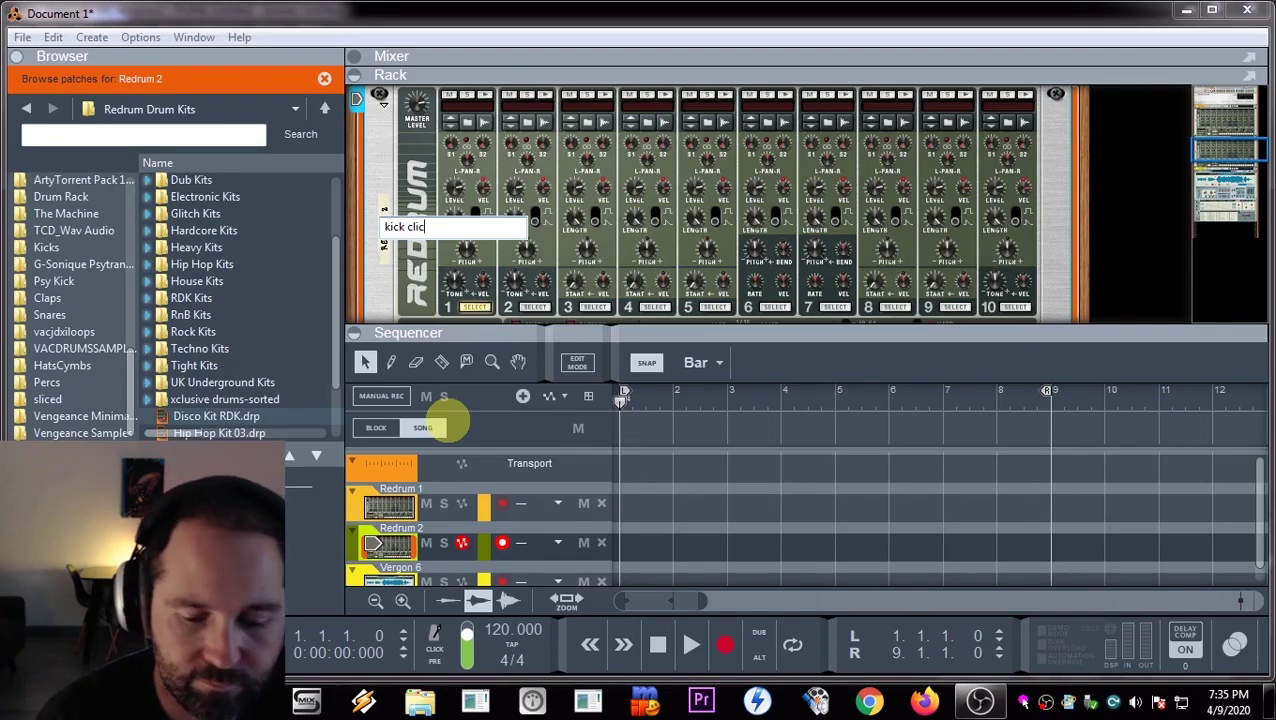
pyautogui.write('ick clic')
pyautogui.press('Return')
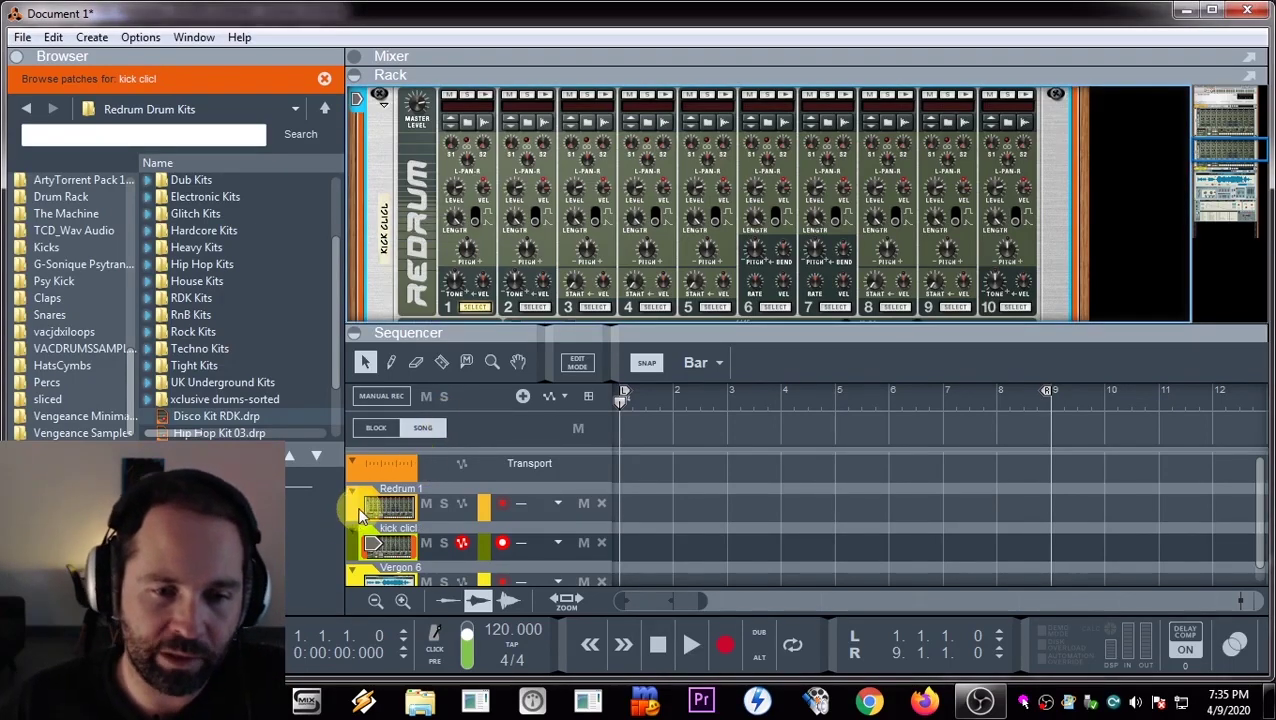
# - Reset the first Redrum to an empty patch and rename it "kick bass"
pyautogui.rightClick(383, 215)
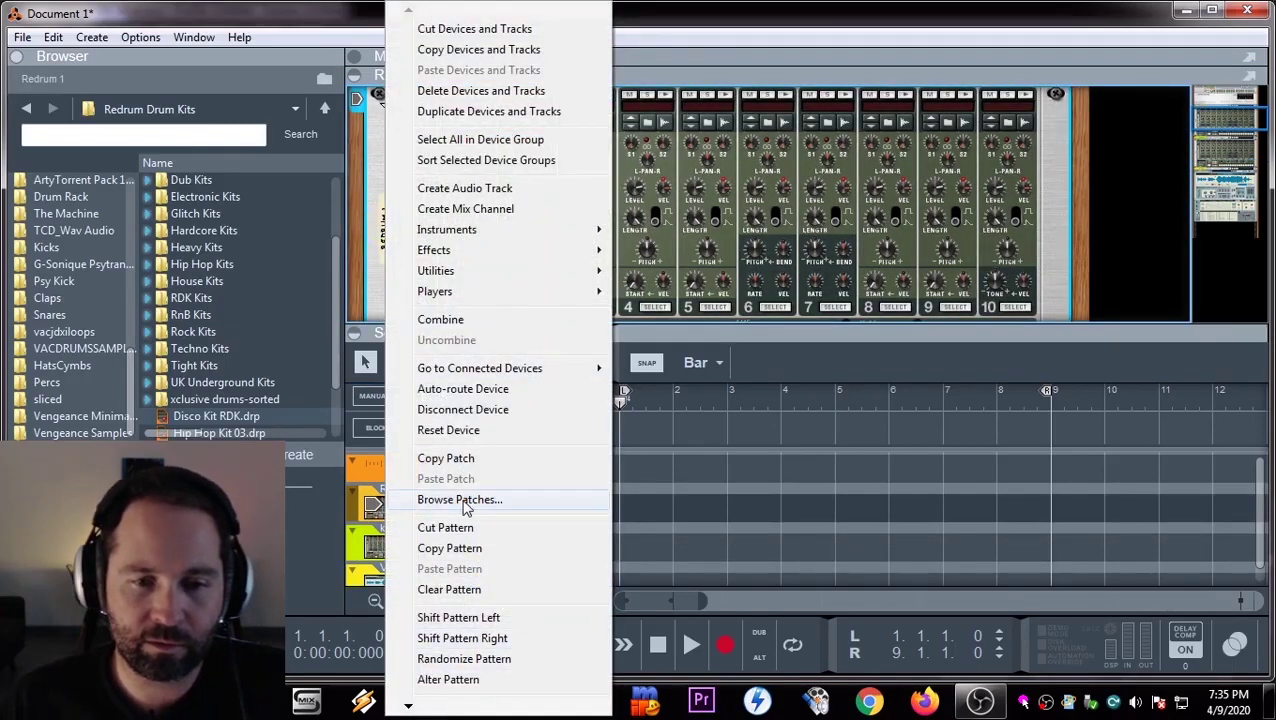
pyautogui.click(489, 456)
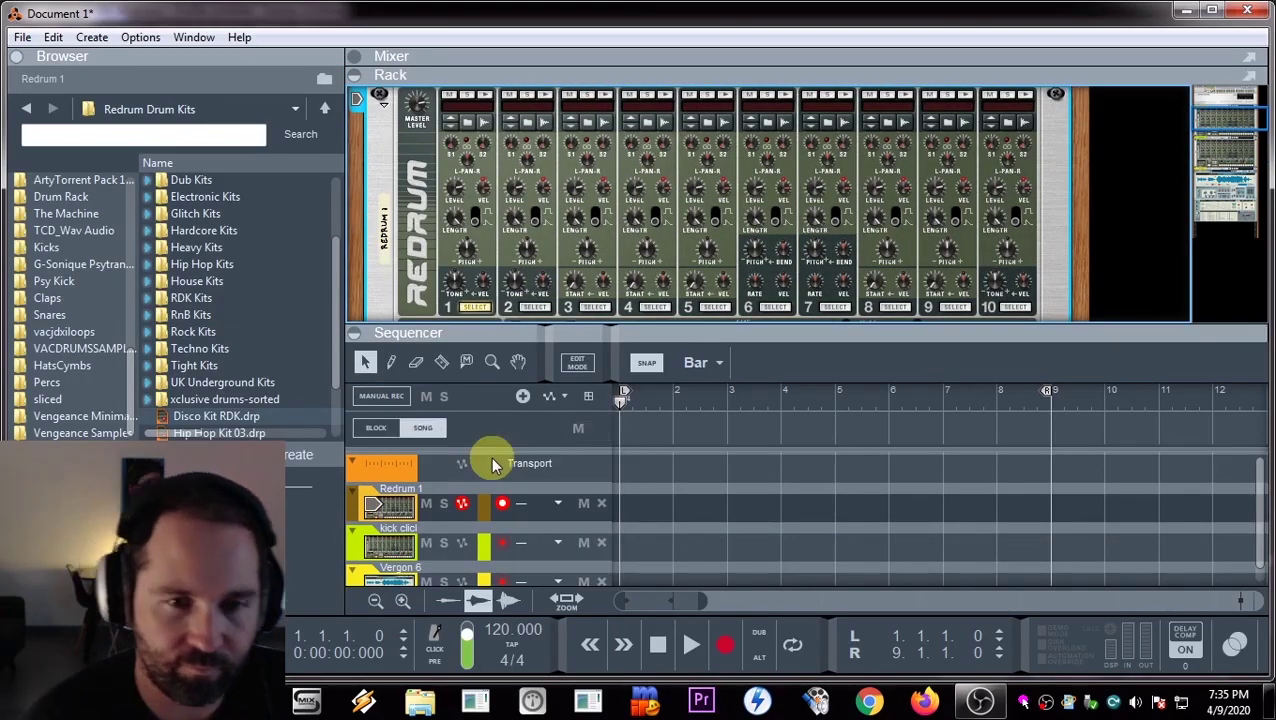
pyautogui.write('kick bass')
pyautogui.press('Return')
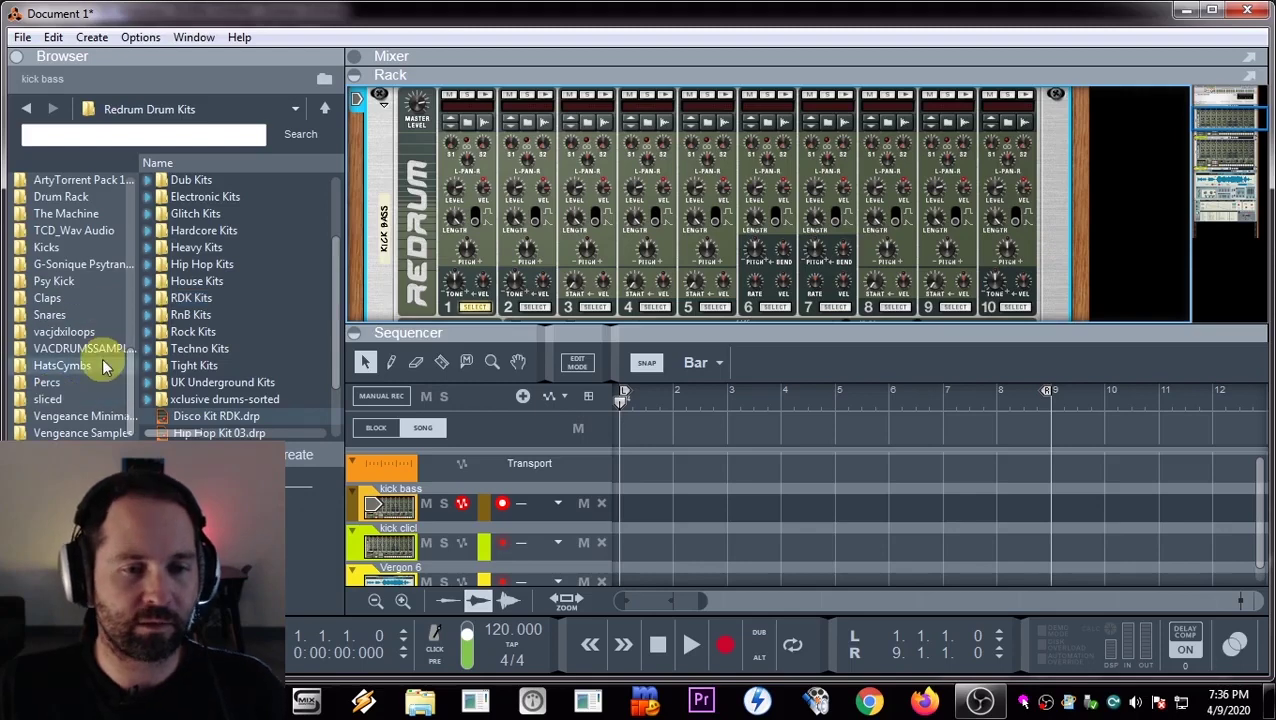
# - Audition the kick samples in the VMH1 Bassdrums folder of Vengeance Minimal House, up to Bassdrums 039
pyautogui.click(80, 433)
pyautogui.click(80, 416)
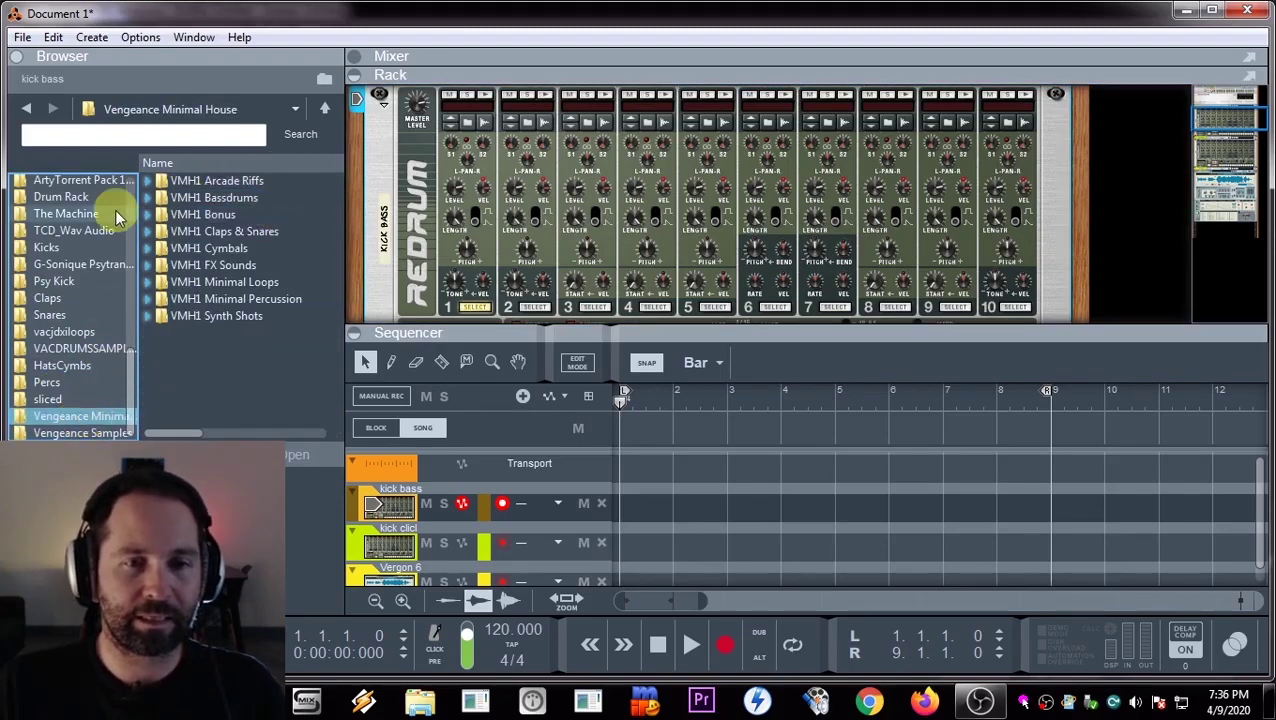
pyautogui.doubleClick(200, 197)
pyautogui.scroll(-1, 240, 290)
pyautogui.click(240, 298)
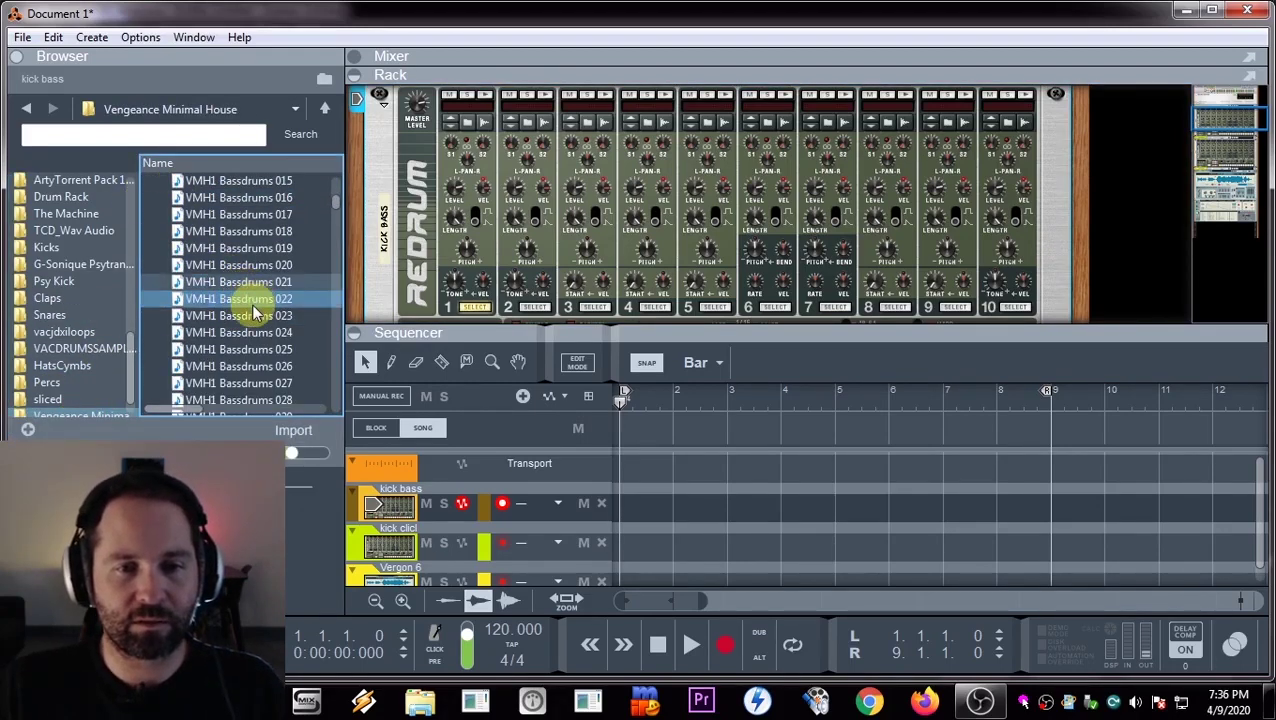
pyautogui.click(255, 313)
pyautogui.scroll(-4, 262, 290)
pyautogui.click(270, 231)
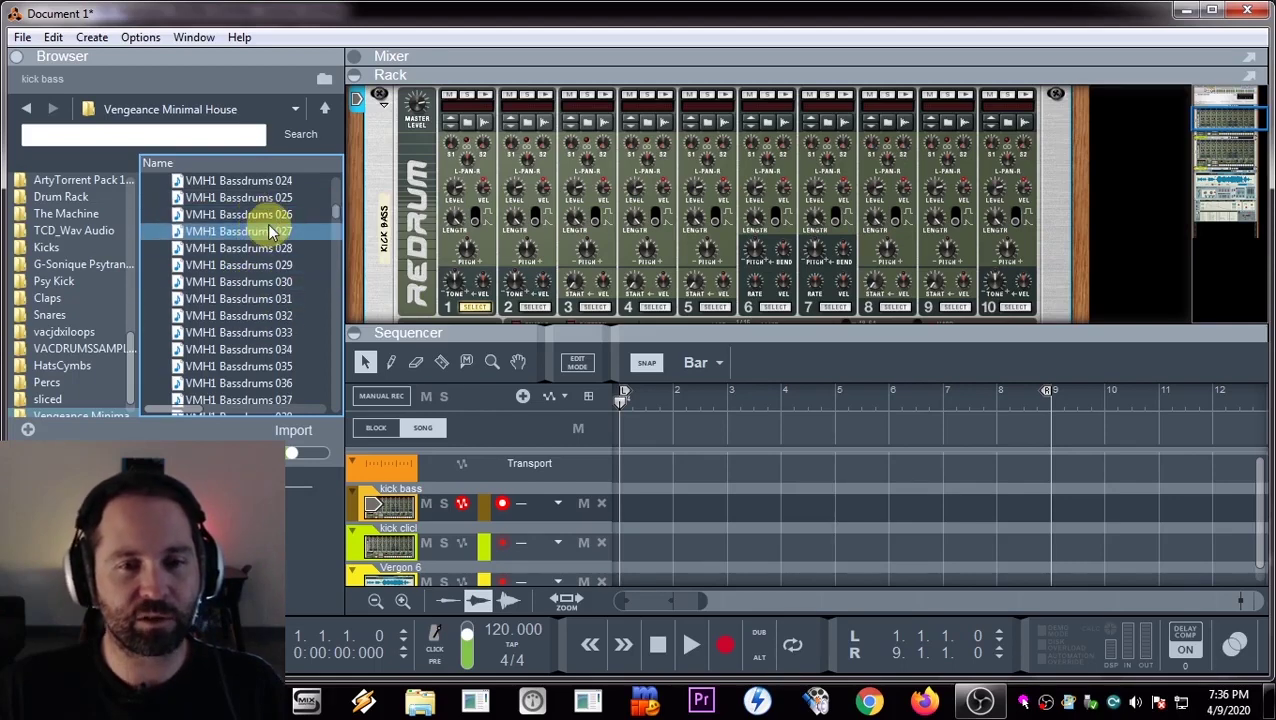
pyautogui.scroll(-1, 266, 245)
pyautogui.click(266, 248)
pyautogui.scroll(-1, 265, 280)
pyautogui.click(265, 298)
pyautogui.scroll(-1, 267, 335)
pyautogui.click(268, 334)
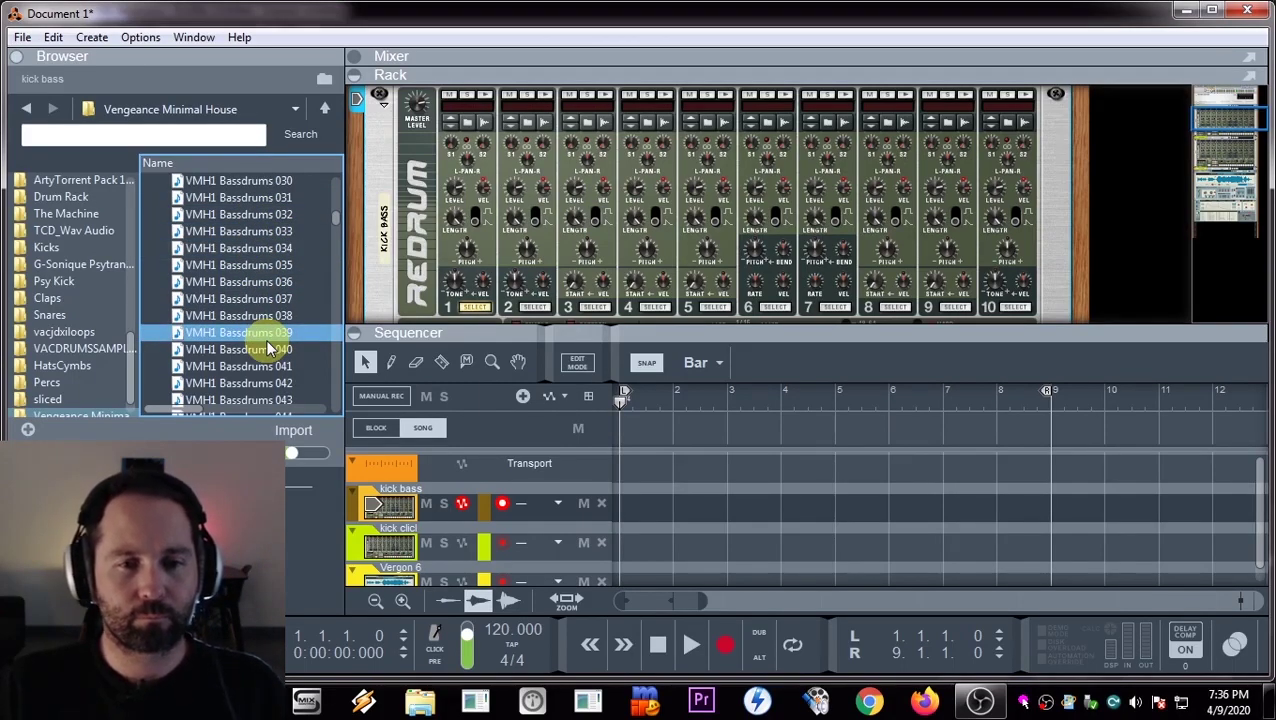
# - Load VMH1 Bassdrums 039, 038 and 040 into Grain in turn to compare their waveforms
pyautogui.moveTo(268, 348); pyautogui.dragTo(490, 199)
pyautogui.click(265, 300)
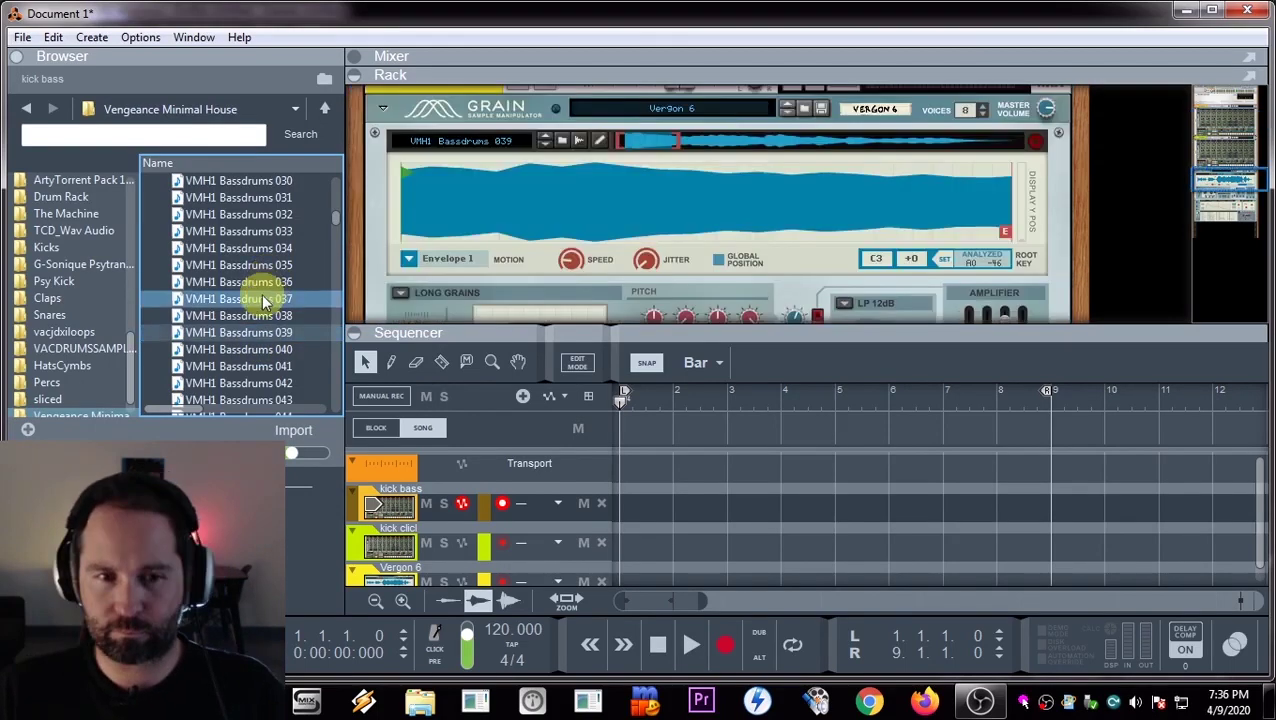
pyautogui.moveTo(265, 314); pyautogui.dragTo(720, 191)
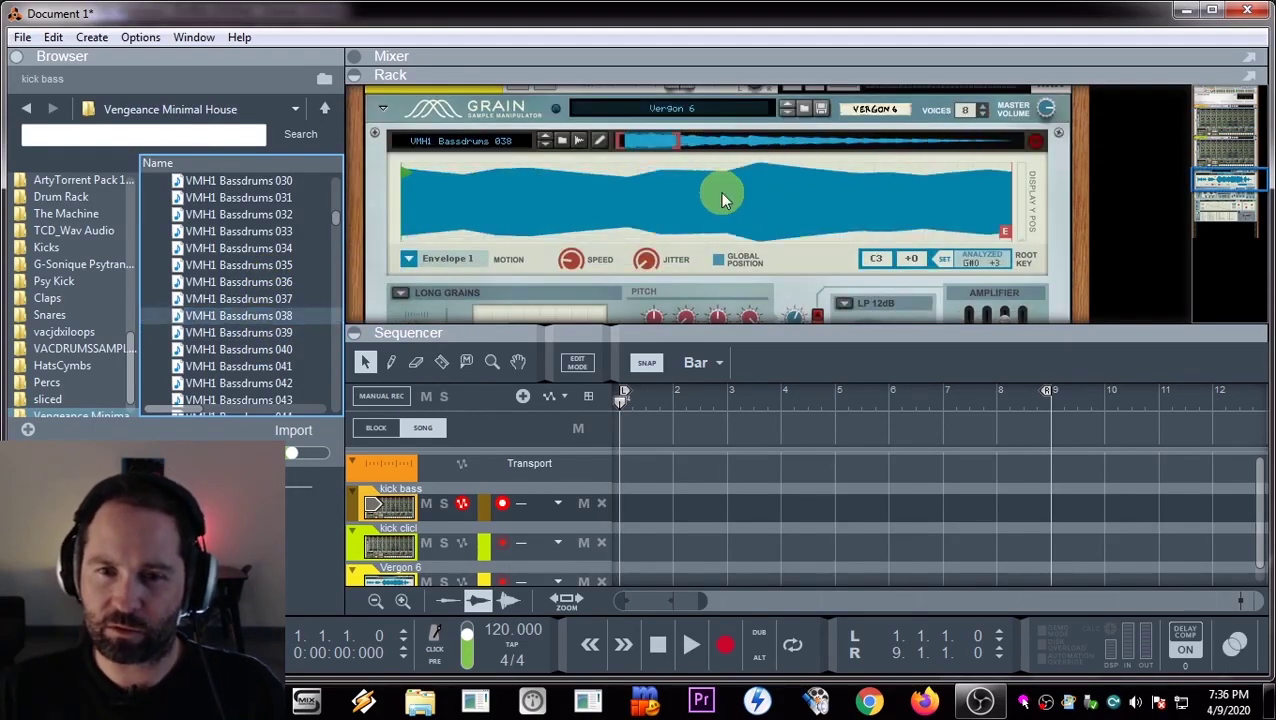
pyautogui.moveTo(265, 332); pyautogui.dragTo(808, 203)
pyautogui.moveTo(265, 349); pyautogui.dragTo(783, 185)
# - Load VMH1 Bassdrums 048 into Grain and inspect its waveform
pyautogui.scroll(-1, 785, 176)
pyautogui.click(242, 335)
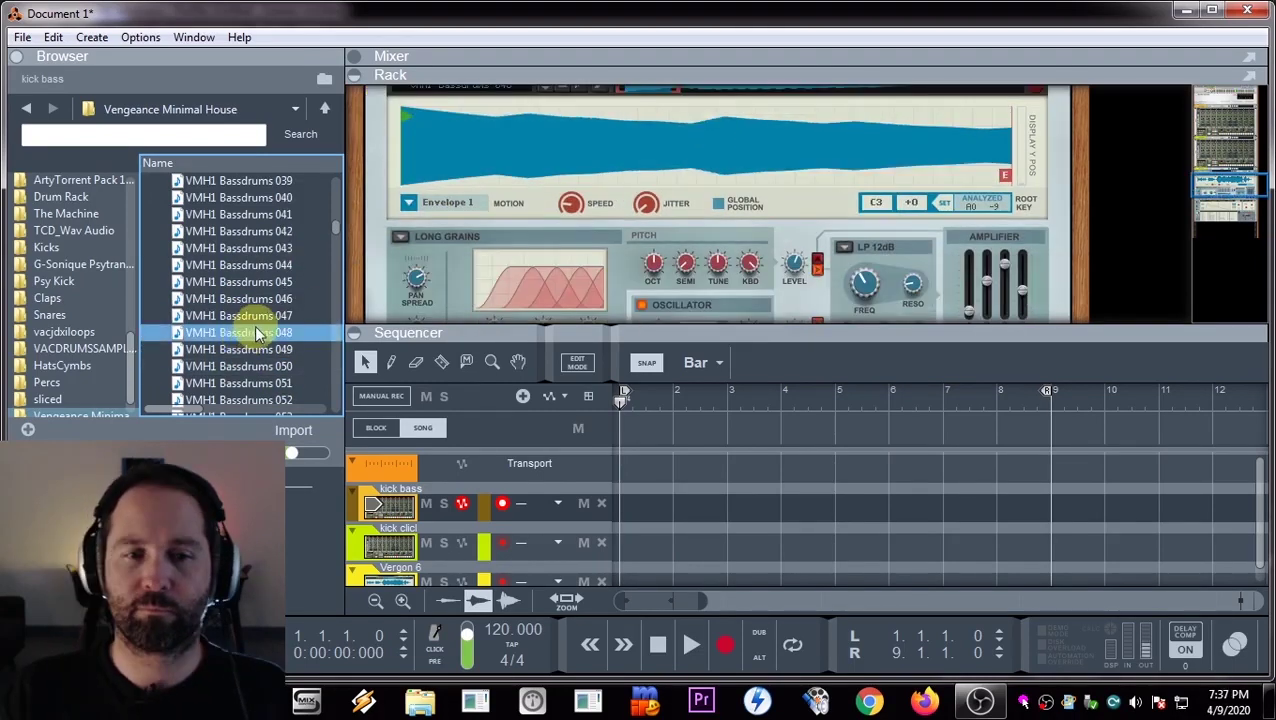
pyautogui.moveTo(258, 334); pyautogui.dragTo(783, 108)
pyautogui.scroll(-1, 777, 125)
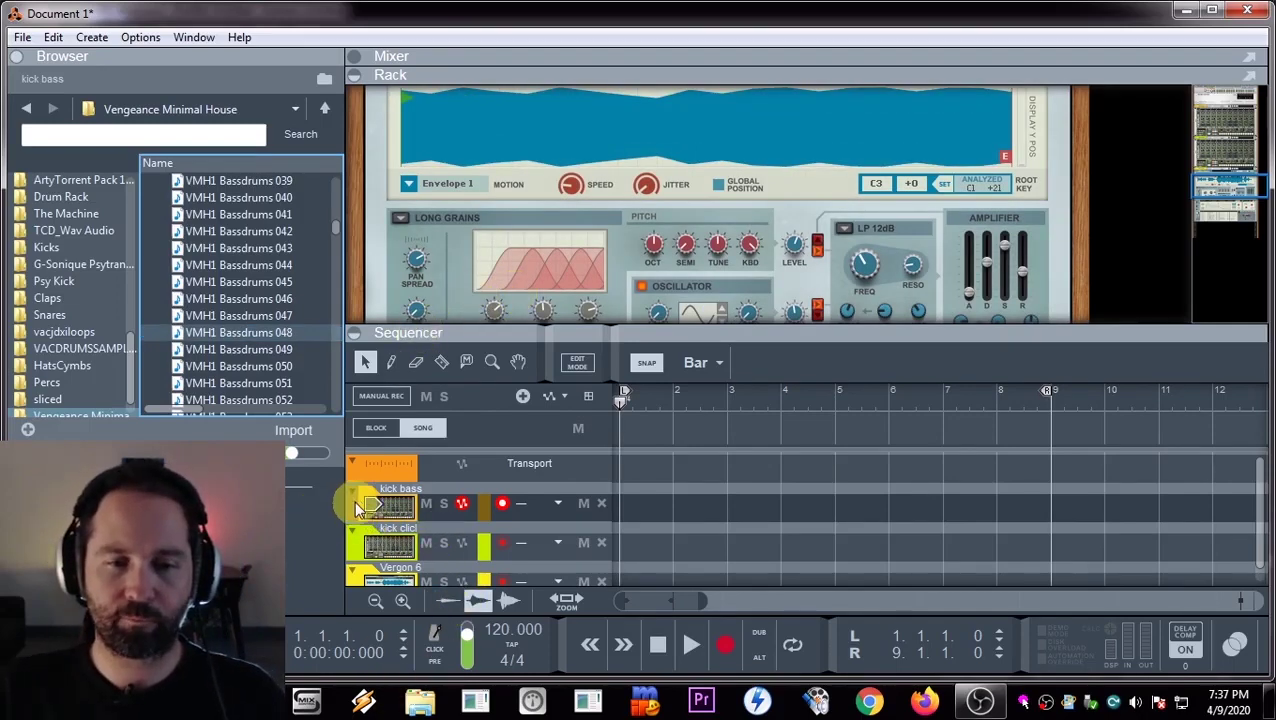
# - Program a four-on-the-floor pattern on channel 1 of the kick bass Redrum, with hits on steps 1, 5, 9 and 13
pyautogui.click(372, 540)
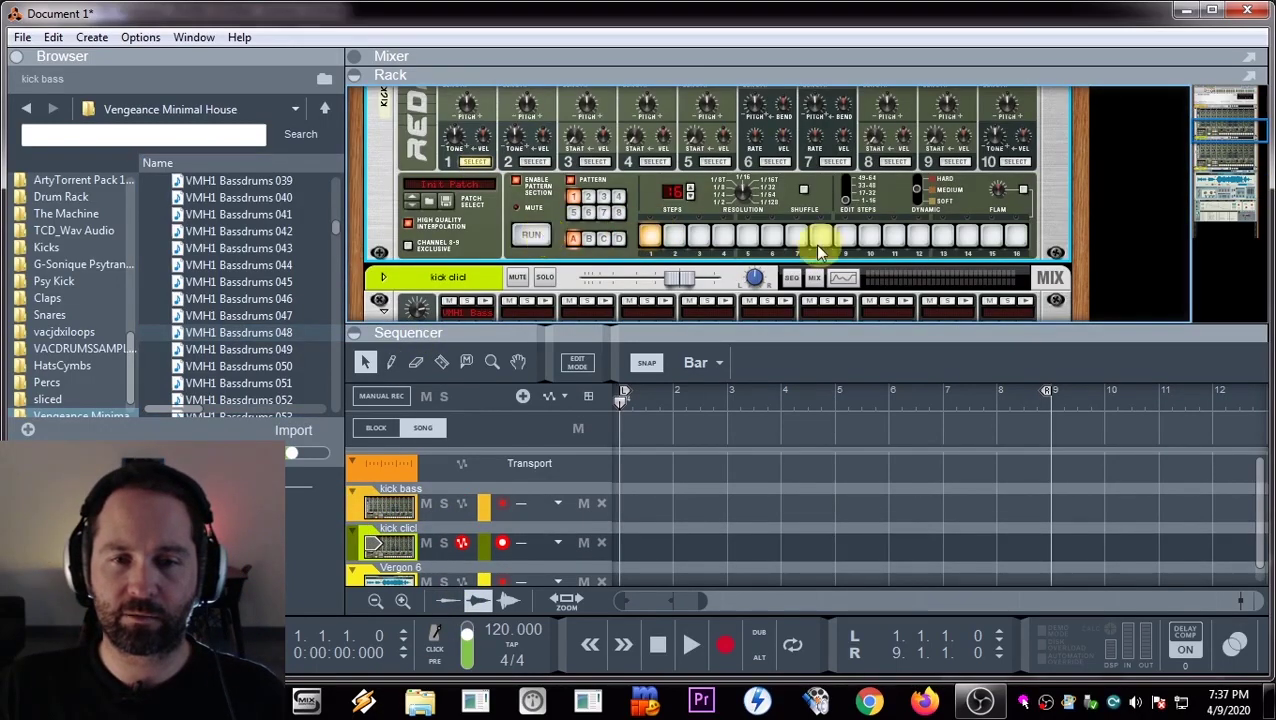
pyautogui.click(747, 235)
pyautogui.click(845, 235)
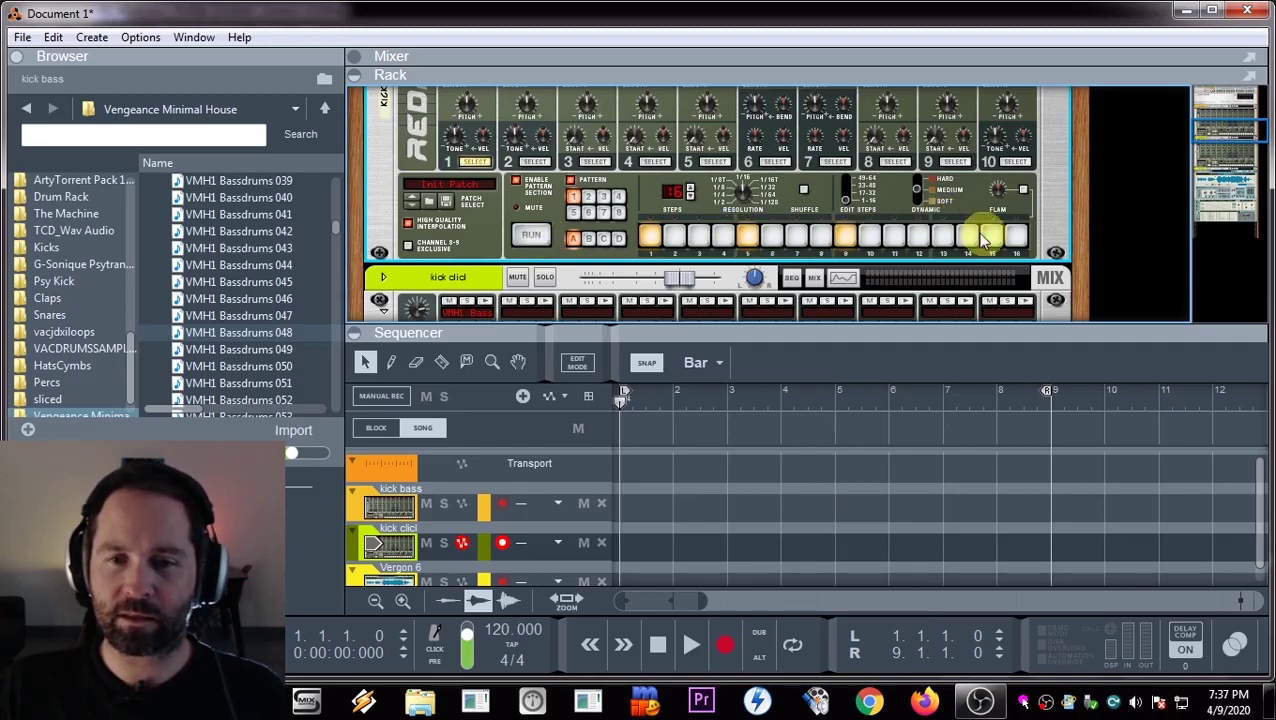
pyautogui.click(942, 235)
pyautogui.click(648, 237)
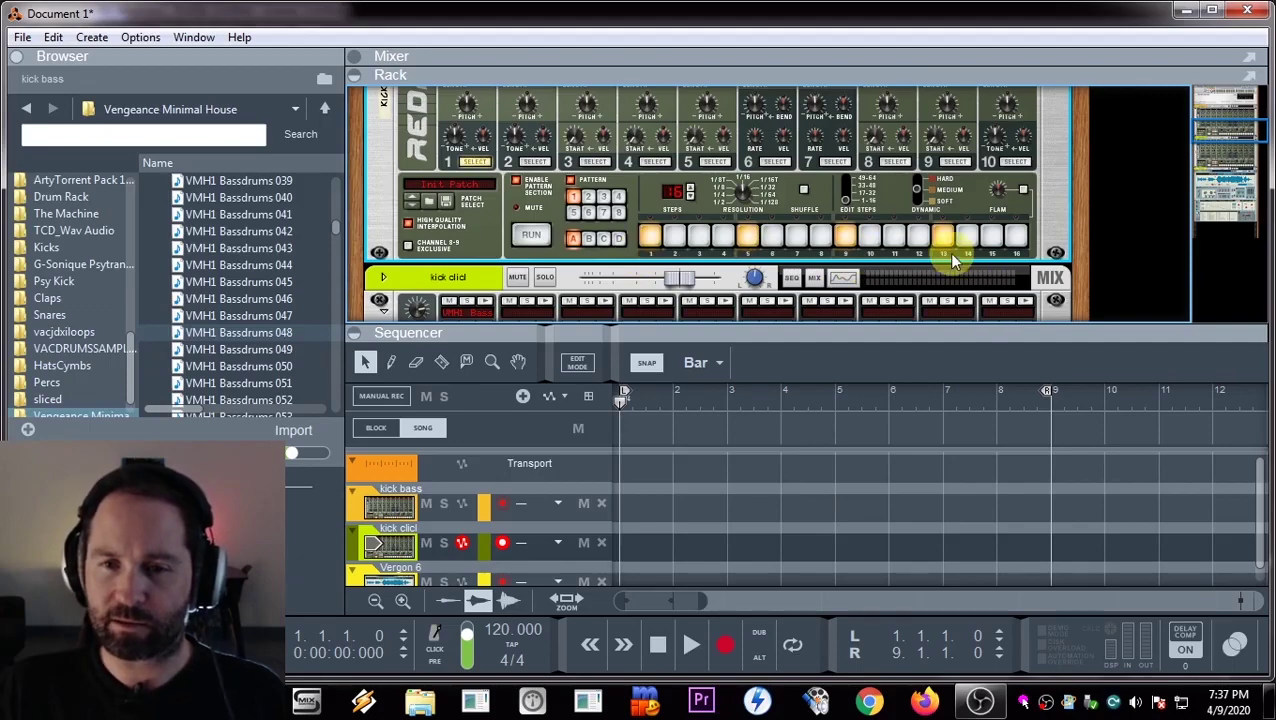
# - Load VMH1 Bassdrums 004 into channel 1 of the kick bass Redrum and raise the song tempo to 130 BPM
pyautogui.scroll(2, 668, 316)
pyautogui.moveTo(673, 325); pyautogui.dragTo(673, 425)
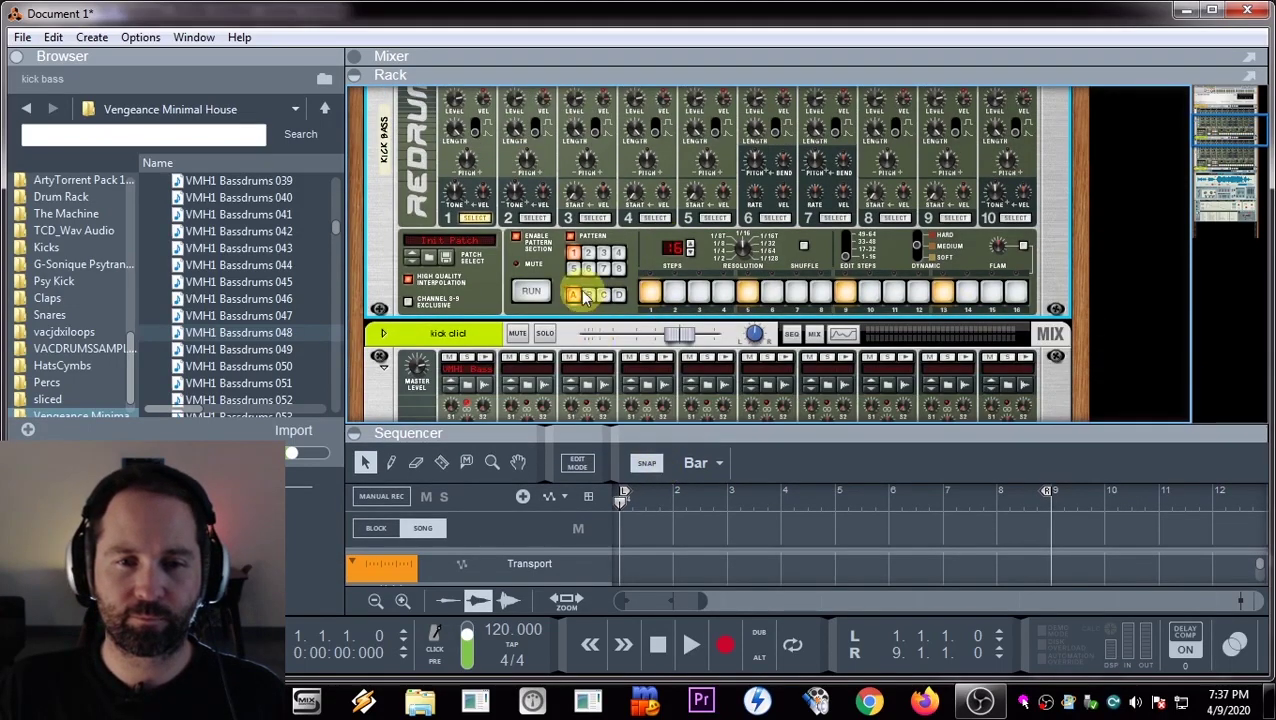
pyautogui.click(251, 265)
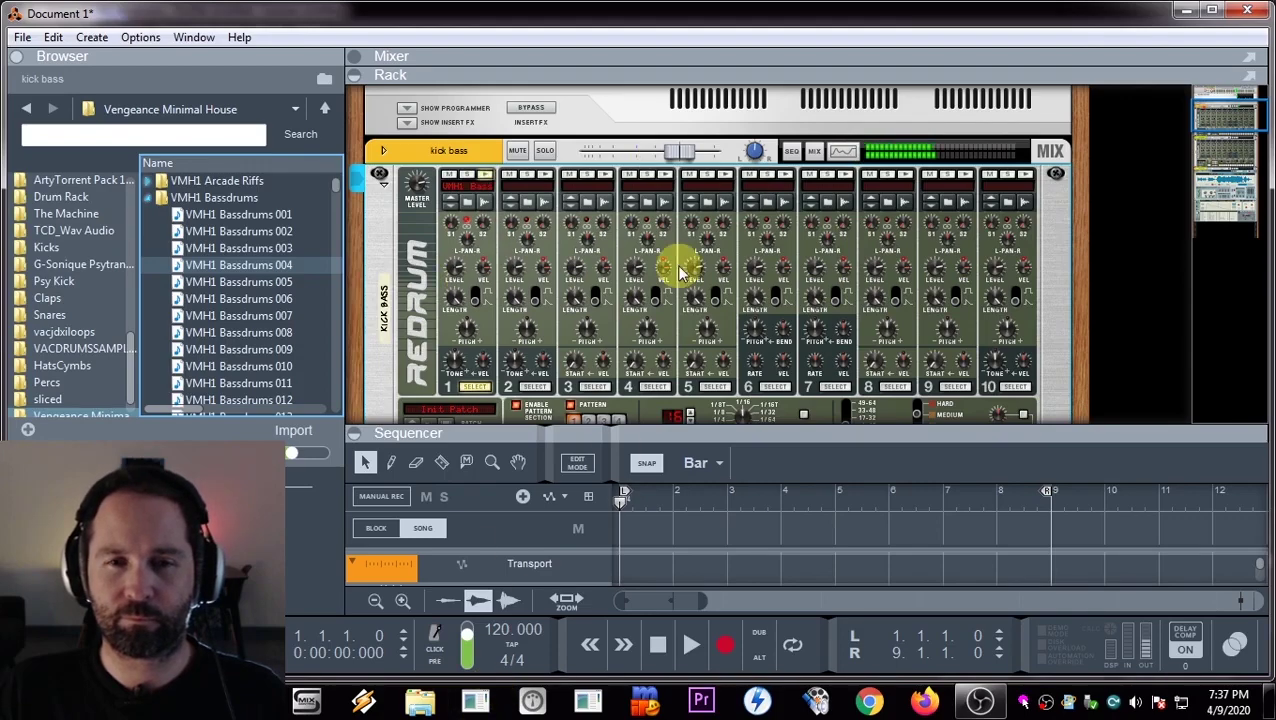
pyautogui.moveTo(503, 640); pyautogui.dragTo(511, 598)
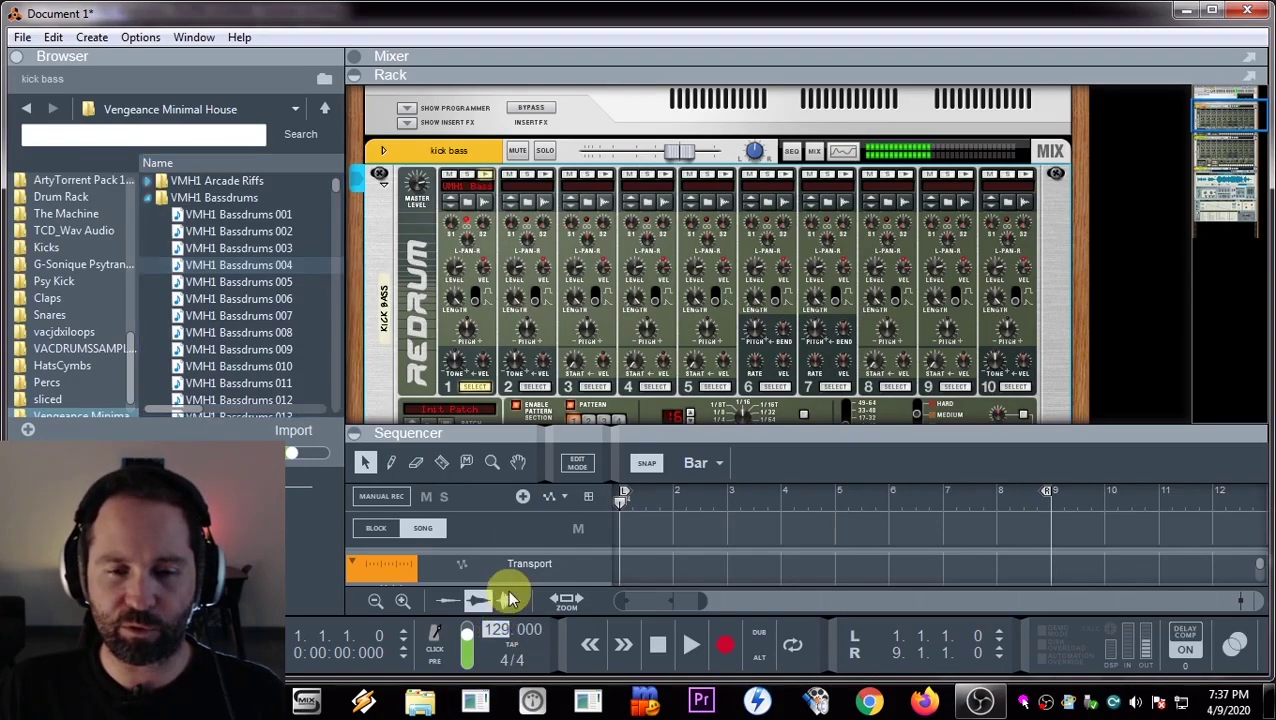
# - Enable the low-pass filter in the kick bass channel's Spectrum EQ and set it to about 302.6 Hz
pyautogui.click(845, 151)
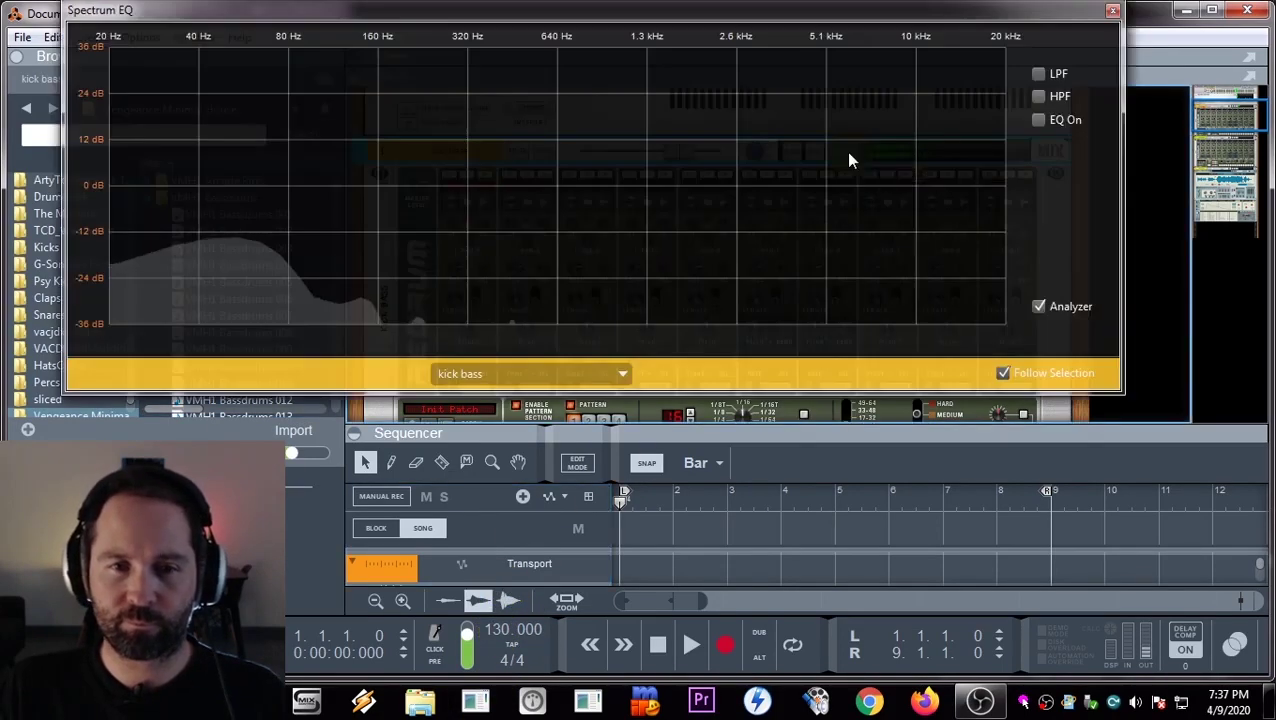
pyautogui.click(1038, 73)
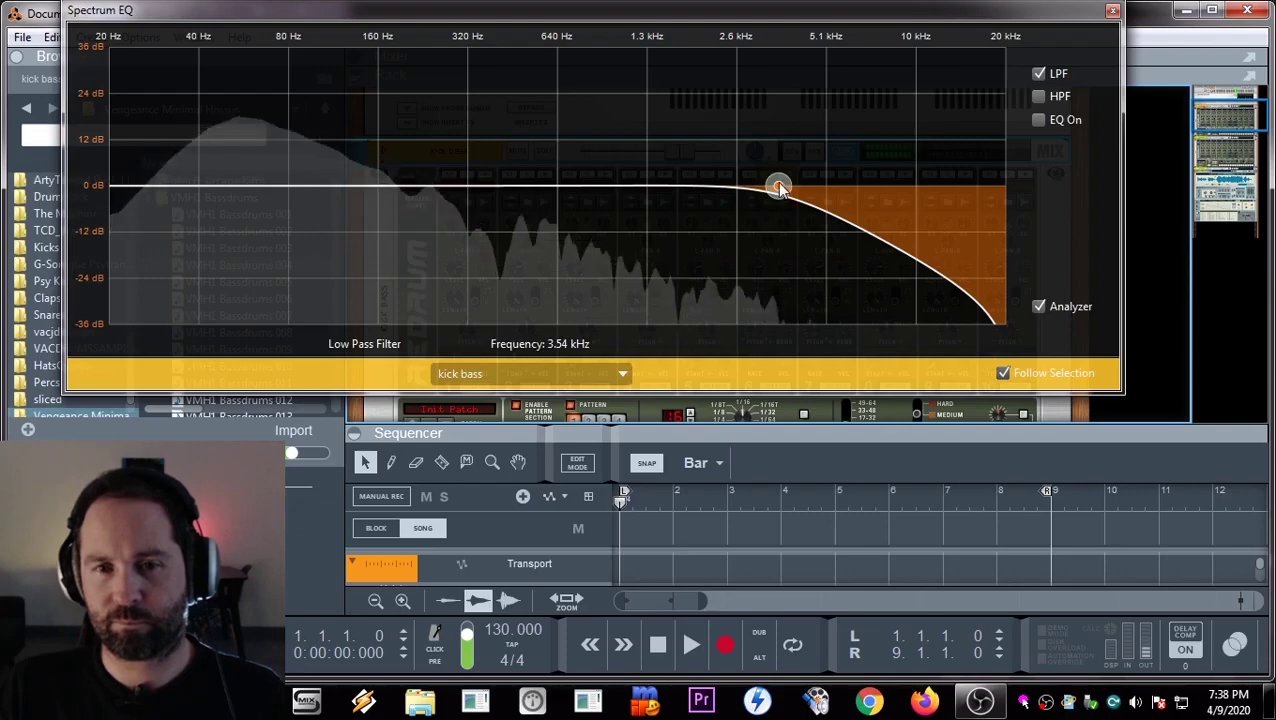
pyautogui.moveTo(778, 186); pyautogui.dragTo(467, 184)
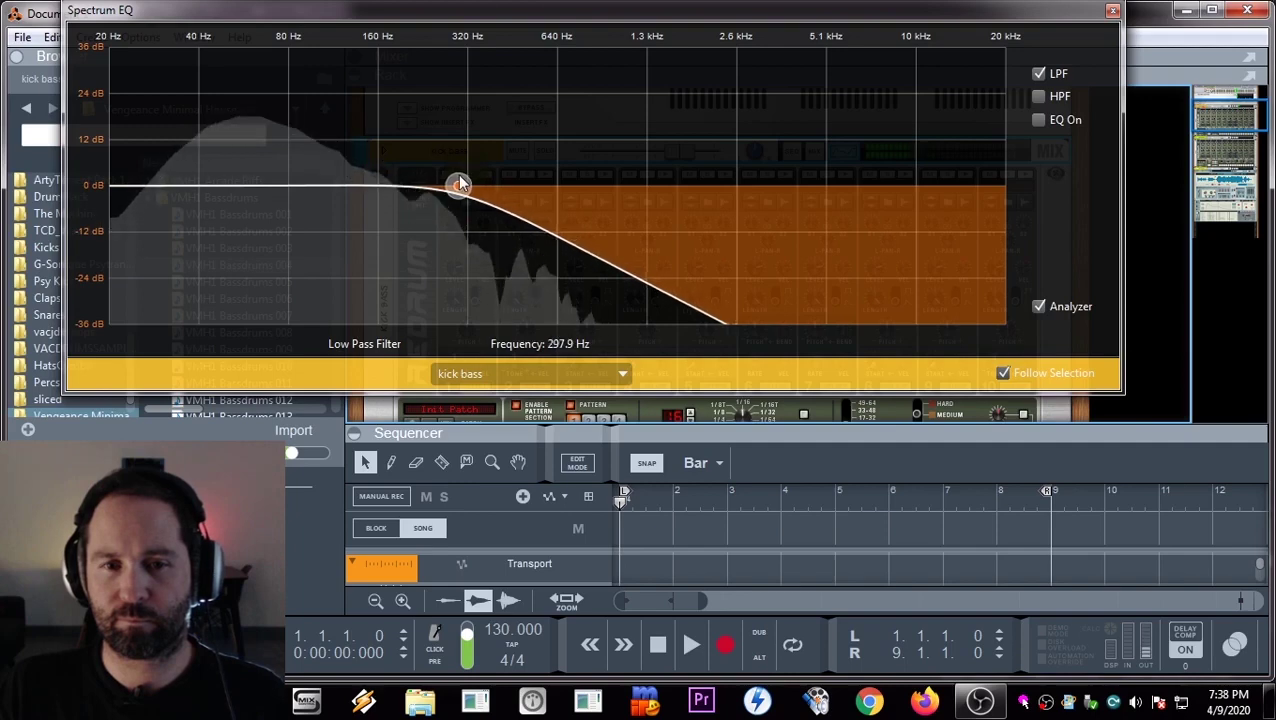
pyautogui.moveTo(459, 184); pyautogui.dragTo(376, 184)
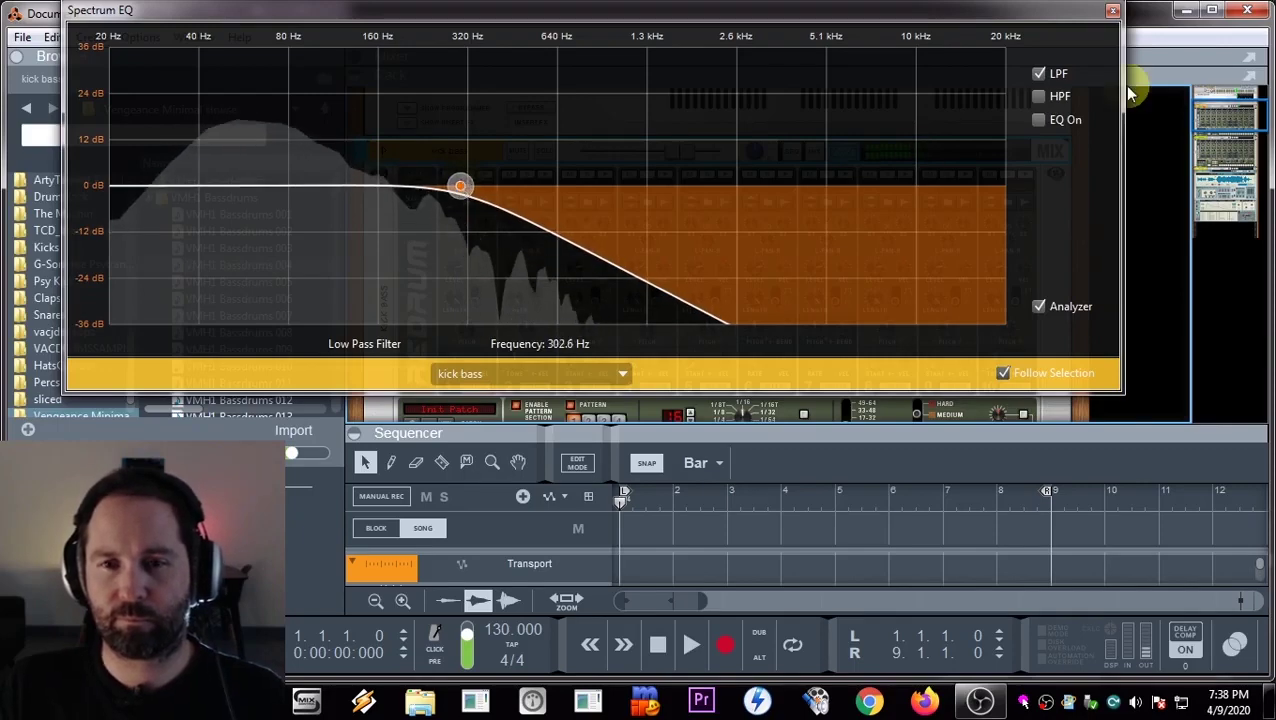
# - Add a high-pass filter at about 40 Hz to the kick bass channel and close the Spectrum EQ
pyautogui.click(1039, 97)
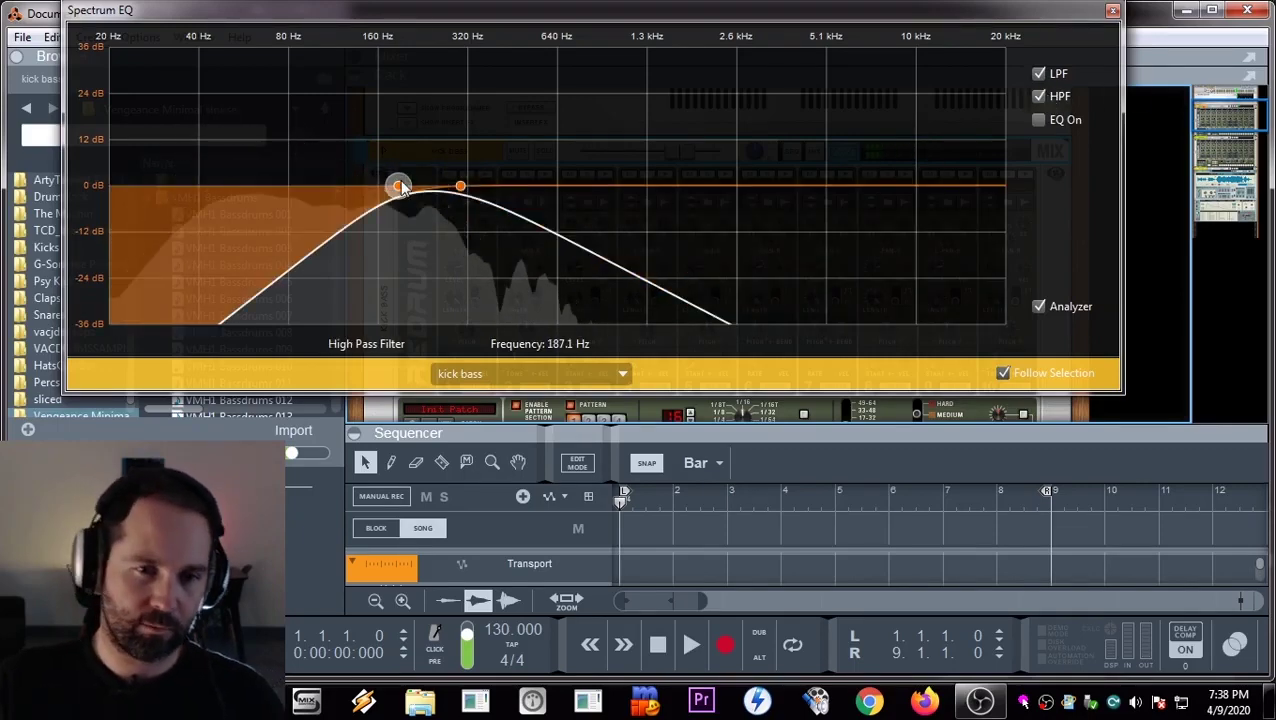
pyautogui.moveTo(401, 188); pyautogui.dragTo(184, 192)
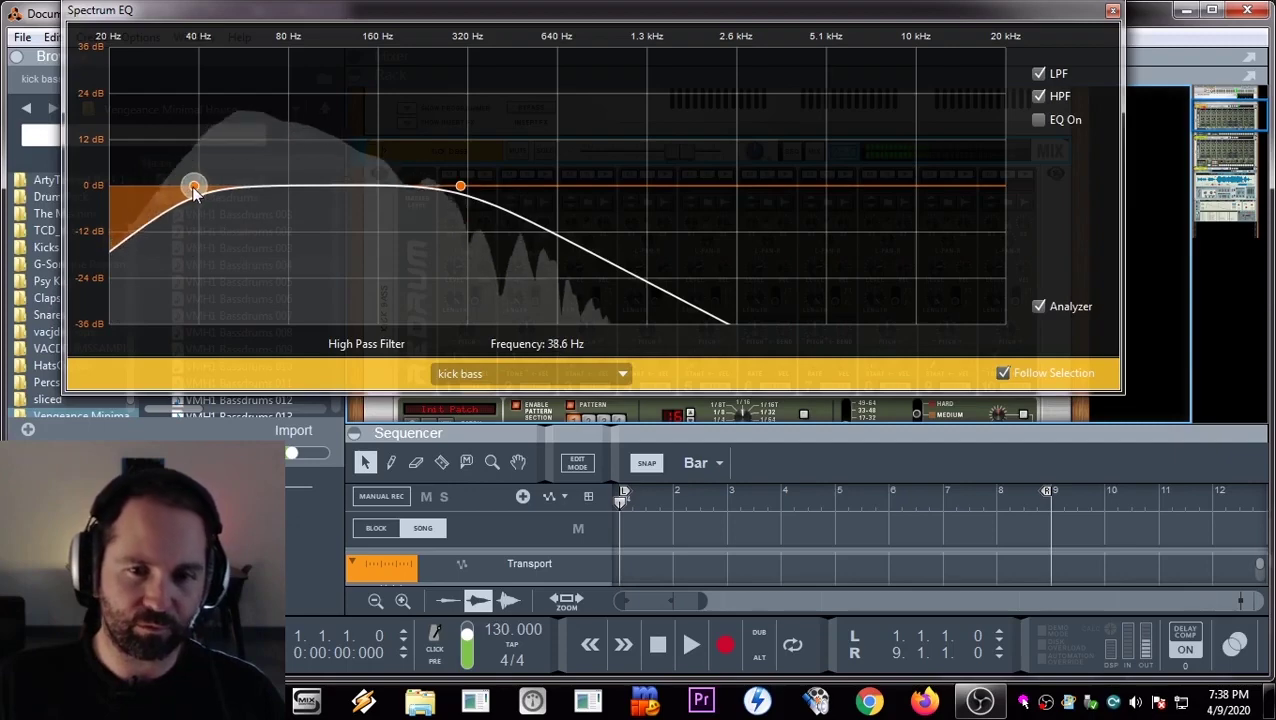
pyautogui.click(460, 189)
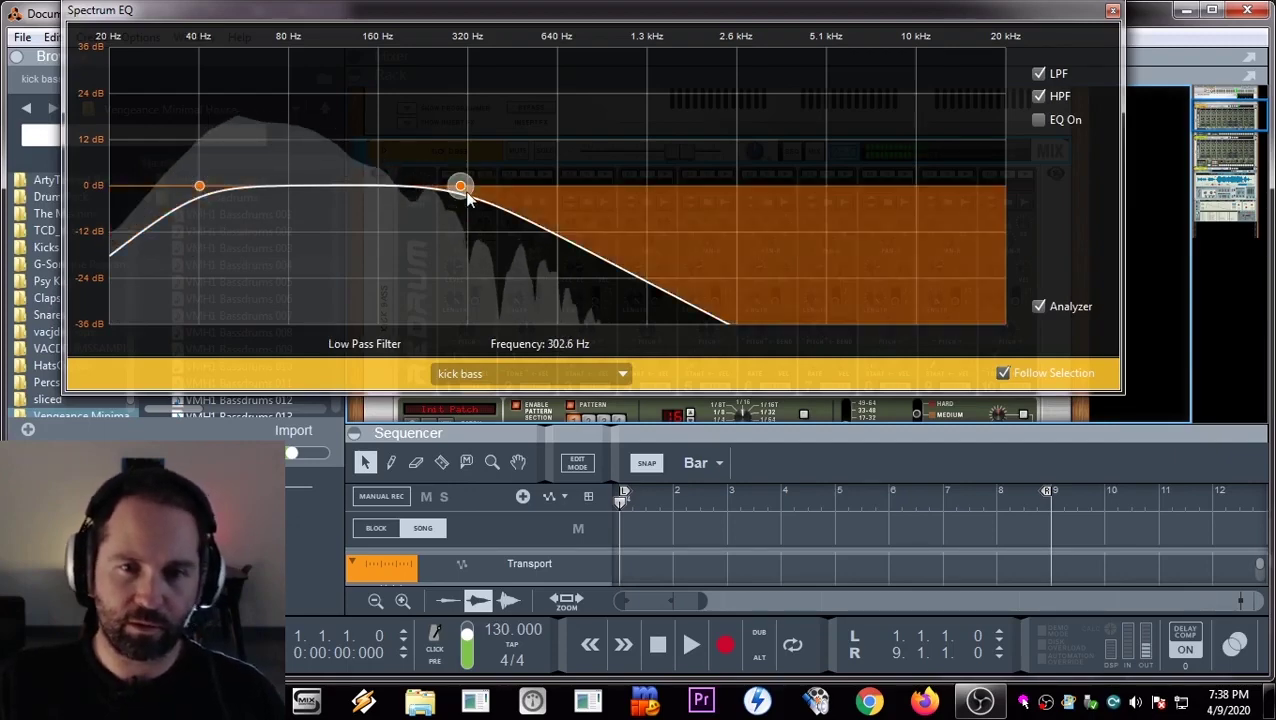
pyautogui.click(1113, 12)
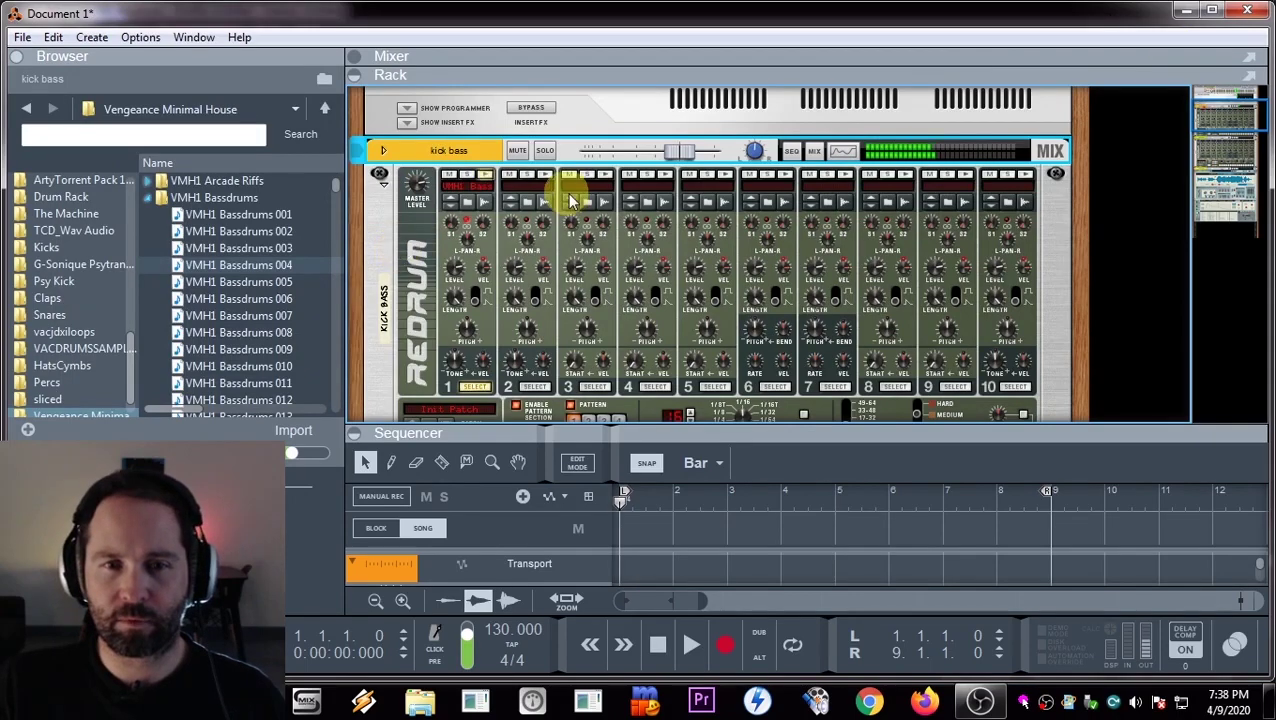
# - Program a four-on-the-floor pattern on channel 1 of the kick clicl Redrum, with hits on steps 1, 5, 9 and 13
pyautogui.scroll(-3, 478, 195)
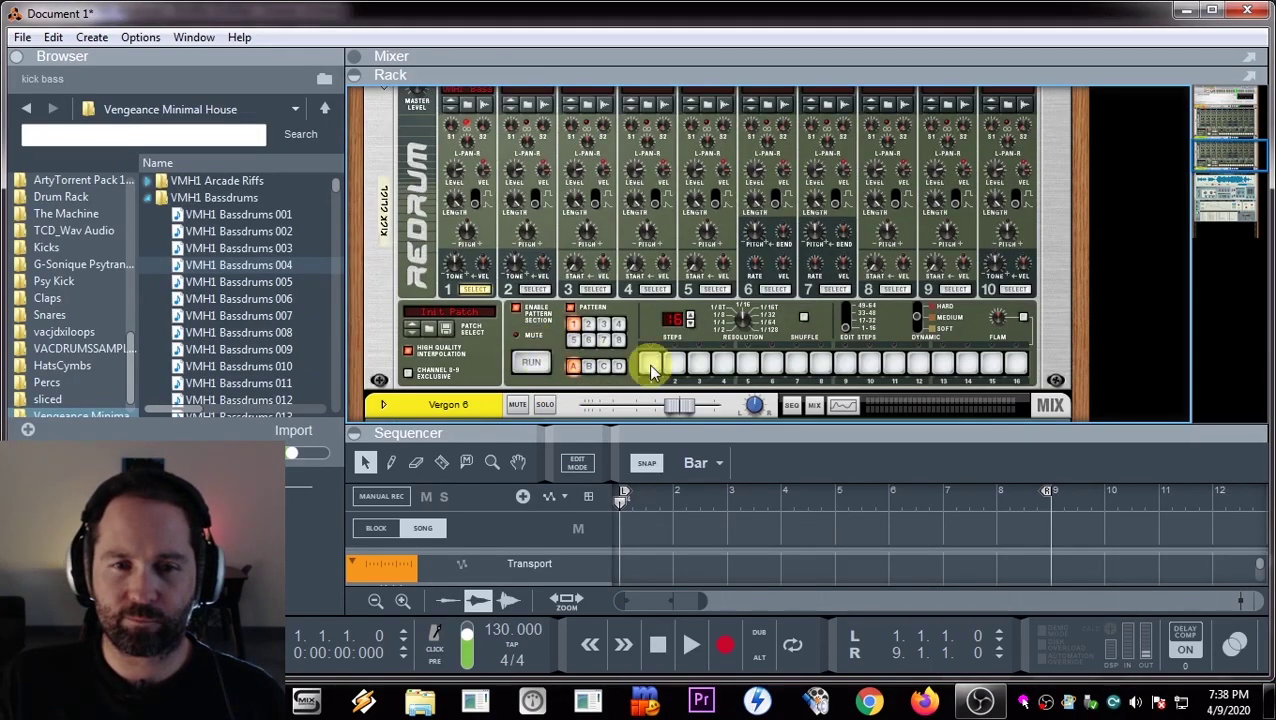
pyautogui.click(650, 365)
pyautogui.click(747, 365)
pyautogui.click(845, 365)
pyautogui.click(942, 365)
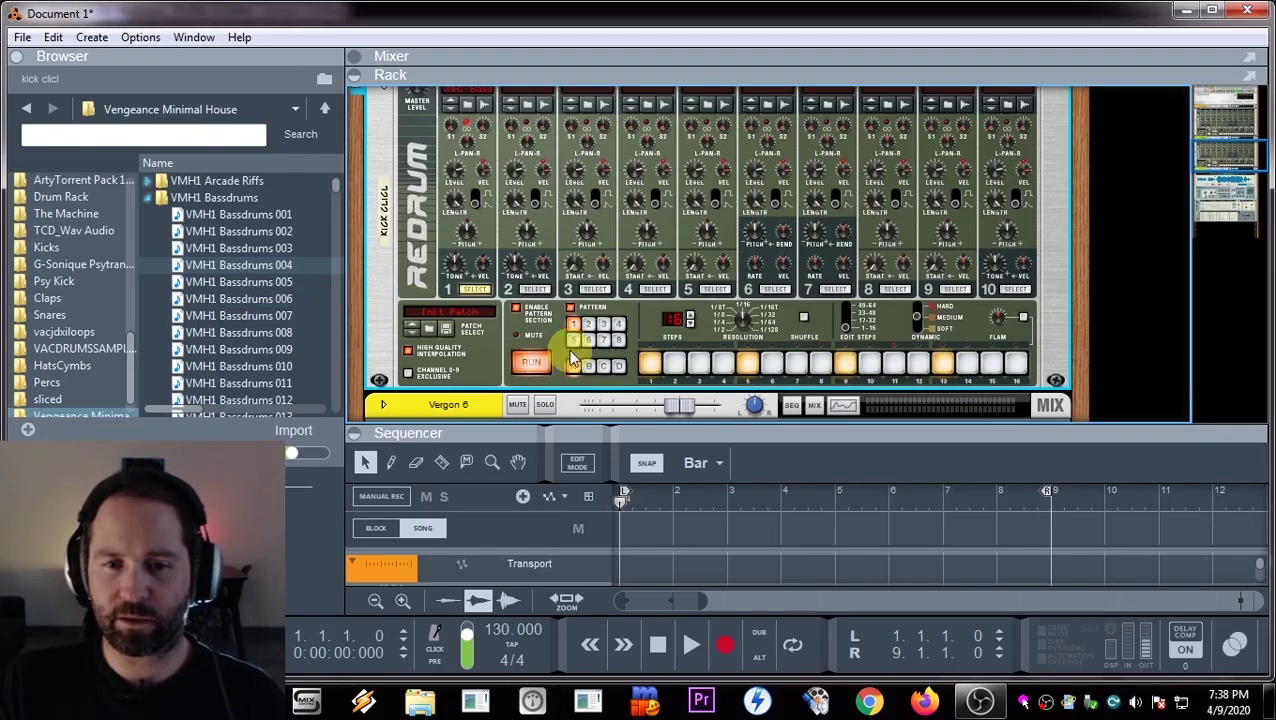
# - Enable only the high-pass filter in the kick clicl channel's Spectrum EQ and set it to about 1.01 kHz
pyautogui.scroll(5, 683, 270)
pyautogui.press('F2')
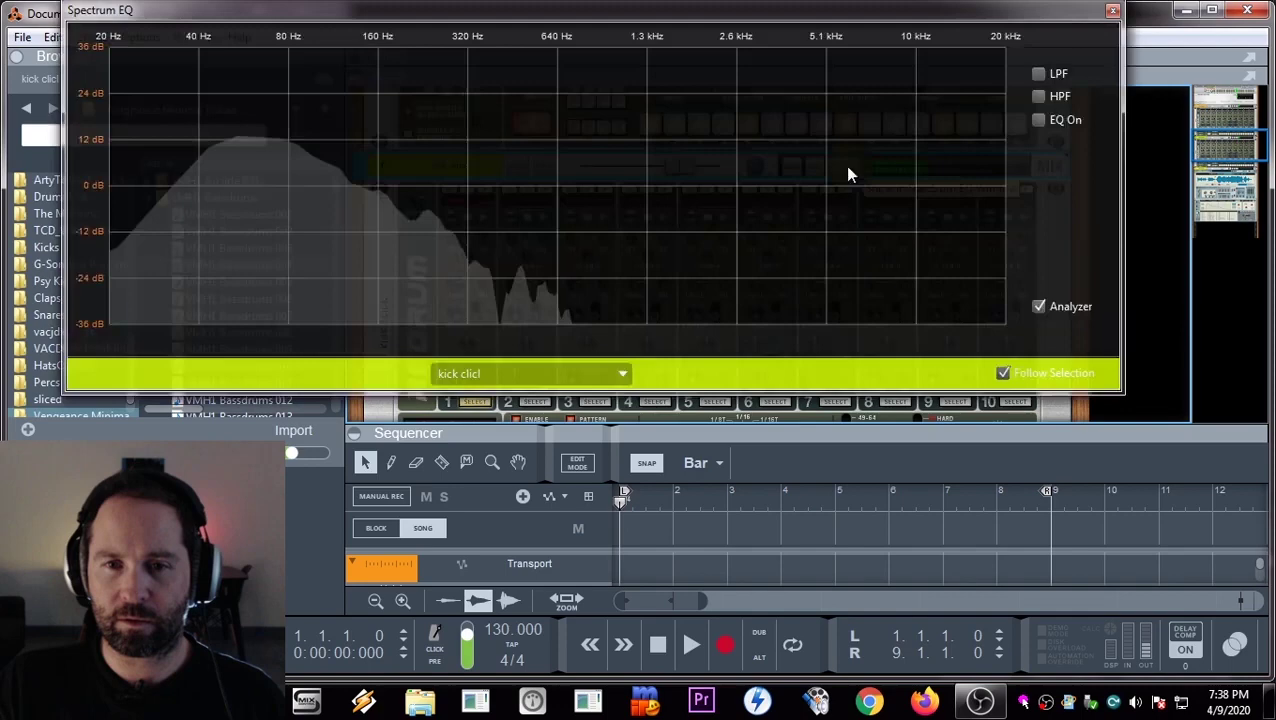
pyautogui.click(1033, 75)
pyautogui.click(1034, 76)
pyautogui.click(1037, 96)
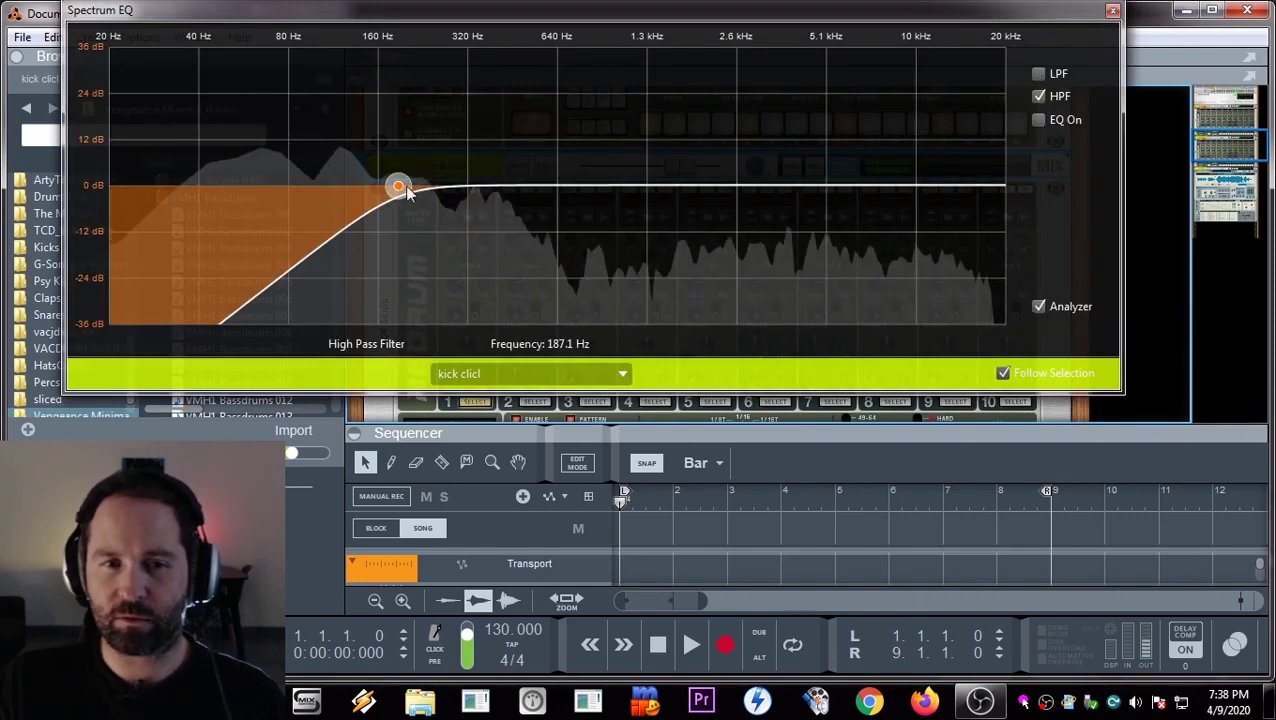
pyautogui.moveTo(404, 189); pyautogui.dragTo(648, 218)
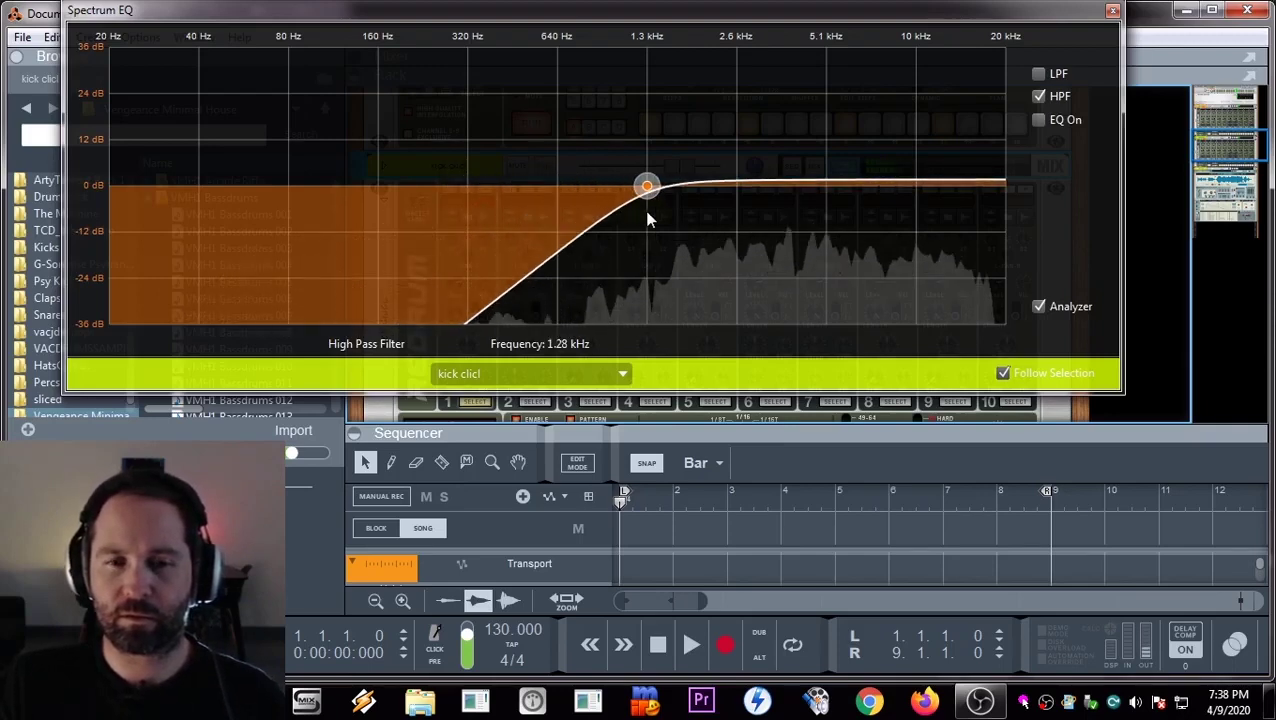
pyautogui.moveTo(648, 220); pyautogui.dragTo(617, 210)
# - Turn on the kick clicl channel's EQ, cut the low-frequency band by about 20.32 dB at 600 Hz, and close the Spectrum EQ
pyautogui.click(1039, 120)
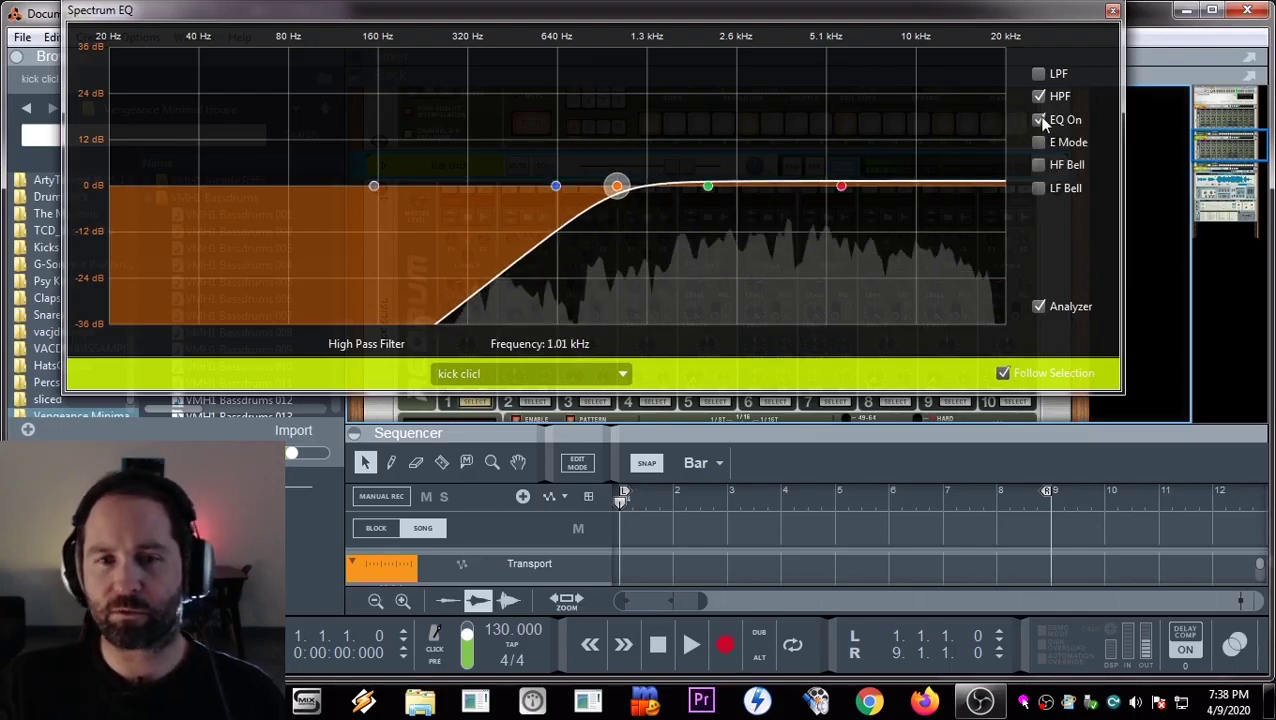
pyautogui.moveTo(373, 186); pyautogui.dragTo(549, 264)
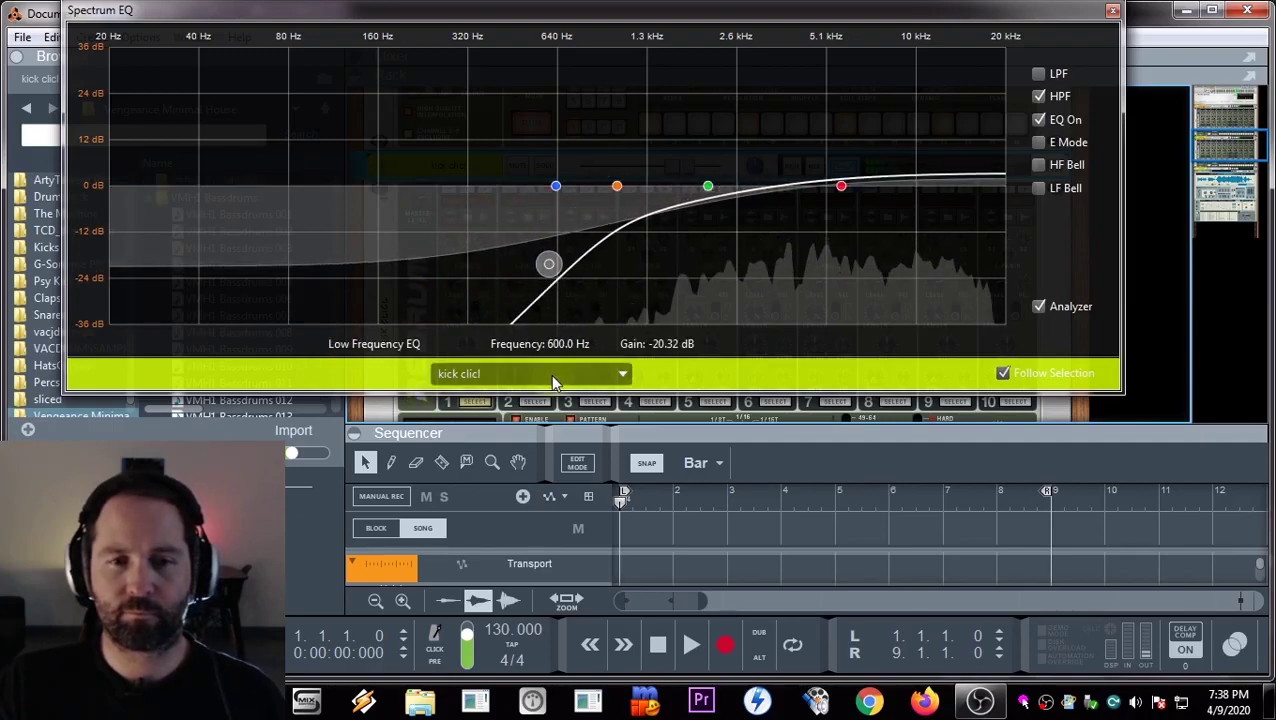
pyautogui.click(1113, 10)
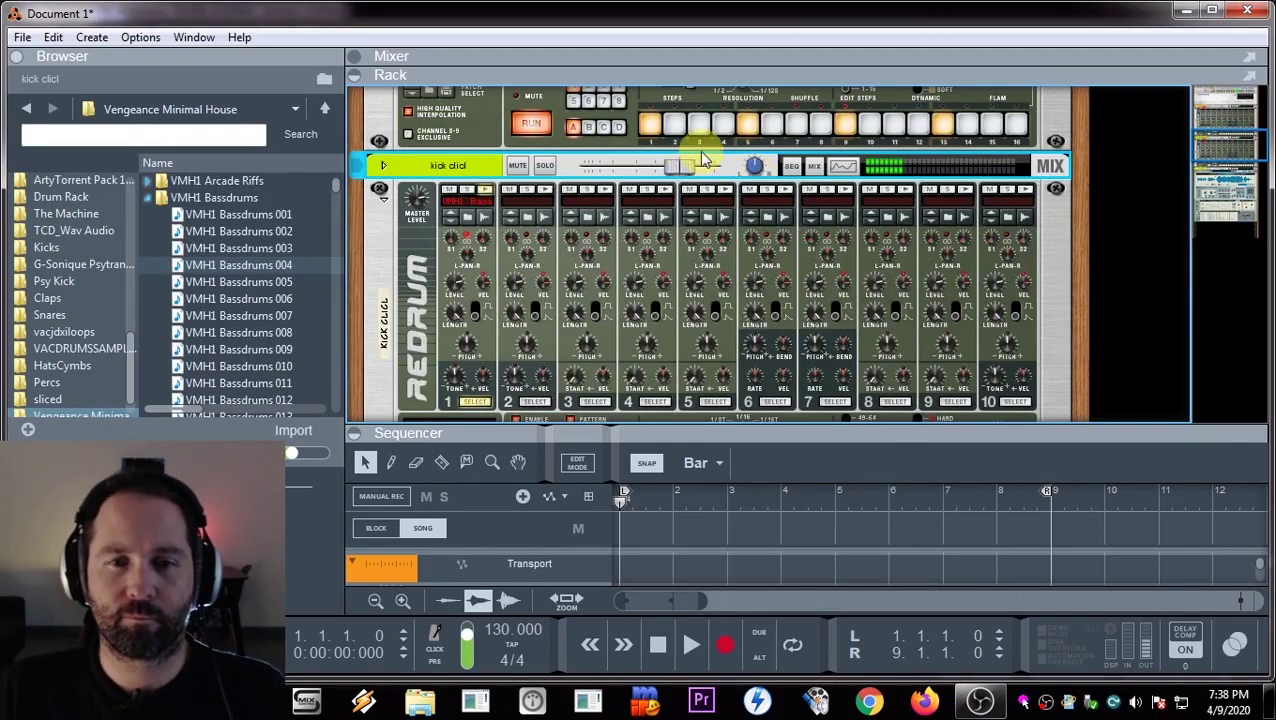
# - Solo the kick bass and kick clicl channels together in the mixer
pyautogui.click(763, 77)
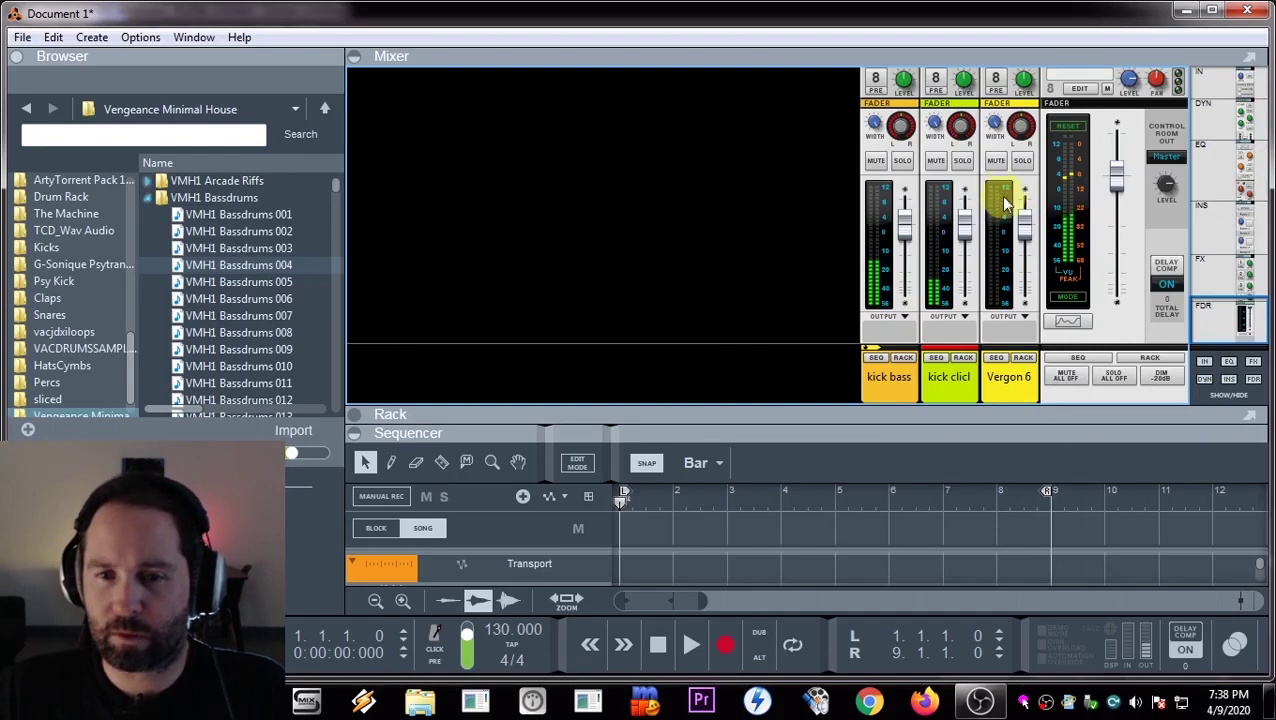
pyautogui.click(902, 160)
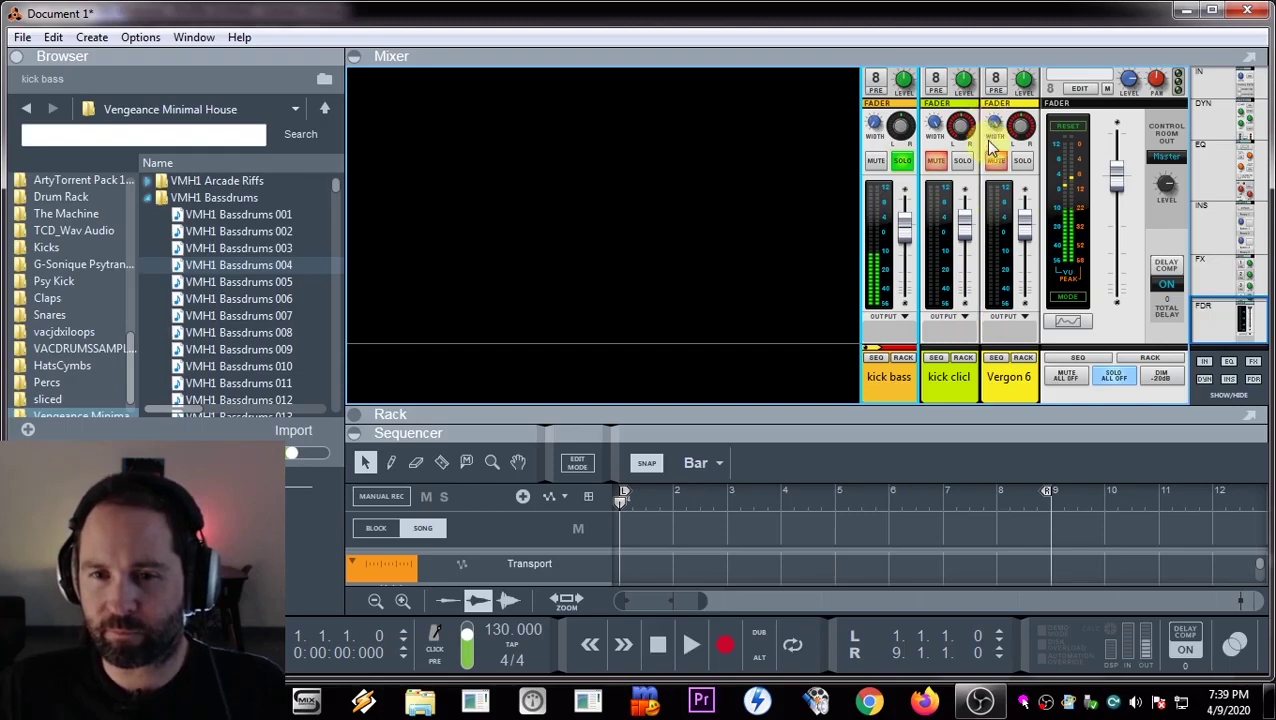
pyautogui.click(964, 163)
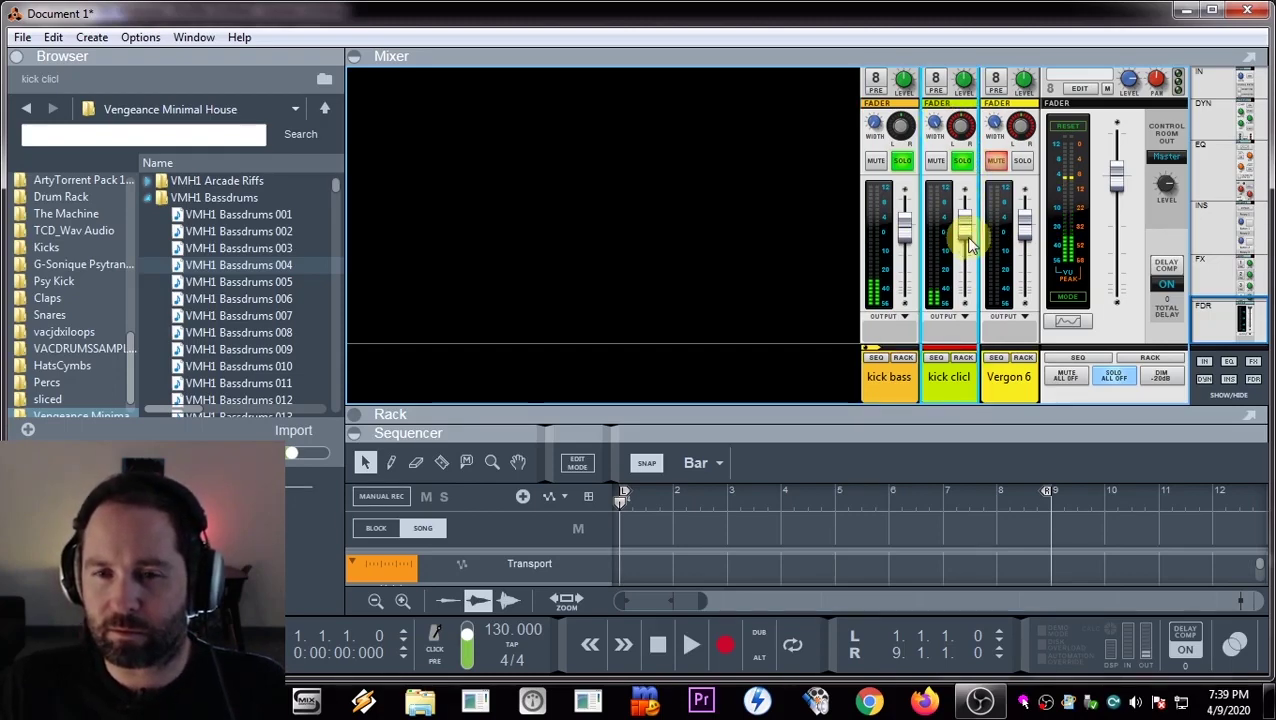
# - Lower the kick clicl channel's level to about -9.28 dB, checking the balance with the -20 dB dim switched on and off again
pyautogui.moveTo(936, 124); pyautogui.dragTo(940, 155)
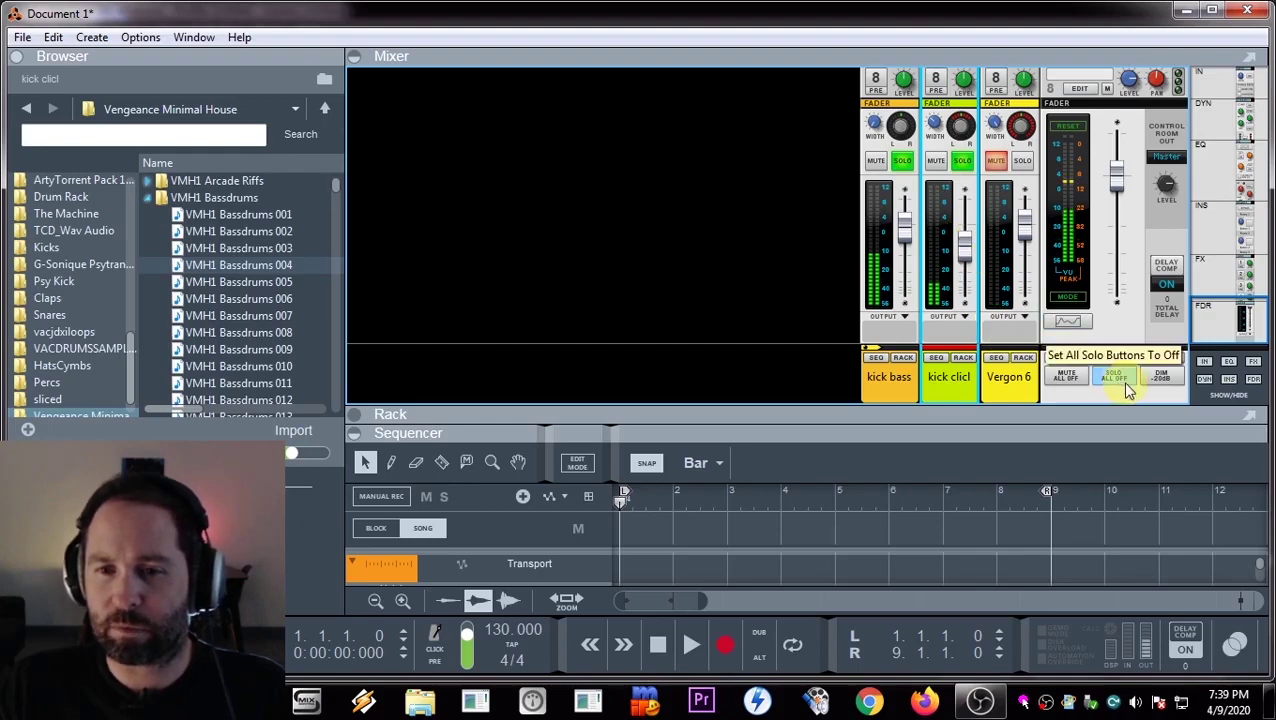
pyautogui.click(1162, 376)
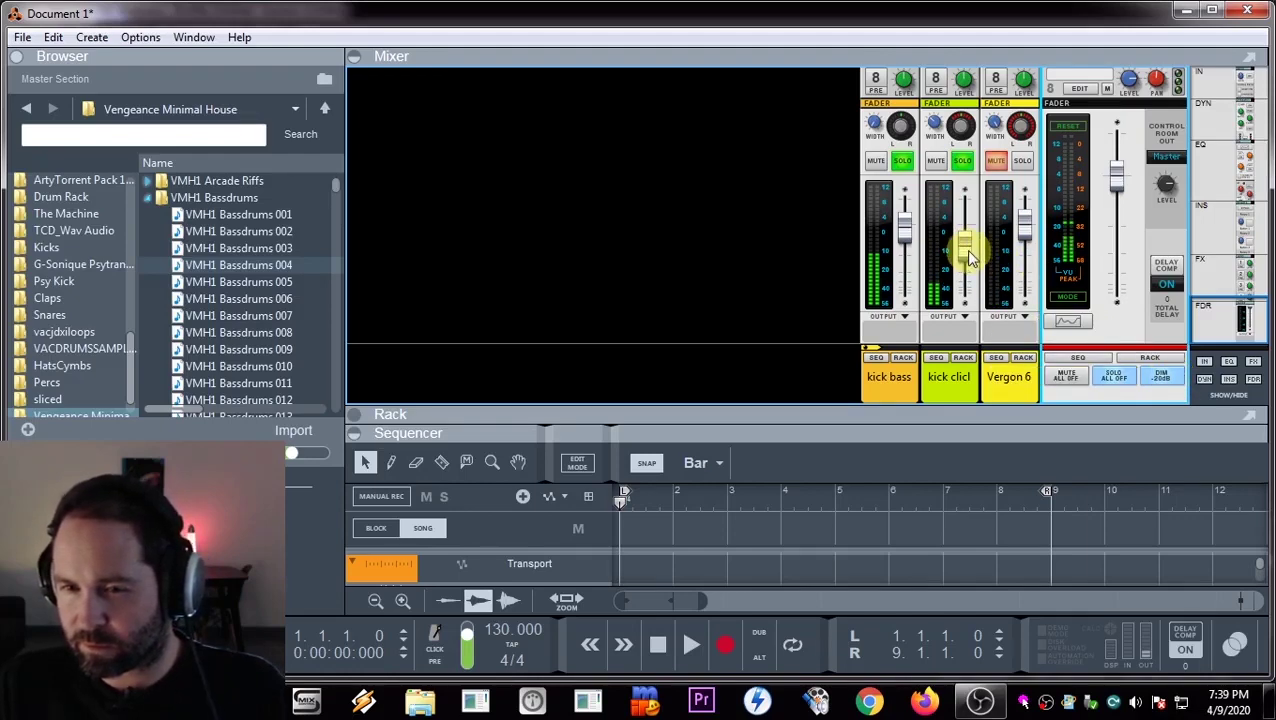
pyautogui.moveTo(968, 258); pyautogui.dragTo(966, 255)
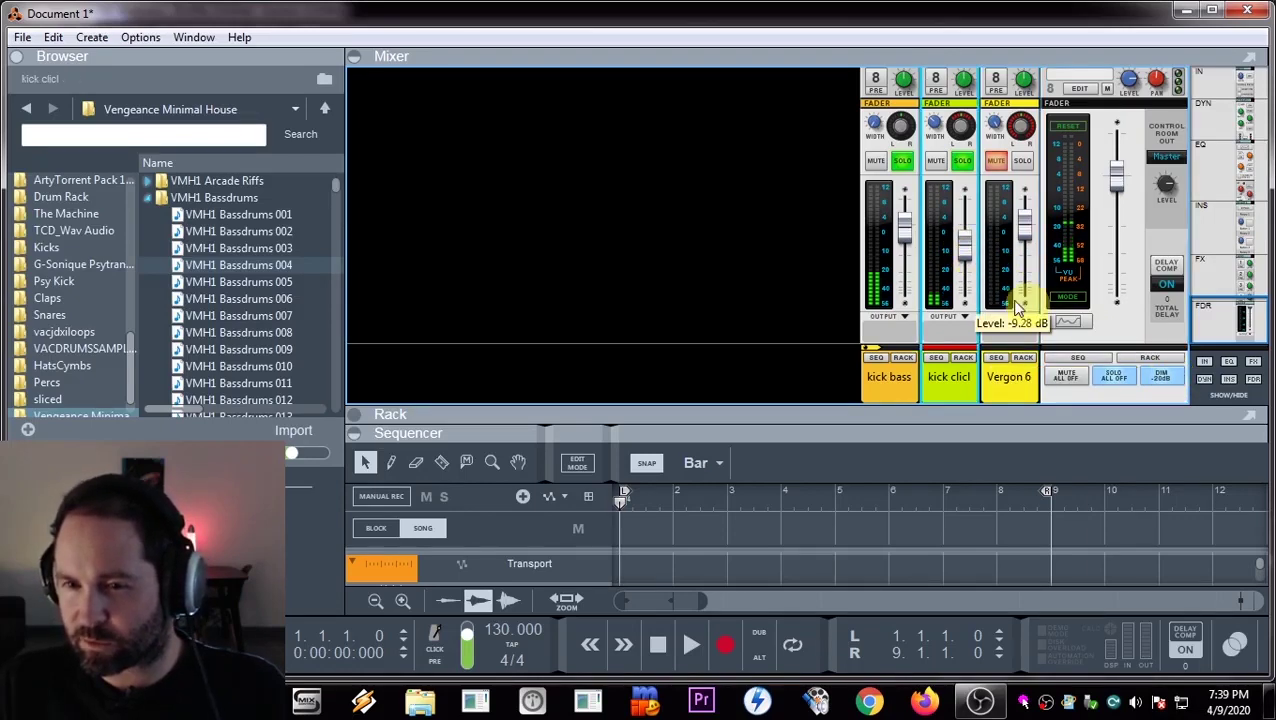
pyautogui.click(1162, 376)
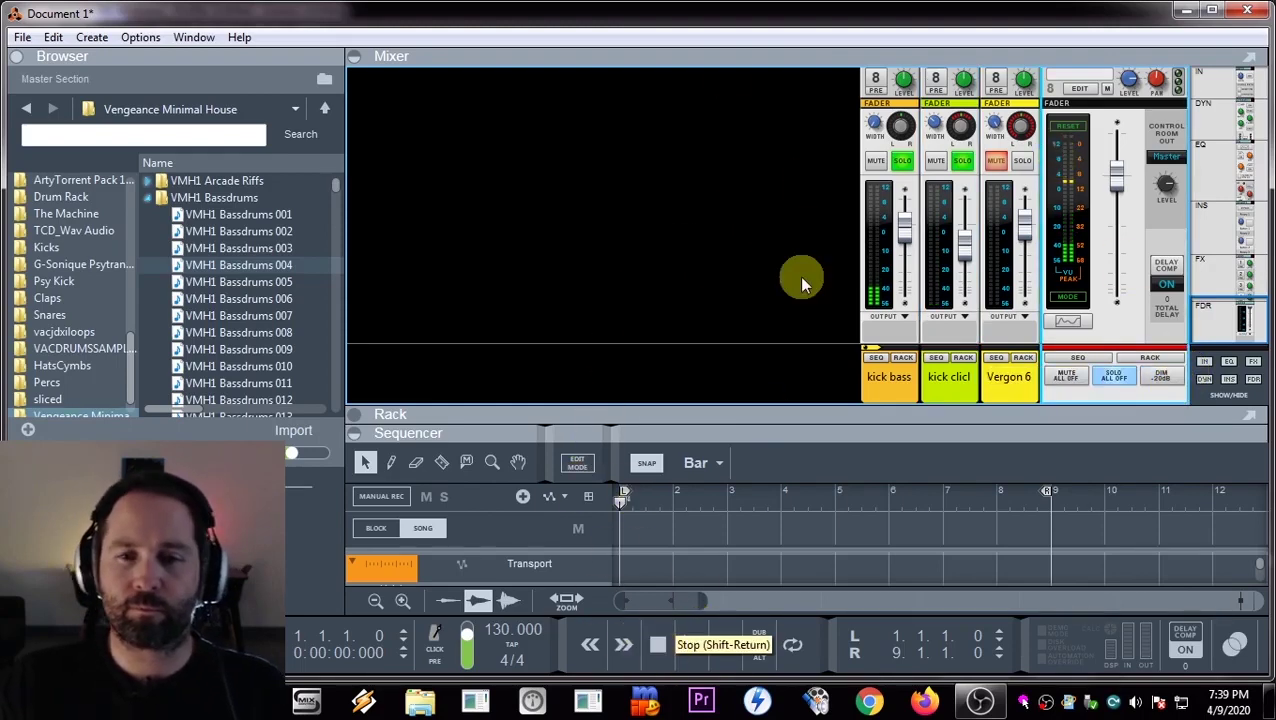
# - Delete the Vergon 6 channel from the mixer
pyautogui.rightClick(1020, 382)
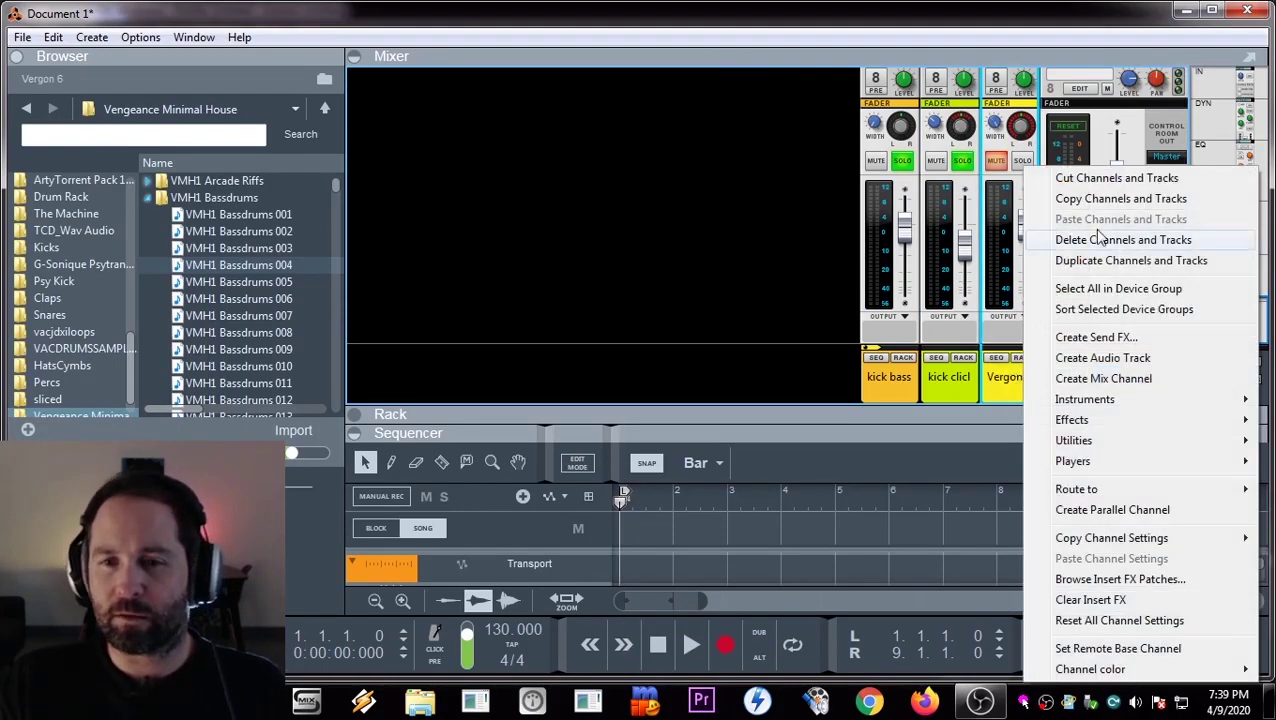
pyautogui.click(1123, 240)
pyautogui.click(681, 388)
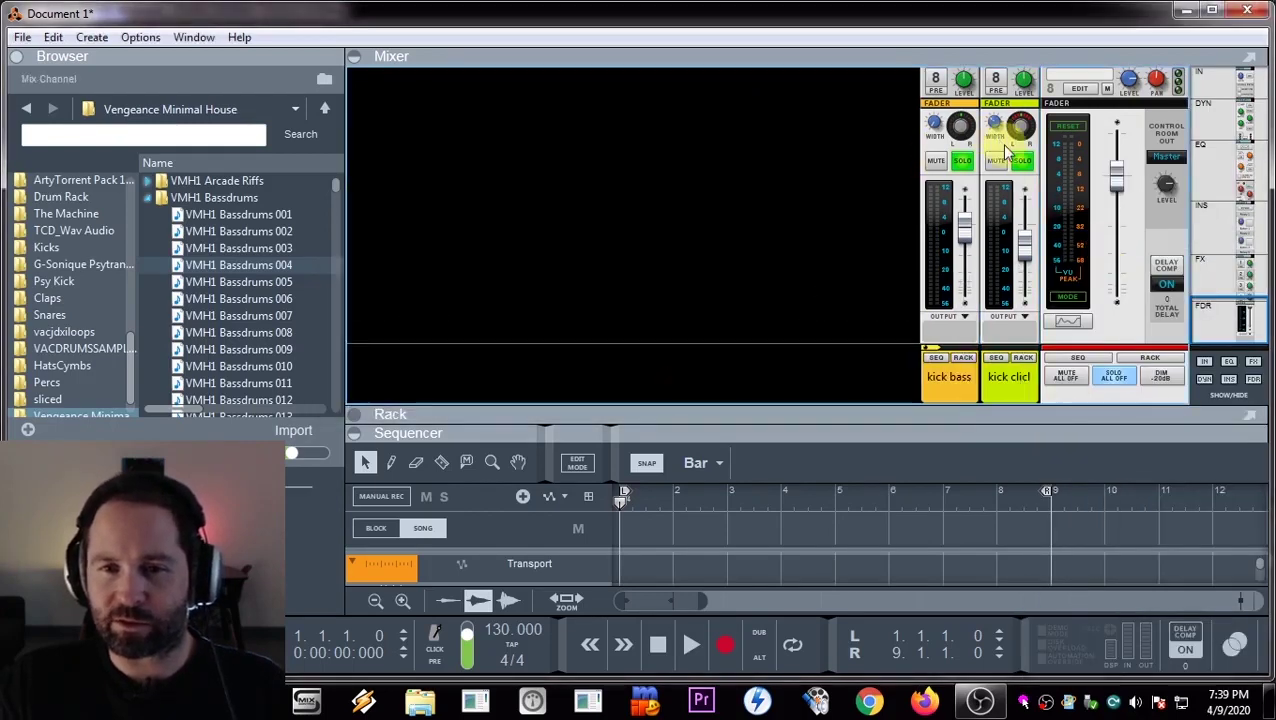
# - Create a Thor Polysonic Synthesizer and place its mixer channel after kick clicl
pyautogui.click(91, 37)
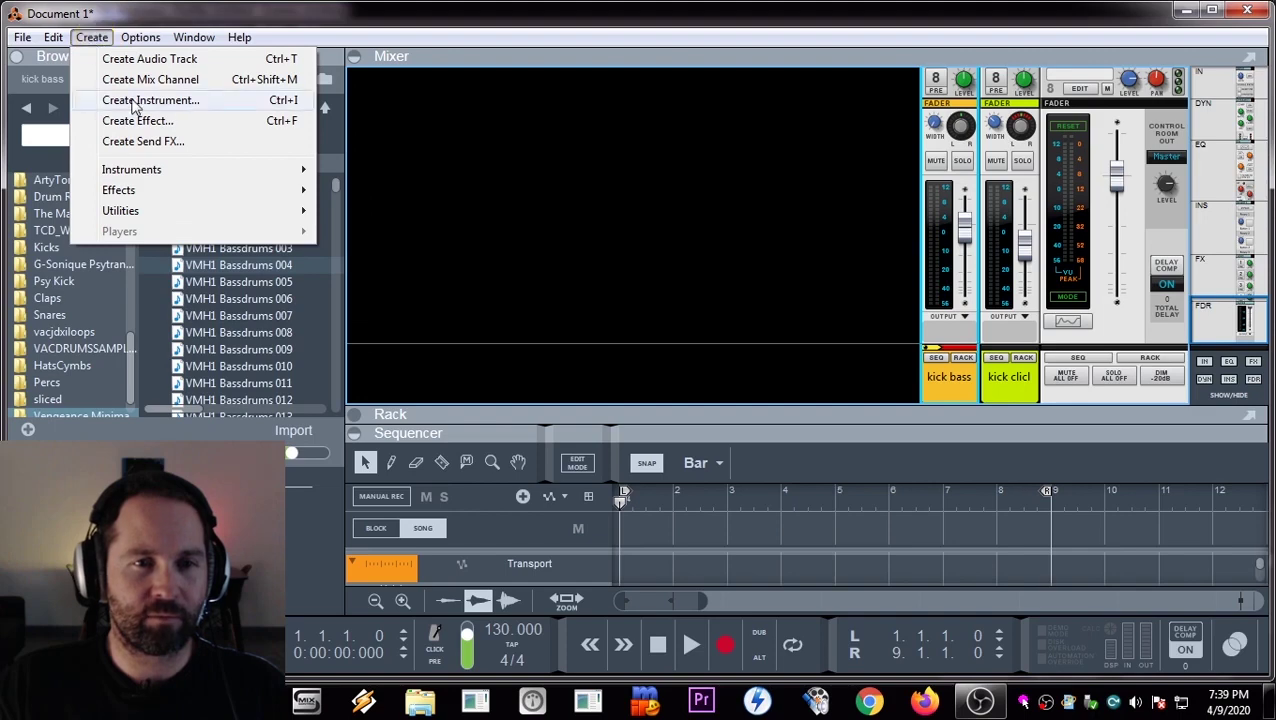
pyautogui.click(135, 104)
pyautogui.scroll(-5, 261, 285)
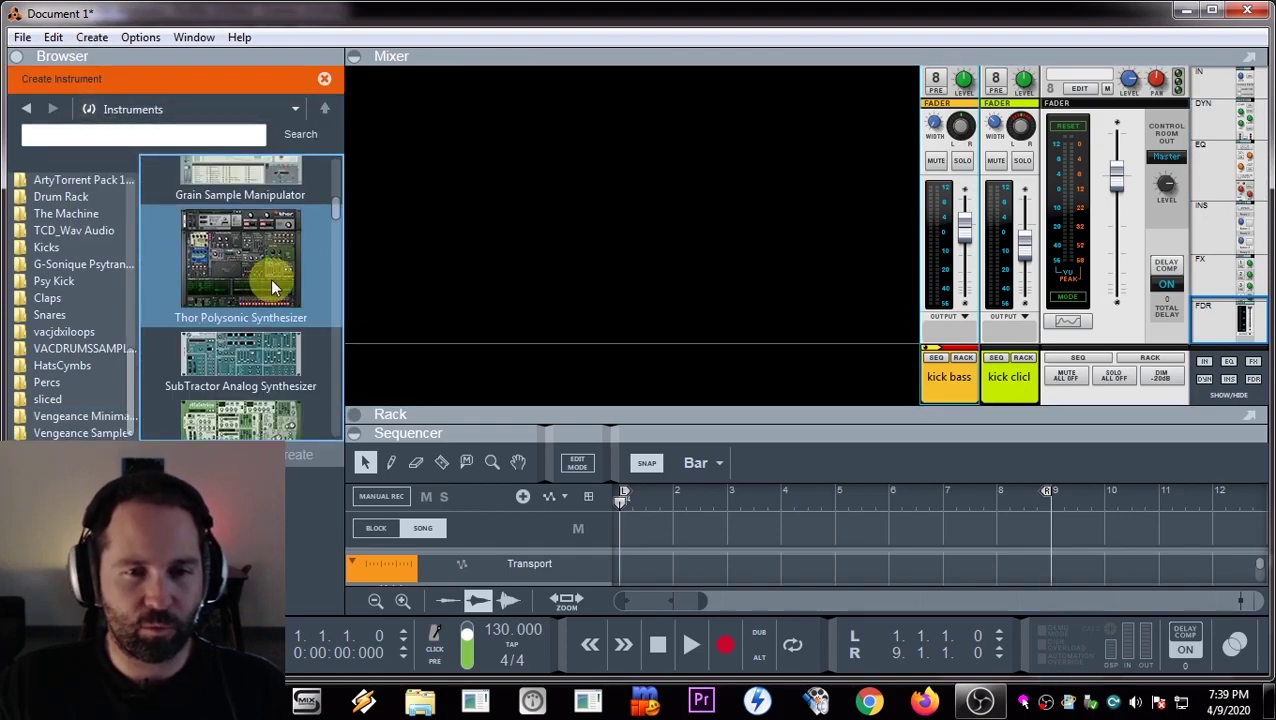
pyautogui.doubleClick(272, 275)
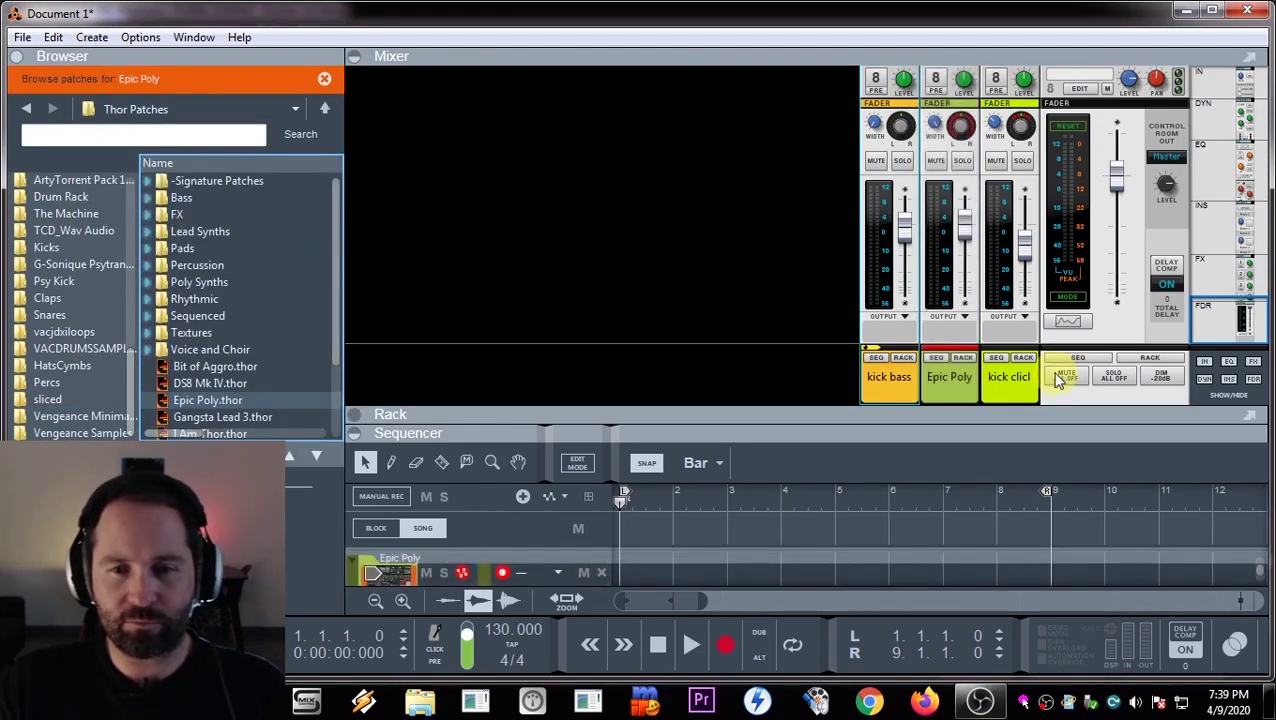
pyautogui.click(963, 392)
# - Reset the Thor to its initial patch, enlarge the rack area and show Thor's programmer
pyautogui.rightClick(582, 470)
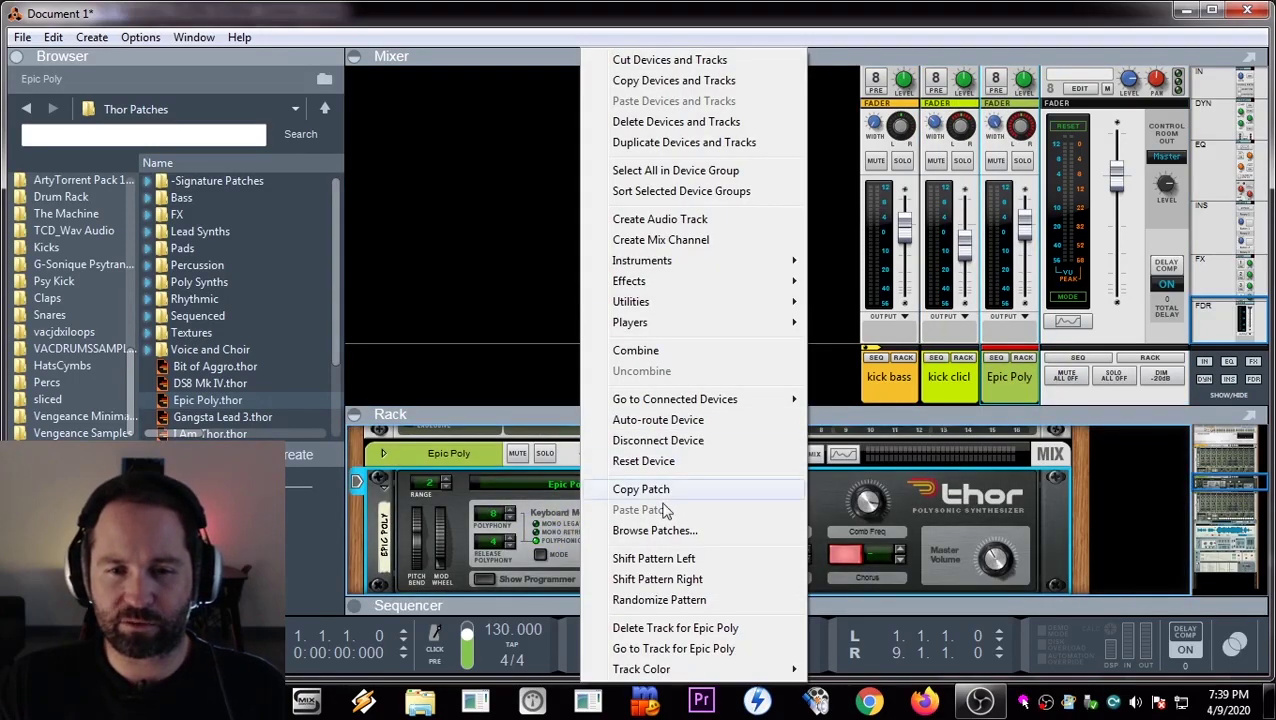
pyautogui.click(645, 461)
pyautogui.moveTo(678, 414); pyautogui.dragTo(678, 245)
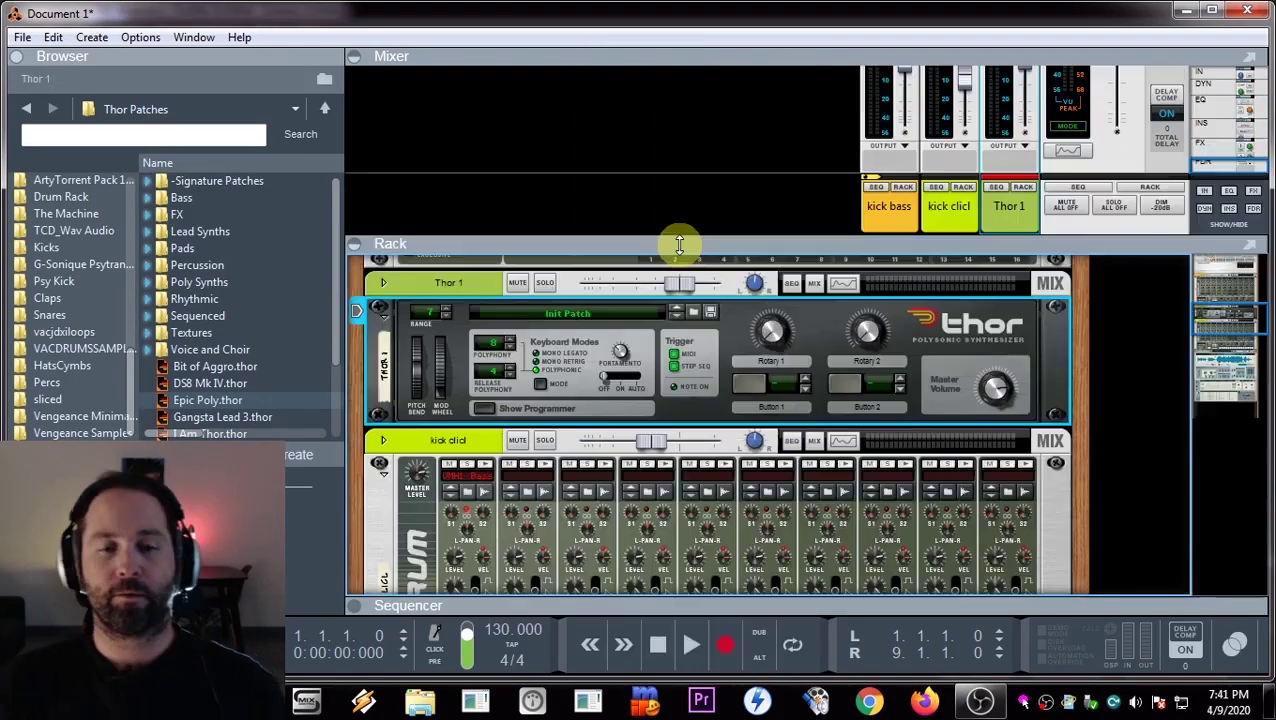
pyautogui.click(483, 409)
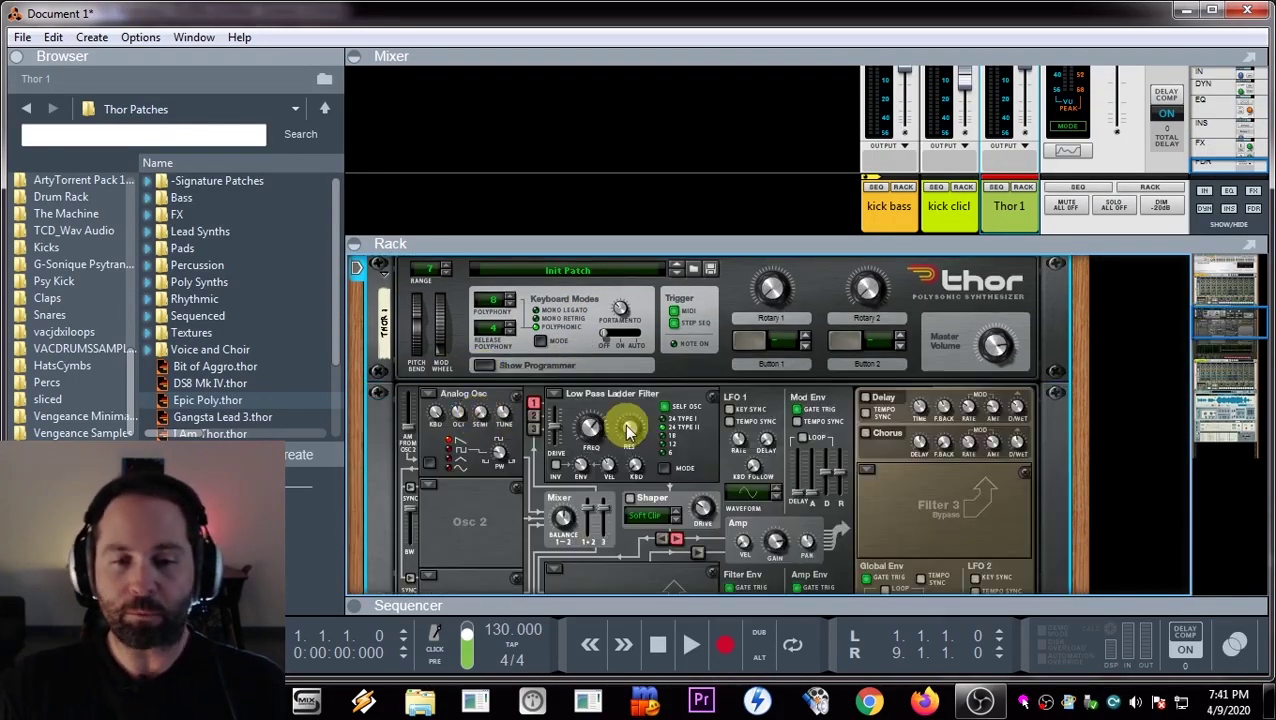
pyautogui.rightClick(475, 514)
pyautogui.click(592, 455)
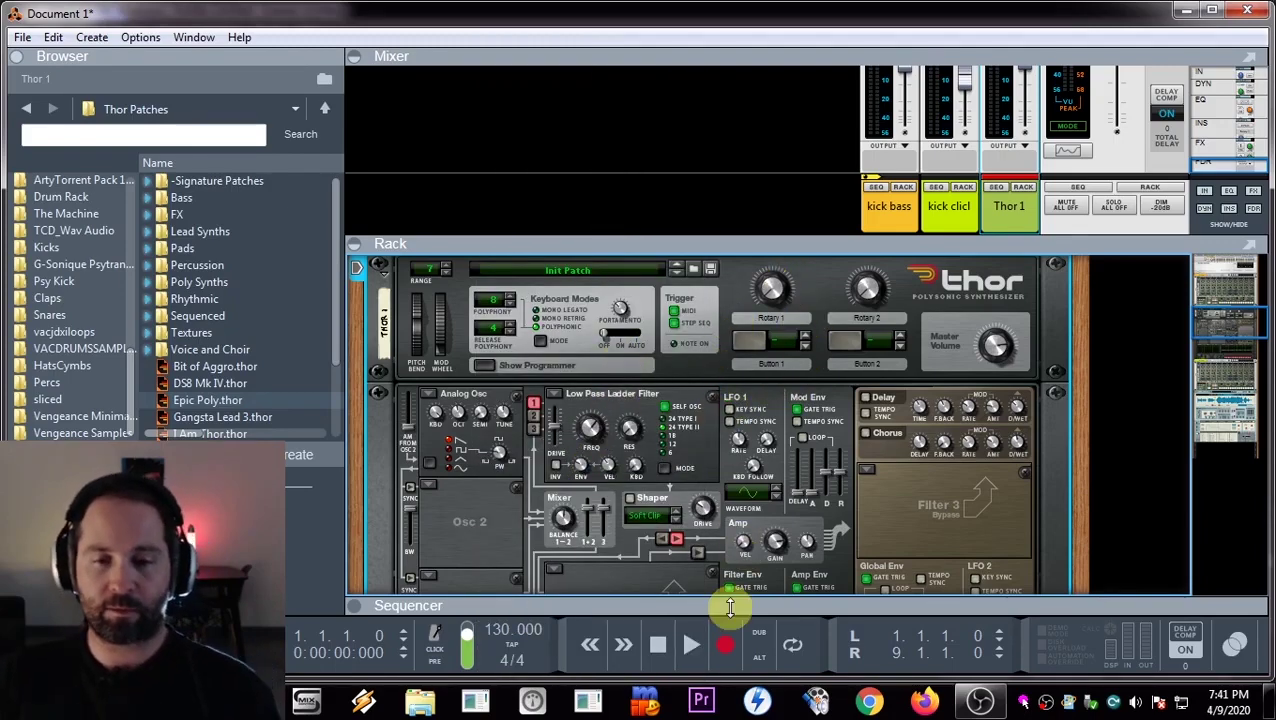
# - Select the Thor 1 track in the sequencer and resize the sequencer so both the track and Thor's panel are visible
pyautogui.moveTo(732, 607); pyautogui.dragTo(781, 306)
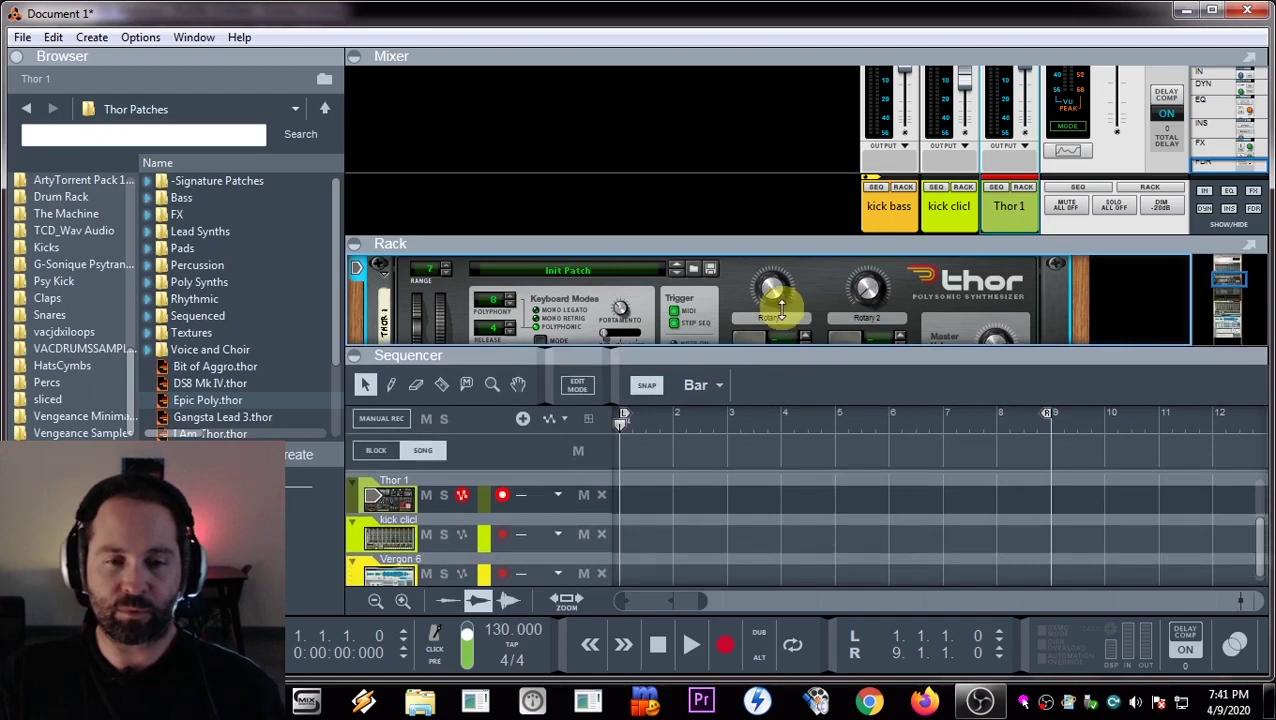
pyautogui.click(448, 507)
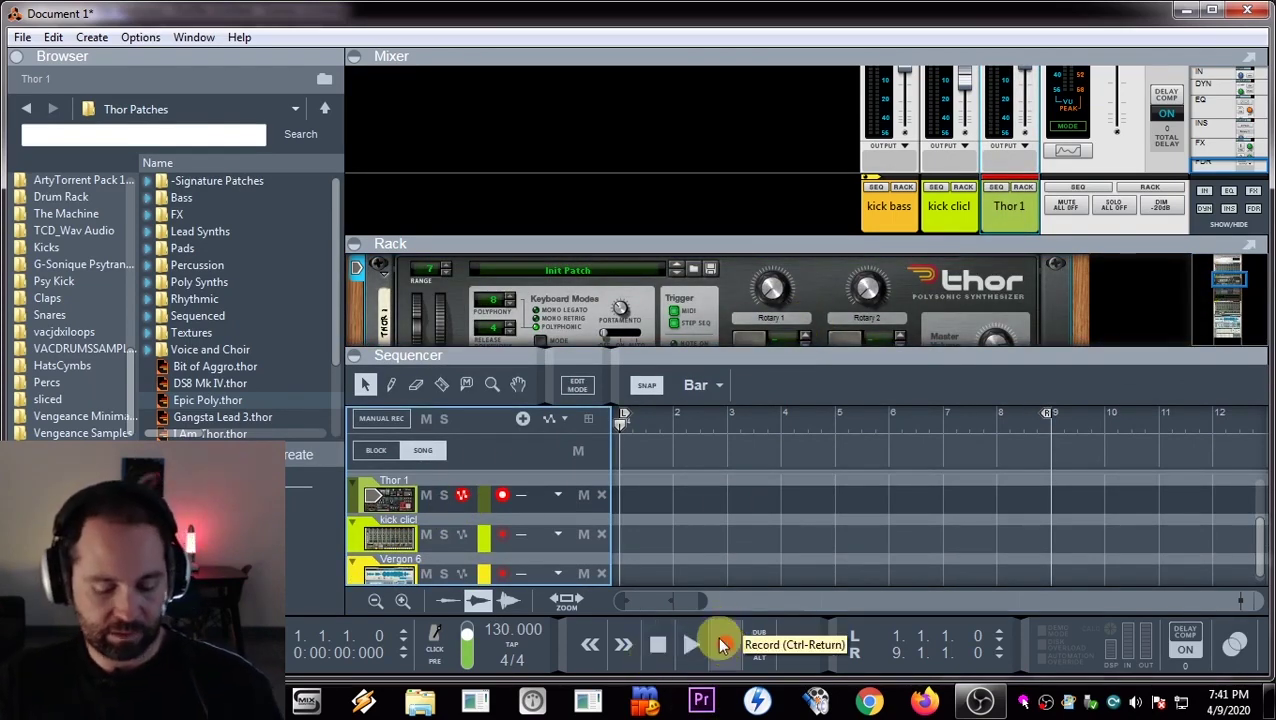
pyautogui.moveTo(487, 360); pyautogui.dragTo(488, 432)
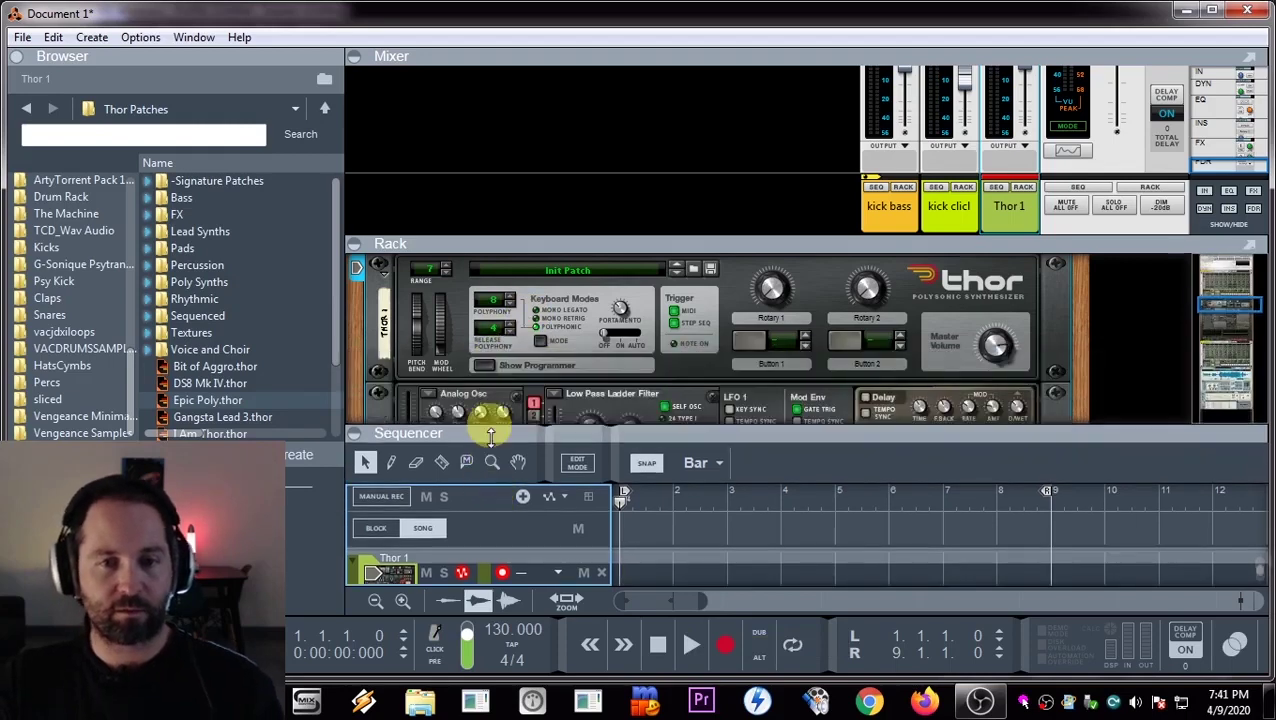
# - Add a Scales & Chords player to Thor, set its key to G Major and turn on Filter Notes
pyautogui.rightClick(476, 314)
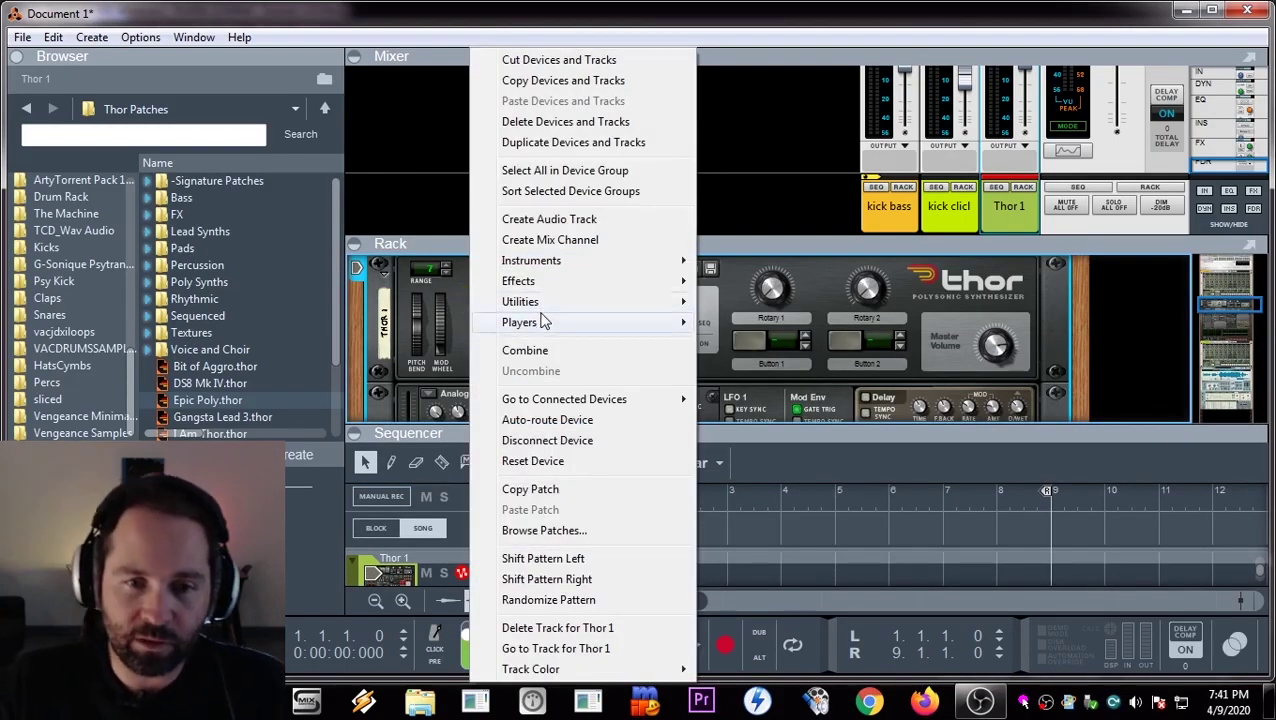
pyautogui.moveTo(537, 320)
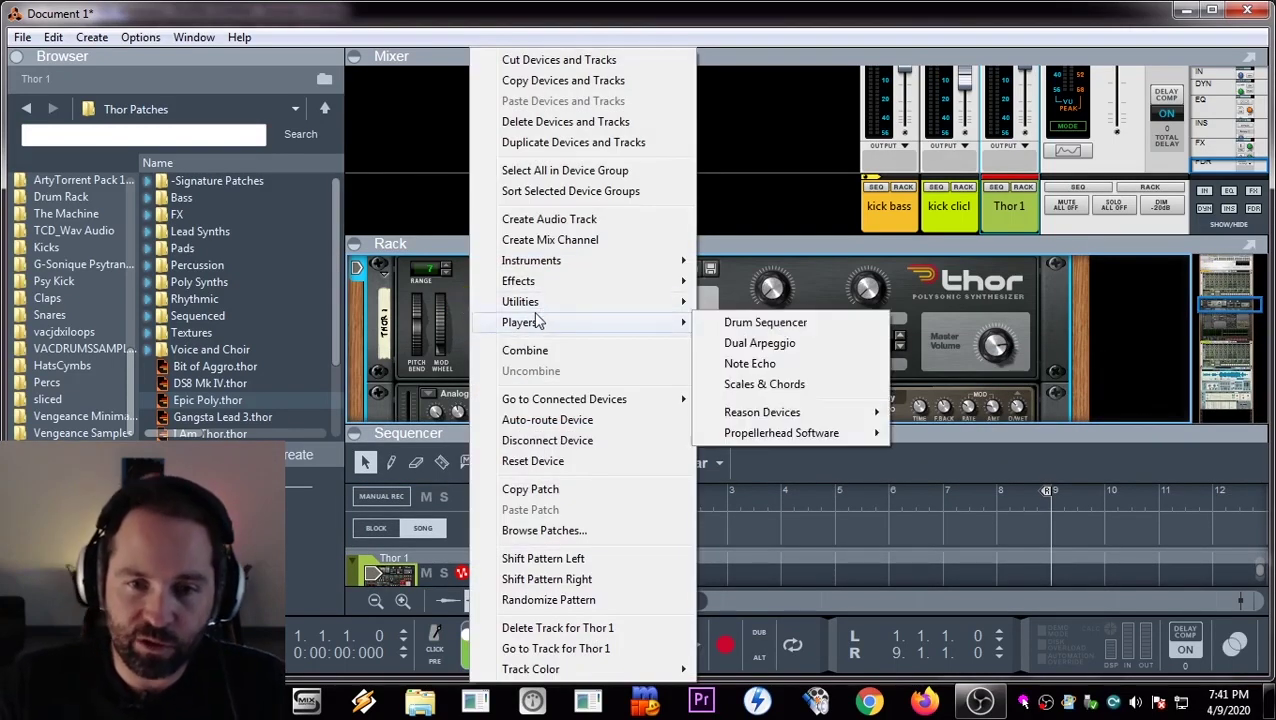
pyautogui.click(838, 390)
pyautogui.click(423, 329)
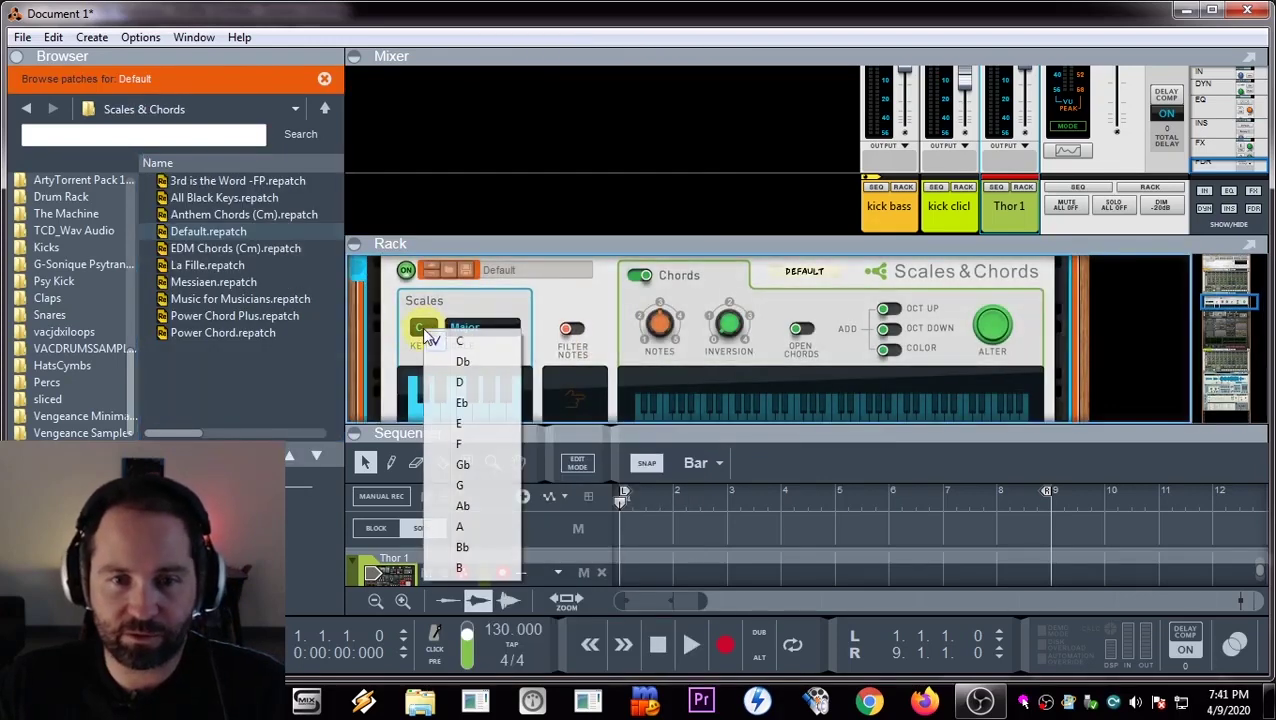
pyautogui.click(460, 486)
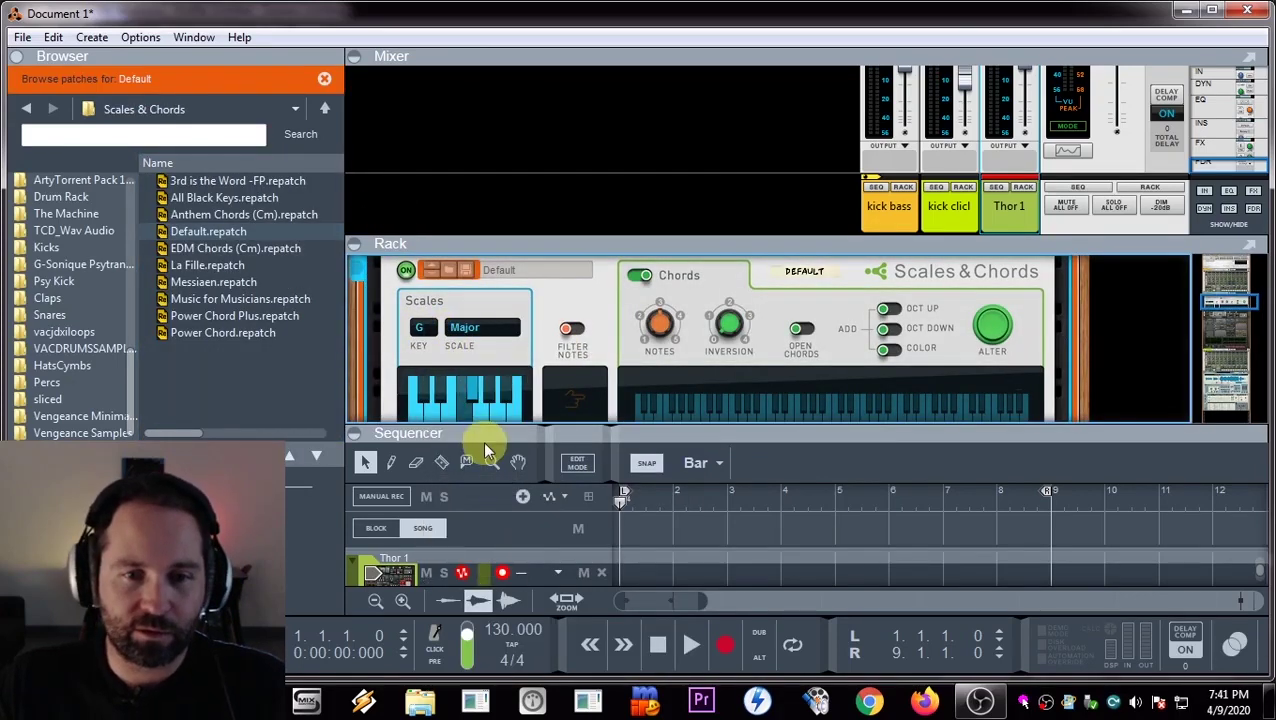
pyautogui.scroll(-1, 467, 360)
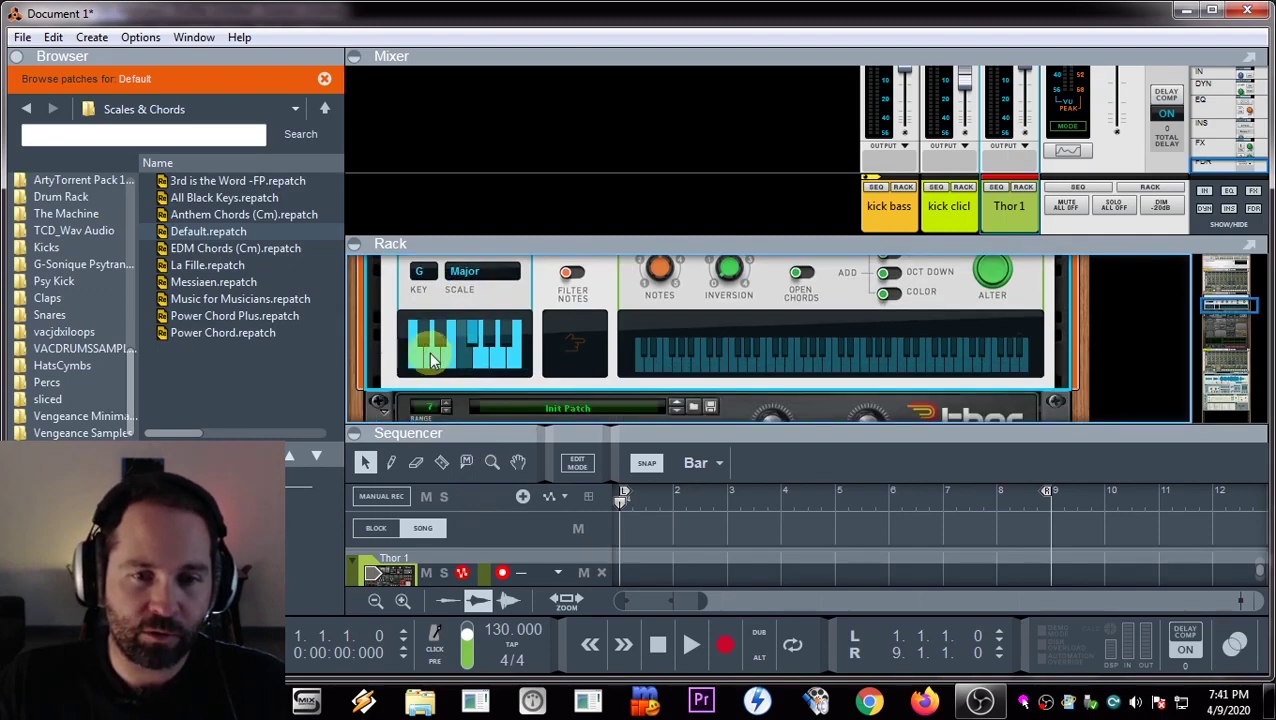
pyautogui.click(572, 278)
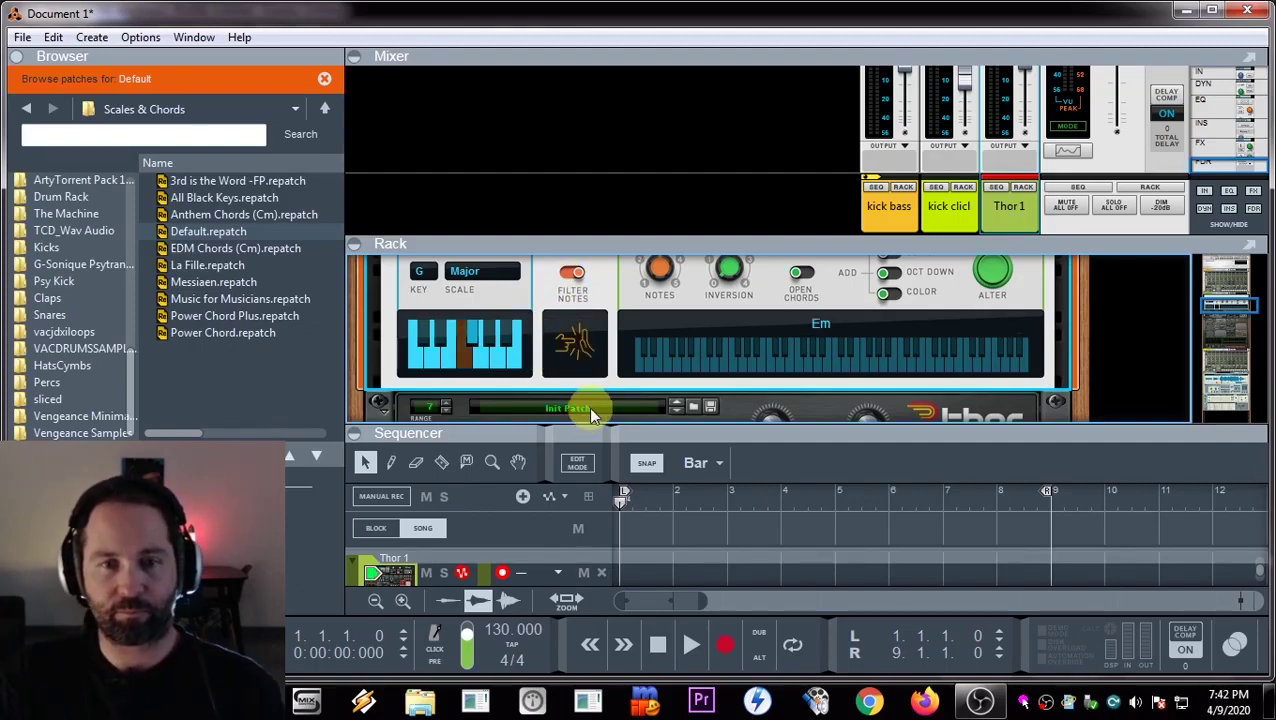
pyautogui.scroll(2, 575, 365)
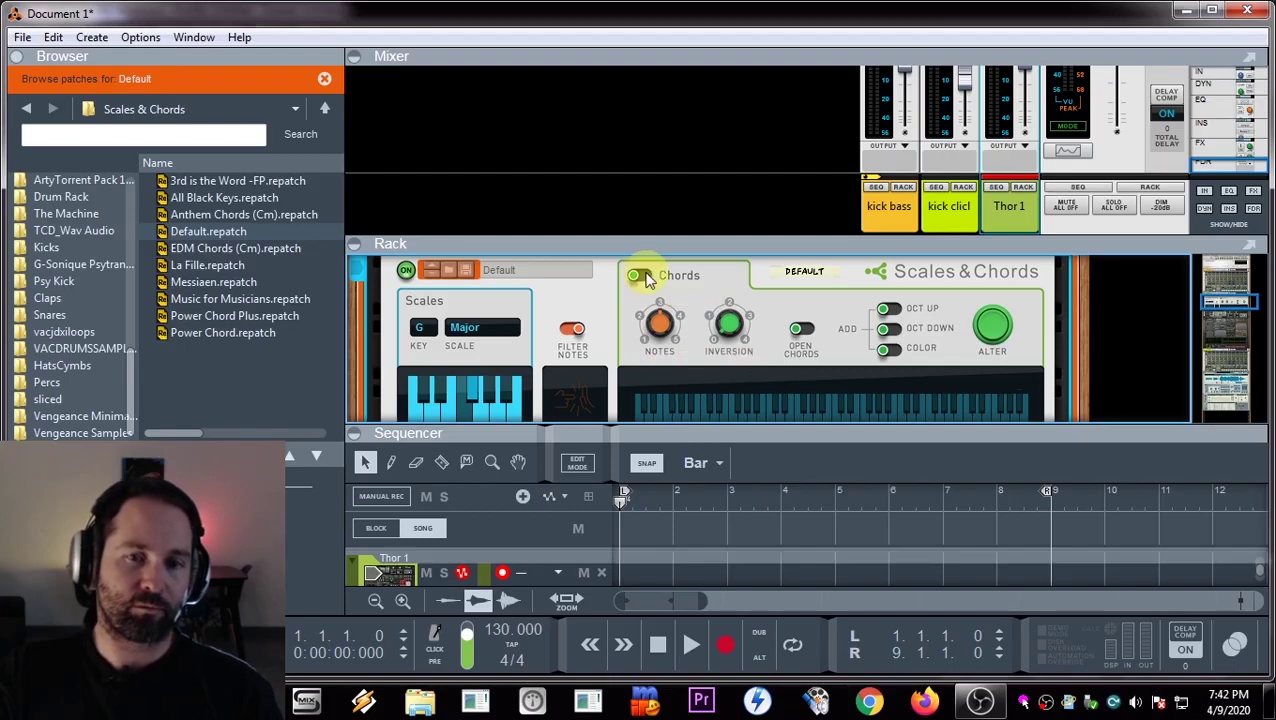
# - Enlarge the sequencer and fill the eight-bar Thor 1 clip with four consecutive two-bar bass notes at varying pitches
pyautogui.moveTo(713, 243); pyautogui.dragTo(729, 125)
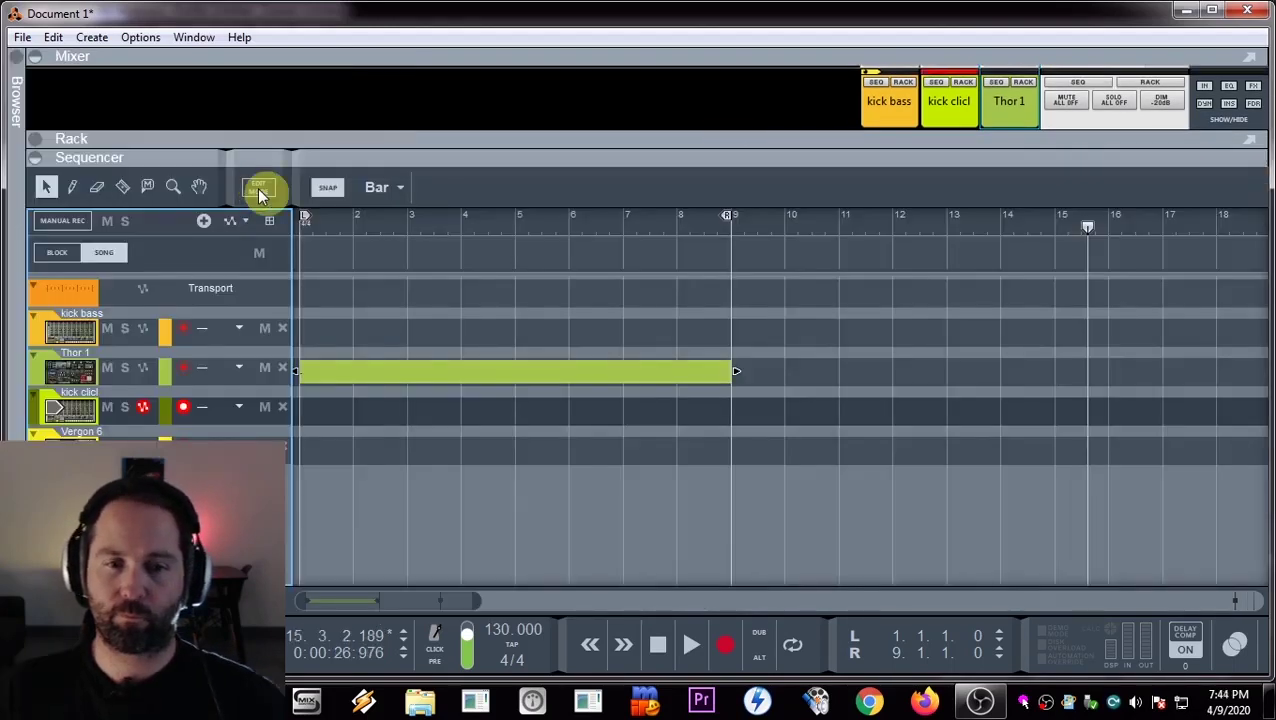
pyautogui.doubleClick(621, 371)
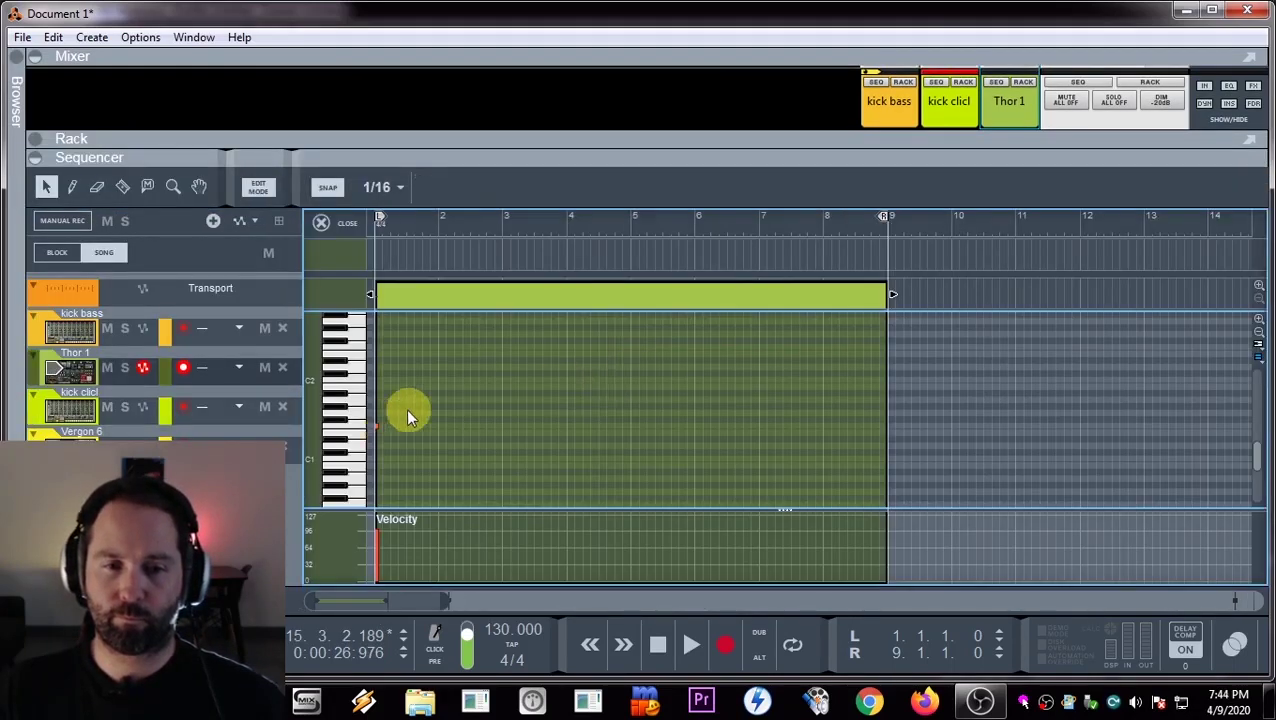
pyautogui.moveTo(379, 425); pyautogui.dragTo(424, 434)
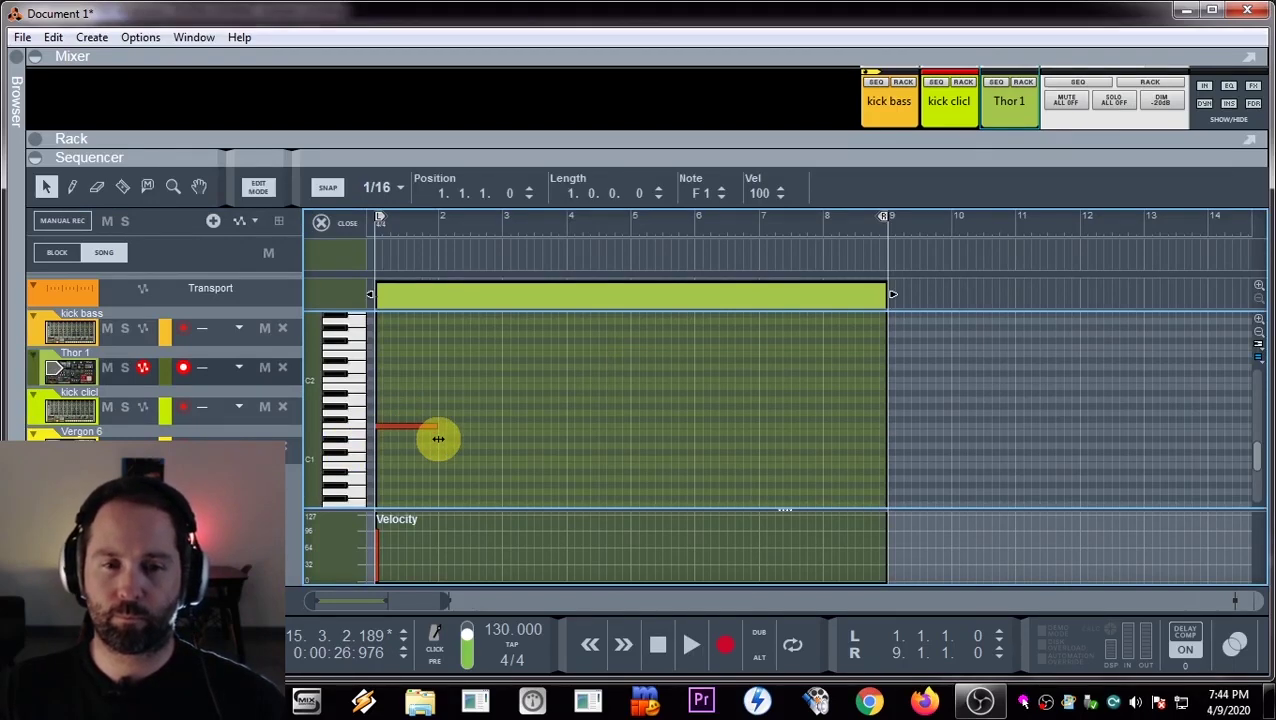
pyautogui.moveTo(439, 438); pyautogui.dragTo(504, 448)
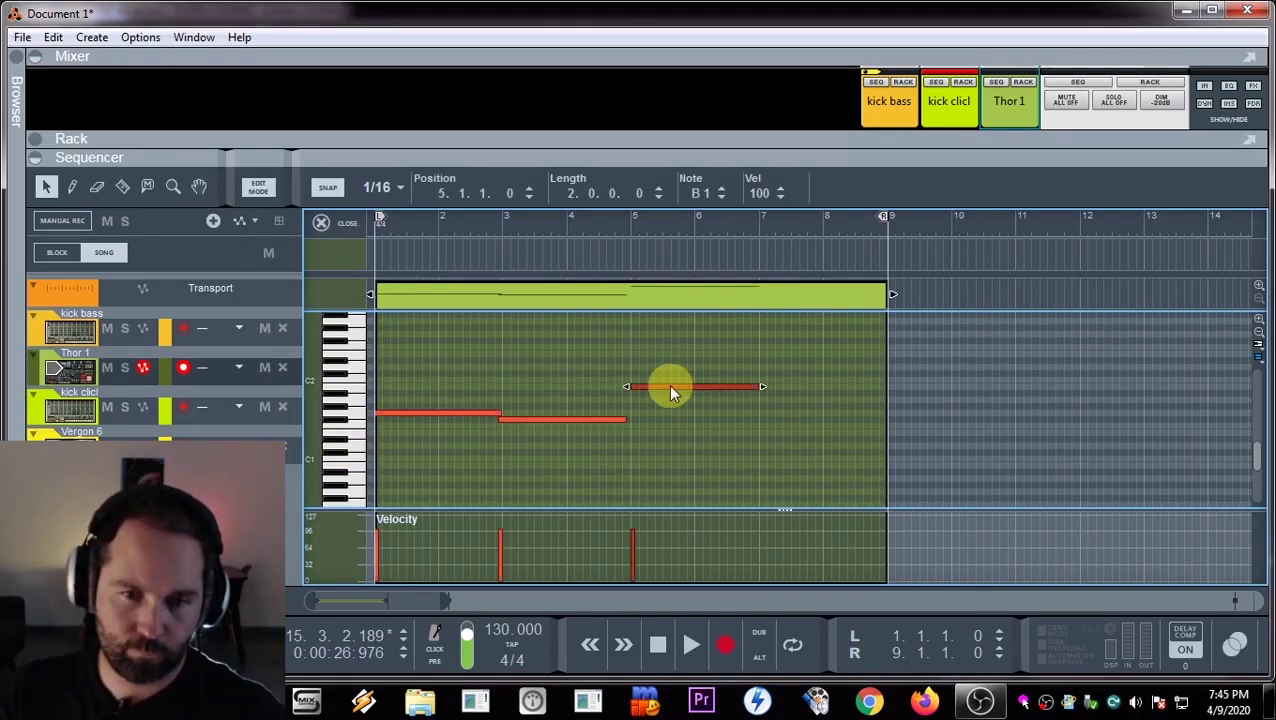
pyautogui.moveTo(667, 386); pyautogui.dragTo(788, 400)
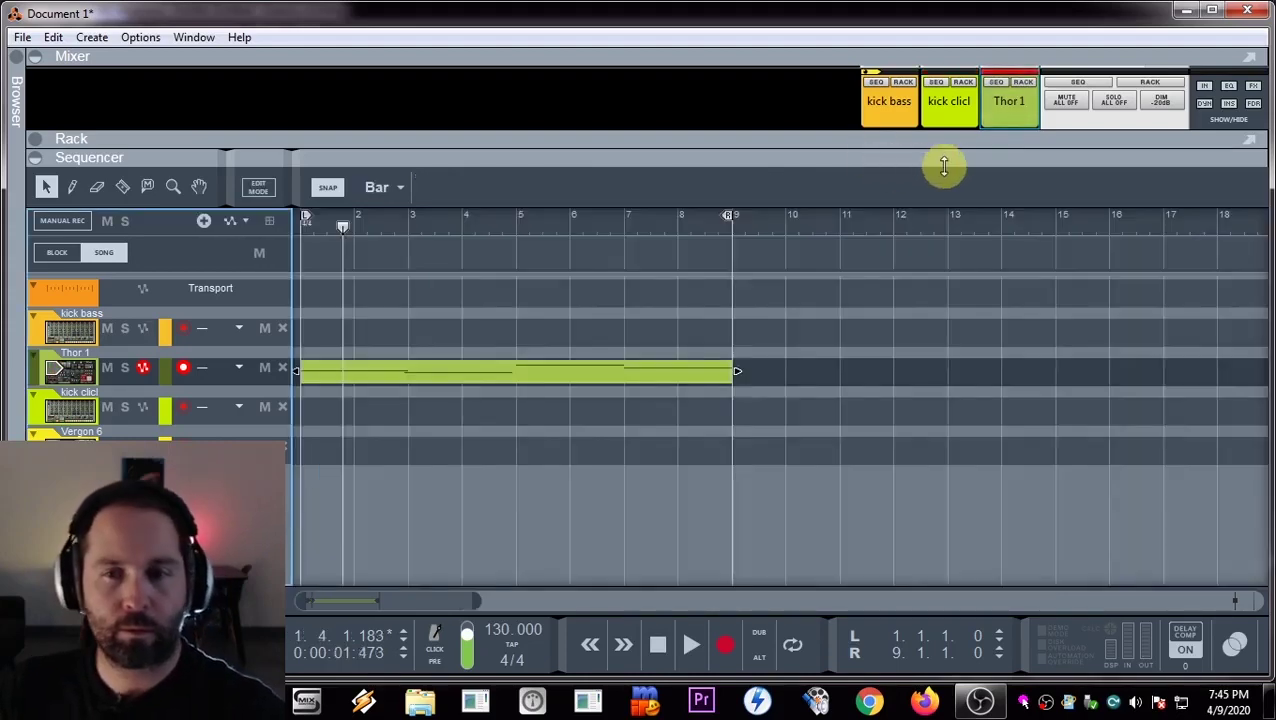
# - Start playback, add an RPG-8 Monophonic Arpeggiator to Thor and enlarge the rack to show its controls
pyautogui.click(935, 145)
pyautogui.press('space')
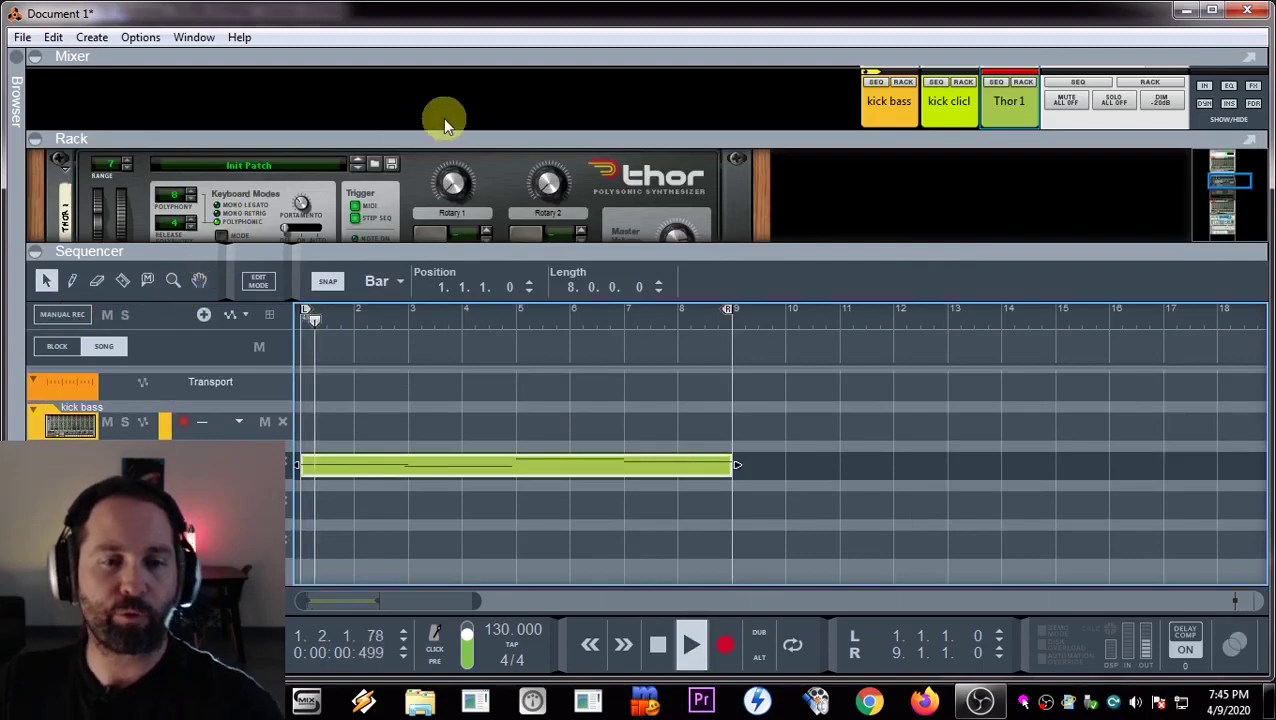
pyautogui.rightClick(401, 189)
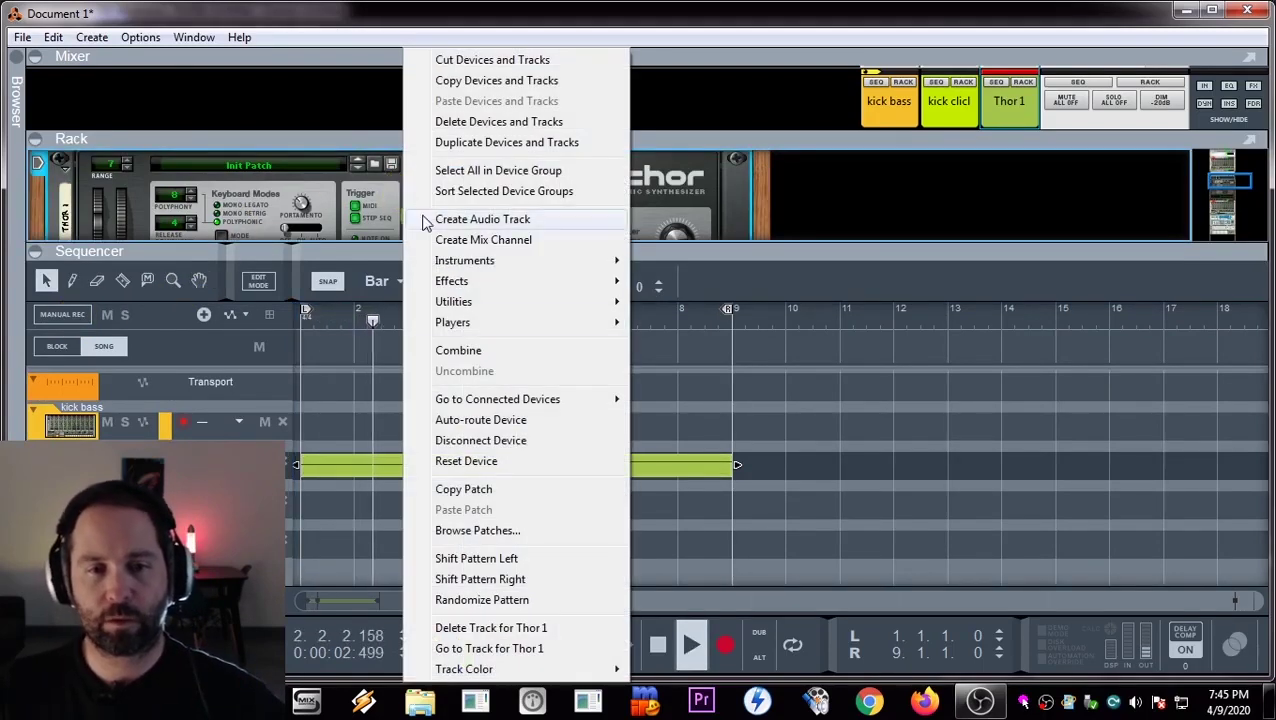
pyautogui.moveTo(470, 311)
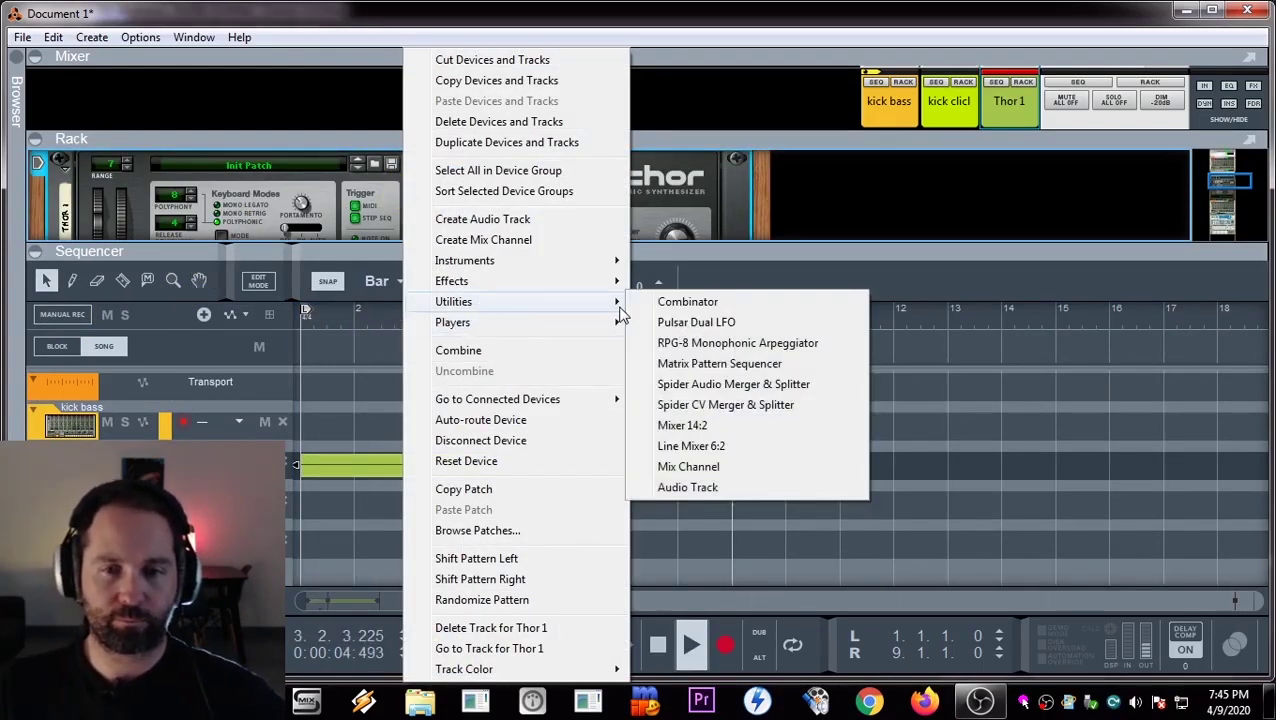
pyautogui.click(700, 345)
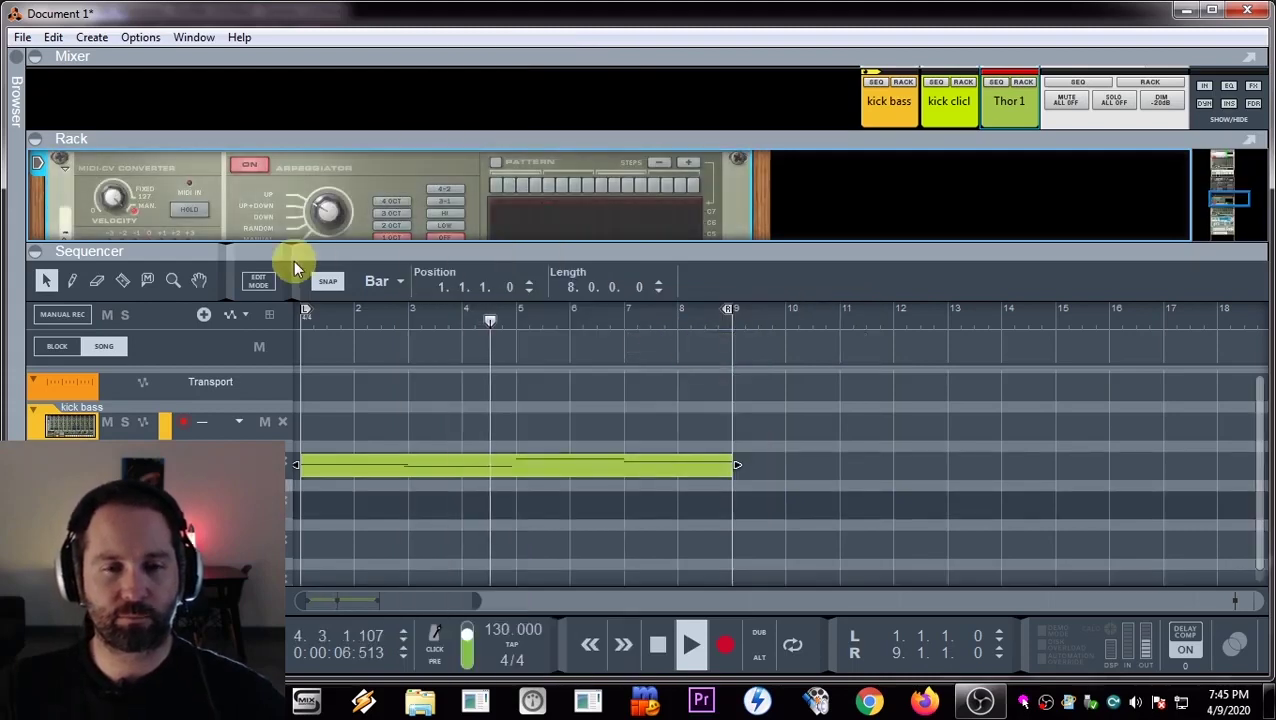
pyautogui.moveTo(379, 251); pyautogui.dragTo(397, 343)
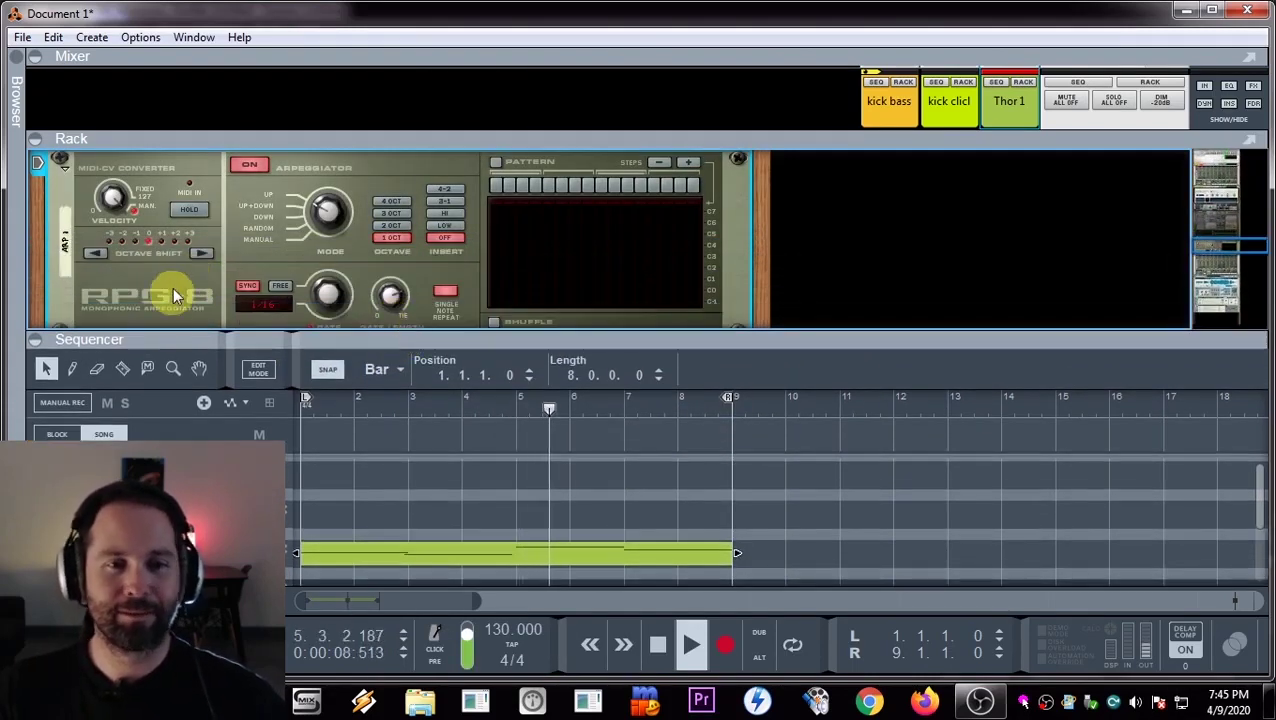
# - Move the eight-bar note clip from the Thor 1 track to the arpeggiator's track and turn on loop playback
pyautogui.moveTo(333, 555); pyautogui.dragTo(312, 536)
pyautogui.click(200, 537)
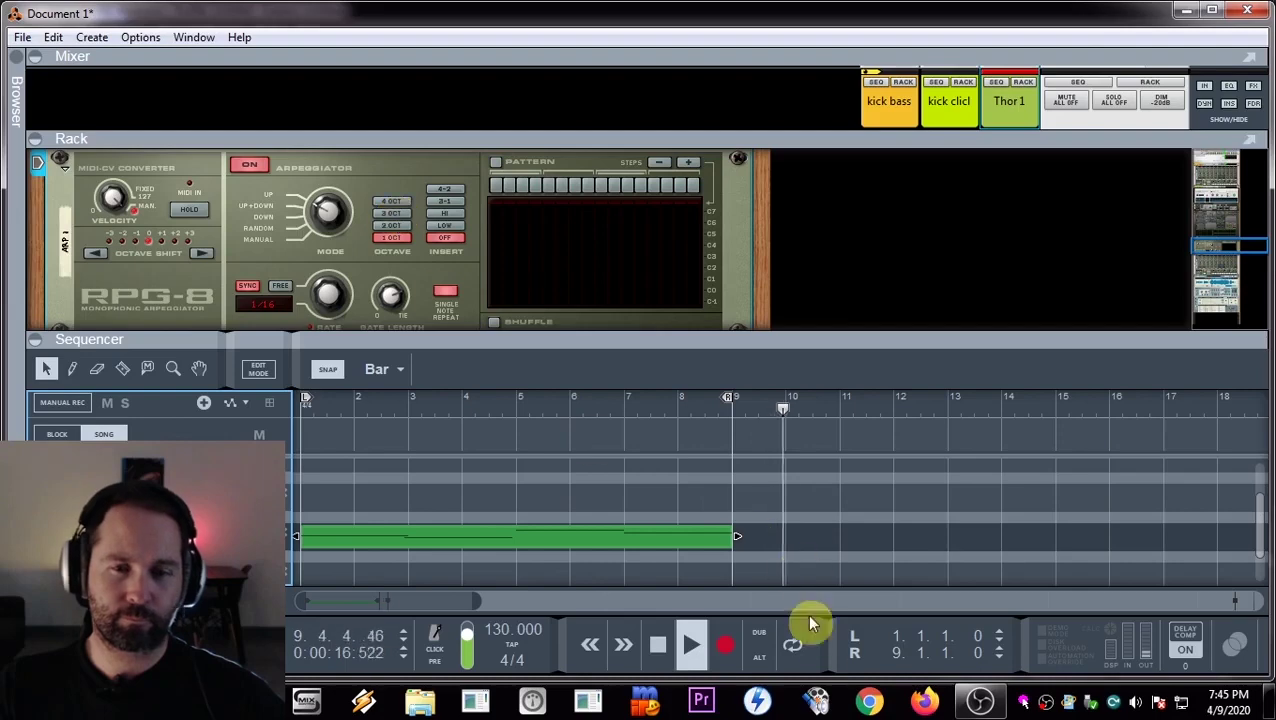
pyautogui.click(792, 645)
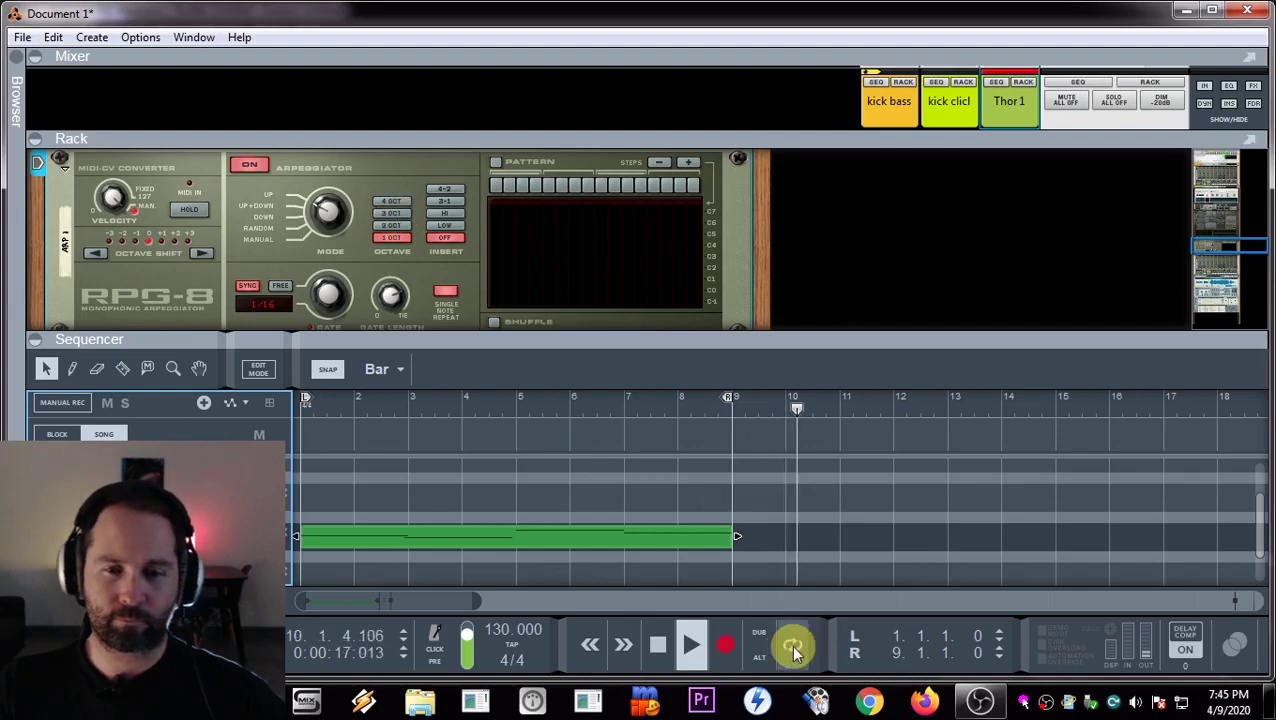
# - Lower the Thor 1 channel fader in the mixer and bring the arpeggiator back into view
pyautogui.click(988, 134)
pyautogui.moveTo(1026, 140); pyautogui.dragTo(1026, 163)
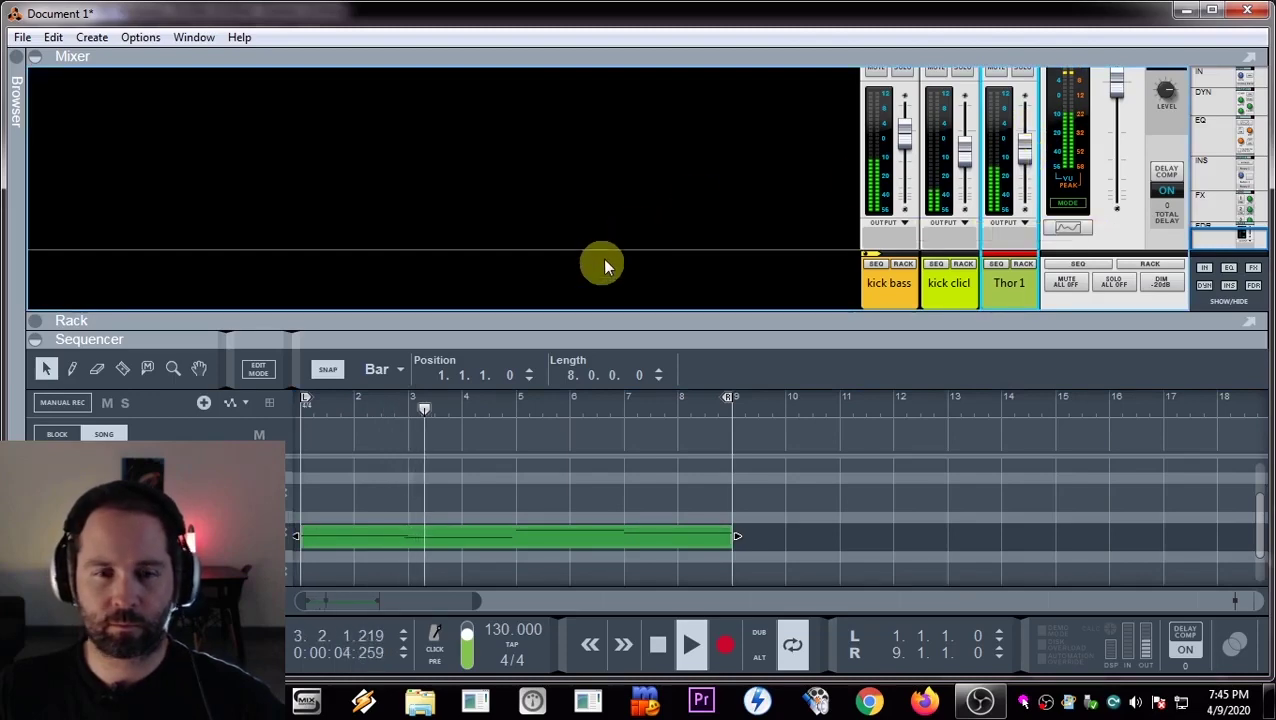
pyautogui.moveTo(590, 328); pyautogui.dragTo(625, 185)
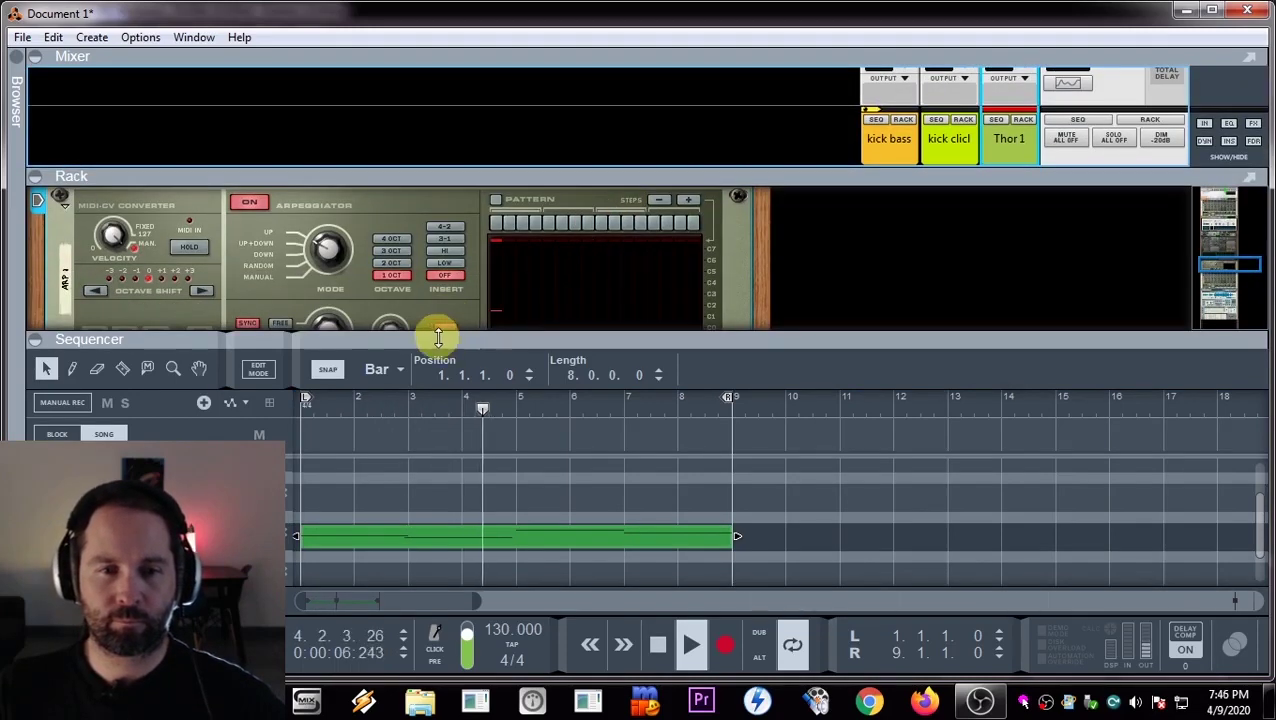
# - Set the RPG-8 arpeggiator's octave range to 3 Oct and shift its octave down
pyautogui.click(393, 262)
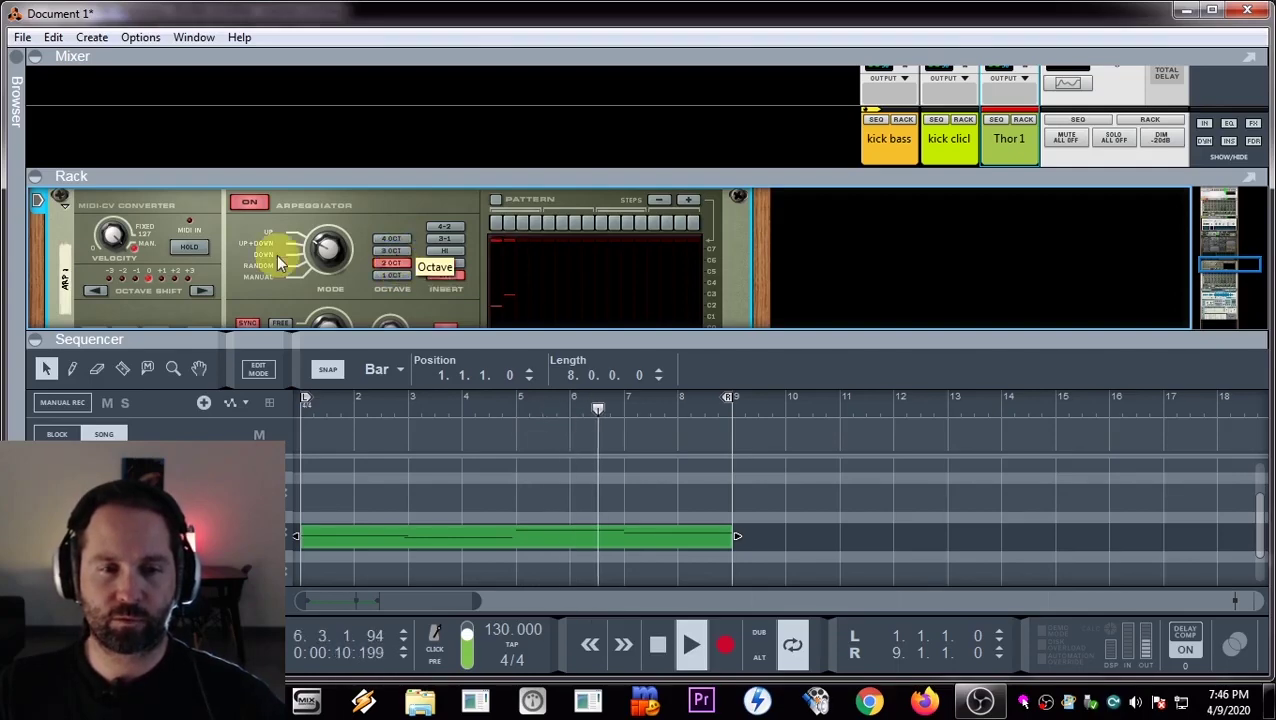
pyautogui.click(398, 252)
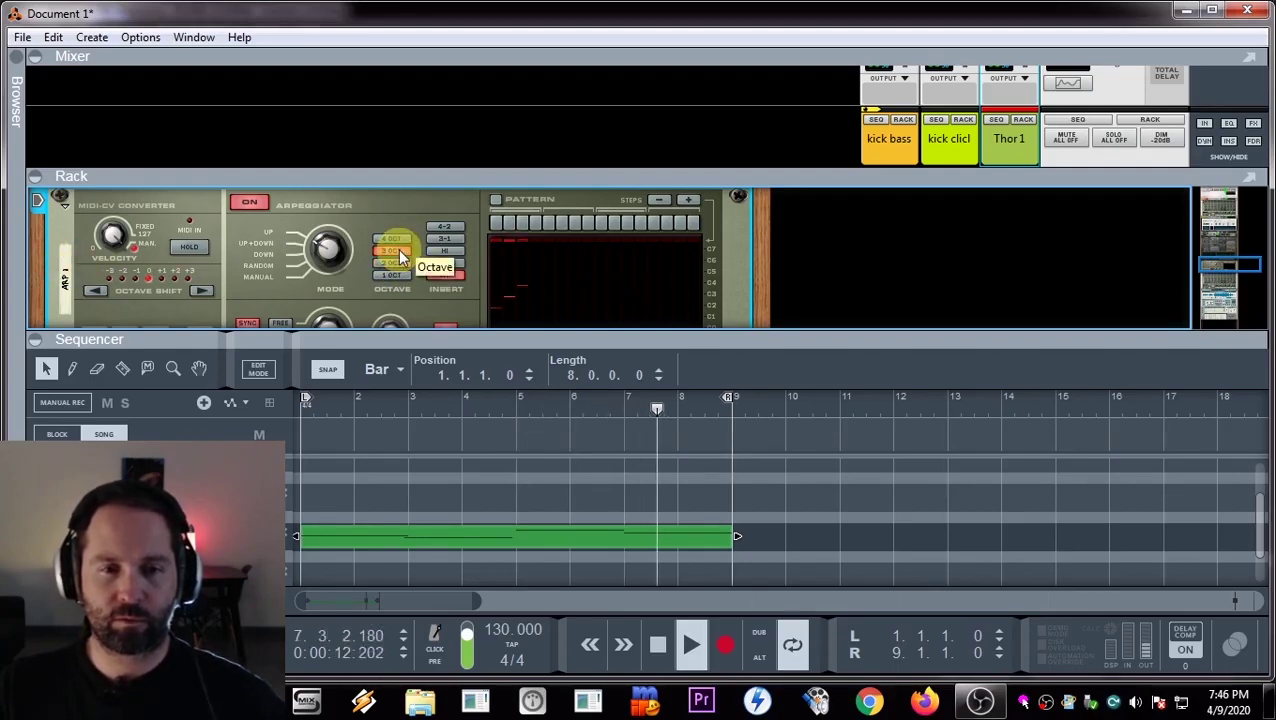
pyautogui.click(125, 288)
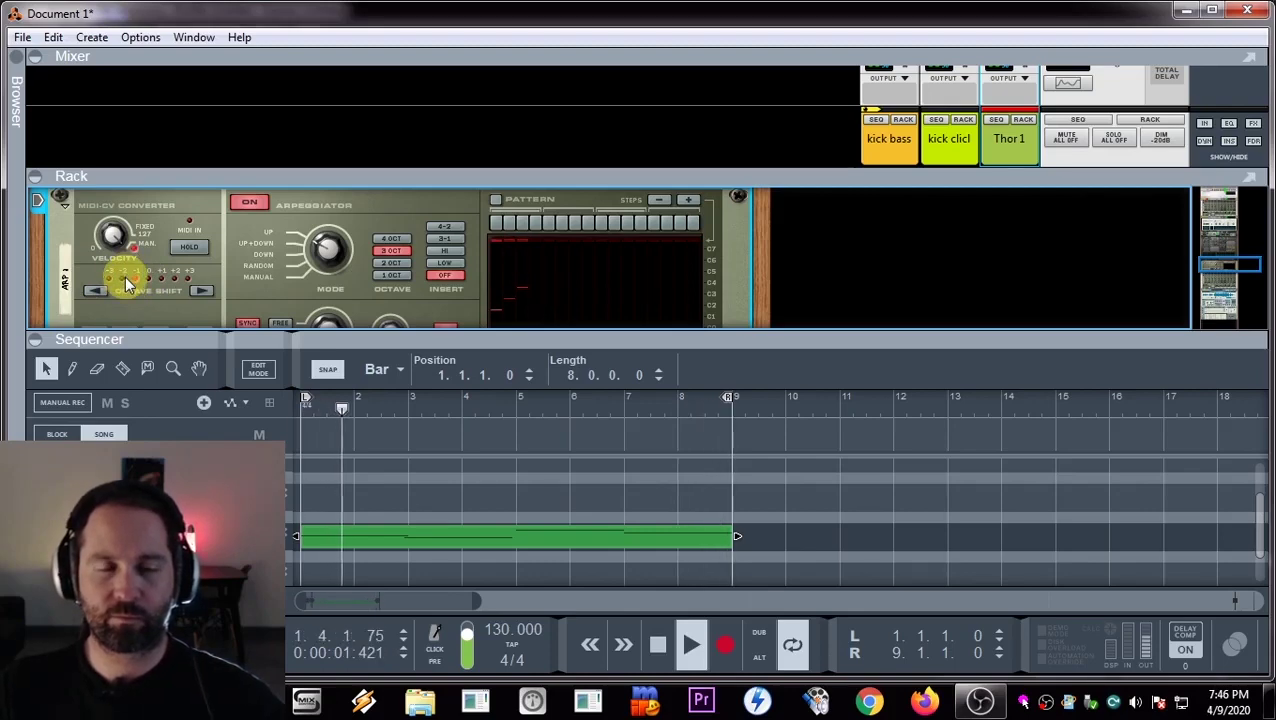
pyautogui.scroll(-3, 362, 245)
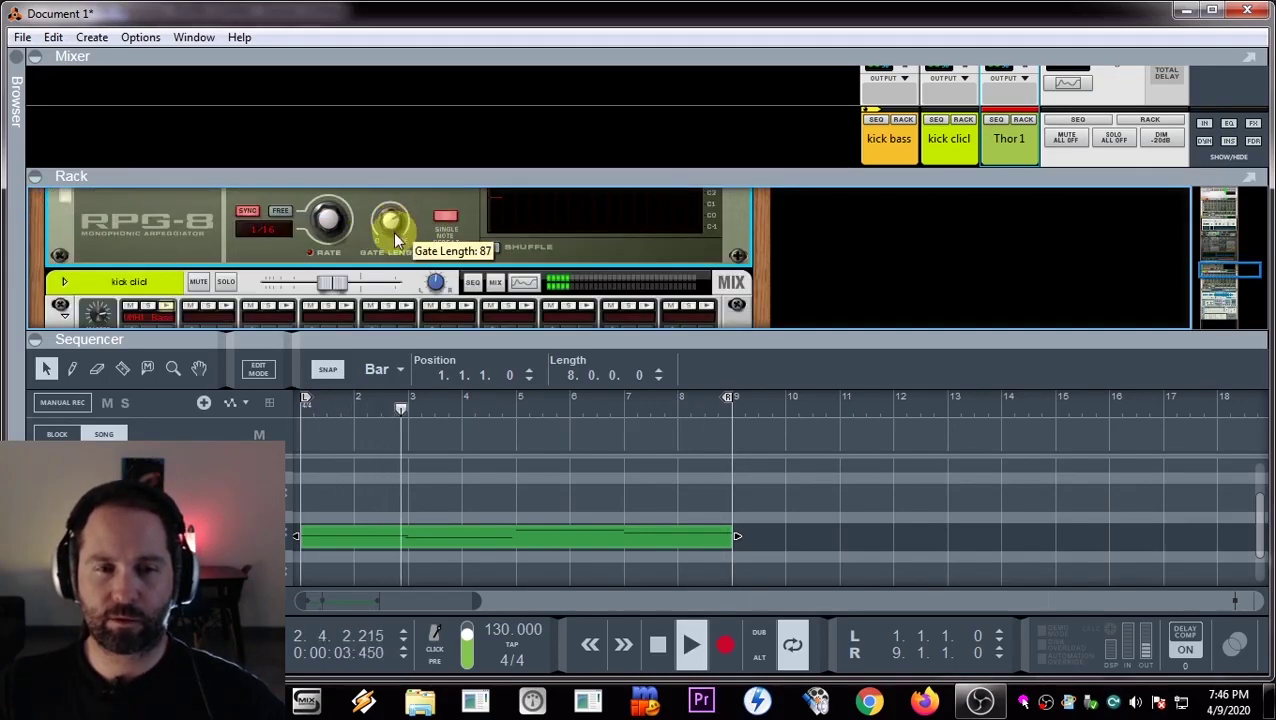
# - Lower Thor's Amp Env sustain to about -30.1 dB and open the Low Pass Ladder Filter's frequency to about 21.6 kHz
pyautogui.moveTo(379, 343); pyautogui.dragTo(362, 488)
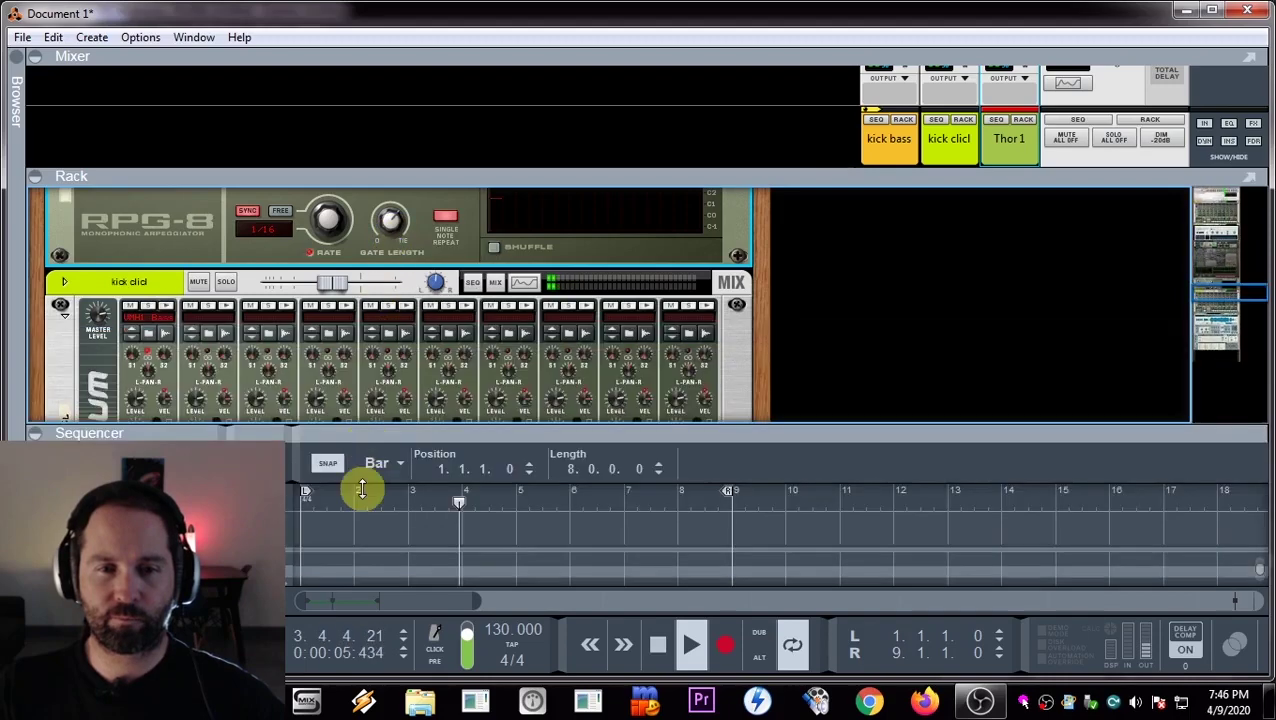
pyautogui.scroll(6, 515, 308)
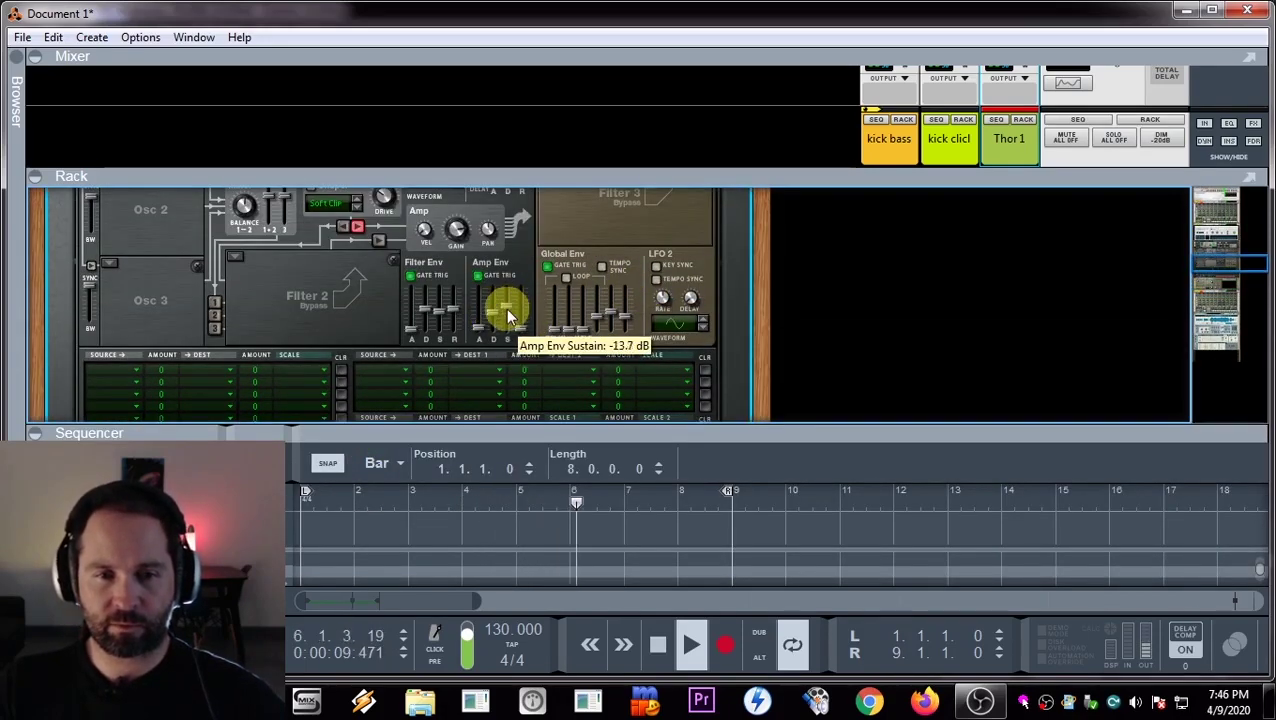
pyautogui.moveTo(507, 316)
pyautogui.mouseDown()
pyautogui.moveTo(494, 328)
pyautogui.moveTo(519, 329)
pyautogui.mouseUp()
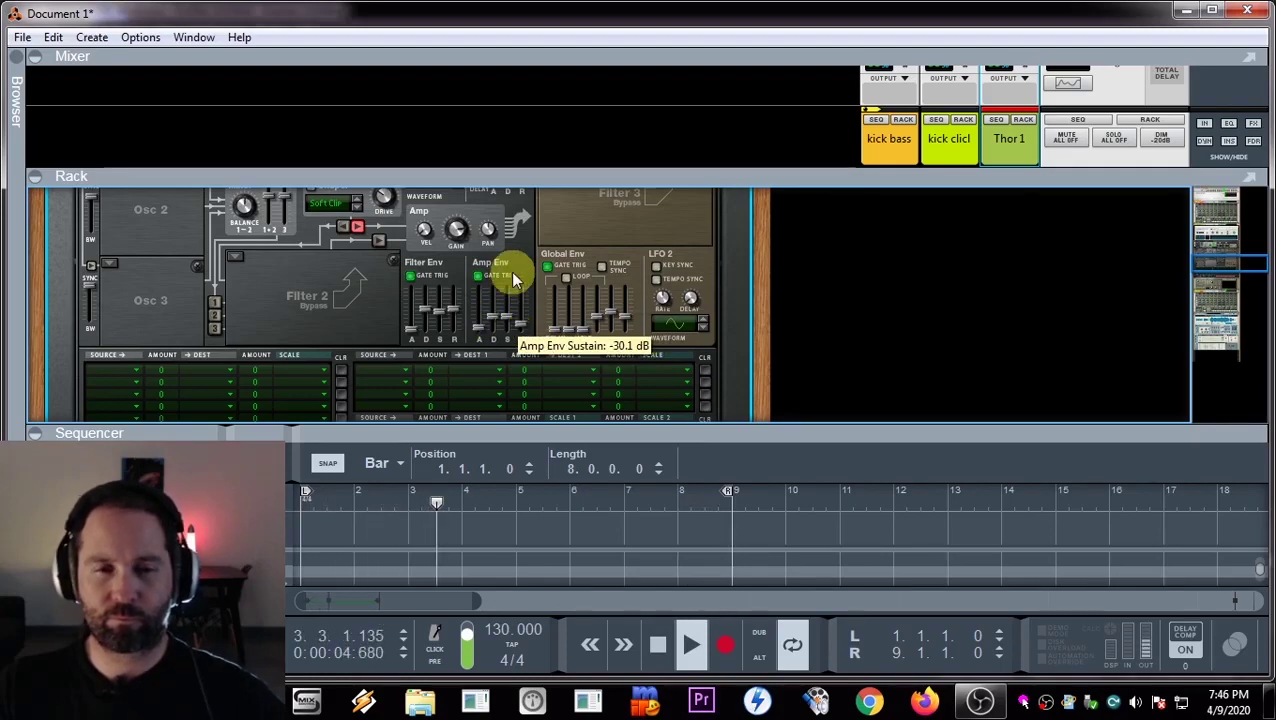
pyautogui.scroll(5, 510, 270)
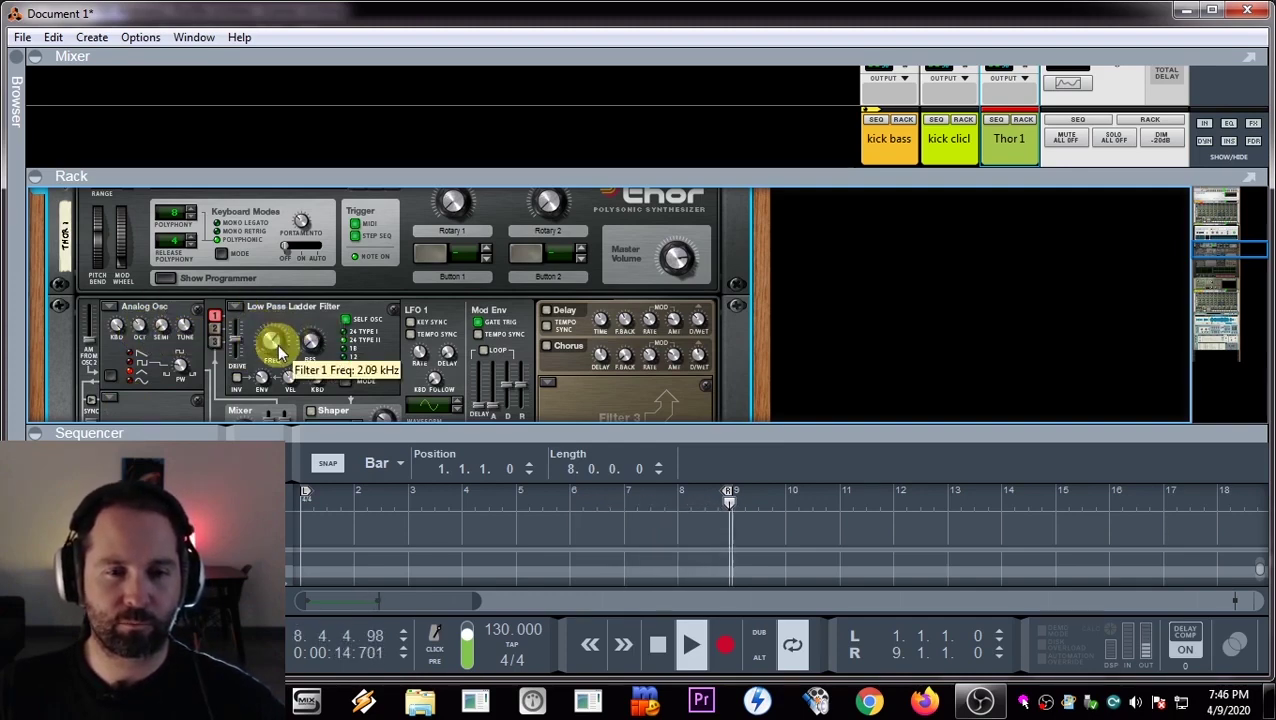
pyautogui.moveTo(250, 352); pyautogui.dragTo(273, 310)
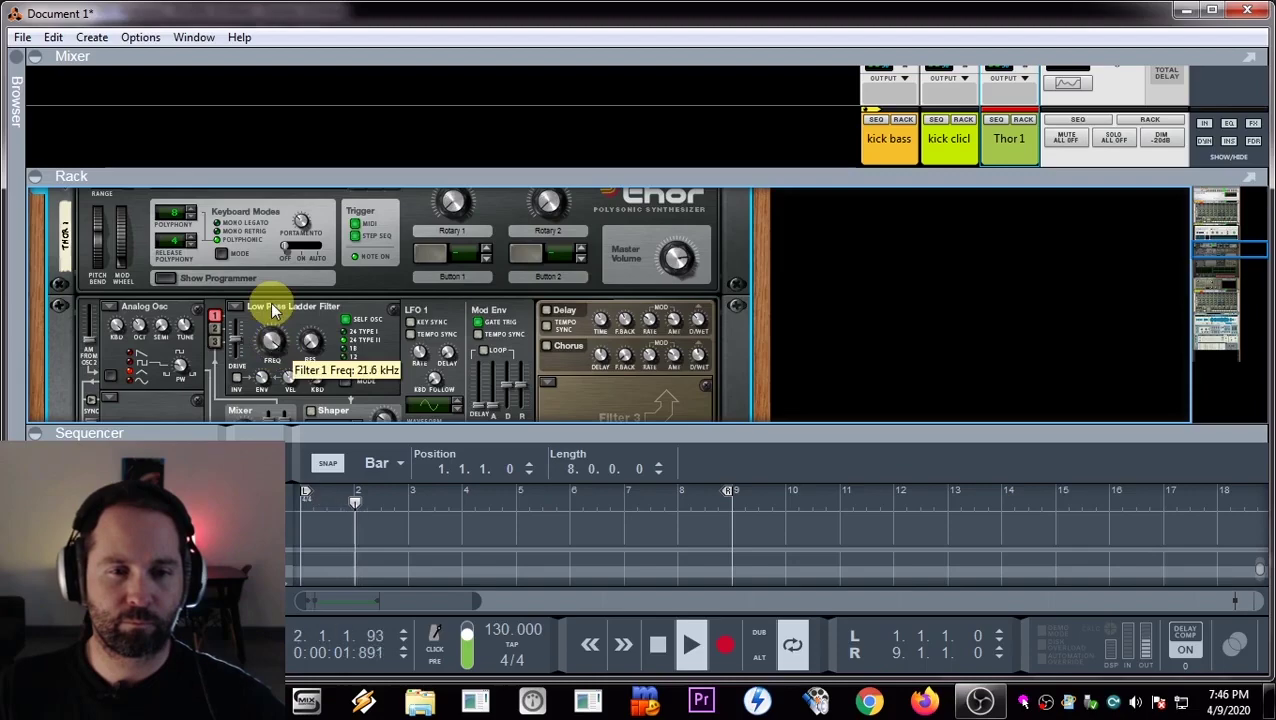
# - Add a Scream 4 distortion unit below the RPG-8 and lower the Hi band of its Cut section
pyautogui.scroll(-6, 274, 352)
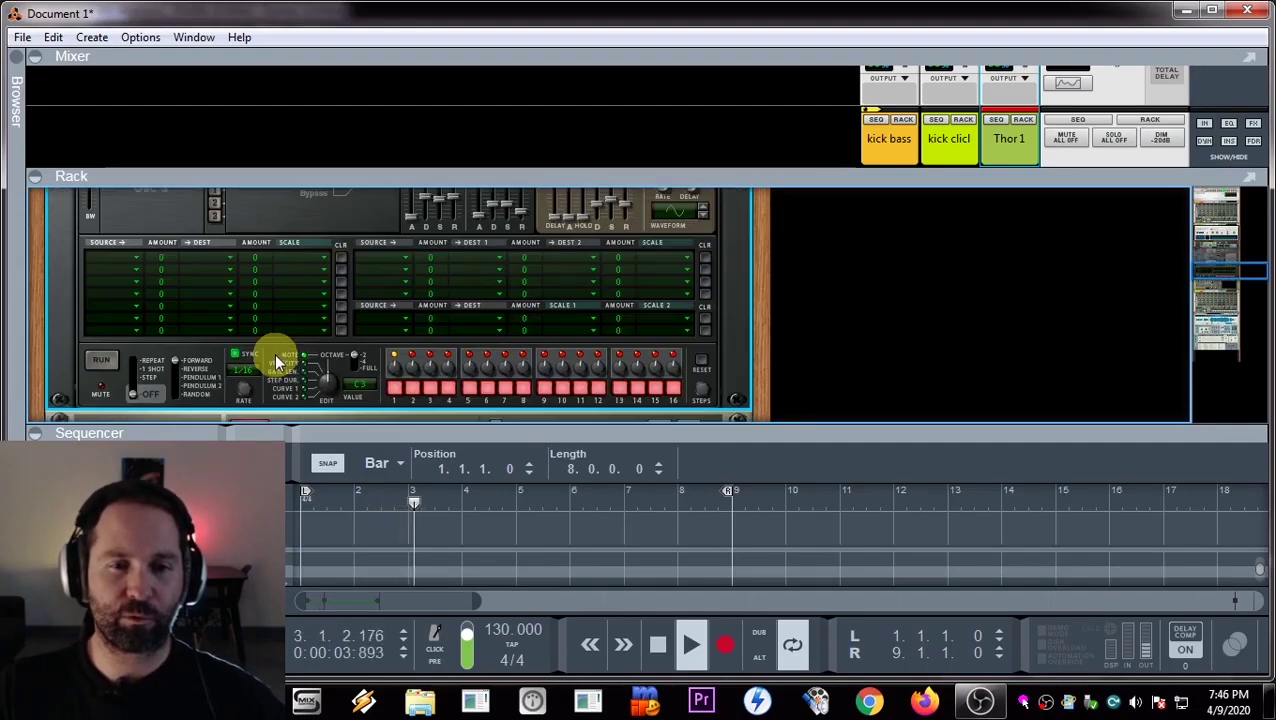
pyautogui.scroll(-3, 279, 352)
pyautogui.rightClick(132, 254)
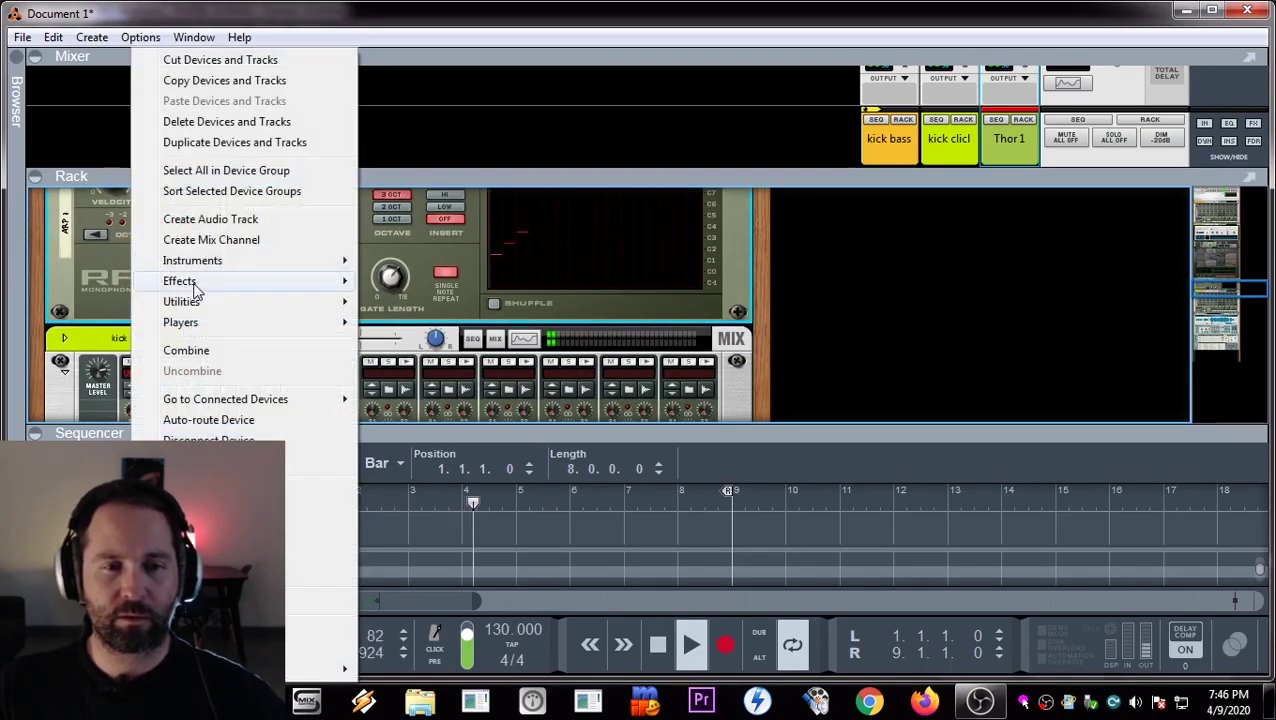
pyautogui.moveTo(196, 287)
pyautogui.click(446, 436)
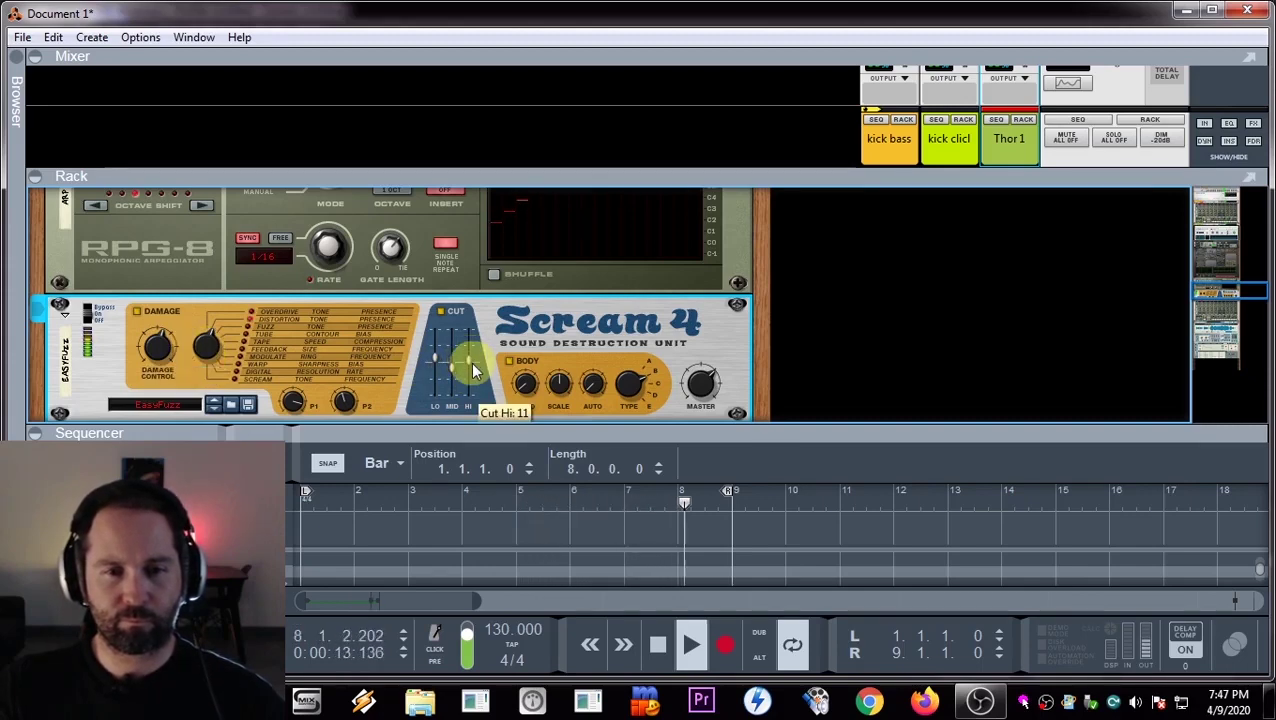
pyautogui.moveTo(470, 365); pyautogui.dragTo(477, 374)
pyautogui.scroll(-5, 578, 265)
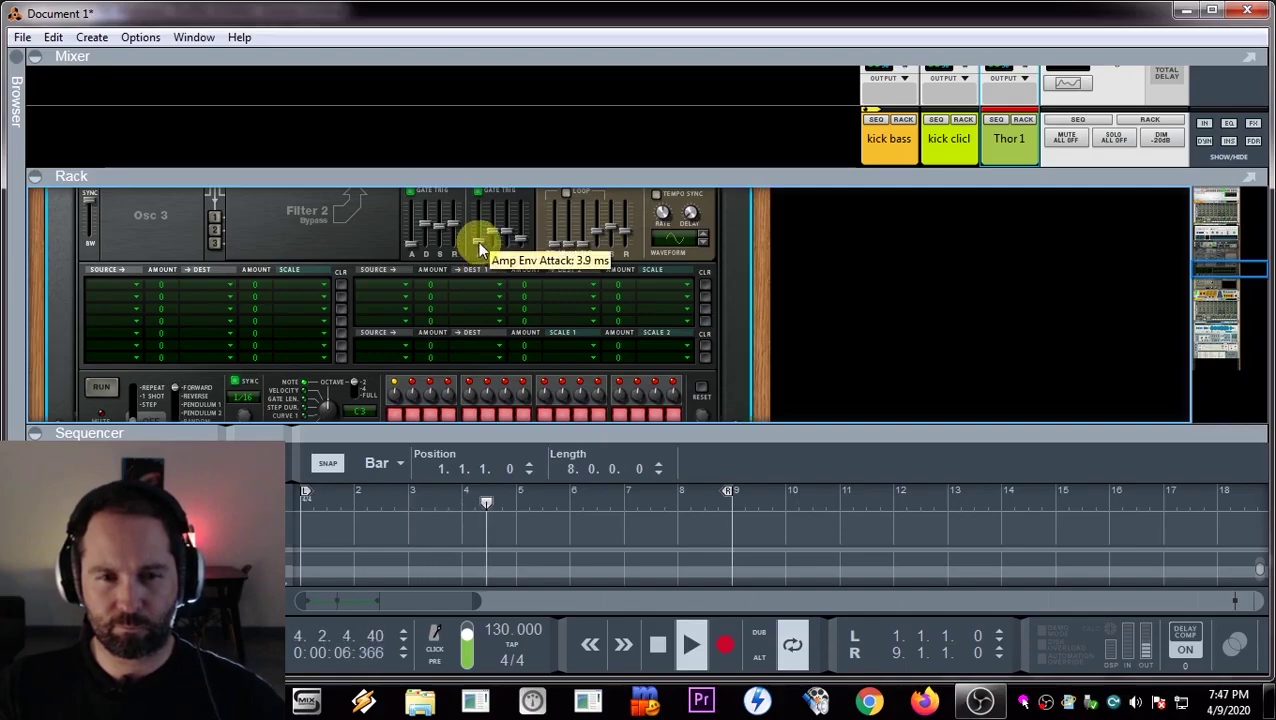
pyautogui.scroll(3, 486, 285)
pyautogui.scroll(6, 480, 293)
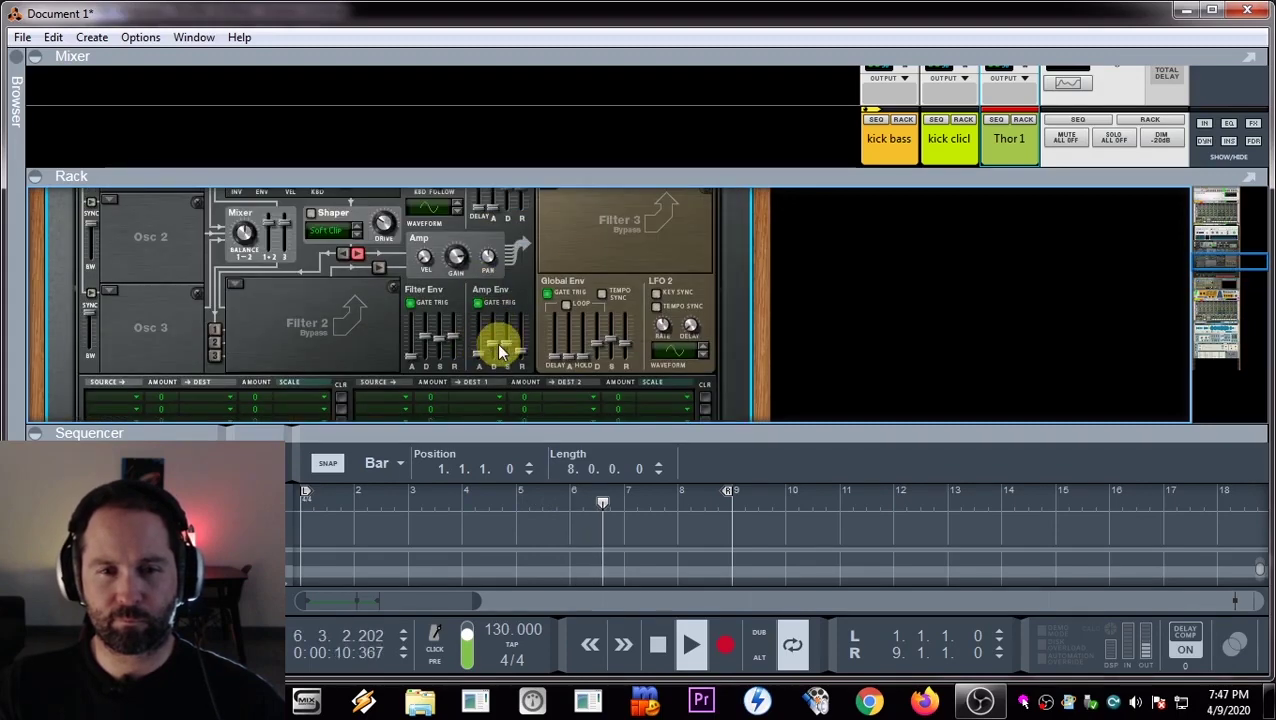
pyautogui.scroll(3, 495, 340)
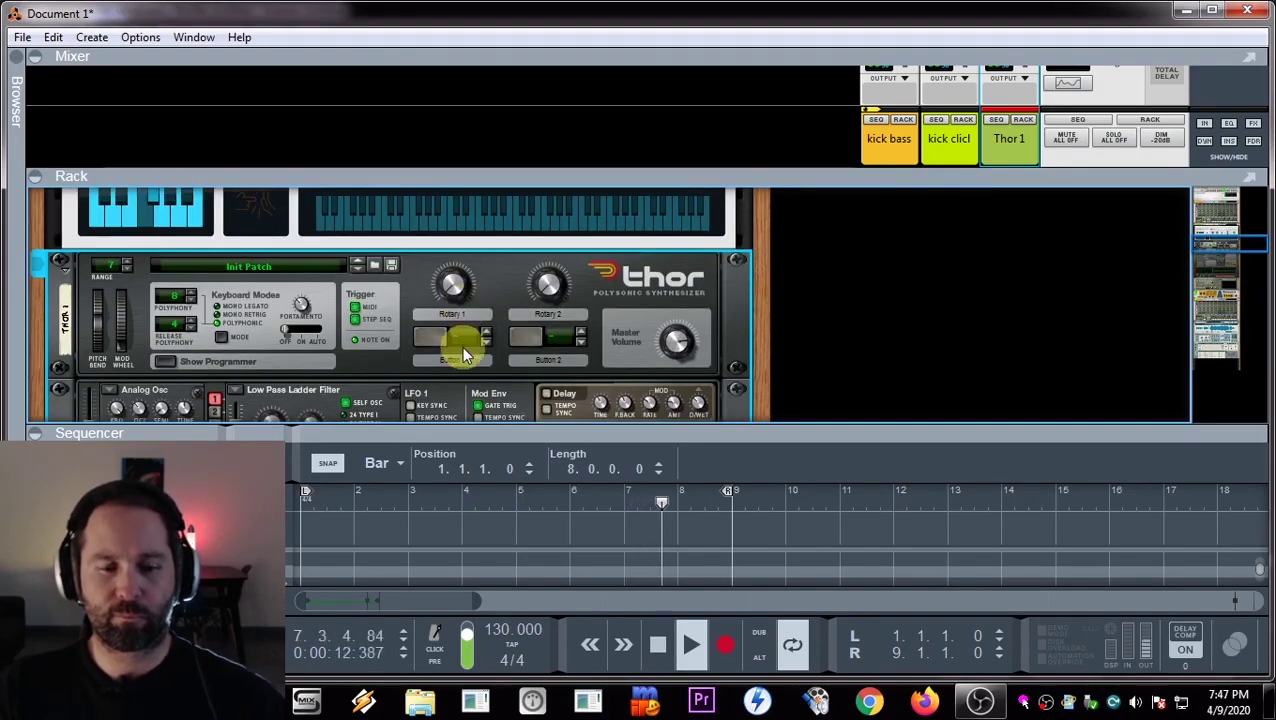
# - Set the kick bass fader to about -0.36 dB and the Thor 1 fader to about -9.80 dB in the enlarged mixer, then stop playback
pyautogui.moveTo(845, 167); pyautogui.dragTo(868, 580)
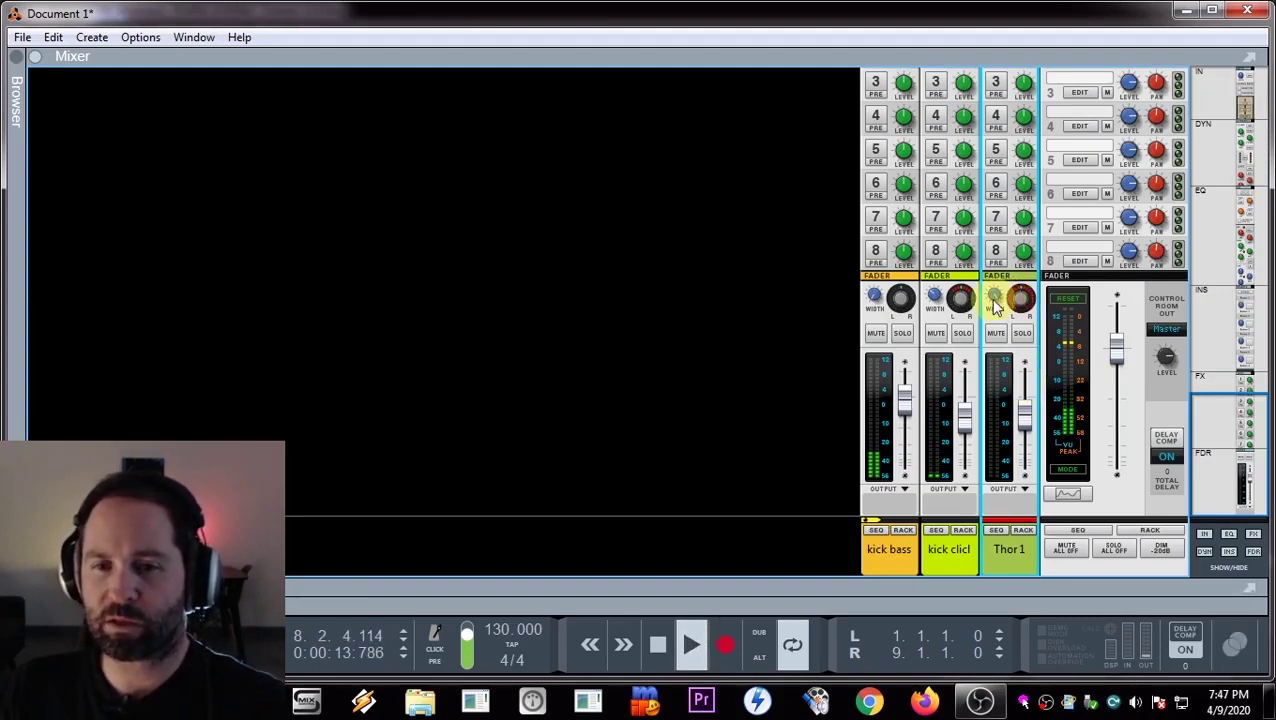
pyautogui.moveTo(1007, 311); pyautogui.dragTo(1037, 507)
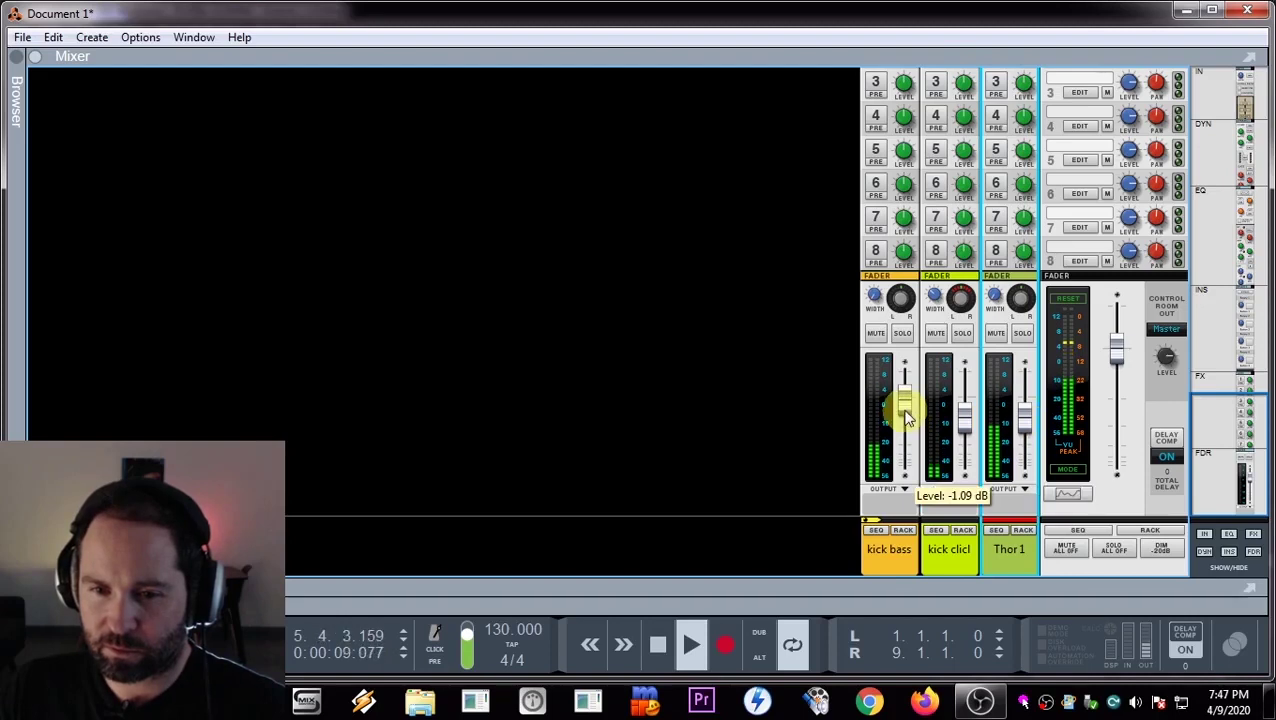
pyautogui.moveTo(905, 418); pyautogui.dragTo(908, 417)
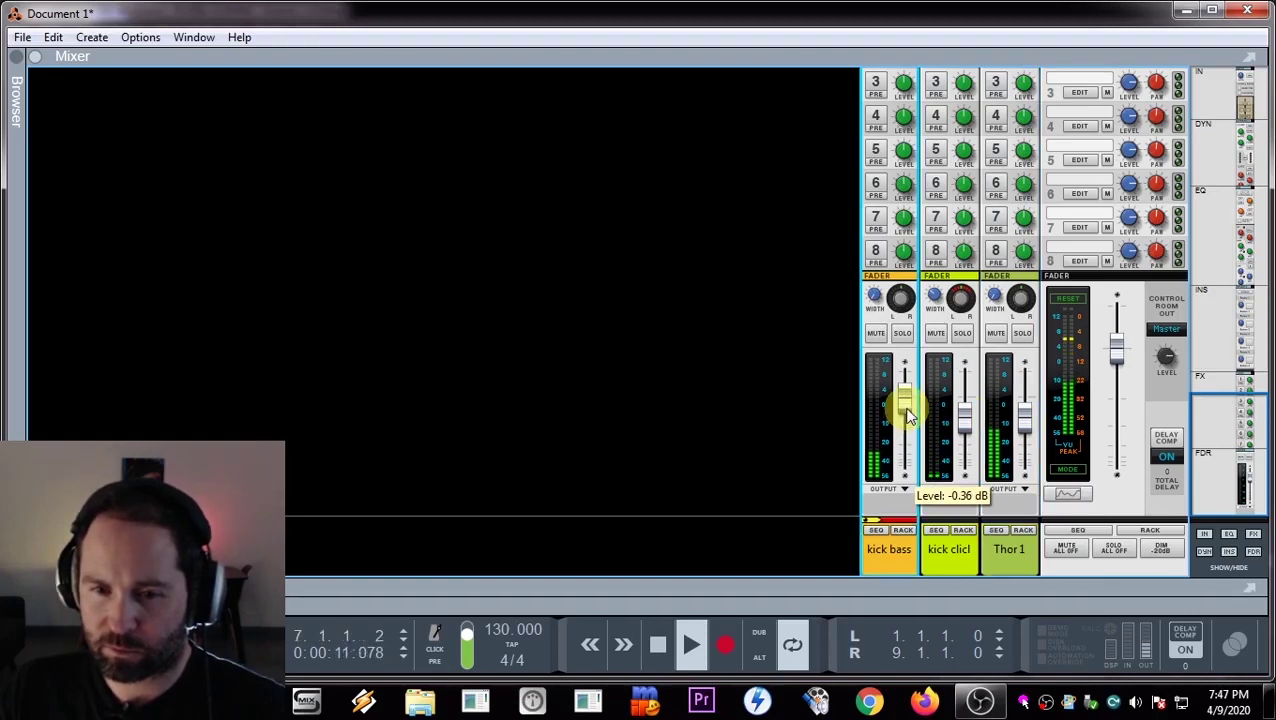
pyautogui.moveTo(1022, 412); pyautogui.dragTo(1027, 425)
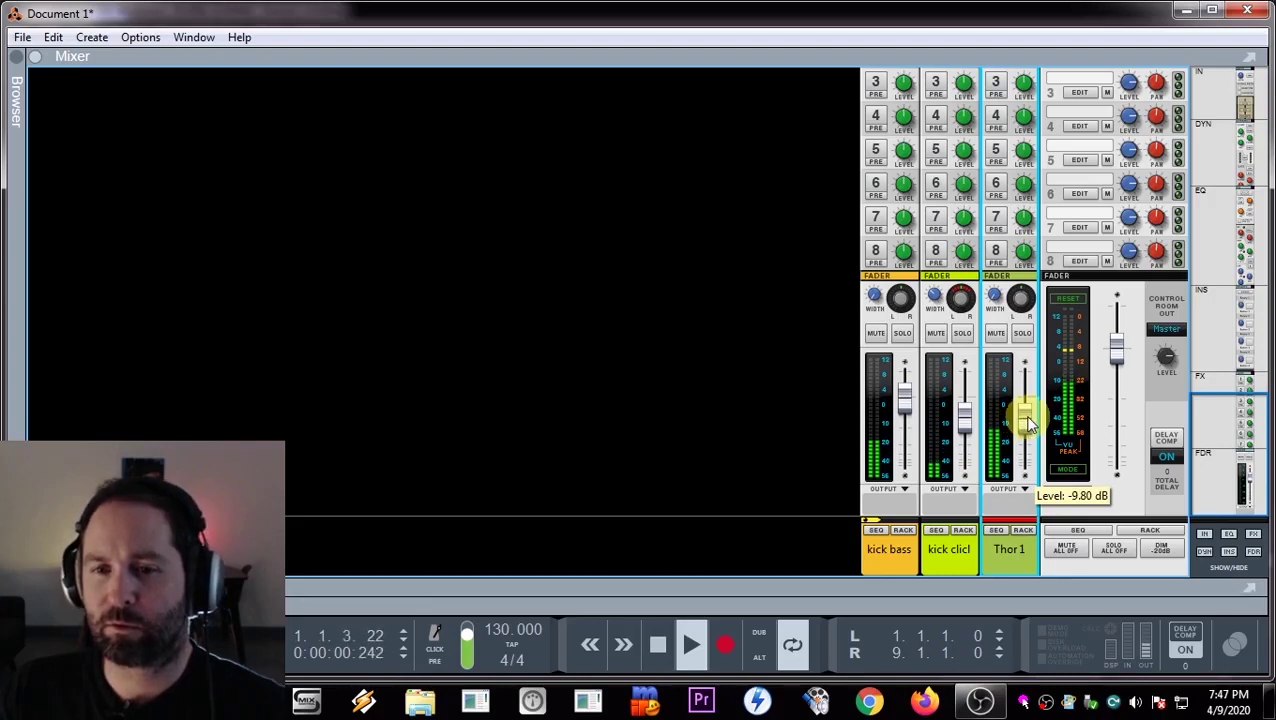
pyautogui.press('space')
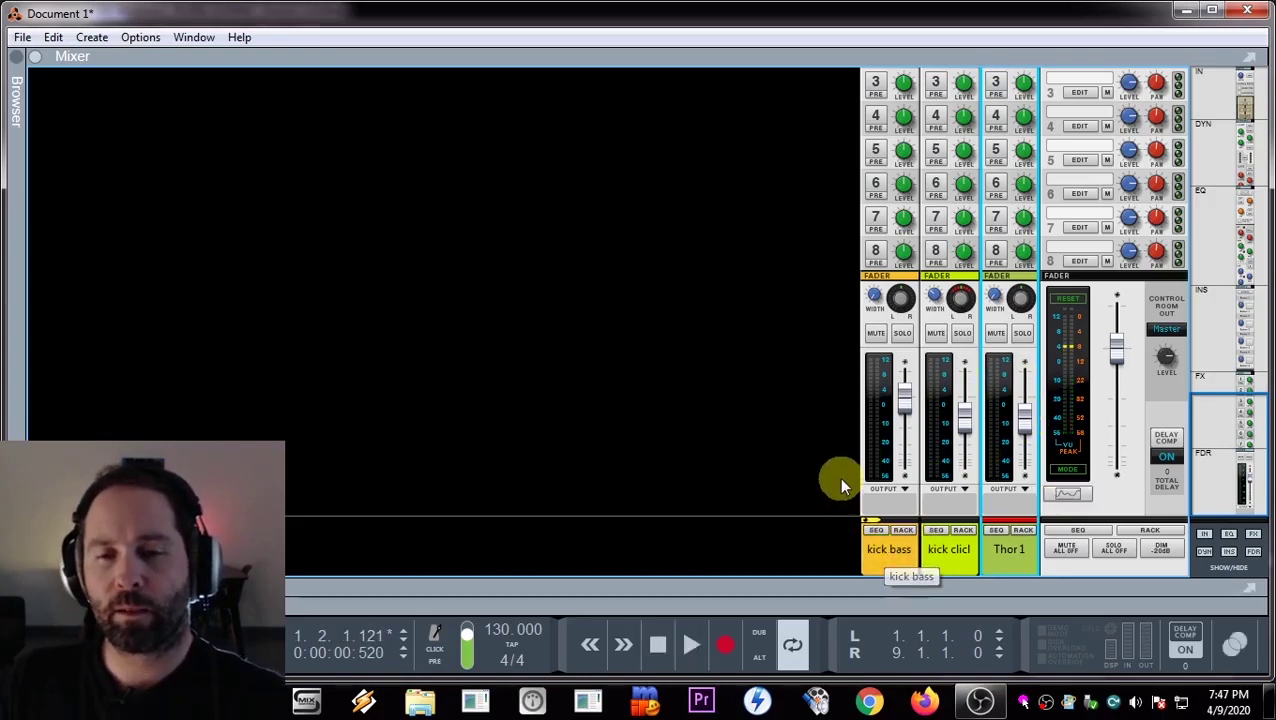
# - Rename the Thor 1 mixer channel as bass
pyautogui.doubleClick(1010, 549)
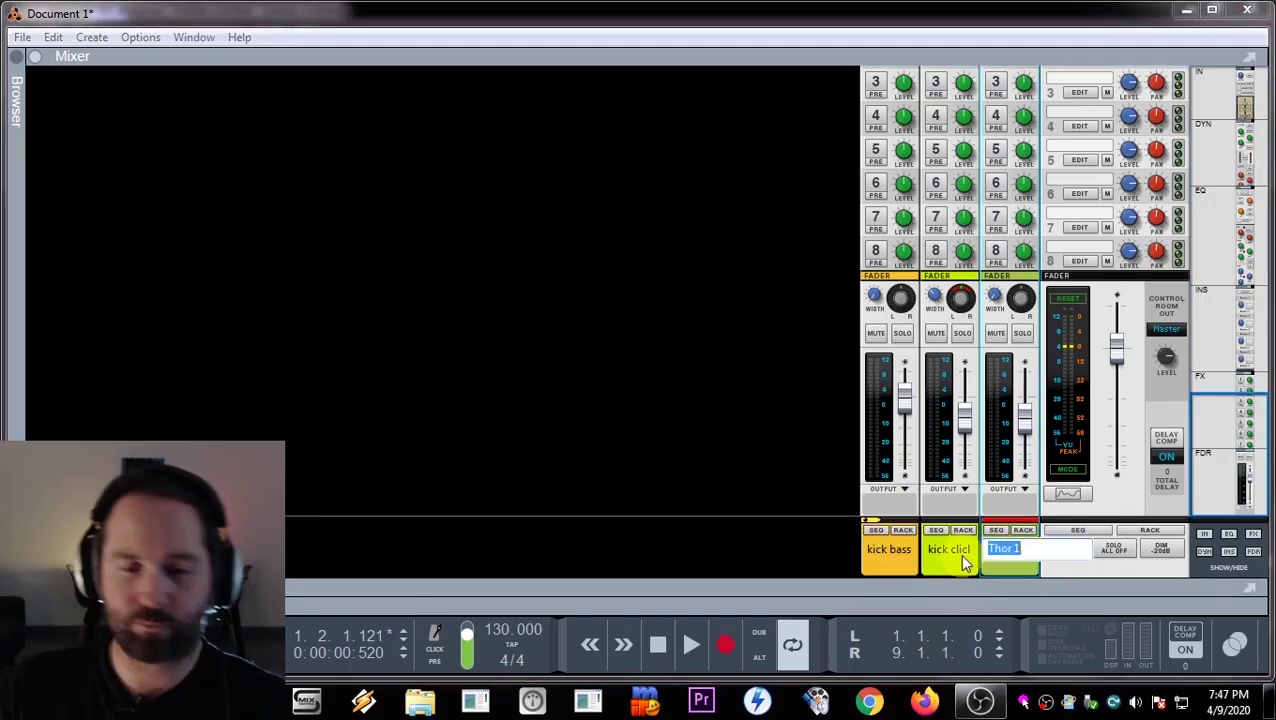
pyautogui.write('vass')
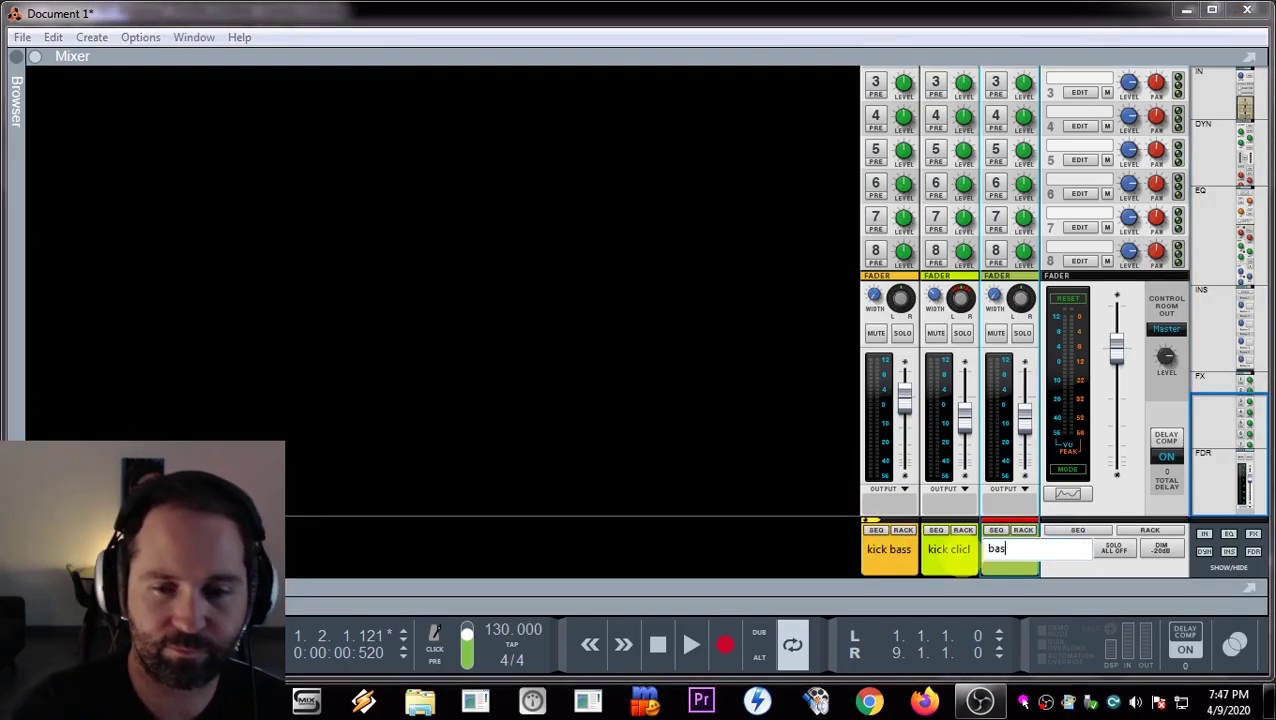
pyautogui.write('s')
pyautogui.press('Return')
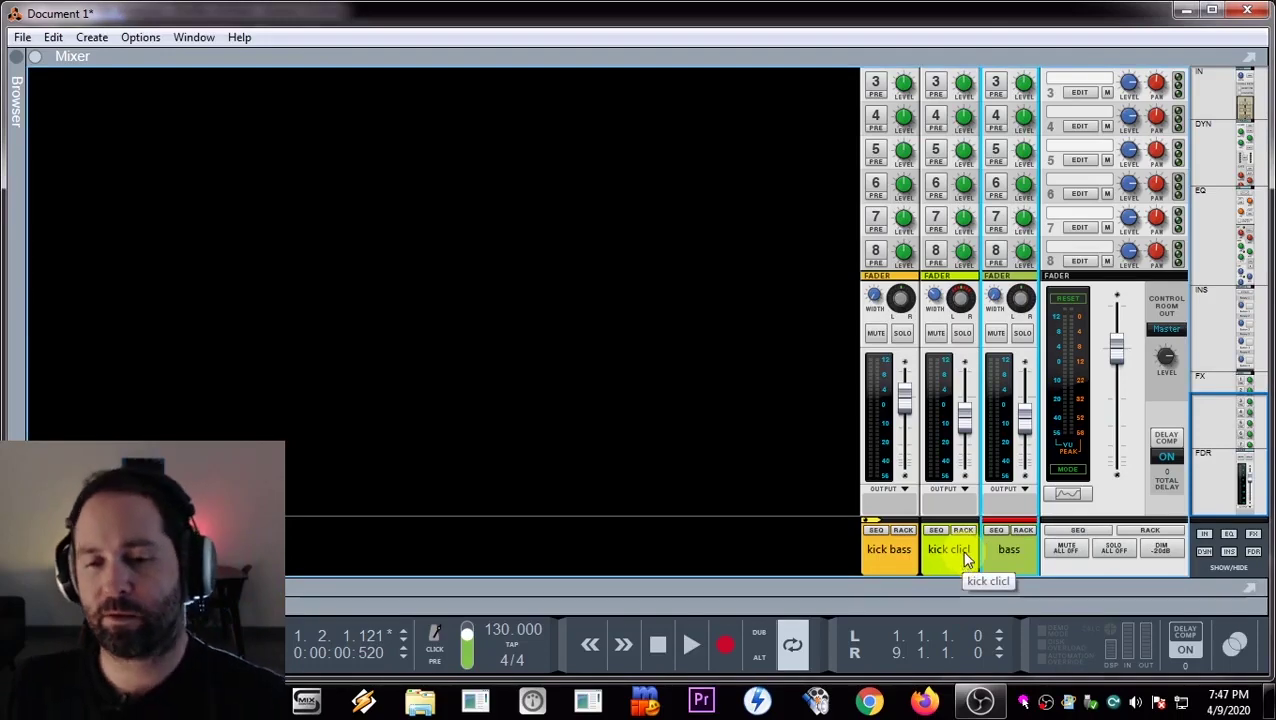
# - Add an MClass Compressor below the bass channel's Thor synthesizer in the rack
pyautogui.click(1020, 529)
pyautogui.scroll(-3, 396, 408)
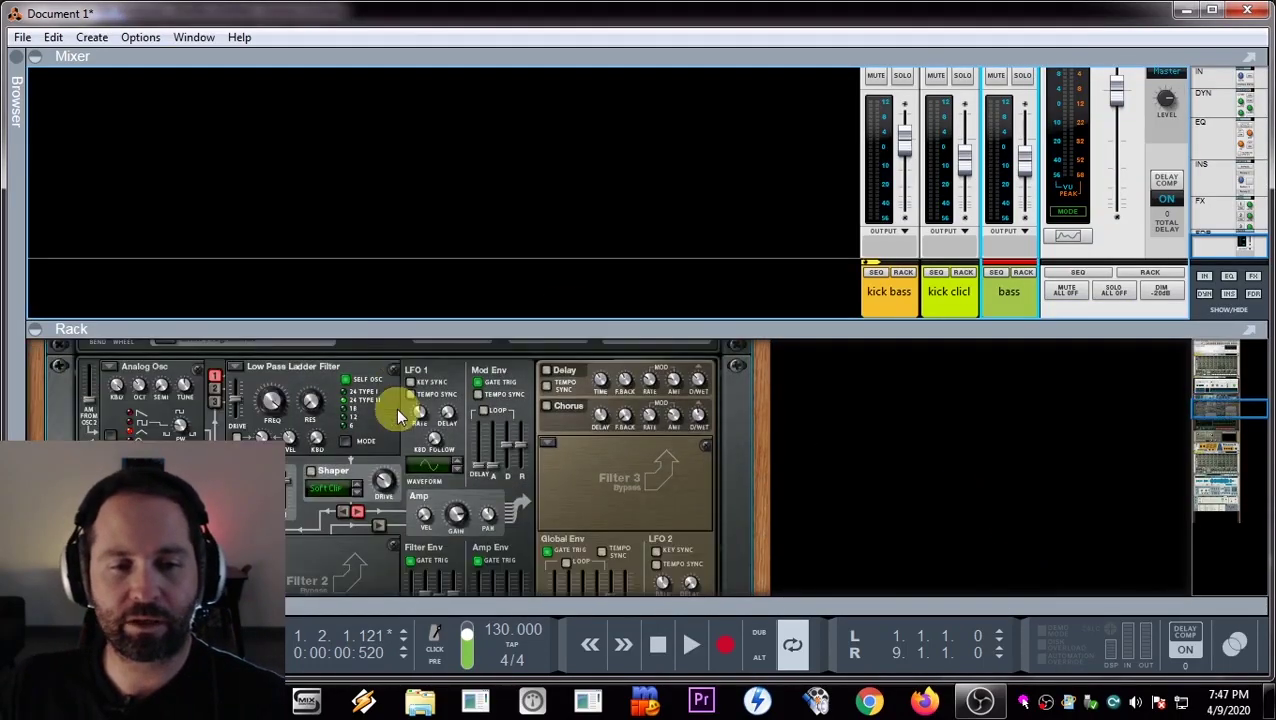
pyautogui.rightClick(133, 400)
pyautogui.moveTo(197, 286)
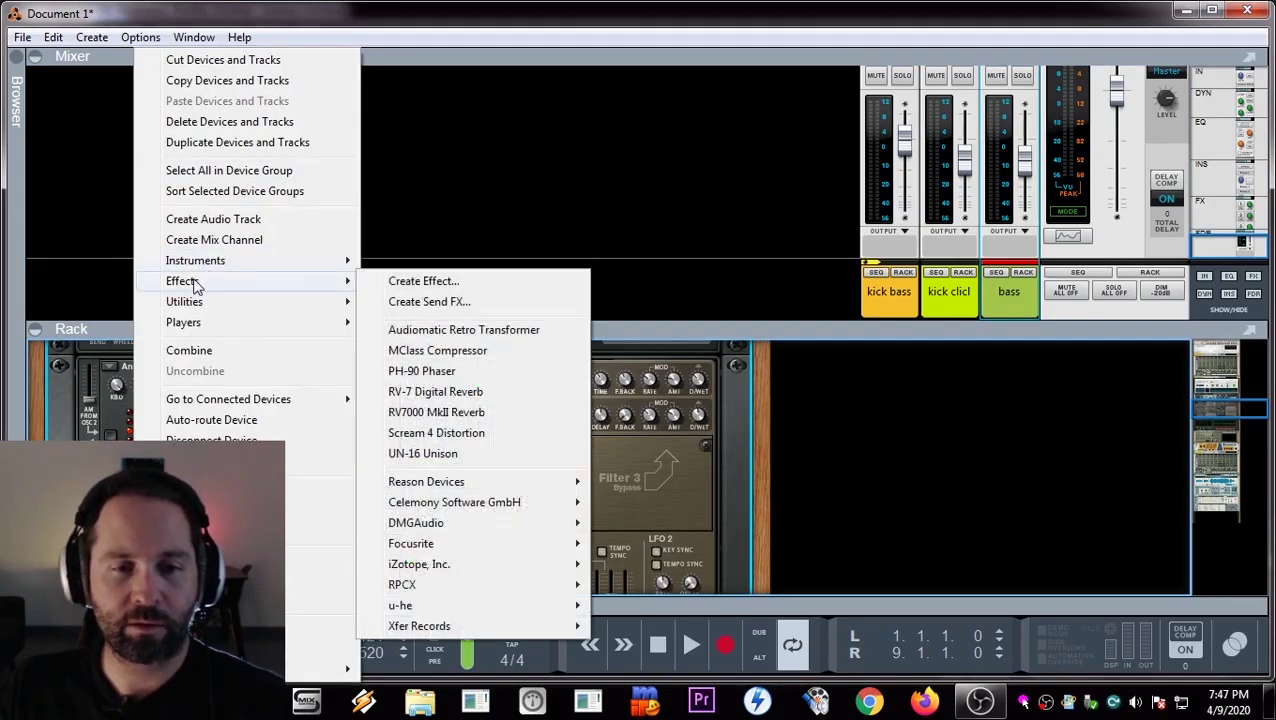
pyautogui.click(437, 351)
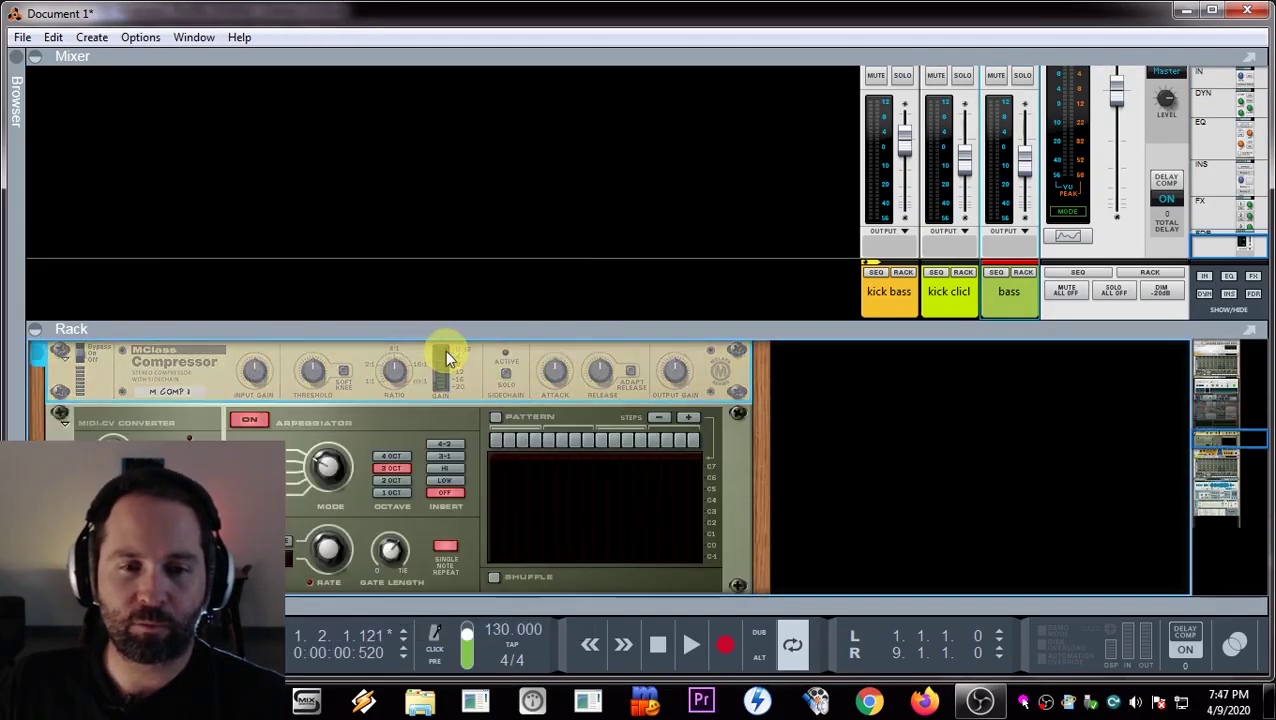
# - Duplicate the kick bass Redrum with its mixer channel and rename the copied channel as side chain
pyautogui.click(900, 266)
pyautogui.click(903, 272)
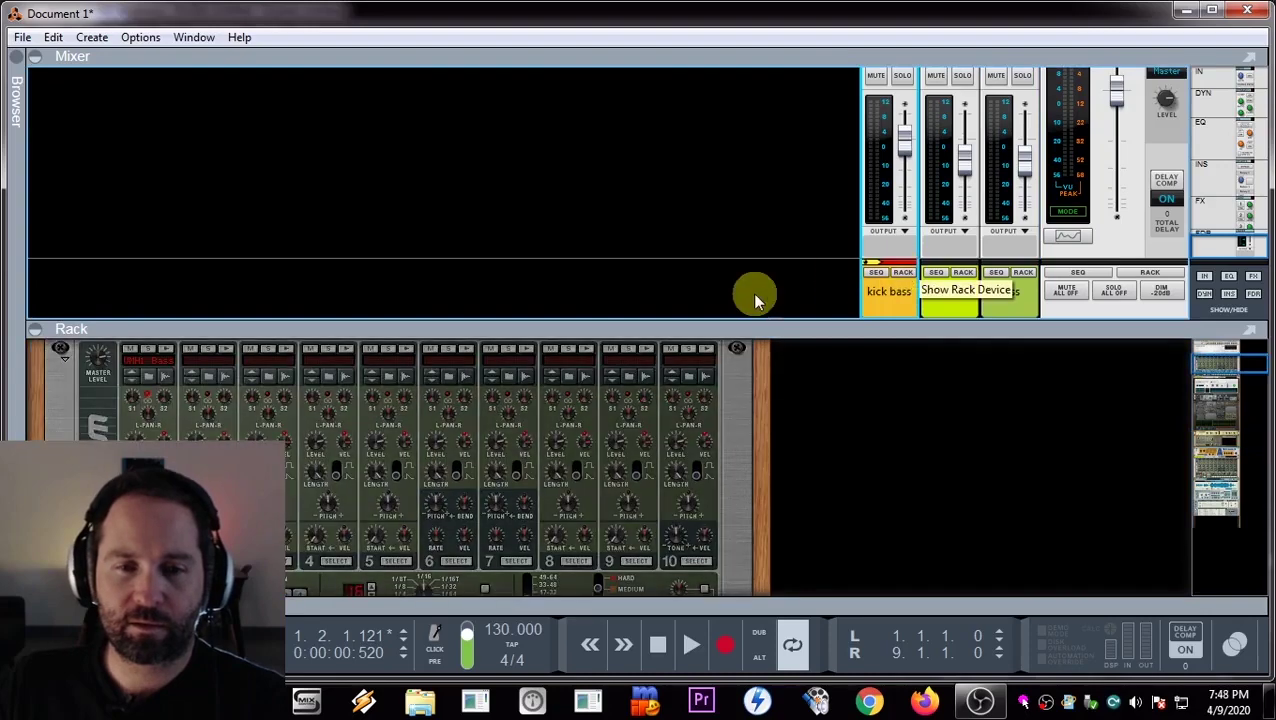
pyautogui.rightClick(65, 405)
pyautogui.click(147, 112)
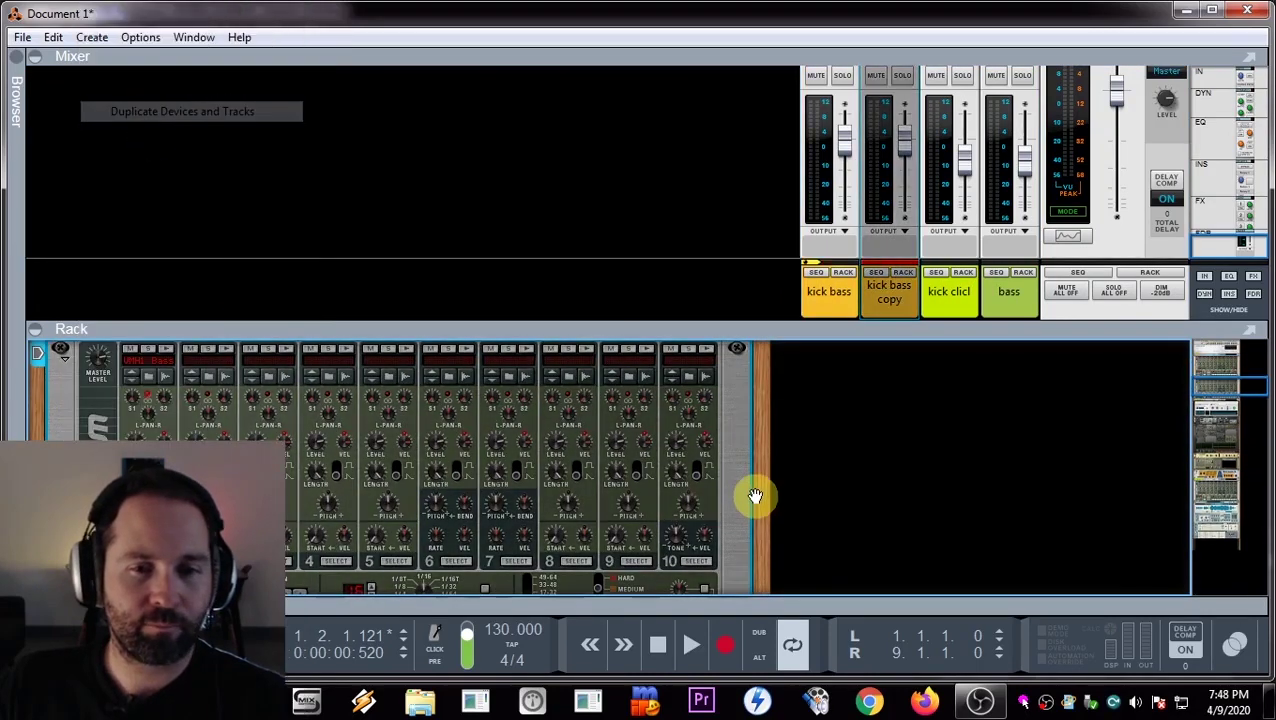
pyautogui.click(888, 298)
pyautogui.doubleClick(888, 295)
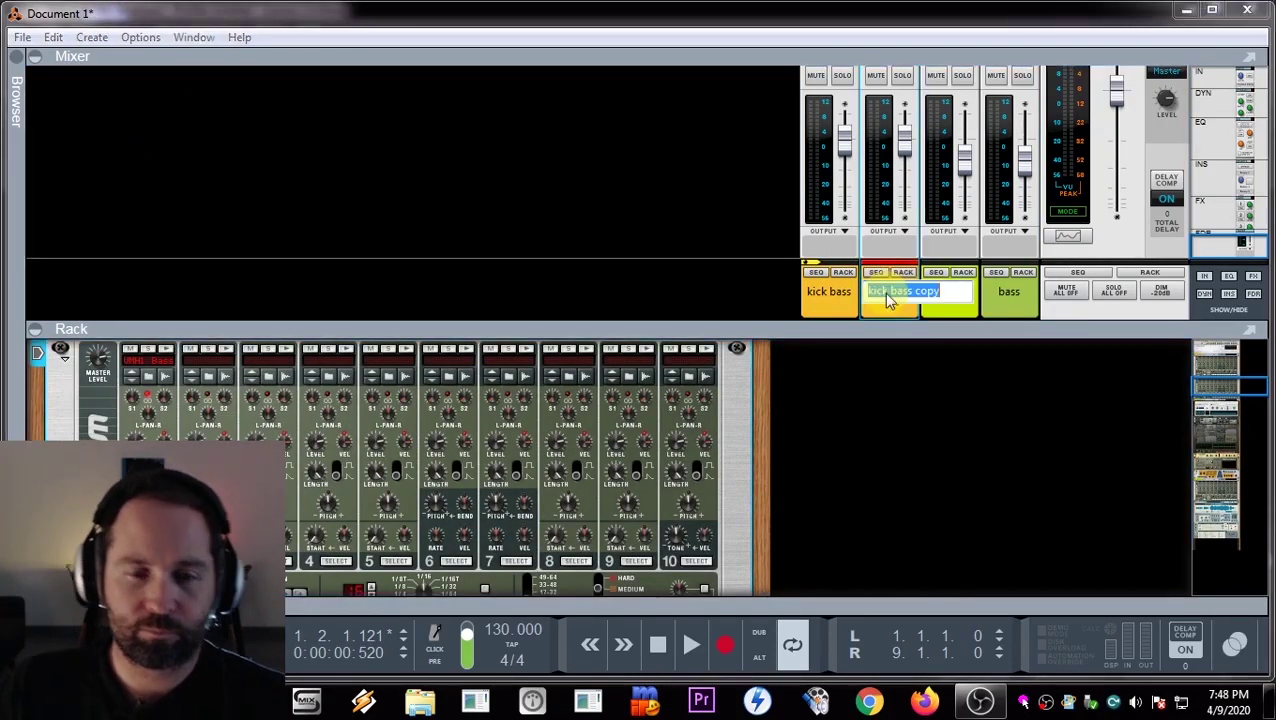
pyautogui.press('Return')
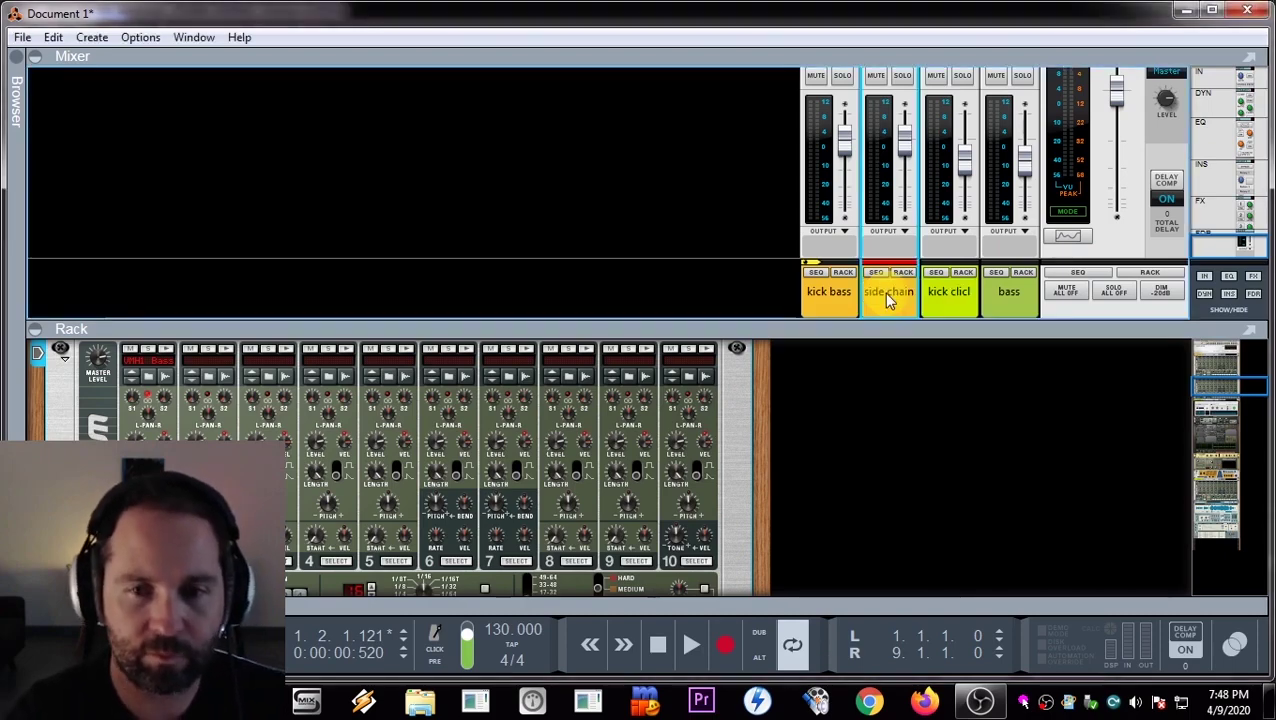
# - On the rear of the rack, route the copied Redrum's left stereo output to M Comp 1's Sidechain Left input
pyautogui.press('Tab')
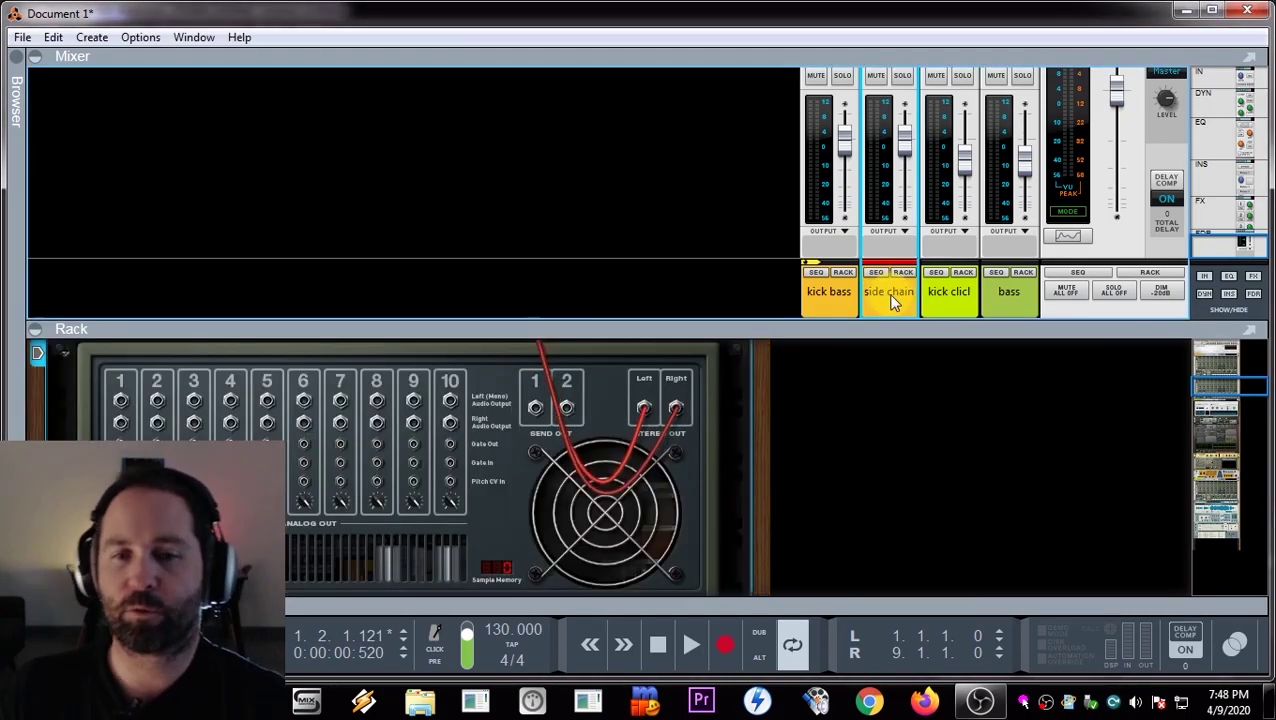
pyautogui.click(644, 404)
pyautogui.click(652, 405)
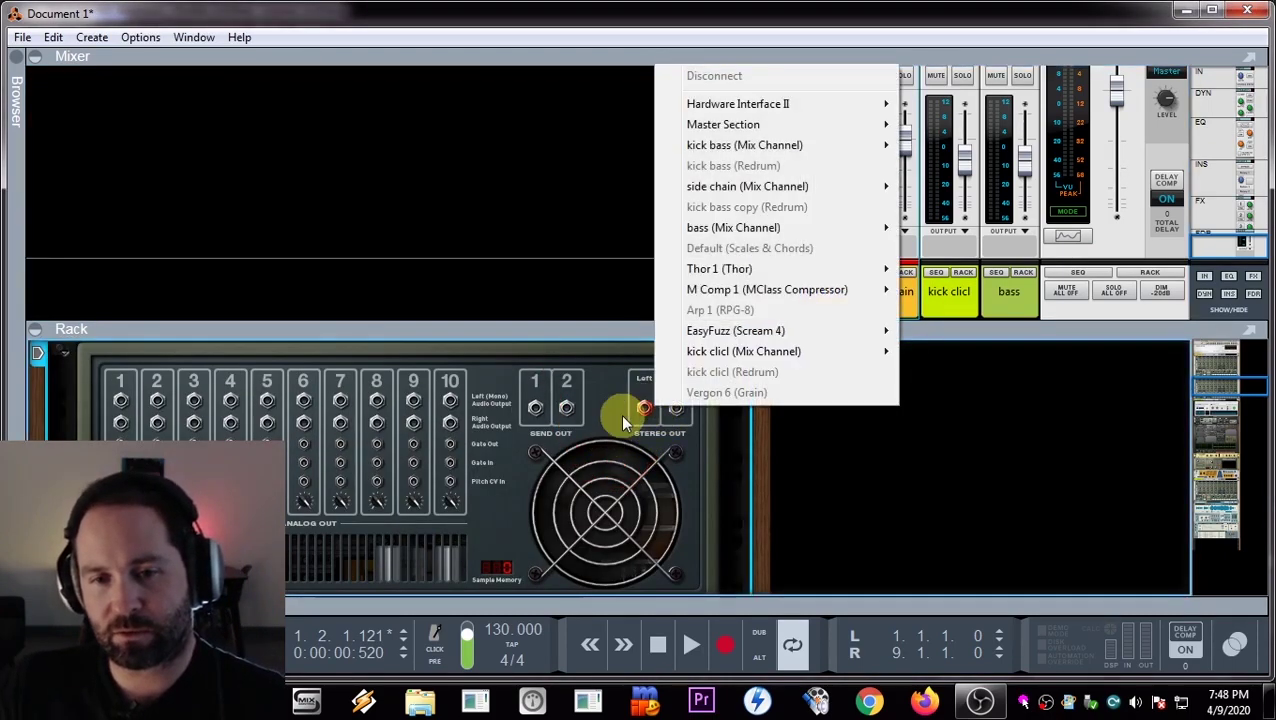
pyautogui.moveTo(768, 358)
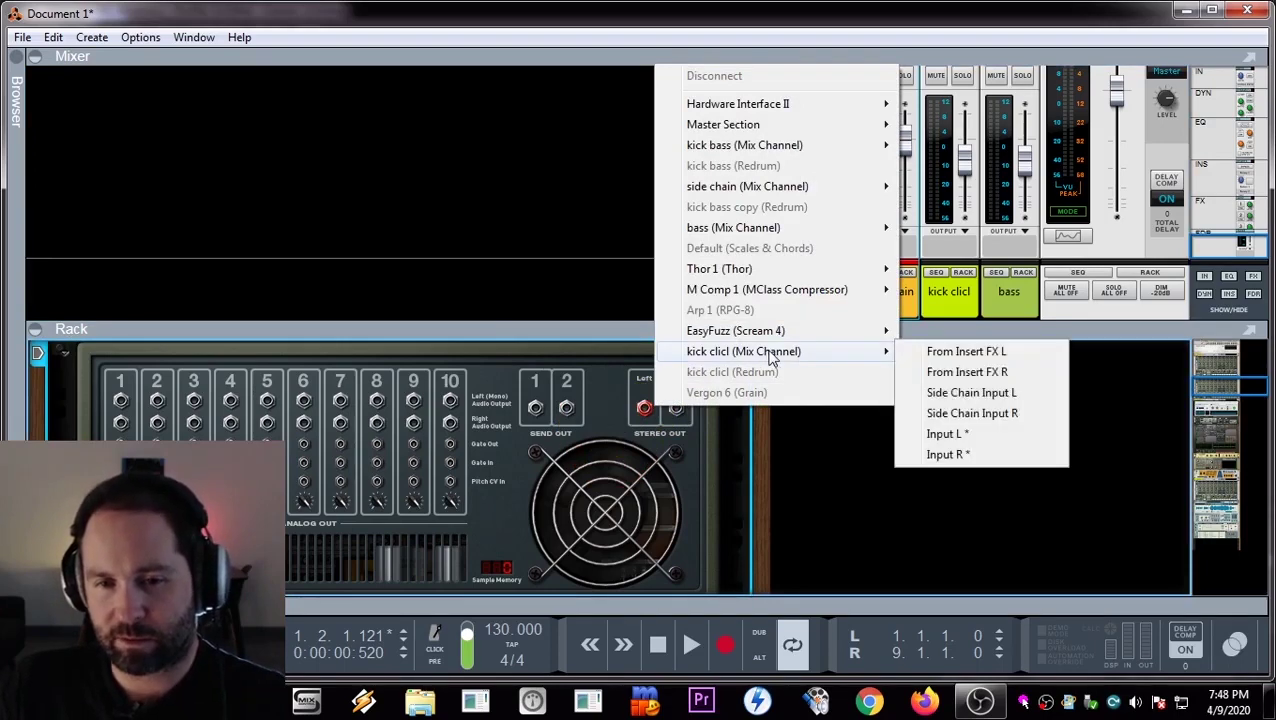
pyautogui.moveTo(809, 290)
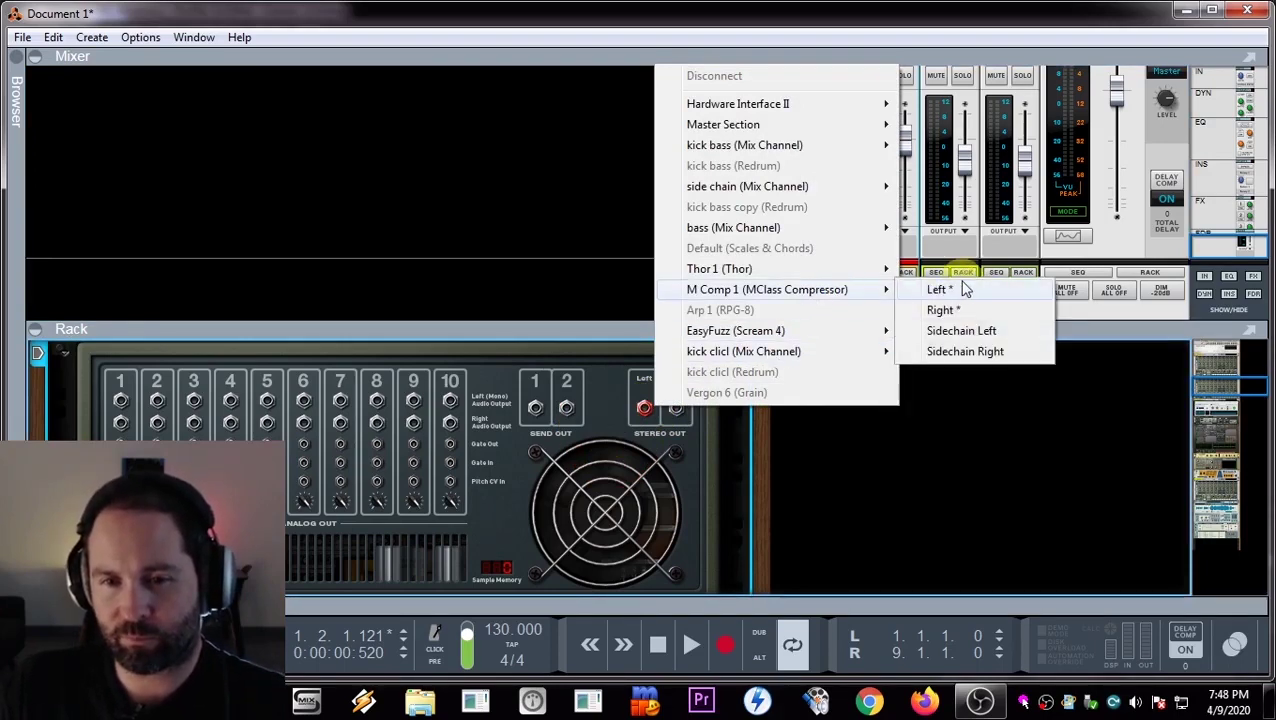
pyautogui.click(990, 333)
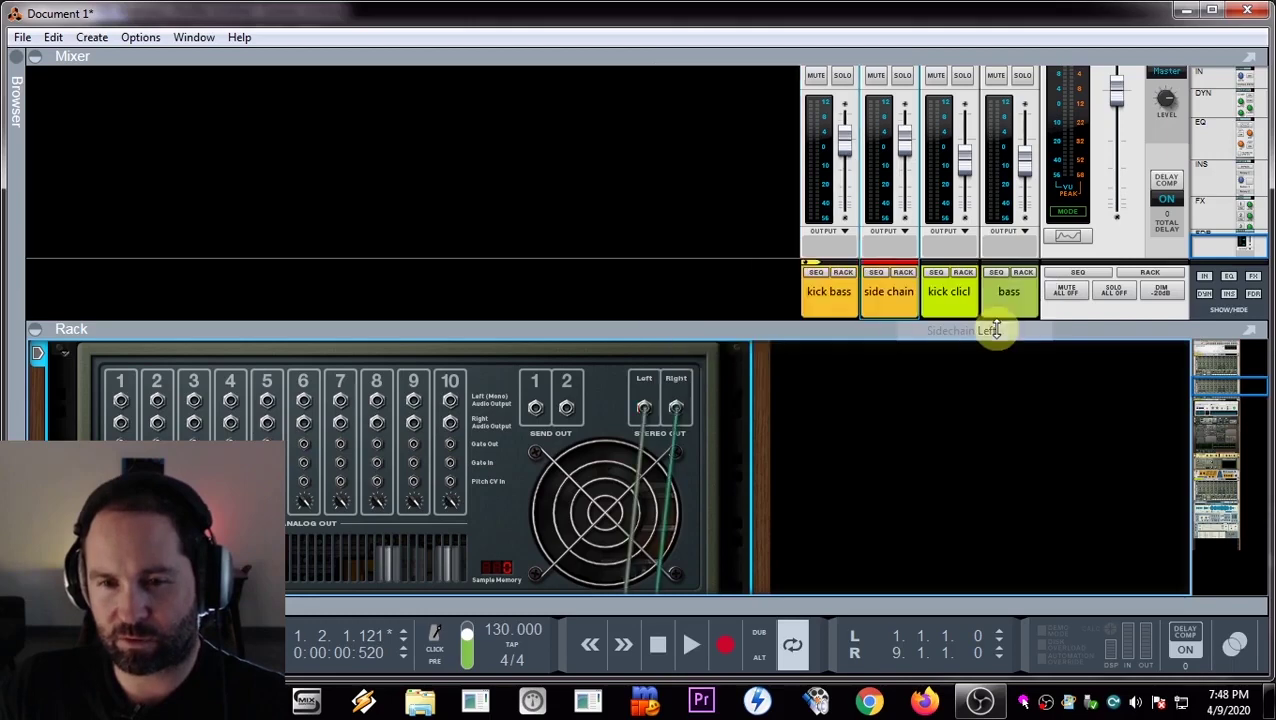
# - Correct the misspelled kick clicl channel name to kick click
pyautogui.doubleClick(962, 291)
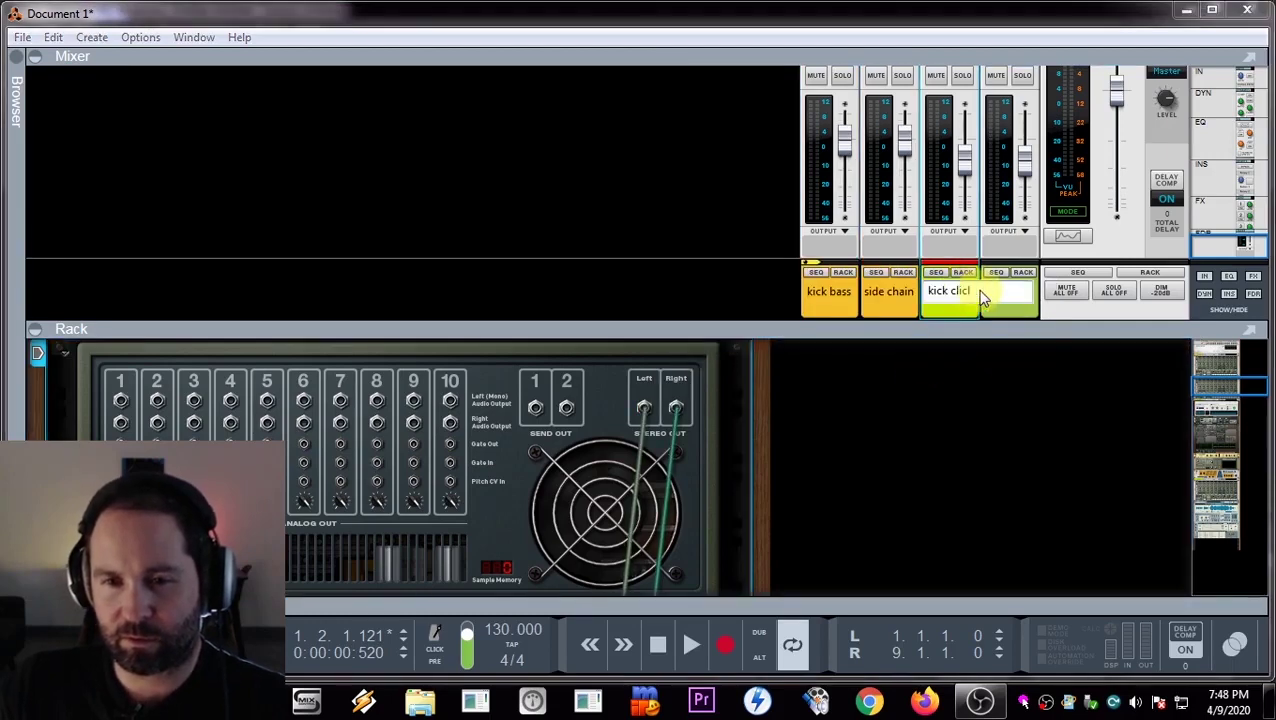
pyautogui.write('kick click')
pyautogui.press('Return')
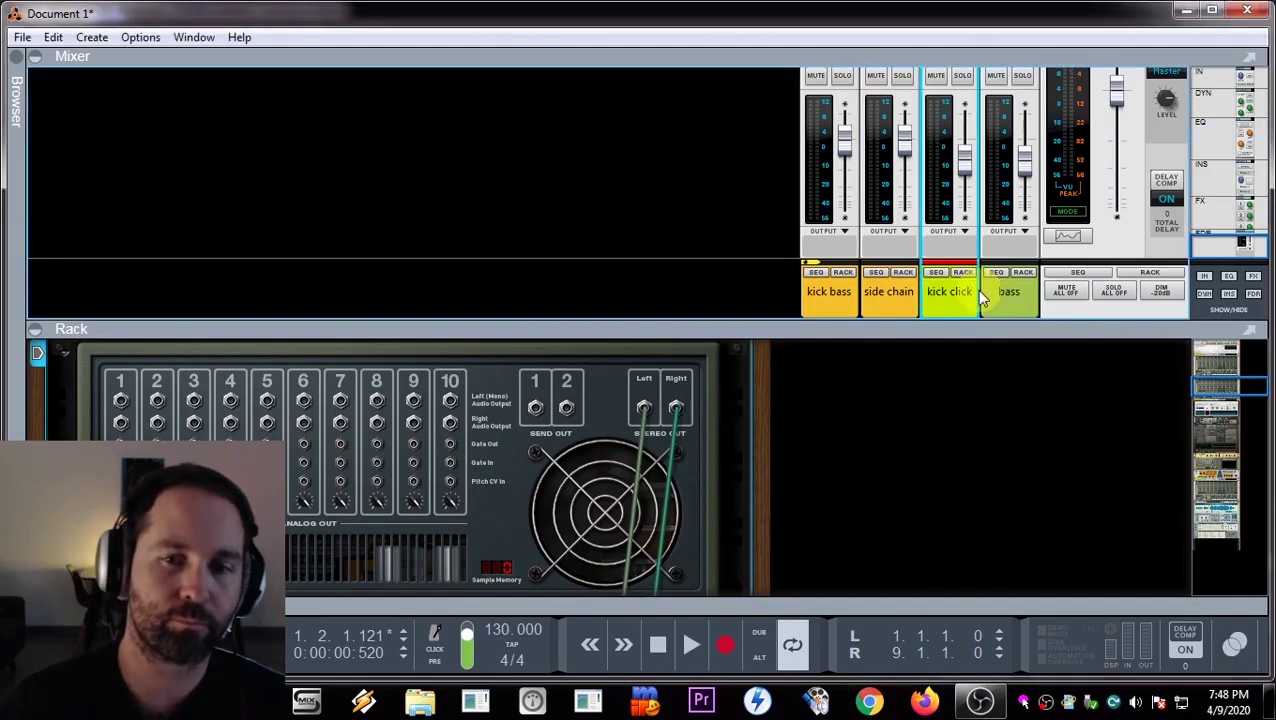
# - Return to the rack's front, bring up the bass devices, start playback and raise the bass fader to about -6.87 dB
pyautogui.press('Tab')
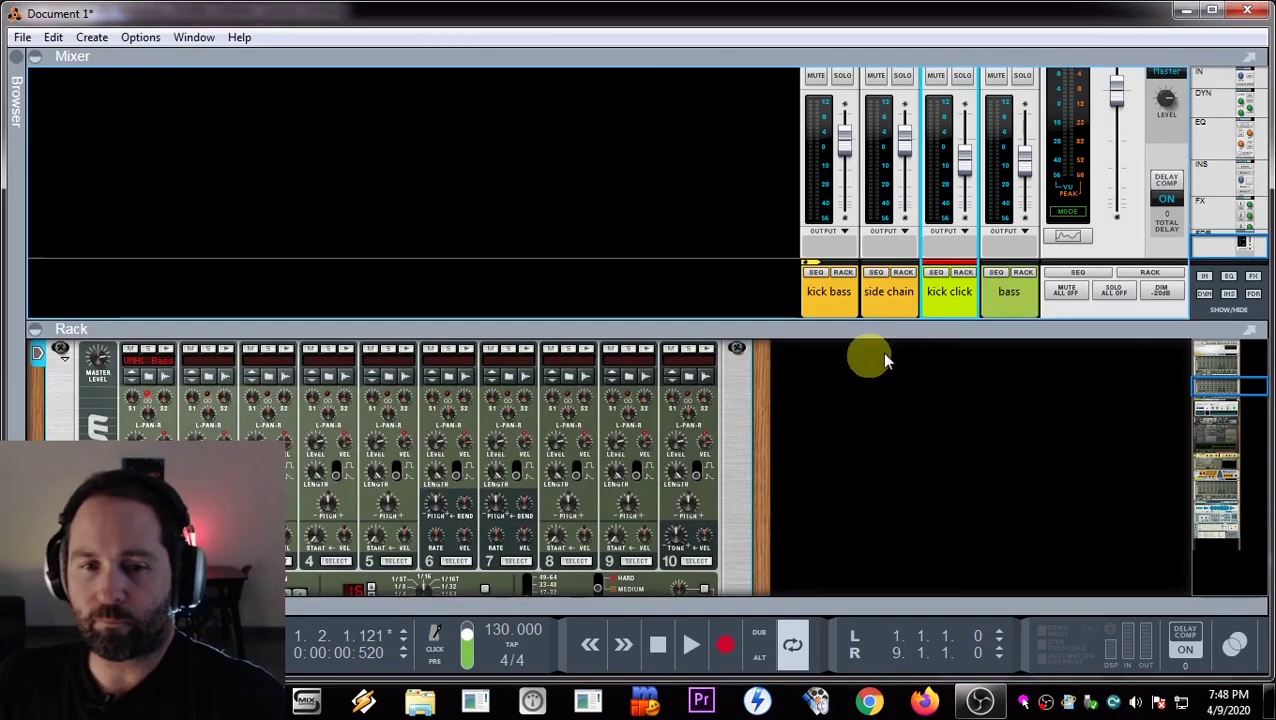
pyautogui.click(1030, 276)
pyautogui.scroll(-5, 676, 511)
pyautogui.press('space')
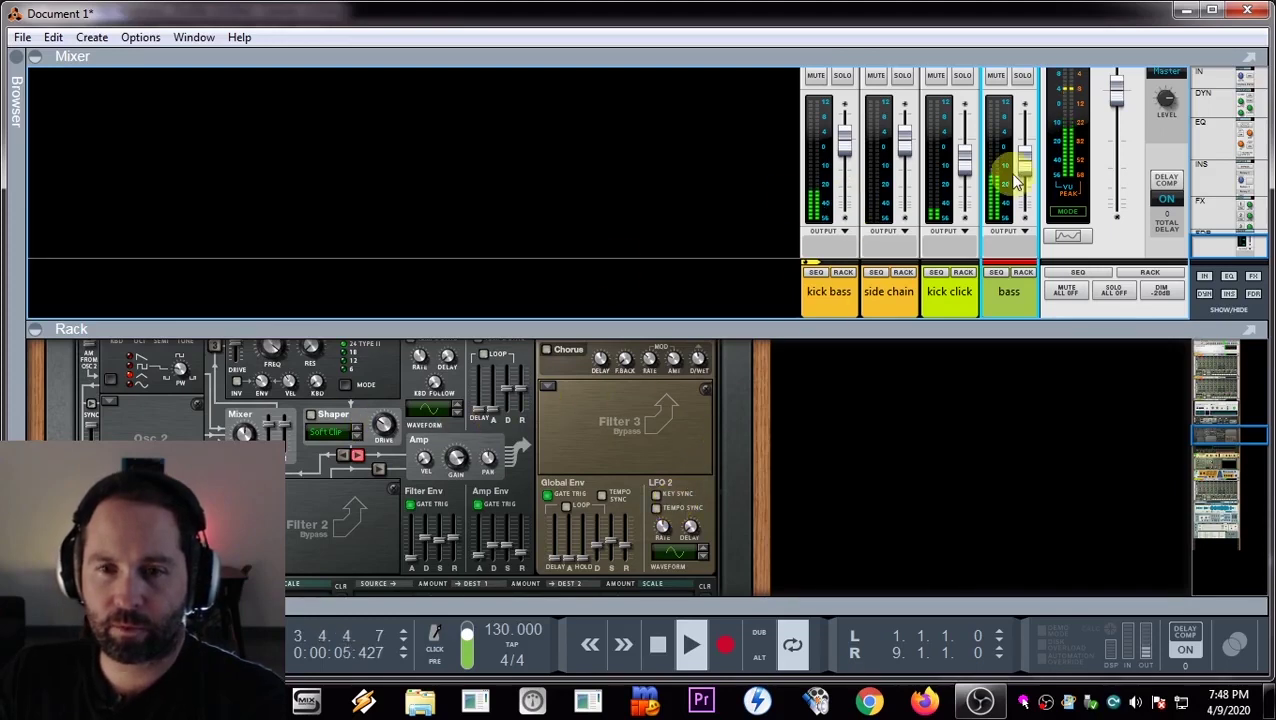
pyautogui.moveTo(1029, 168); pyautogui.dragTo(1027, 158)
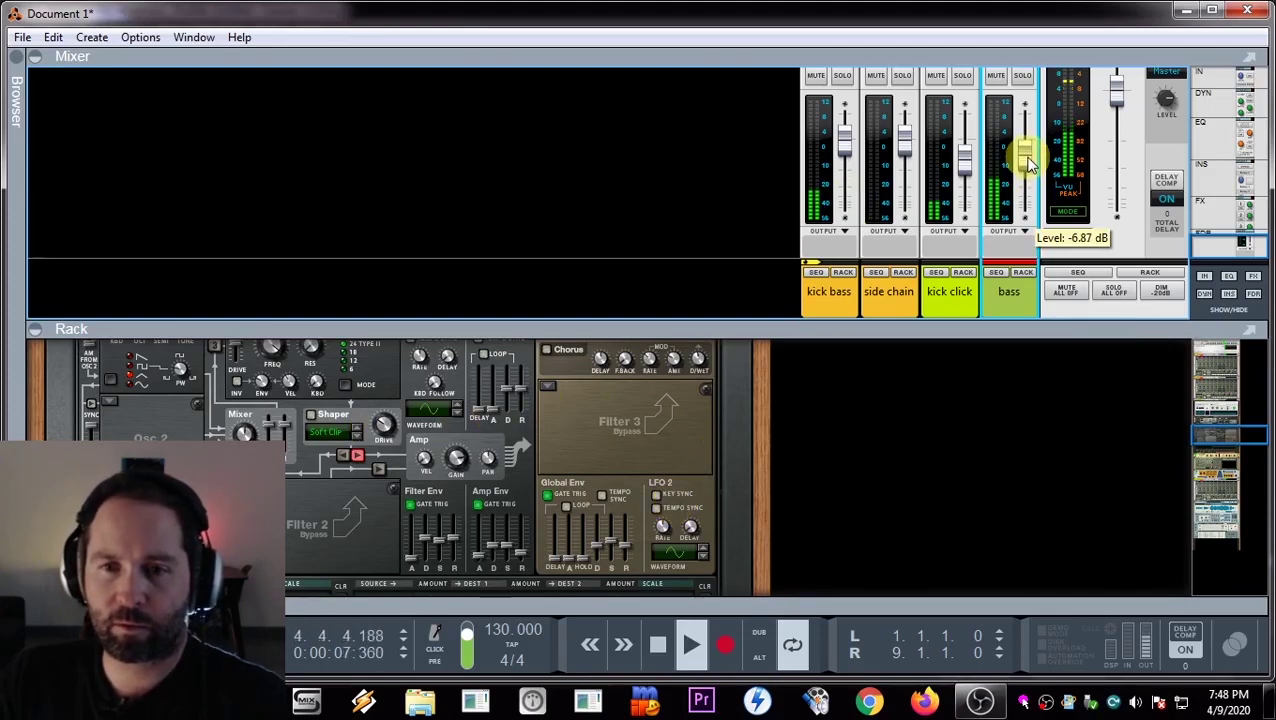
# - Look over the bass device chain and briefly check the bass channel's Spectrum EQ window
pyautogui.scroll(10, 419, 510)
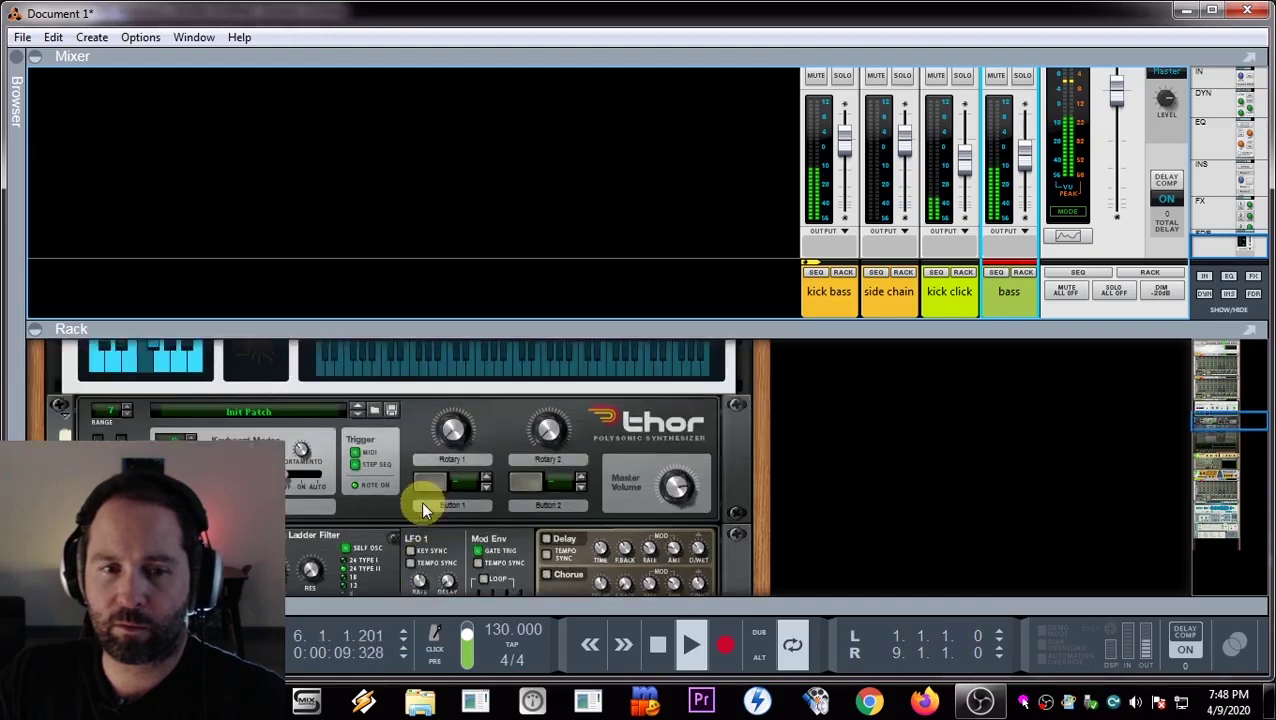
pyautogui.scroll(-10, 533, 427)
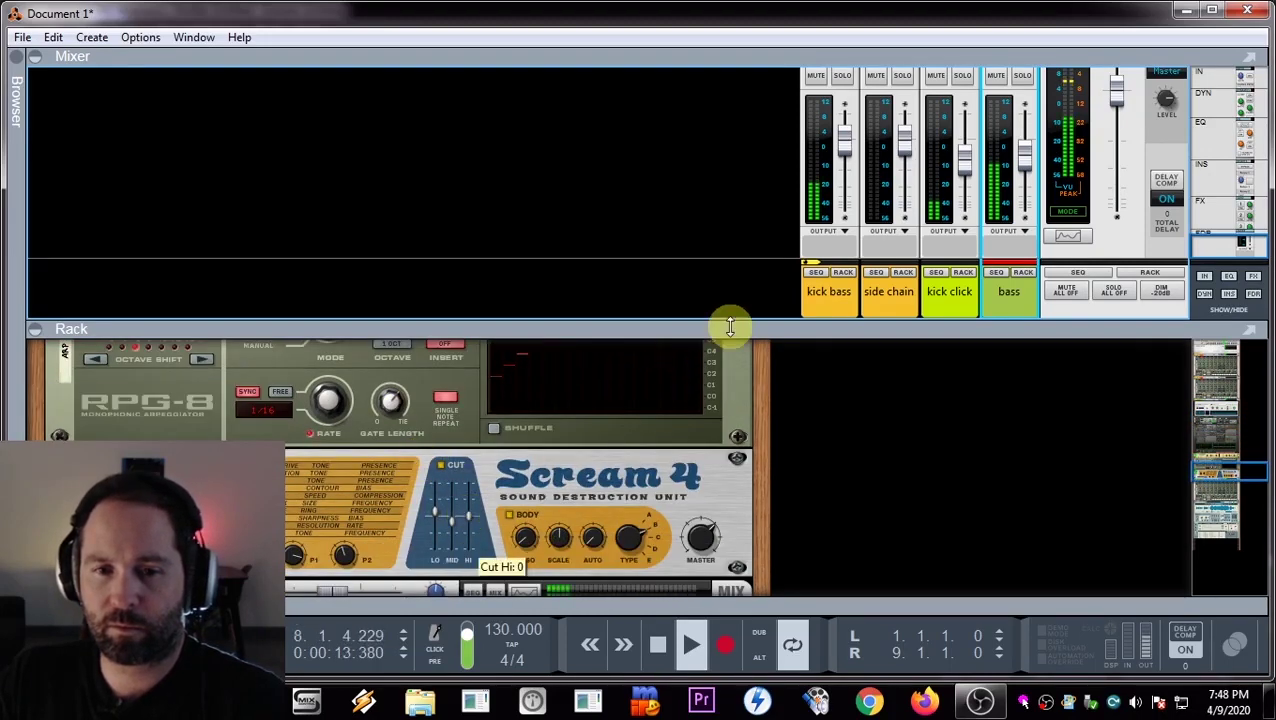
pyautogui.scroll(10, 307, 523)
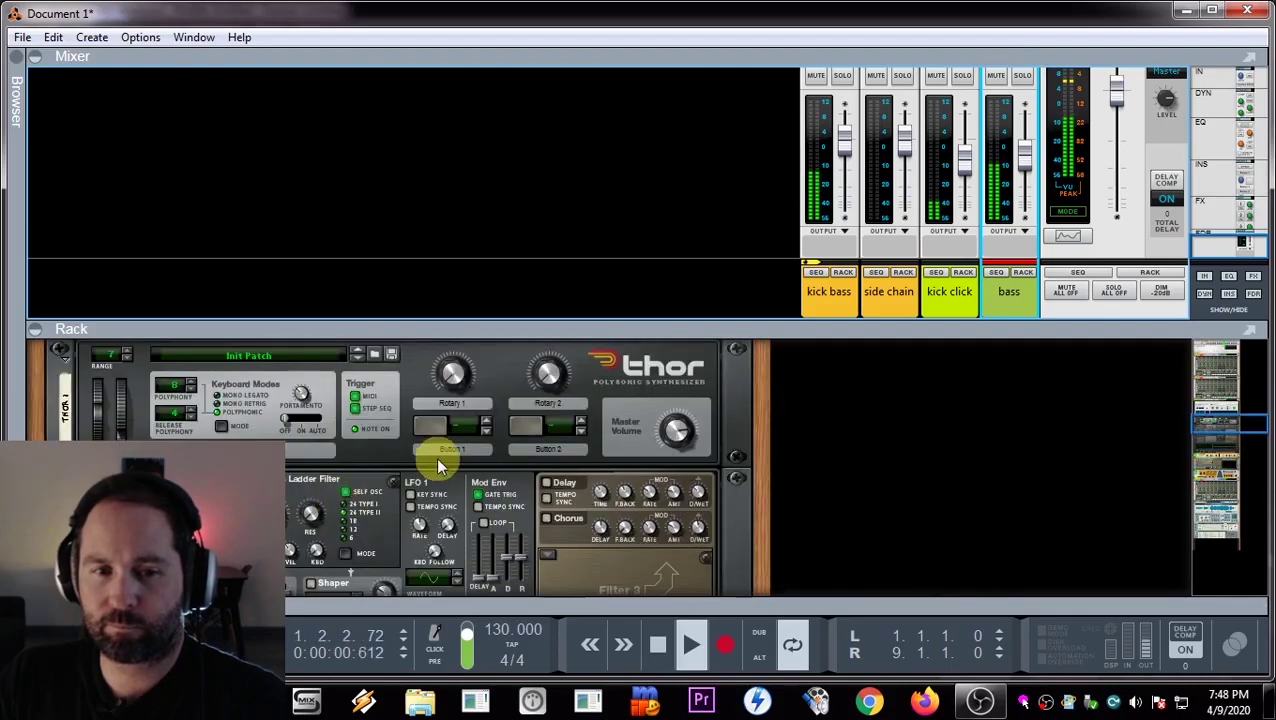
pyautogui.scroll(2, 452, 400)
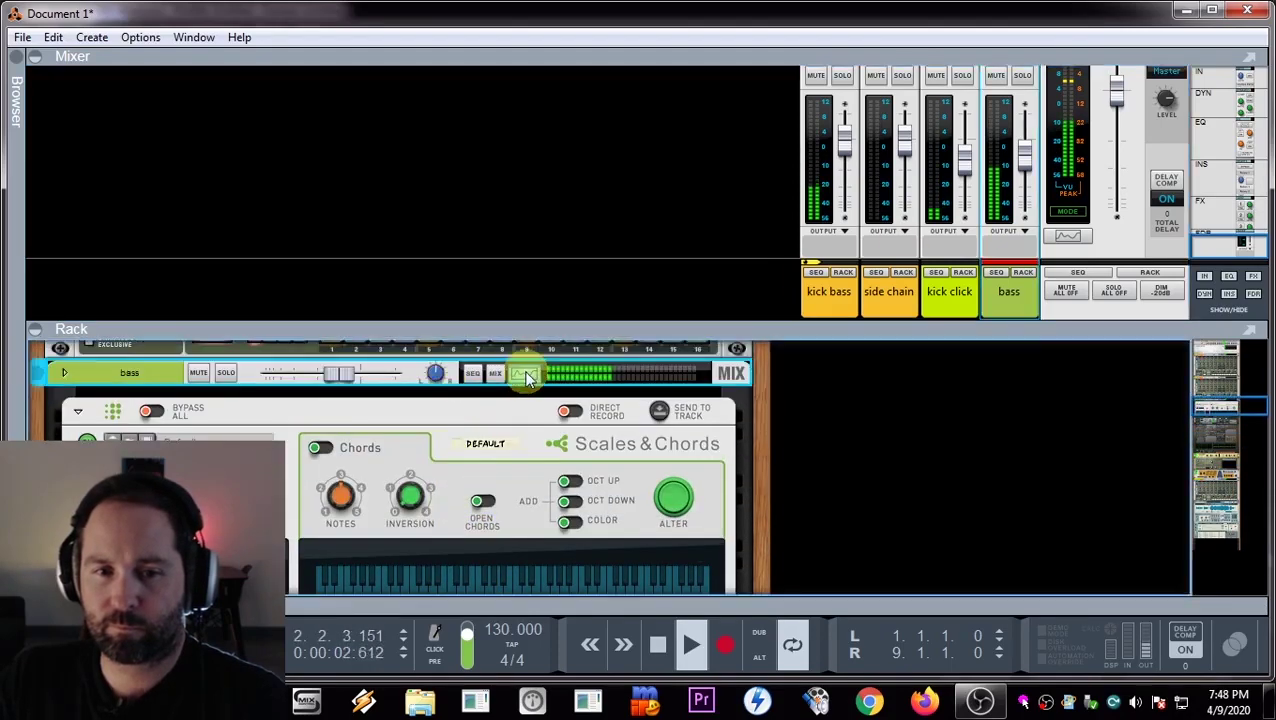
pyautogui.click(527, 370)
pyautogui.click(1113, 10)
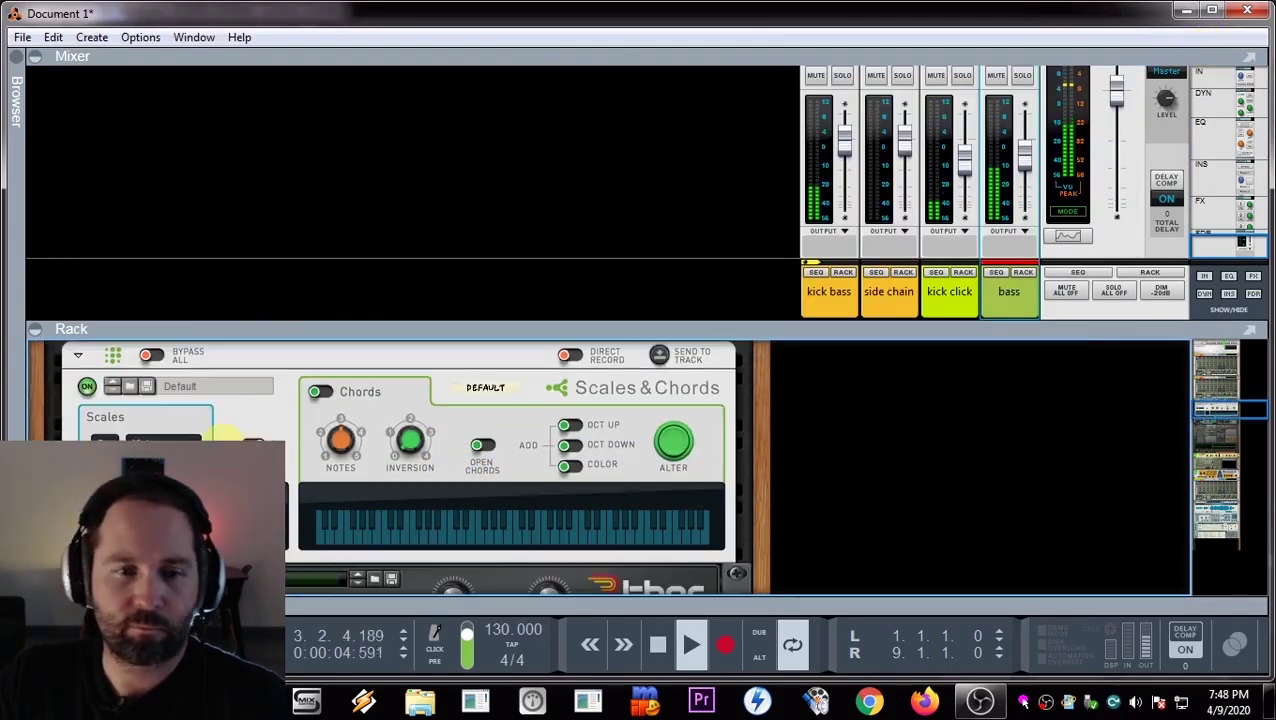
# - Bring up M Comp 1 in the bass device chain and set its ratio to about 252:1
pyautogui.scroll(-6, 289, 497)
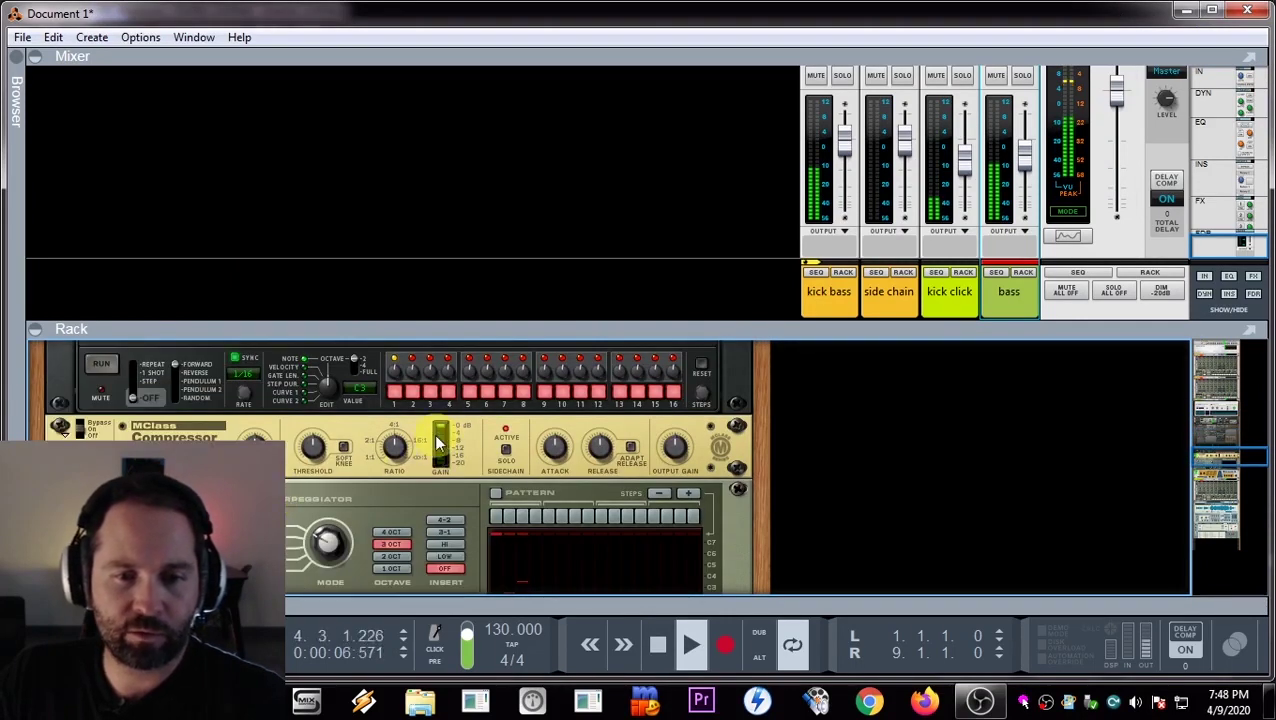
pyautogui.click(312, 458)
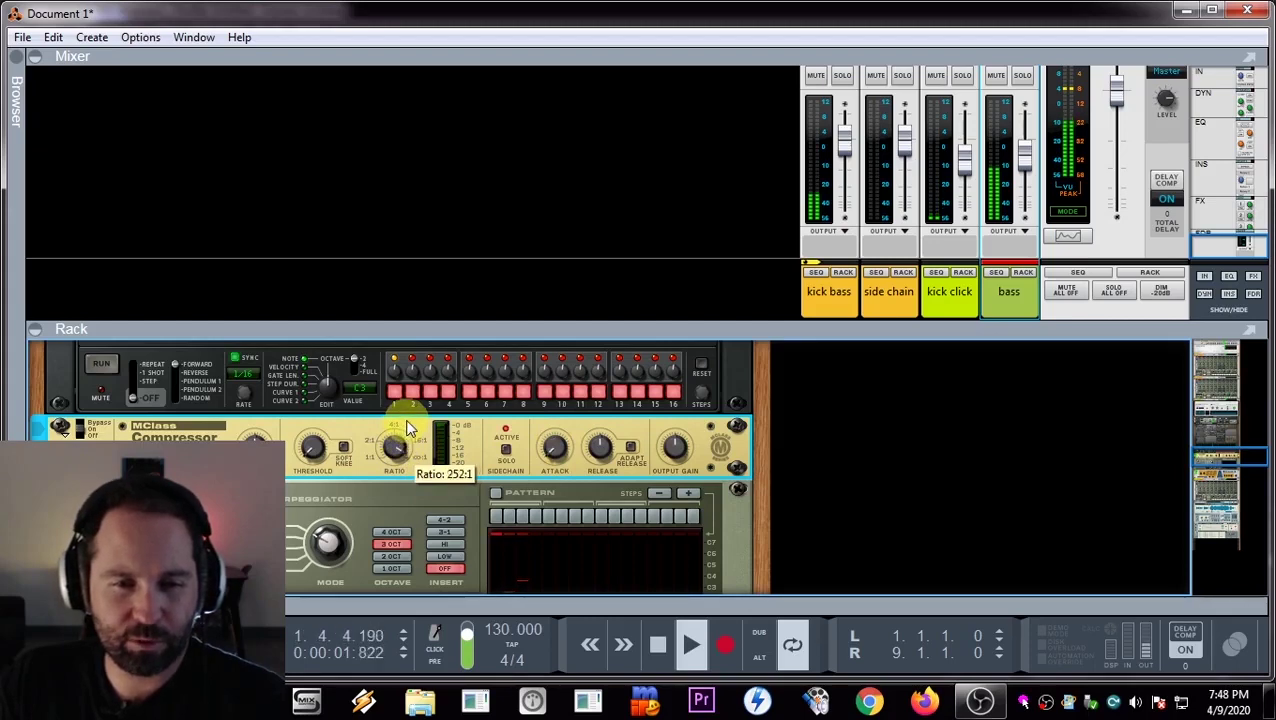
pyautogui.moveTo(407, 428); pyautogui.dragTo(412, 442)
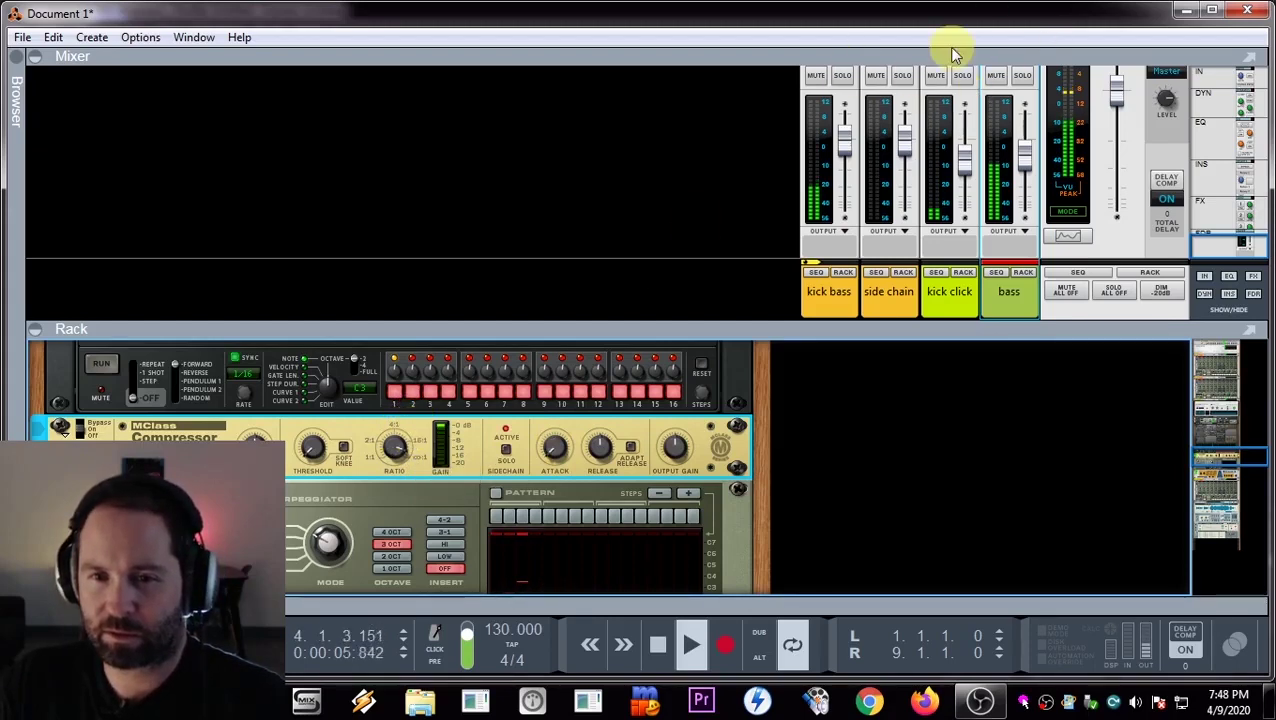
# - Solo the bass channel and set M Comp 1's ratio to about 82.3:1 and its release to about 171 ms
pyautogui.click(1024, 77)
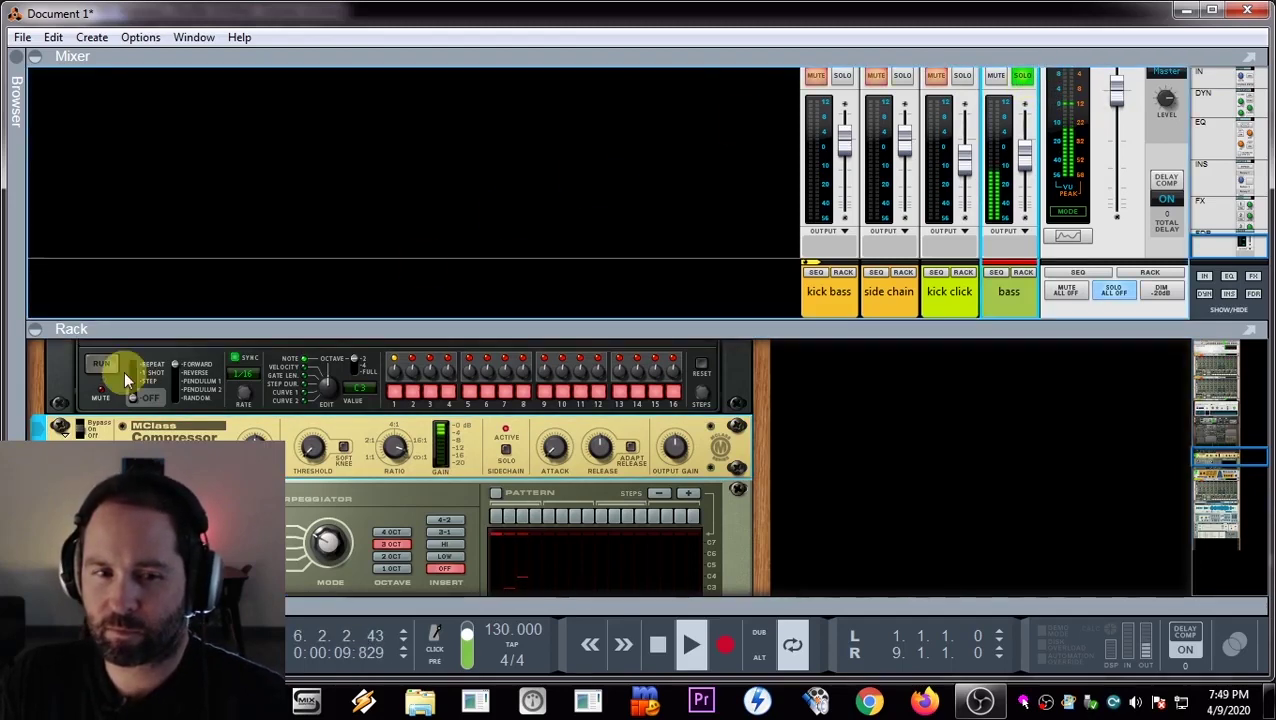
pyautogui.click(88, 429)
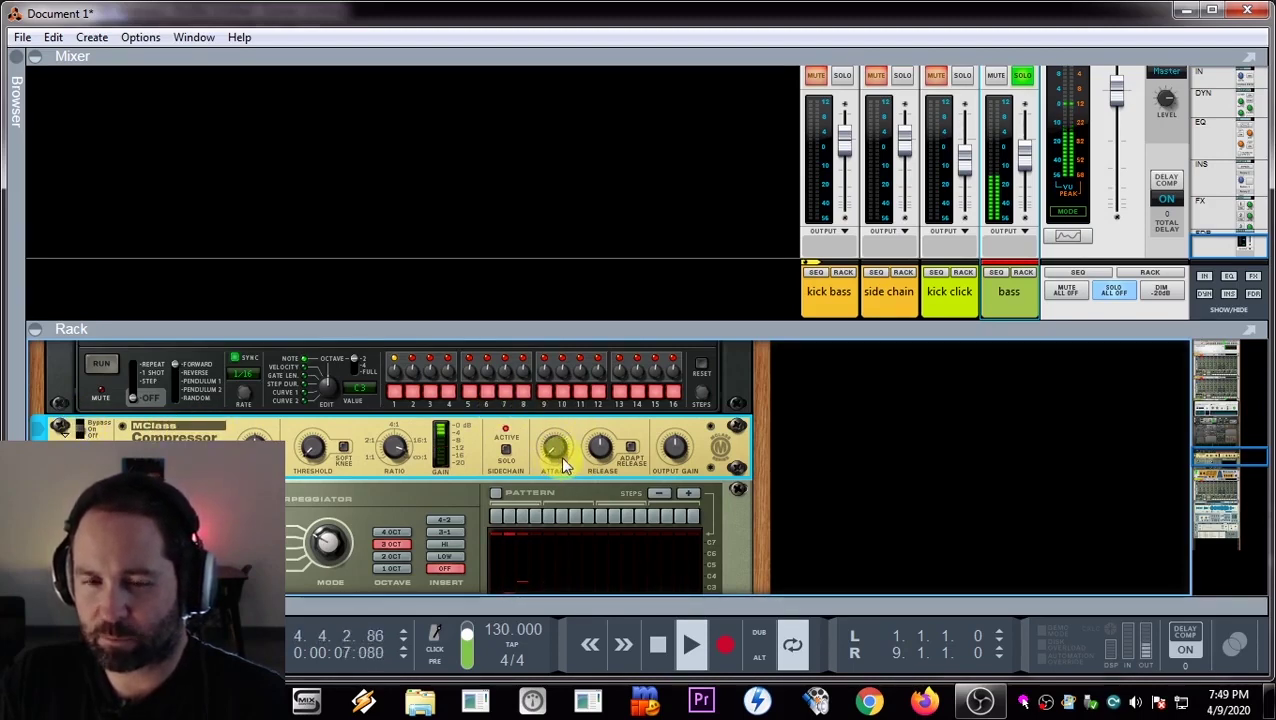
pyautogui.moveTo(378, 449)
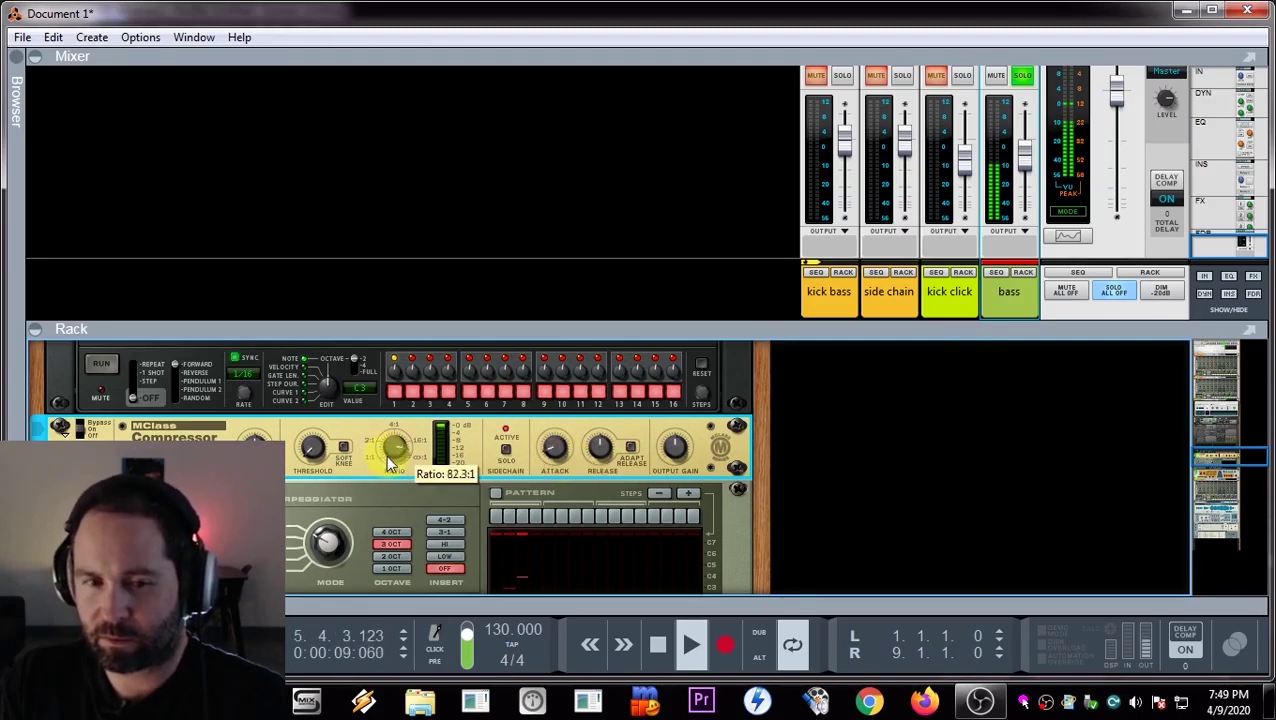
pyautogui.moveTo(602, 455)
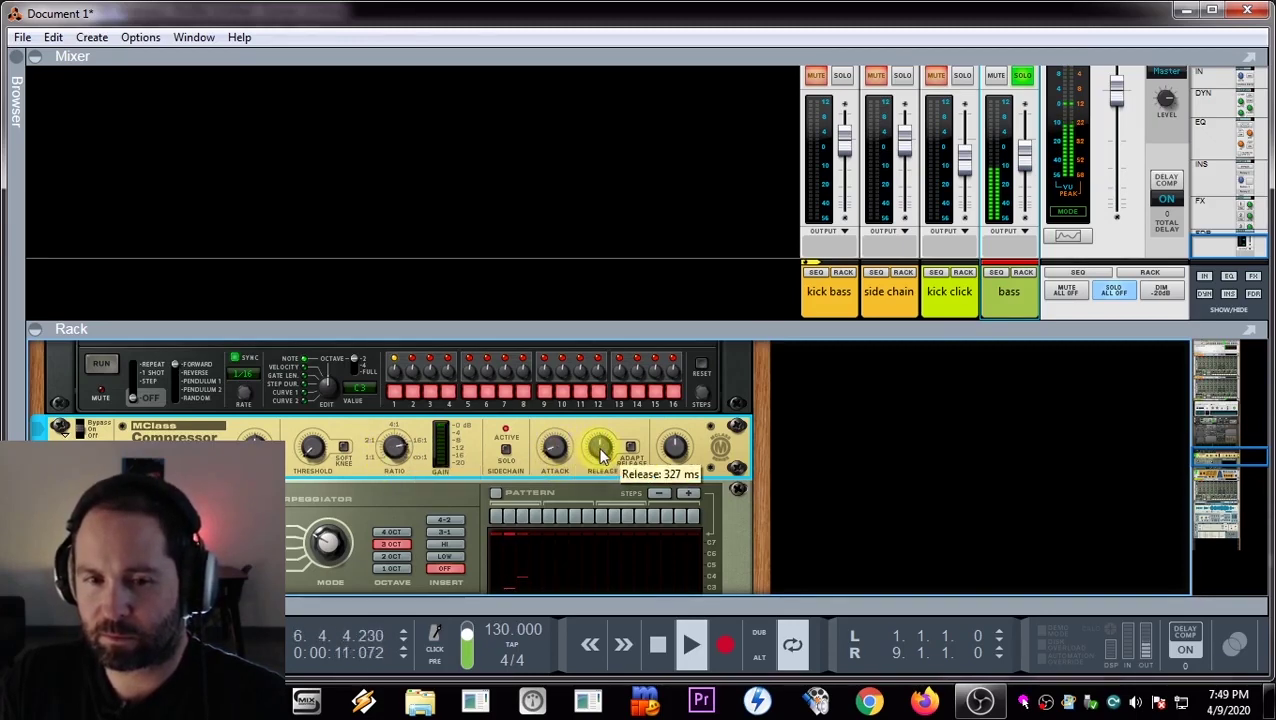
pyautogui.moveTo(600, 467); pyautogui.dragTo(598, 472)
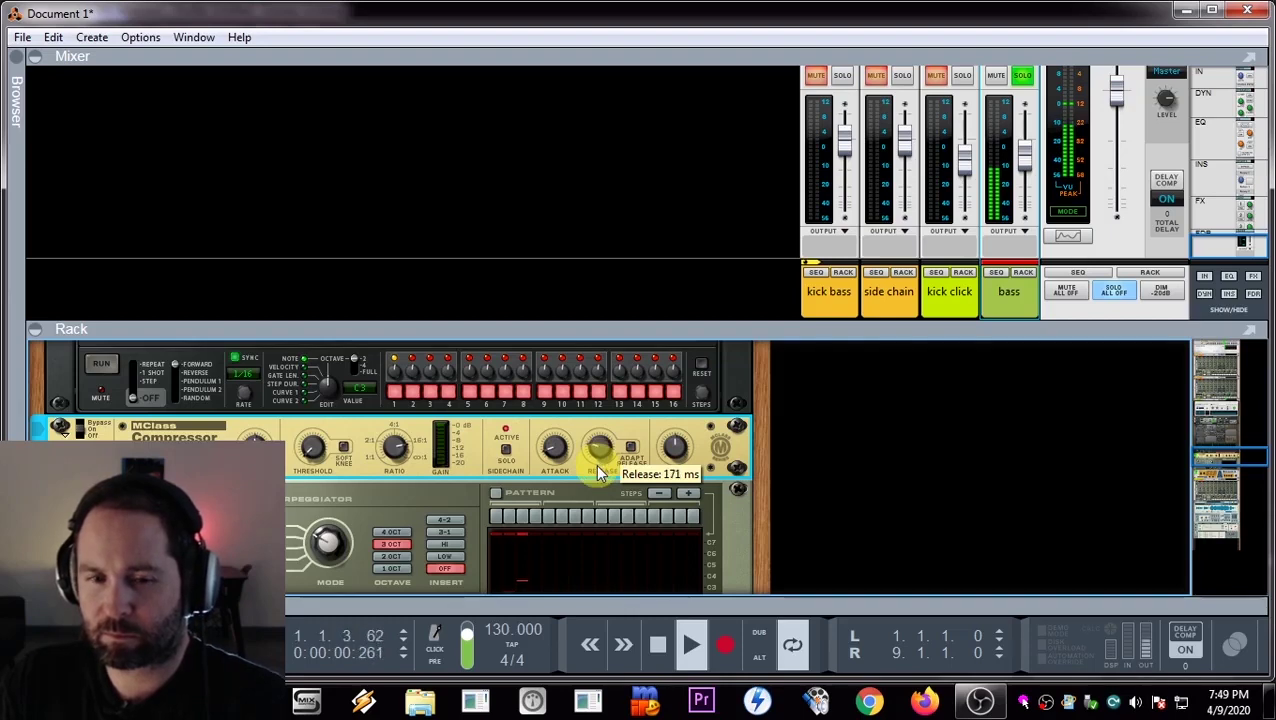
# - Solo the kick bass, side chain and kick click channels together with the bass
pyautogui.click(843, 79)
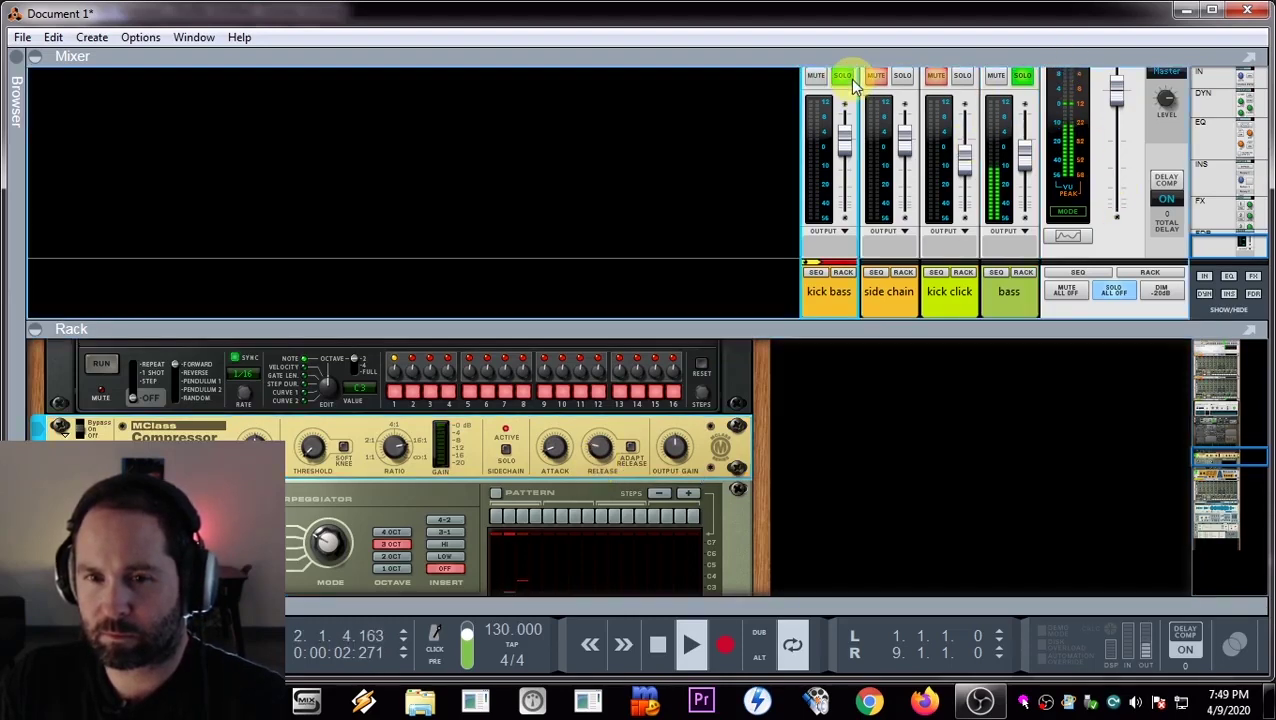
pyautogui.click(904, 84)
pyautogui.click(976, 80)
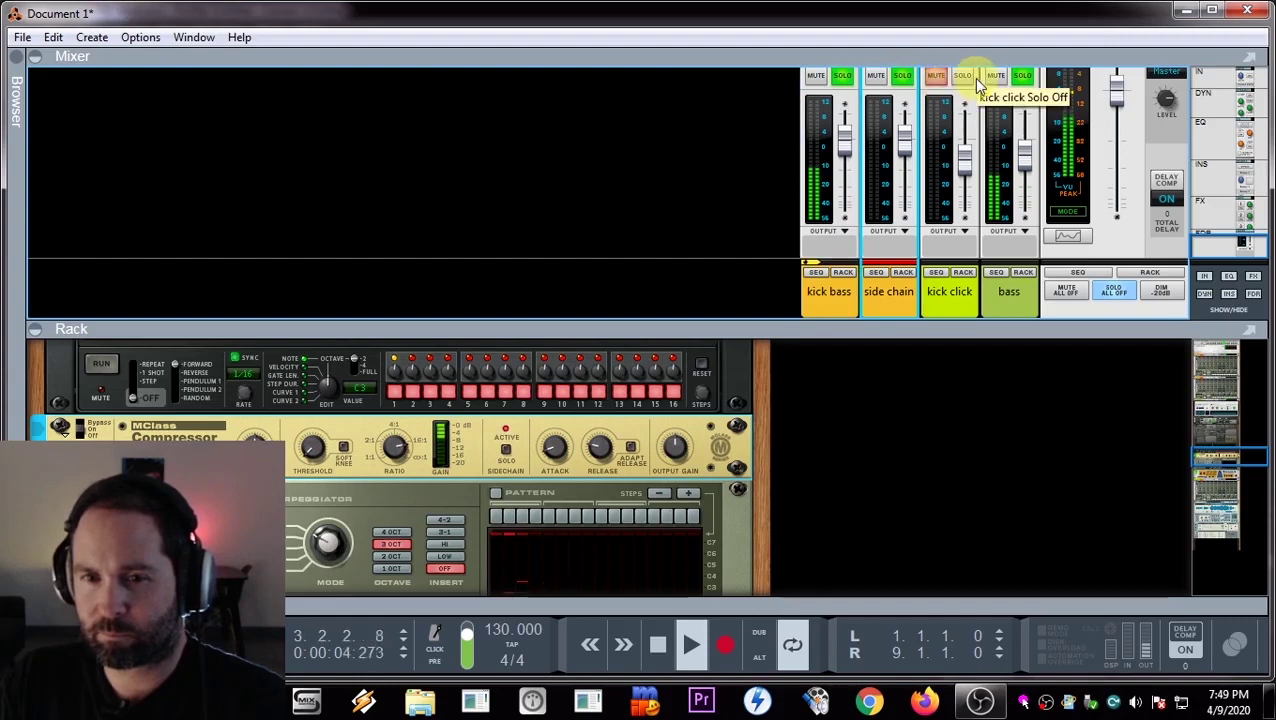
pyautogui.click(966, 80)
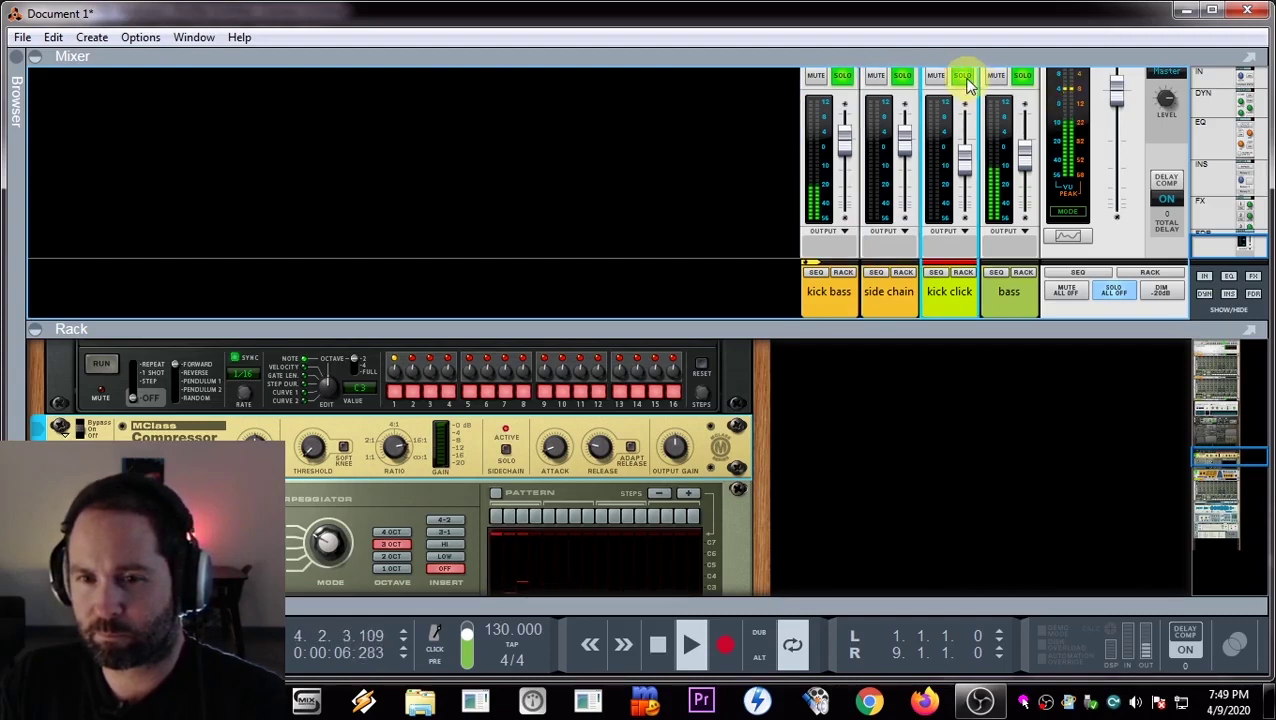
# - Lower the kick click fader to about -12.52 dB, clear all channel solos and stop playback
pyautogui.moveTo(965, 165); pyautogui.dragTo(966, 186)
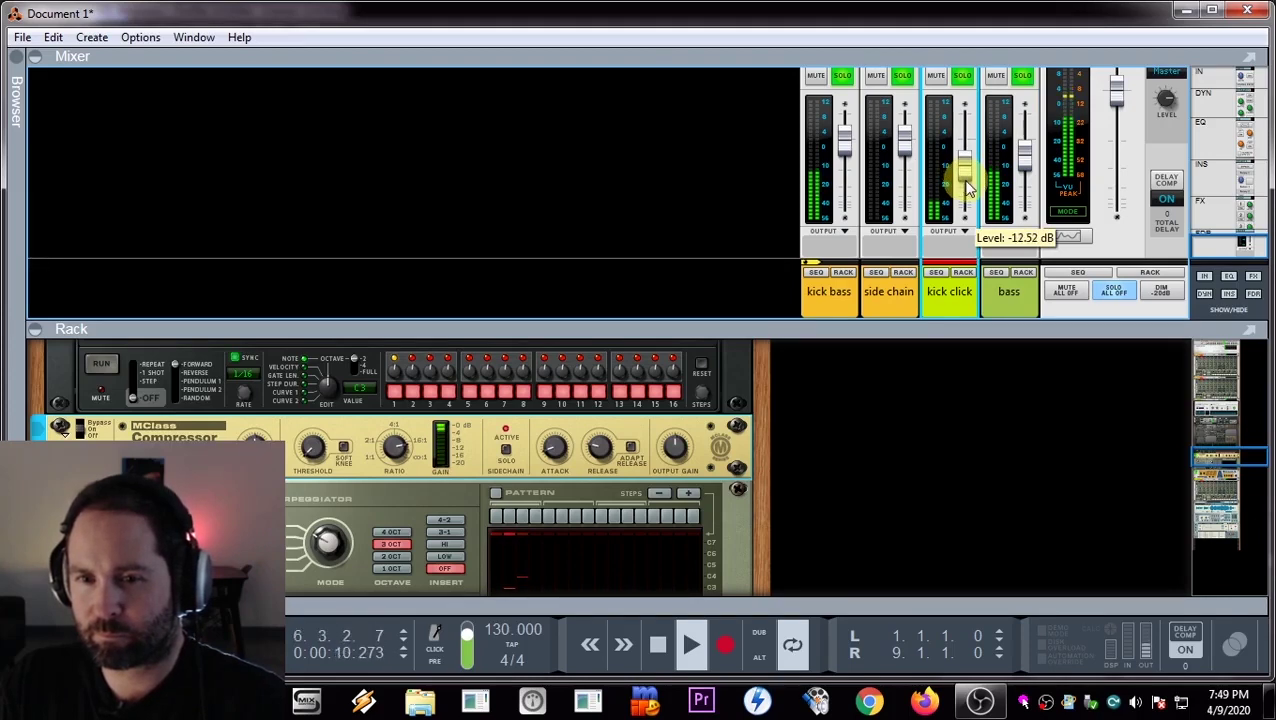
pyautogui.click(1118, 292)
pyautogui.moveTo(968, 322); pyautogui.dragTo(932, 535)
pyautogui.press('space')
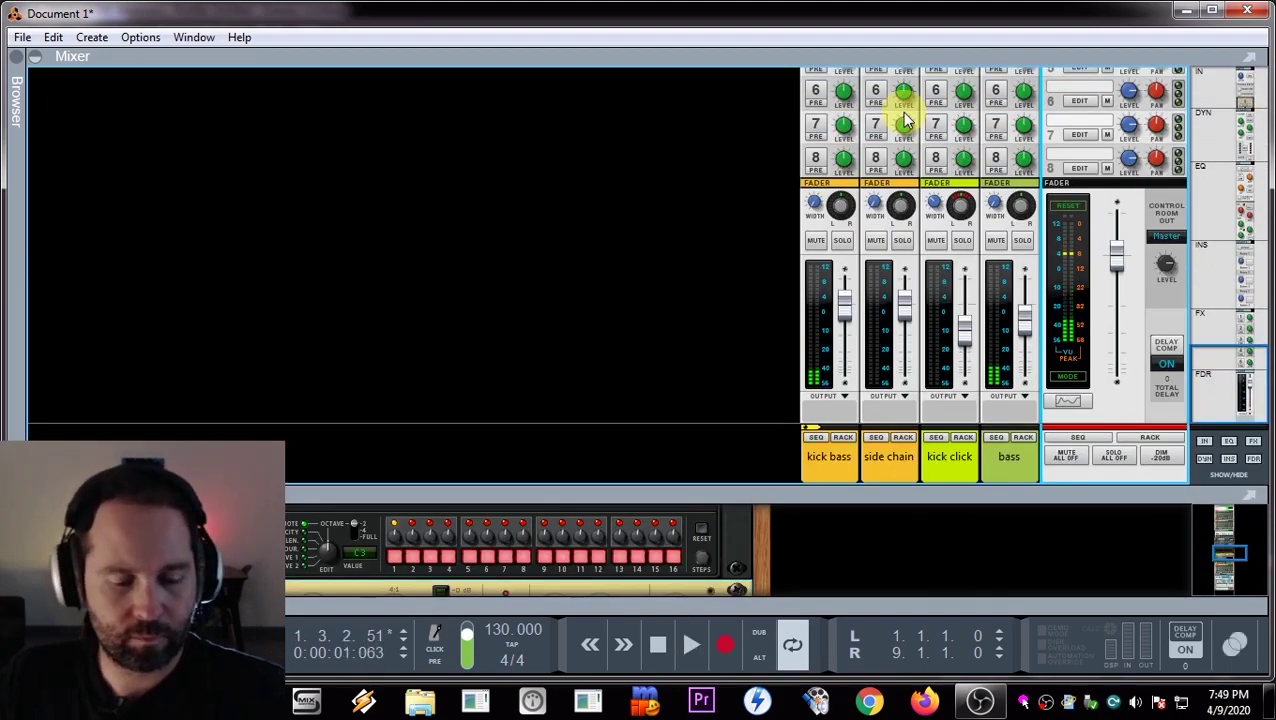
pyautogui.hotkey('ctrl', 's')
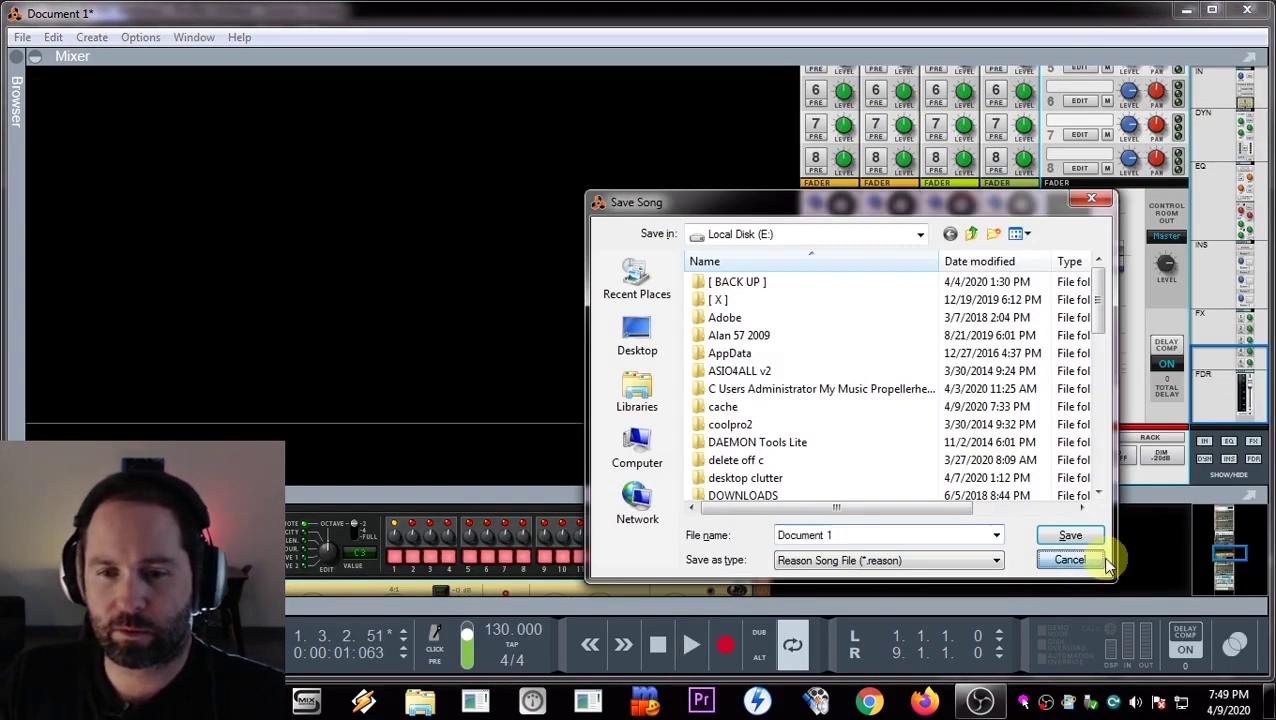
pyautogui.click(1068, 559)
pyautogui.moveTo(627, 490); pyautogui.dragTo(627, 256)
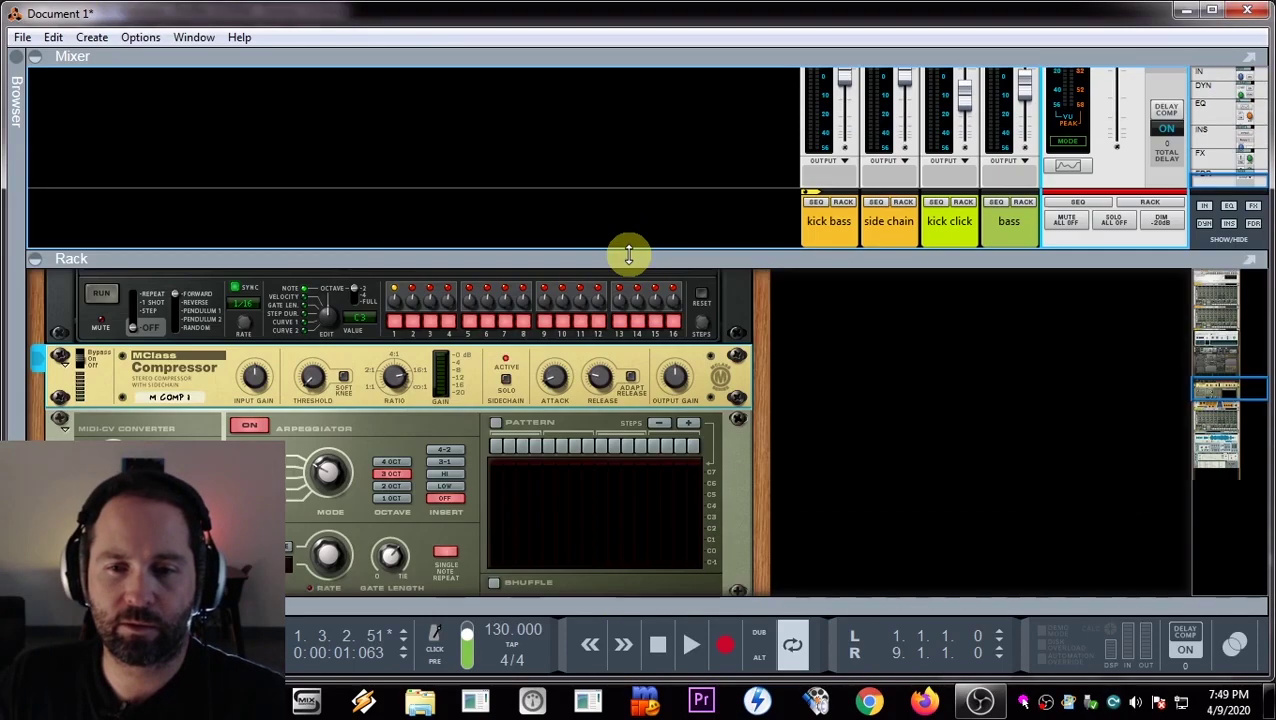
pyautogui.click(1028, 207)
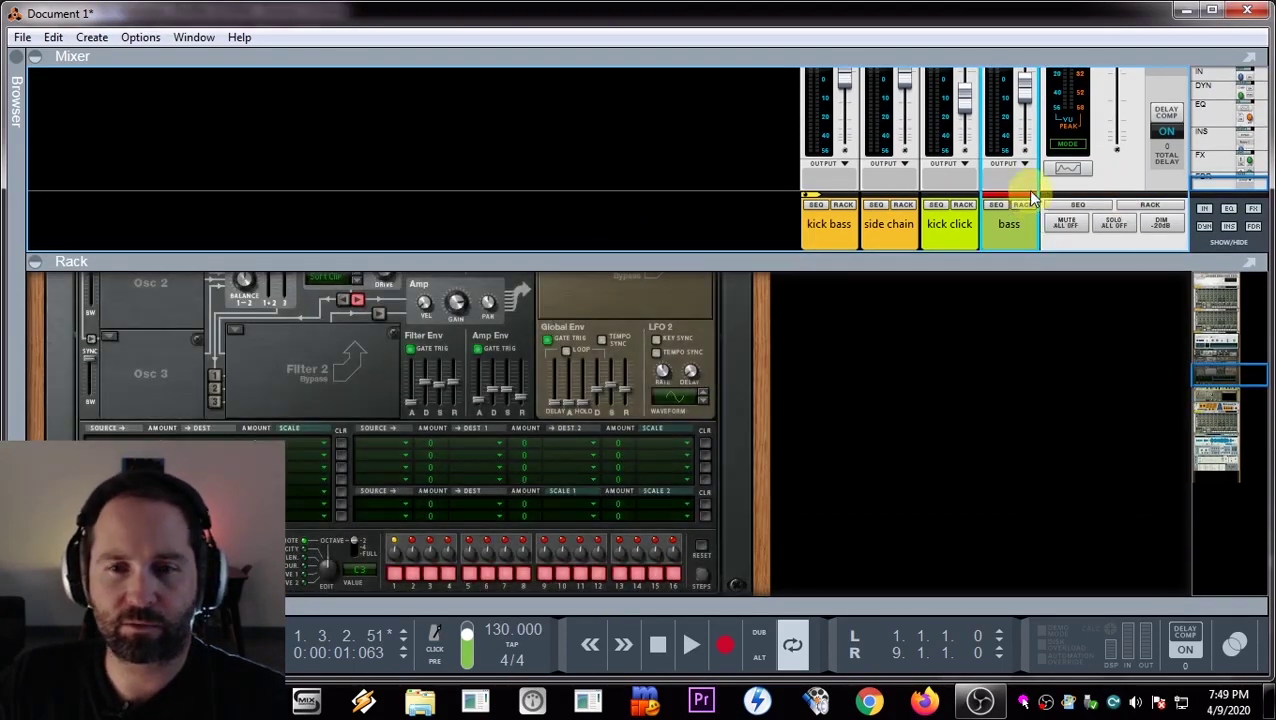
pyautogui.press('F6')
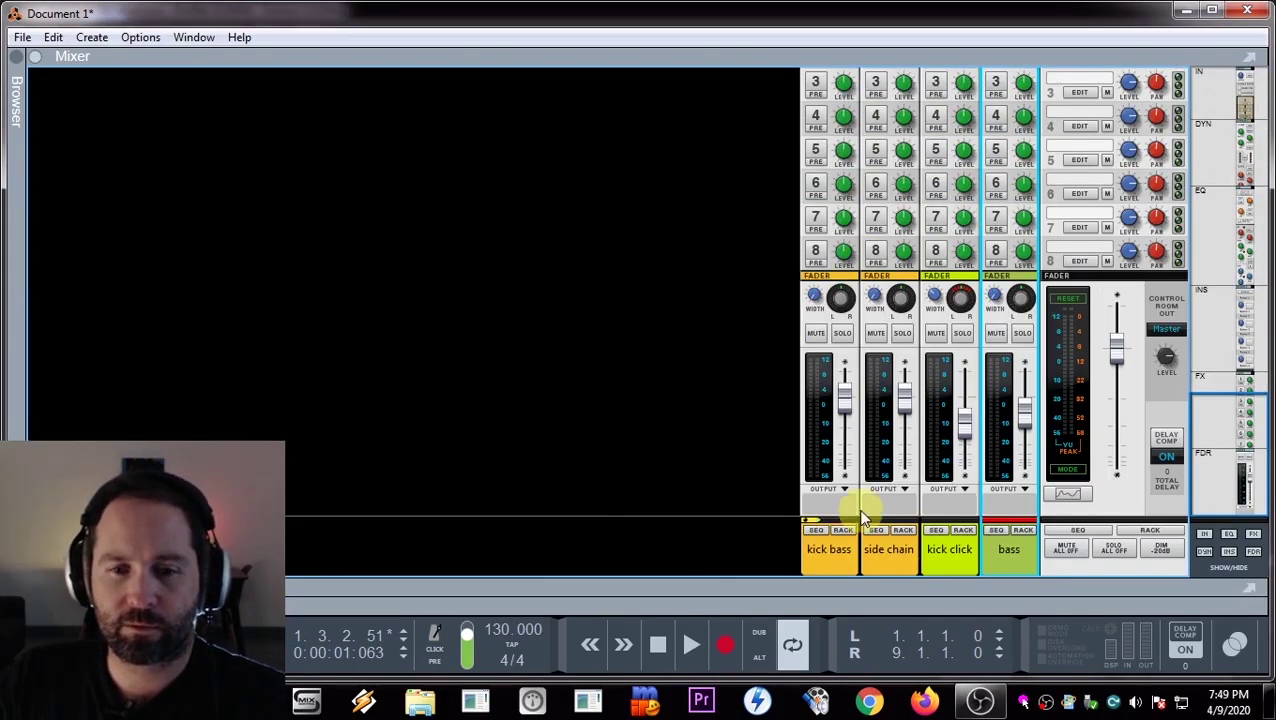
# - Examine the kick bass channel's Spectrum EQ during playback, including its low-pass filter point, and close the window
pyautogui.click(843, 530)
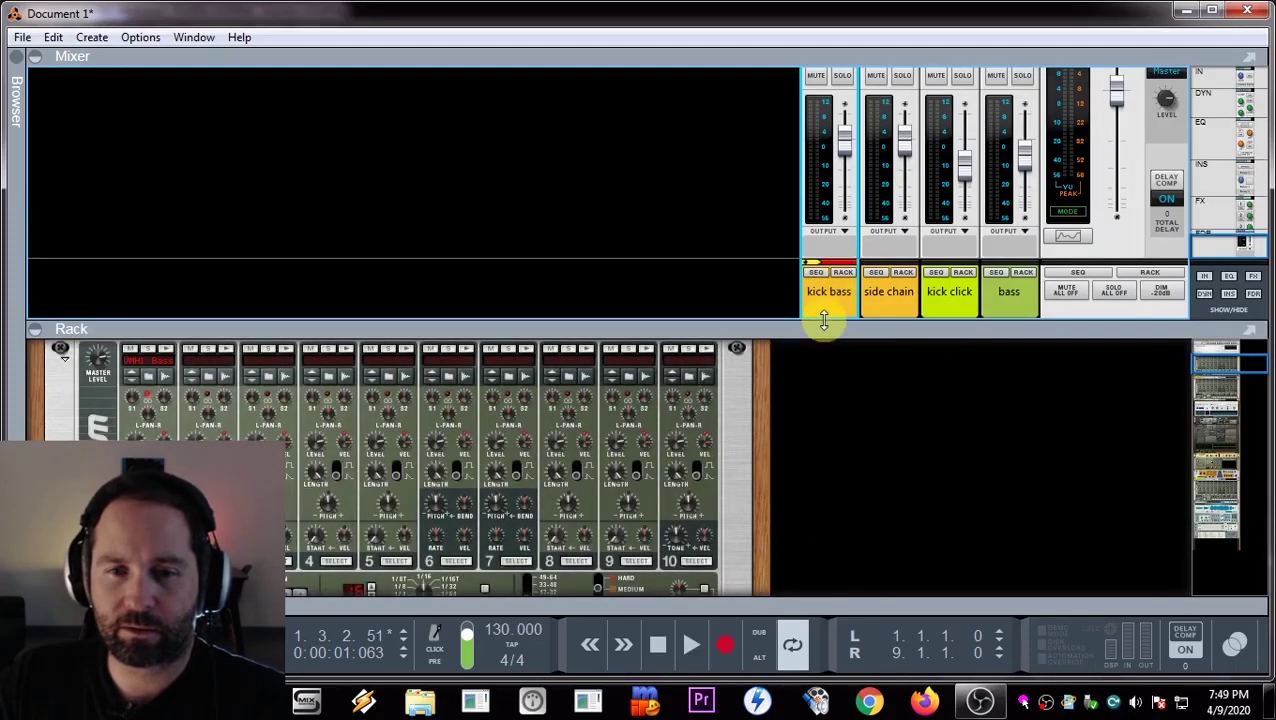
pyautogui.moveTo(823, 322); pyautogui.dragTo(800, 488)
pyautogui.scroll(10, 805, 325)
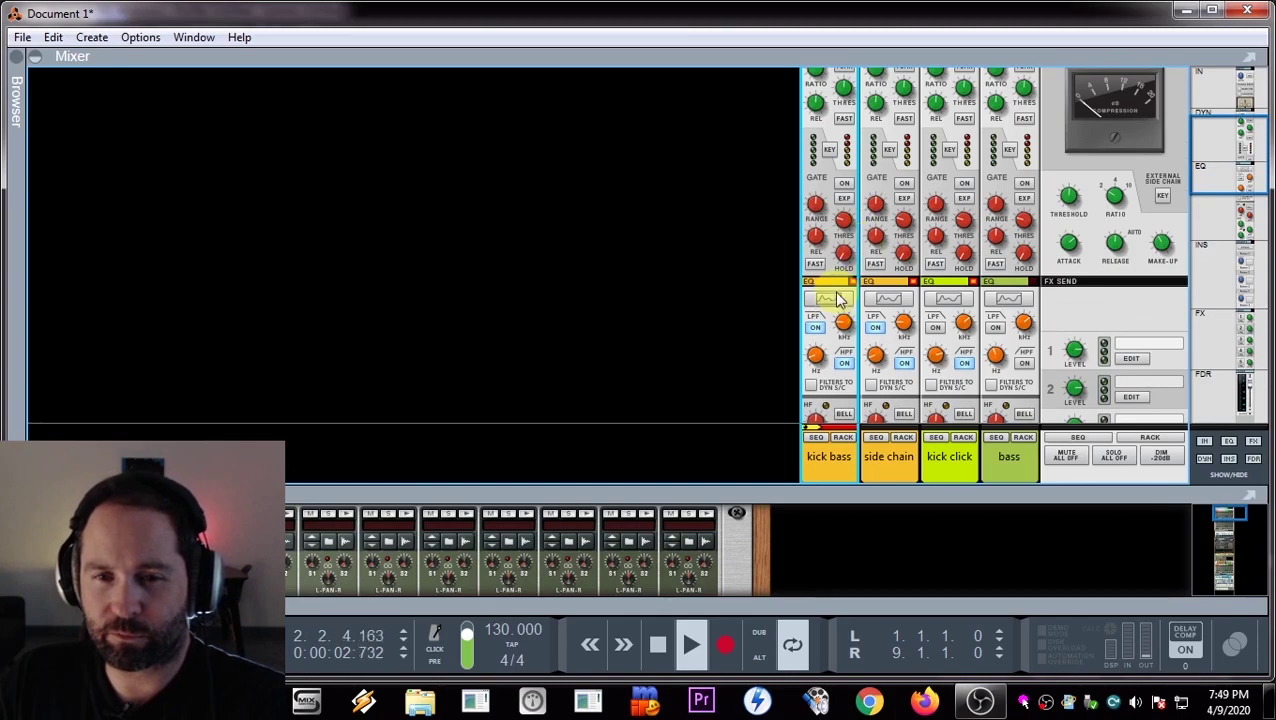
pyautogui.click(831, 298)
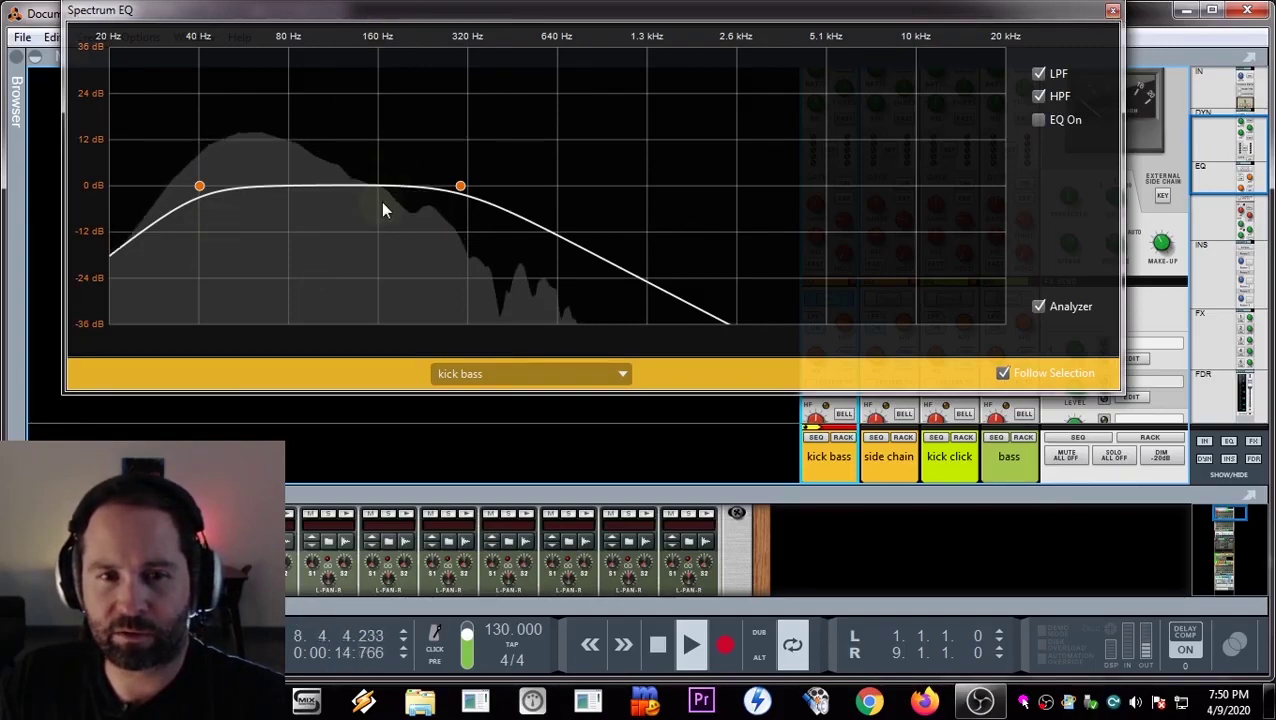
pyautogui.click(460, 186)
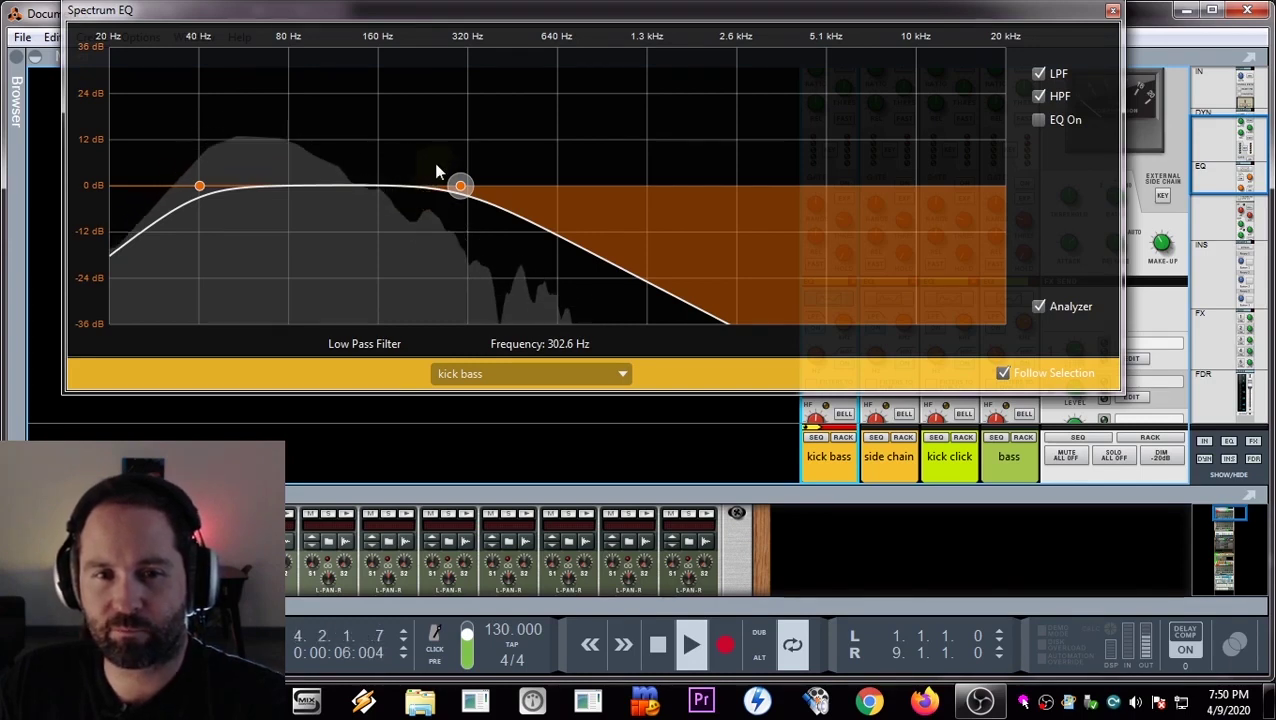
pyautogui.click(1112, 10)
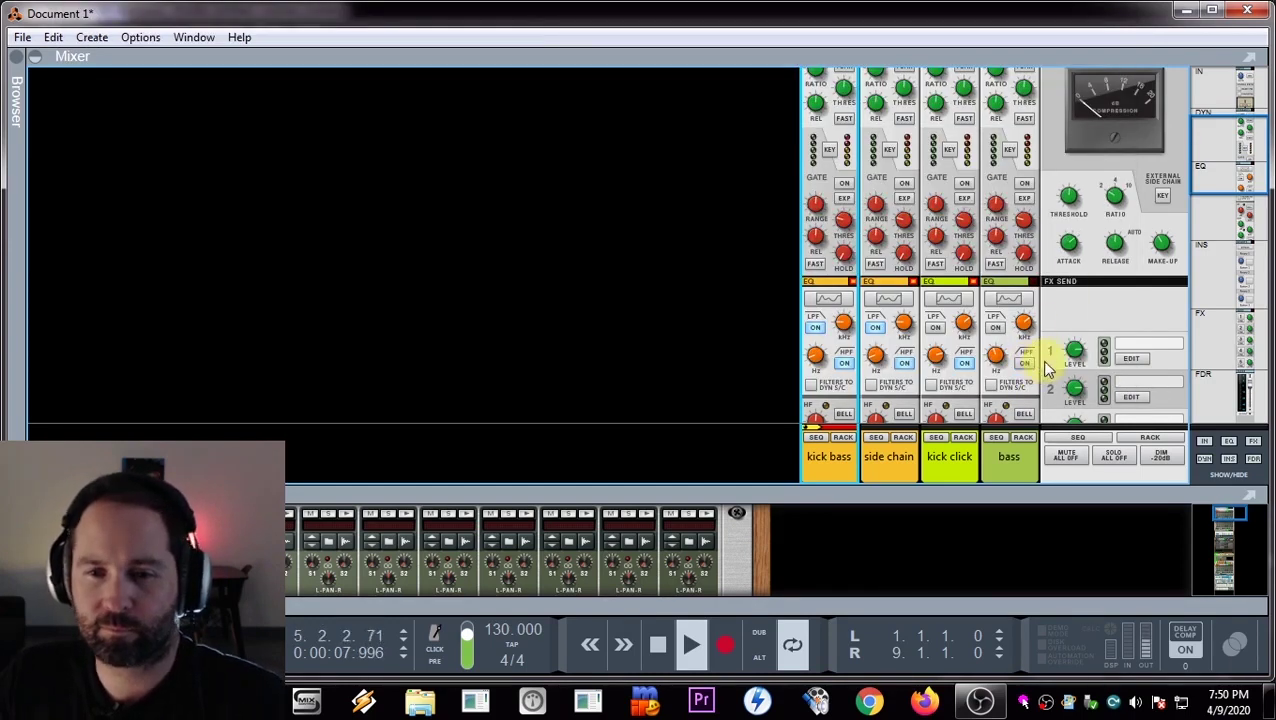
# - In the bass channel's Spectrum EQ, leave the low-pass filter off and enable a high-pass filter at about 81 Hz
pyautogui.click(1010, 299)
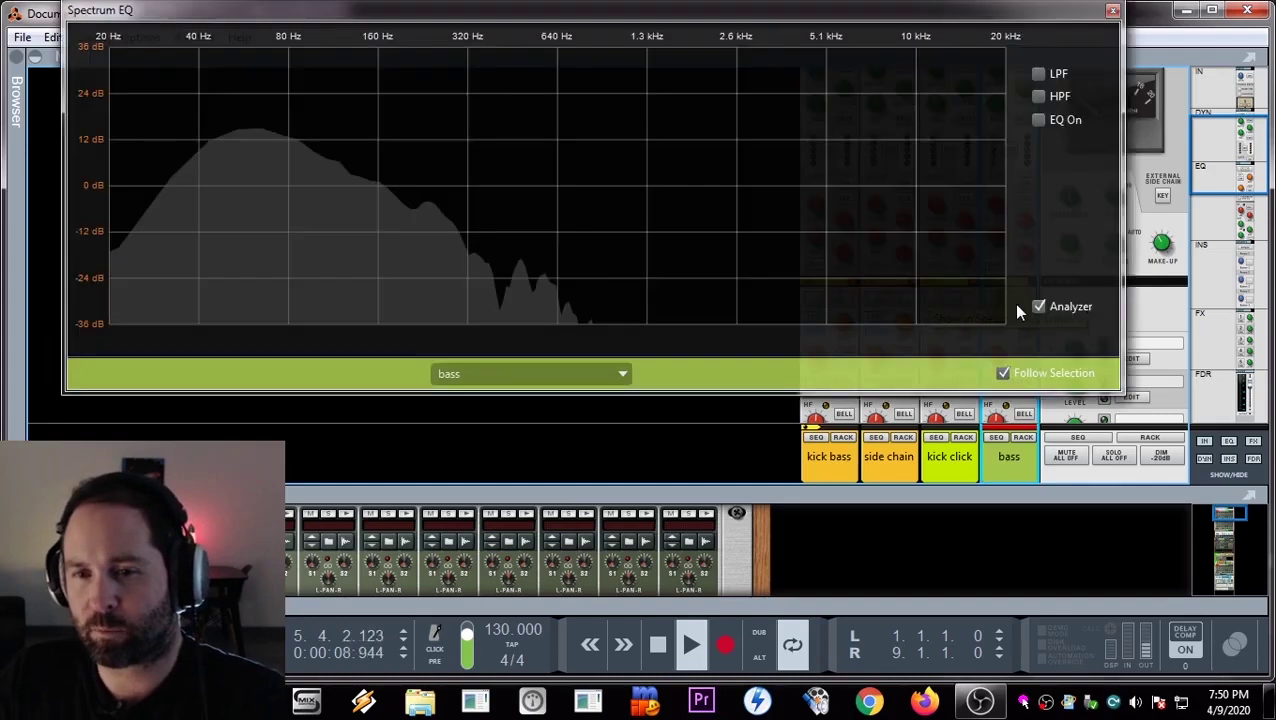
pyautogui.click(1040, 74)
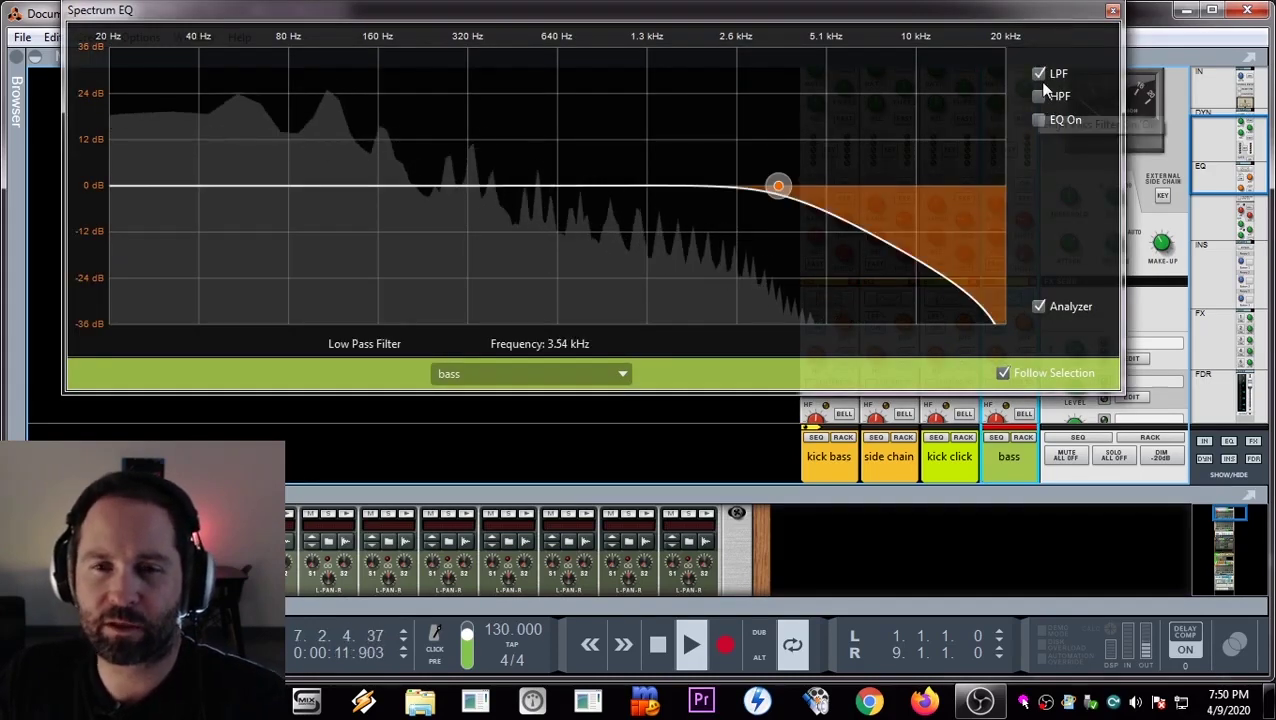
pyautogui.click(1040, 74)
pyautogui.click(1040, 96)
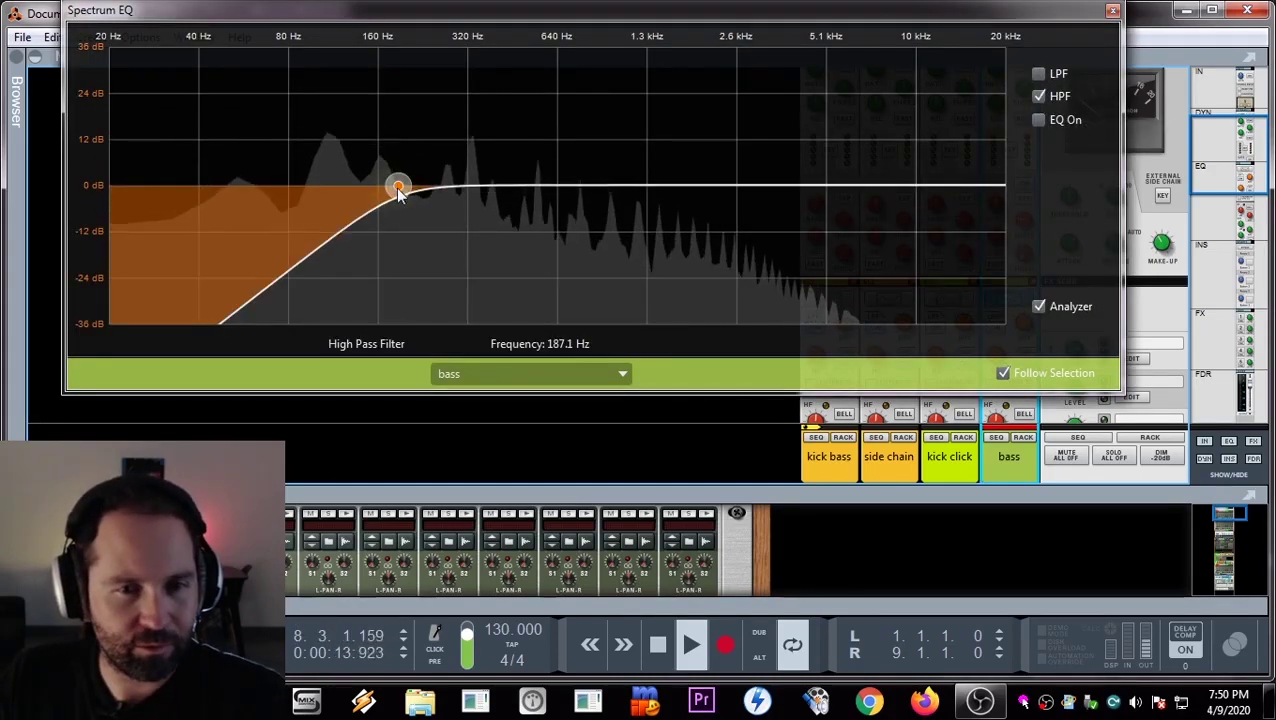
pyautogui.moveTo(399, 190); pyautogui.dragTo(290, 186)
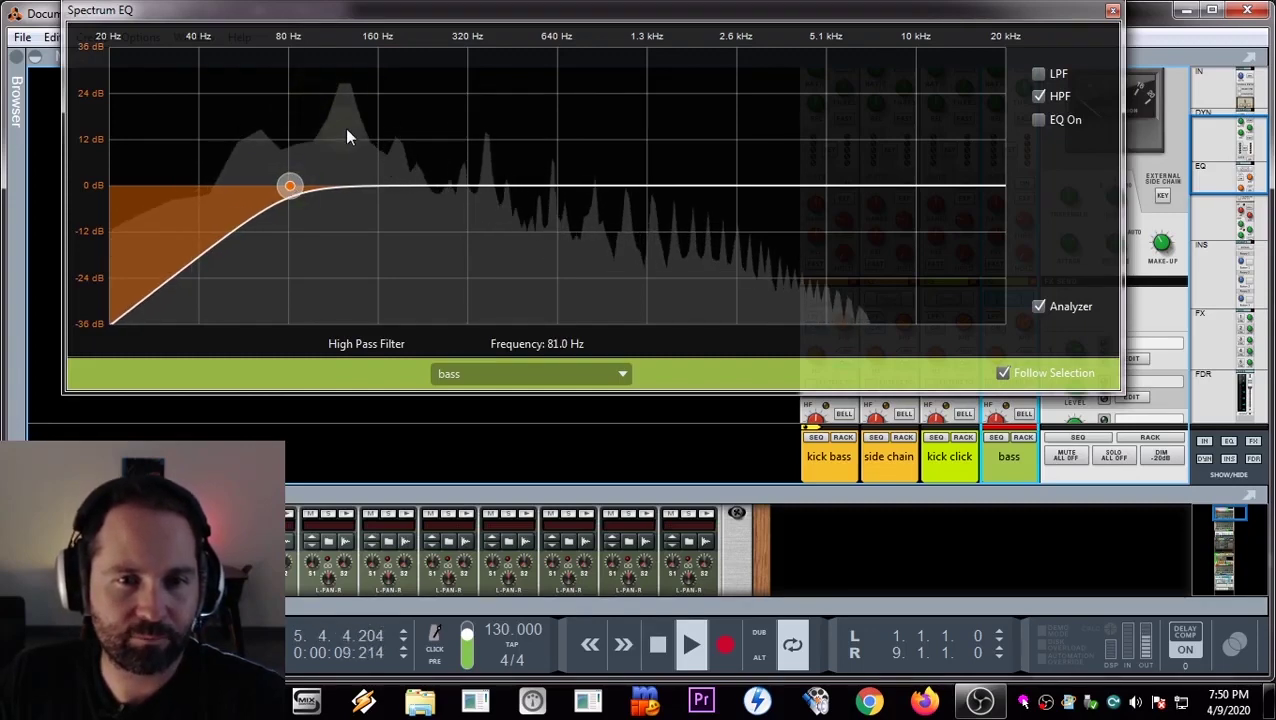
# - Turn on the bass EQ and shape its low-frequency band as a bell at 40 Hz with about -9.21 dB gain
pyautogui.click(1040, 120)
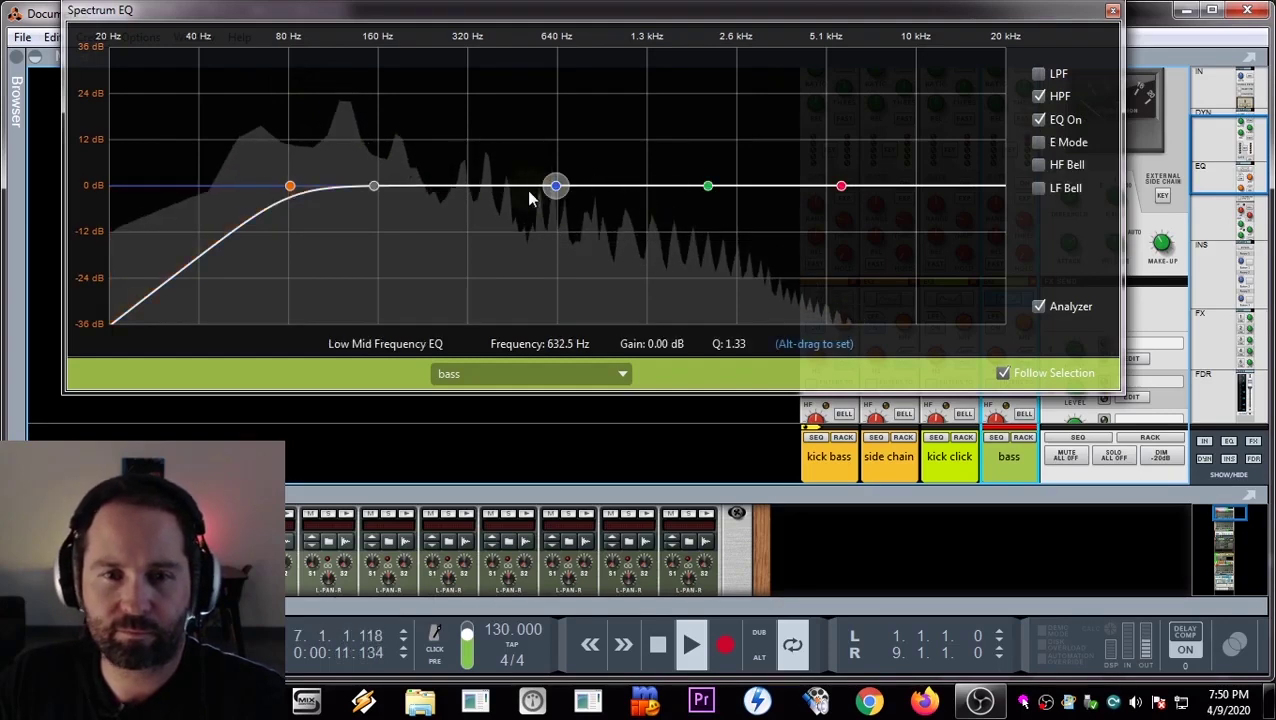
pyautogui.moveTo(374, 187); pyautogui.dragTo(90, 206)
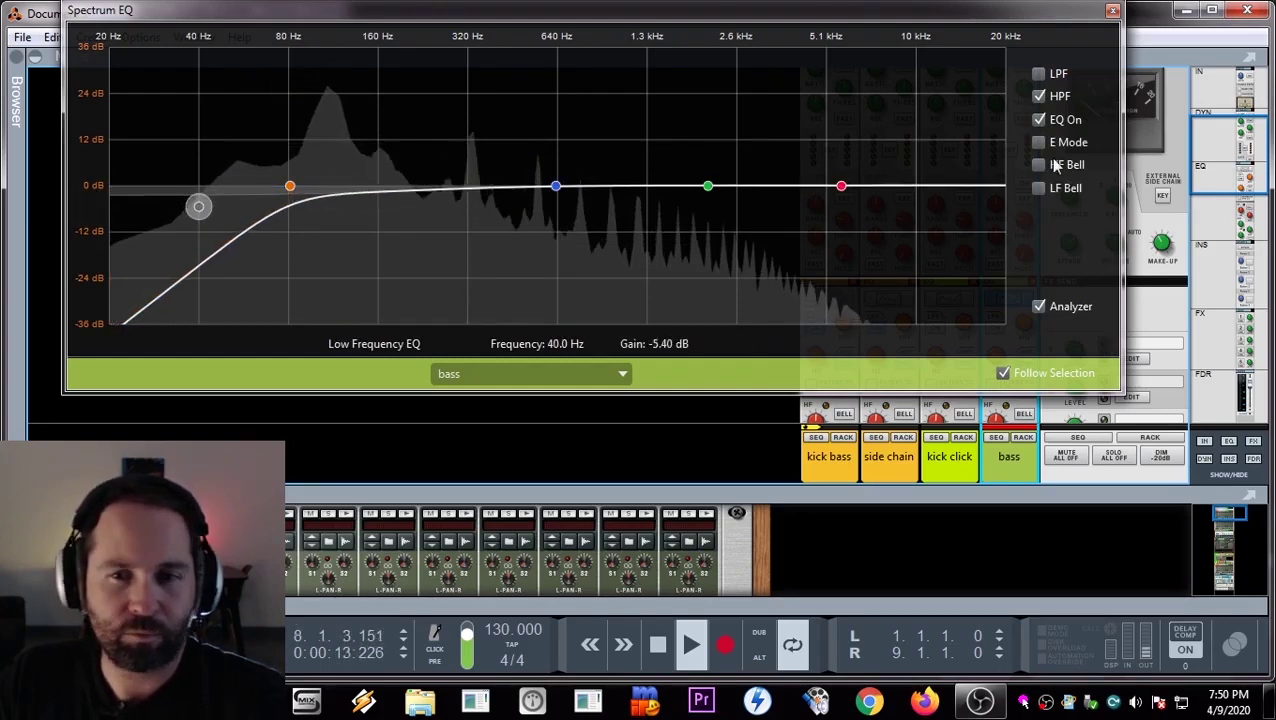
pyautogui.click(1040, 189)
pyautogui.moveTo(198, 206); pyautogui.dragTo(162, 231)
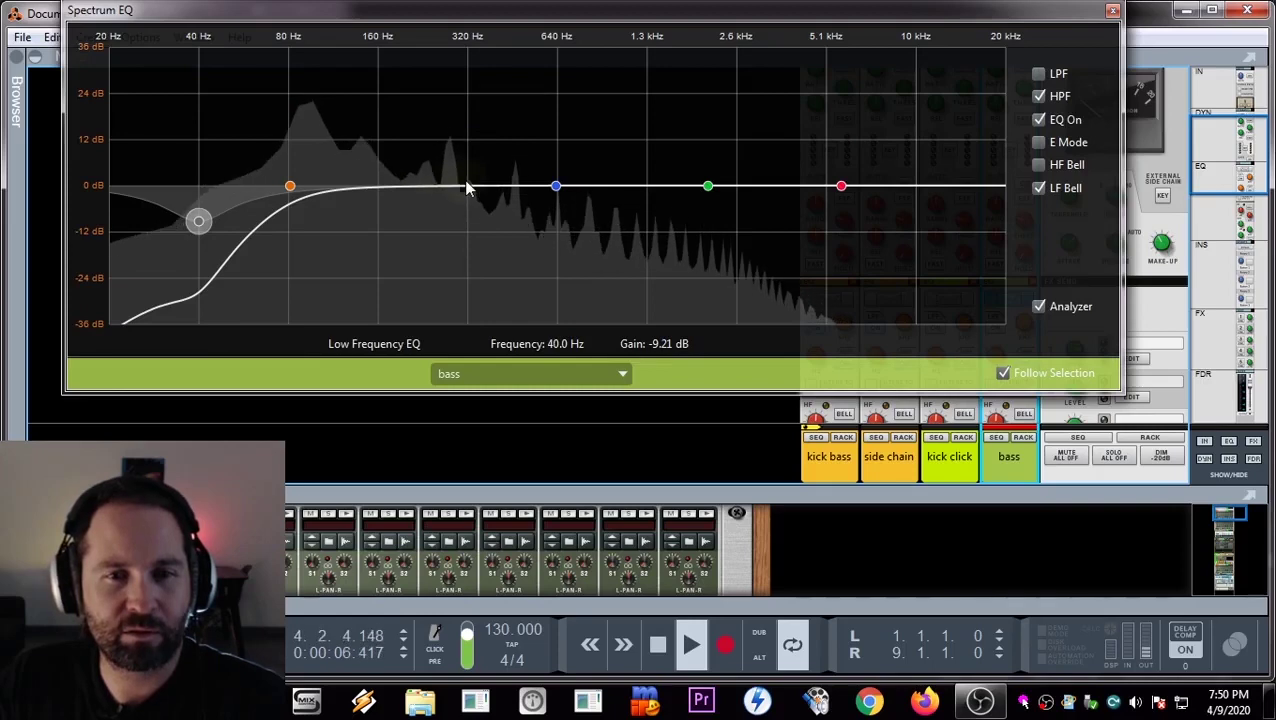
# - Enable E Mode on the bass EQ, cut the low-mid band about 5 dB near 274 Hz and move the high-mid band slightly higher
pyautogui.click(556, 186)
pyautogui.moveTo(558, 186); pyautogui.dragTo(447, 186)
pyautogui.click(1039, 142)
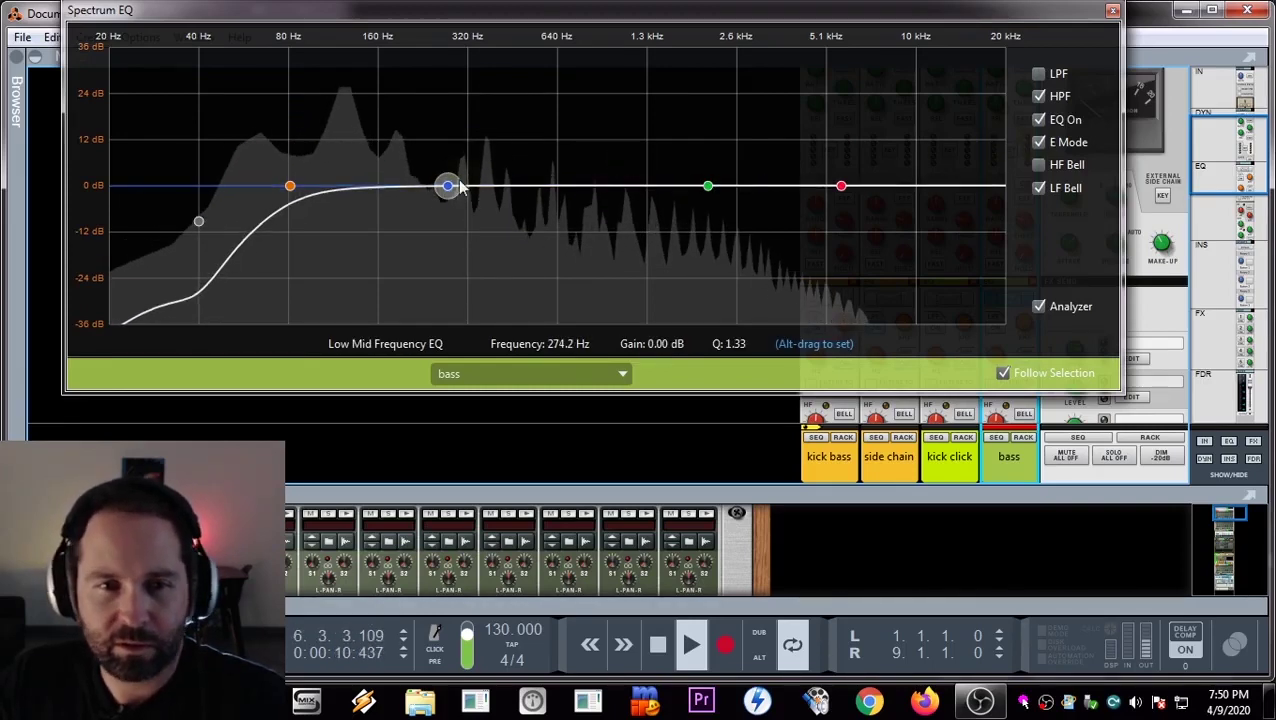
pyautogui.moveTo(447, 186); pyautogui.dragTo(449, 138)
pyautogui.moveTo(449, 135); pyautogui.dragTo(449, 190)
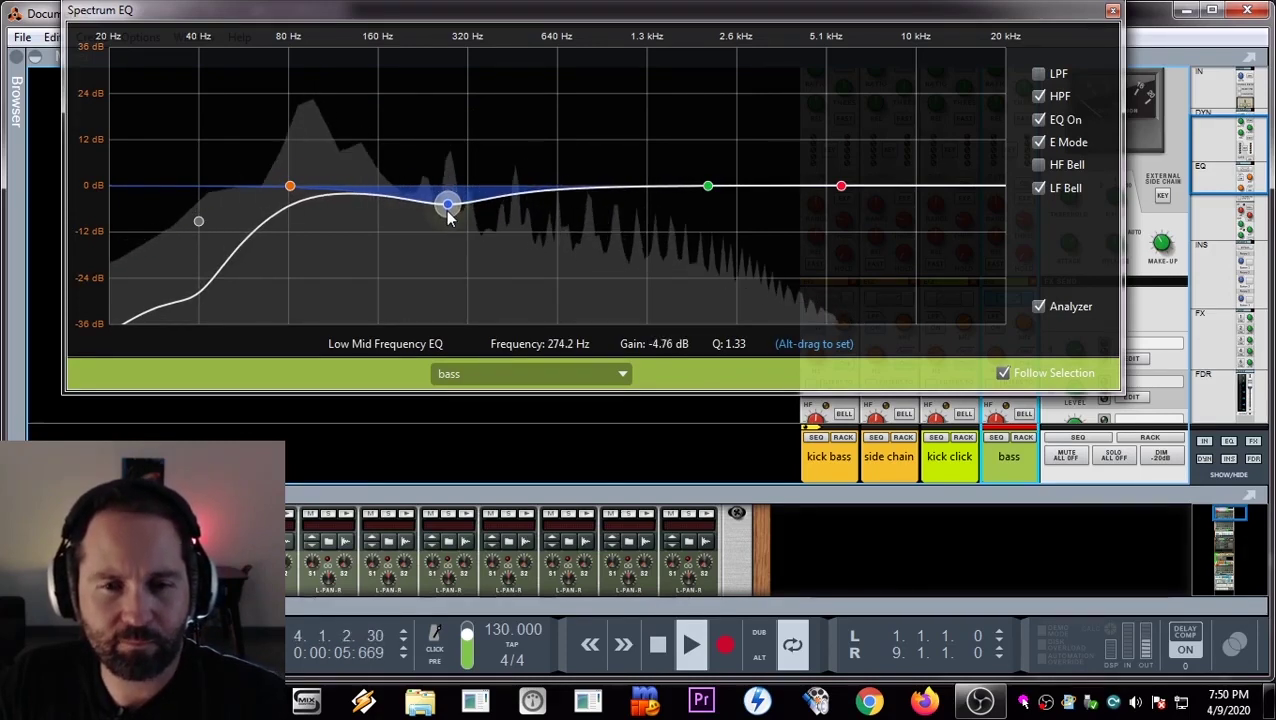
pyautogui.moveTo(449, 214); pyautogui.dragTo(450, 216)
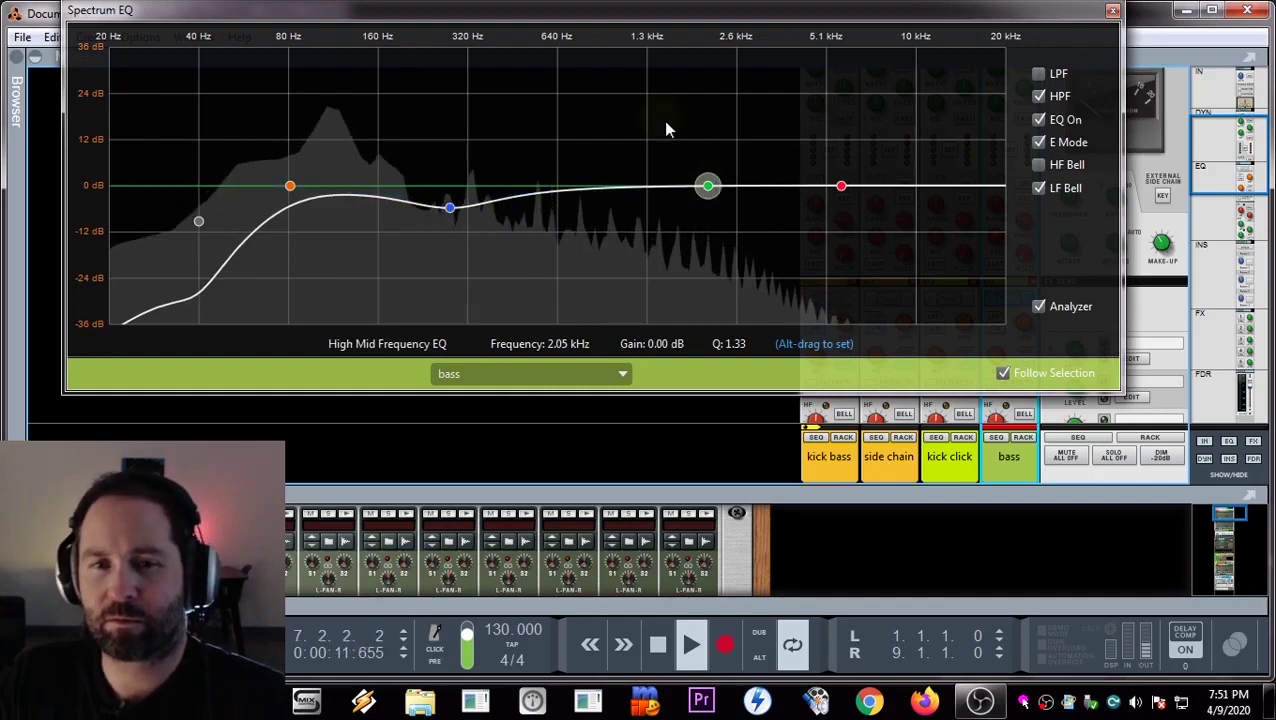
pyautogui.moveTo(708, 186); pyautogui.dragTo(738, 186)
pyautogui.click(1112, 10)
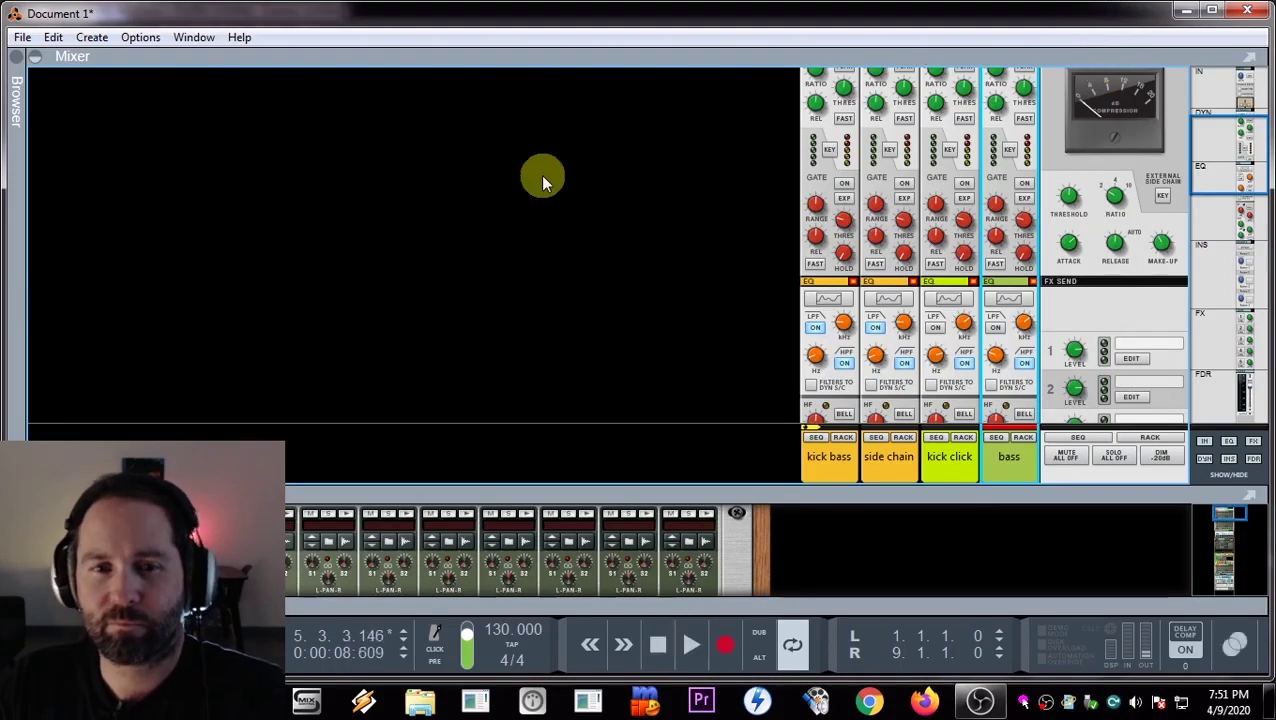
# - Examine the kick click channel's Spectrum EQ and its high-frequency band during playback, and close the window
pyautogui.click(960, 297)
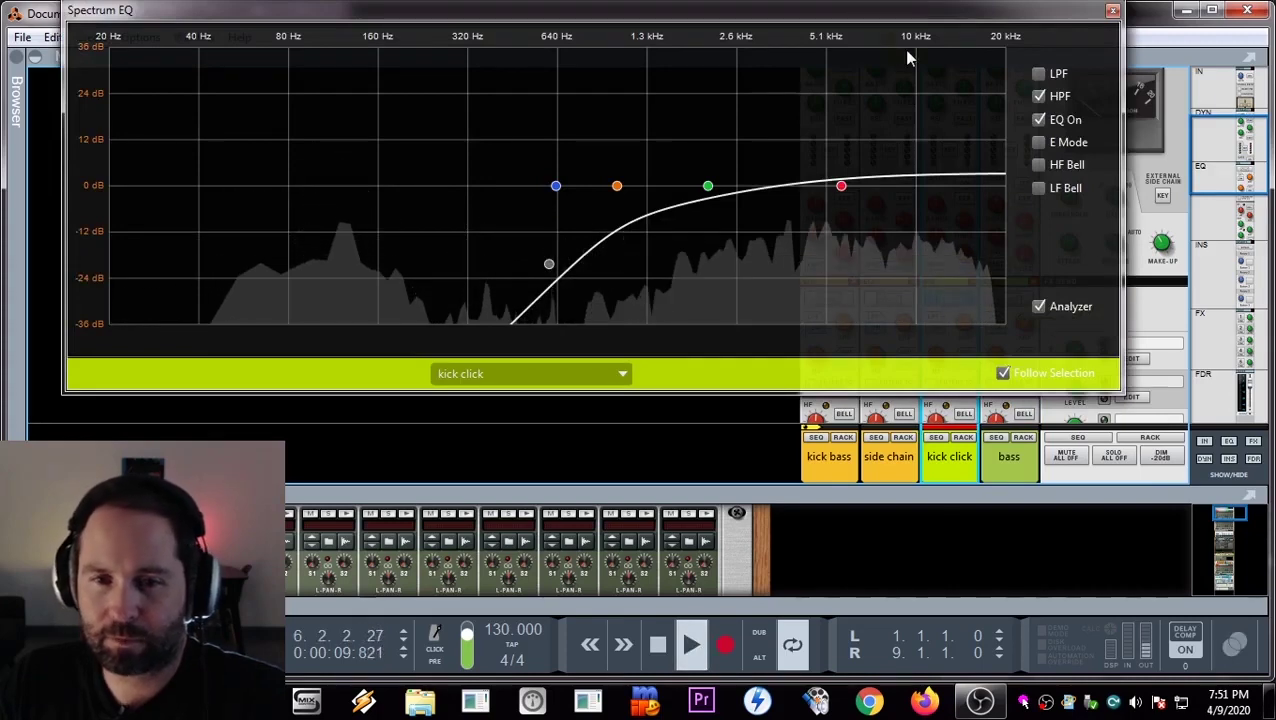
pyautogui.click(841, 186)
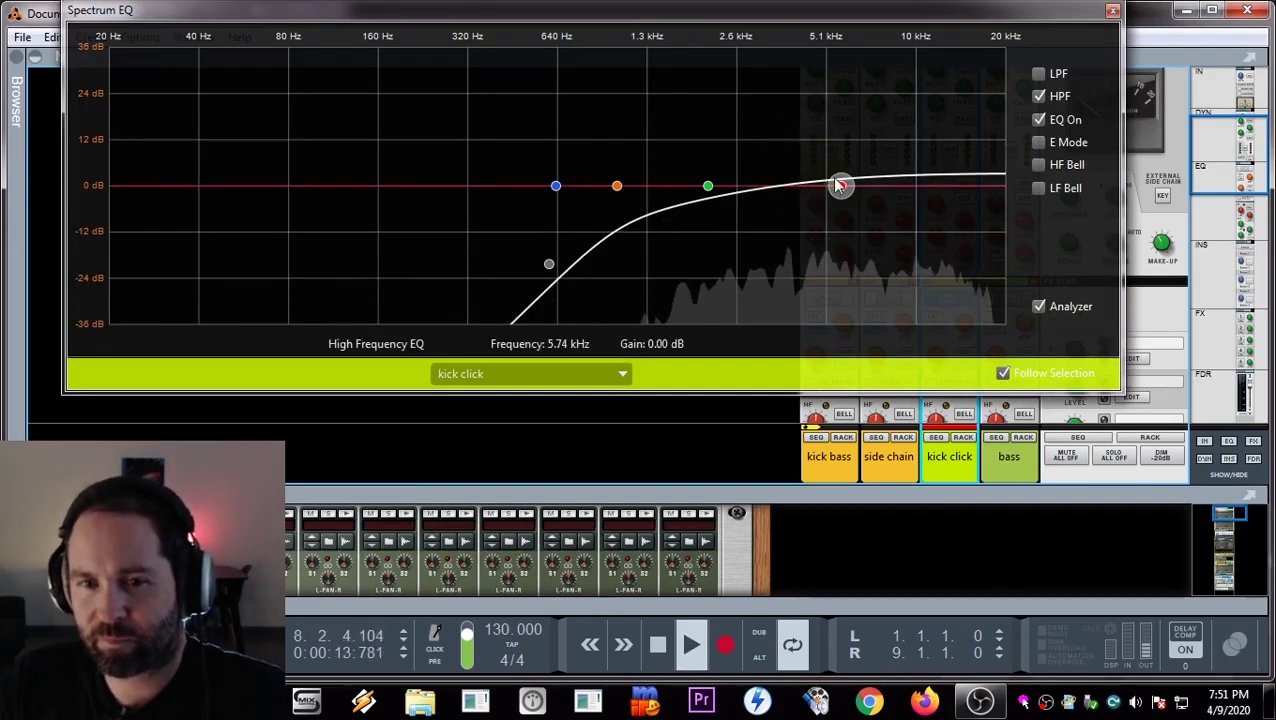
pyautogui.press('space')
pyautogui.click(1176, 37)
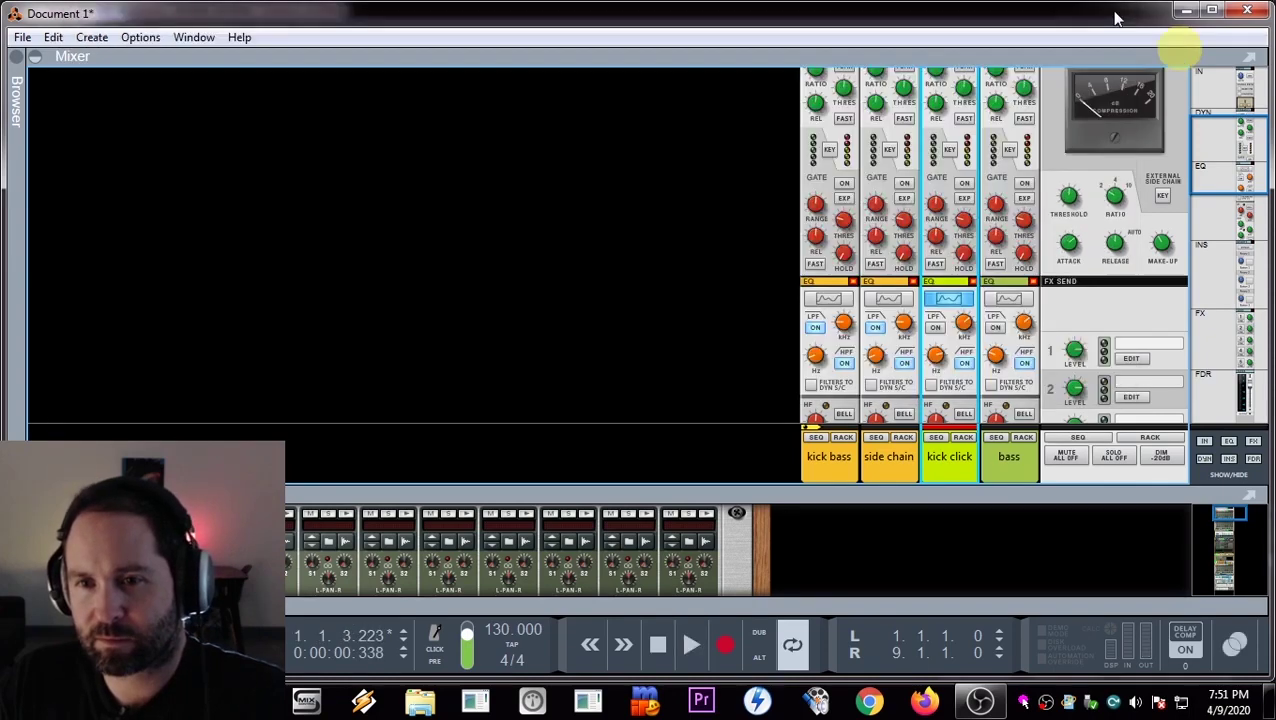
# - In the bass channel's Spectrum EQ, move the high-mid band to about 3.96 kHz with a slight cut
pyautogui.click(1005, 296)
pyautogui.press('space')
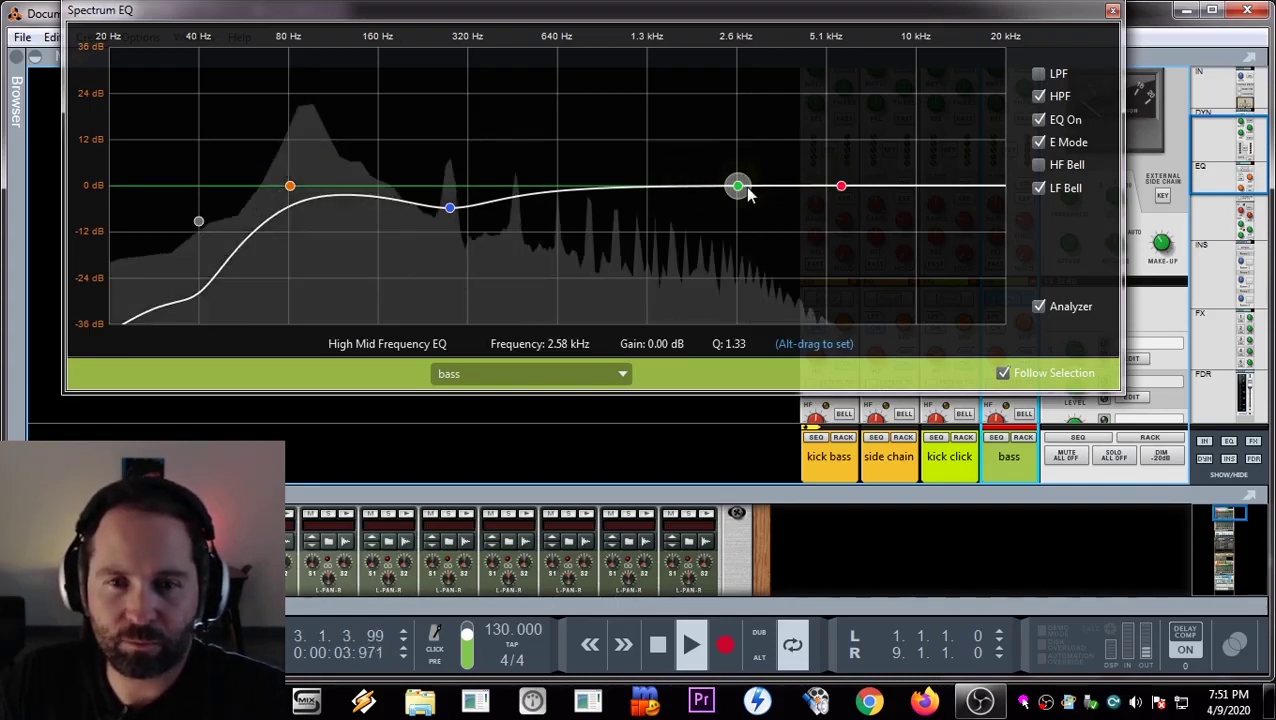
pyautogui.moveTo(737, 186)
pyautogui.mouseDown()
pyautogui.moveTo(805, 128)
pyautogui.moveTo(797, 203)
pyautogui.mouseUp()
pyautogui.click(1112, 11)
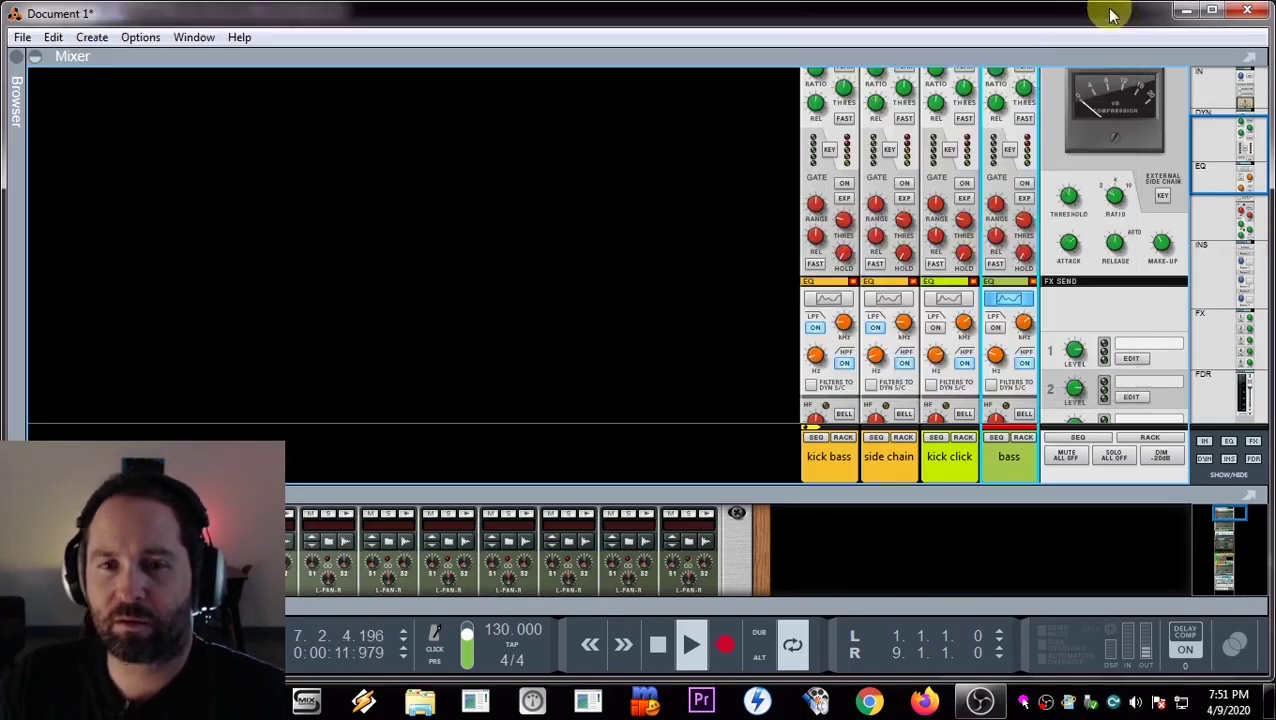
# - Show the bass channel's devices in an enlarged rack and duplicate the Thor bass devices and tracks
pyautogui.scroll(-6, 995, 425)
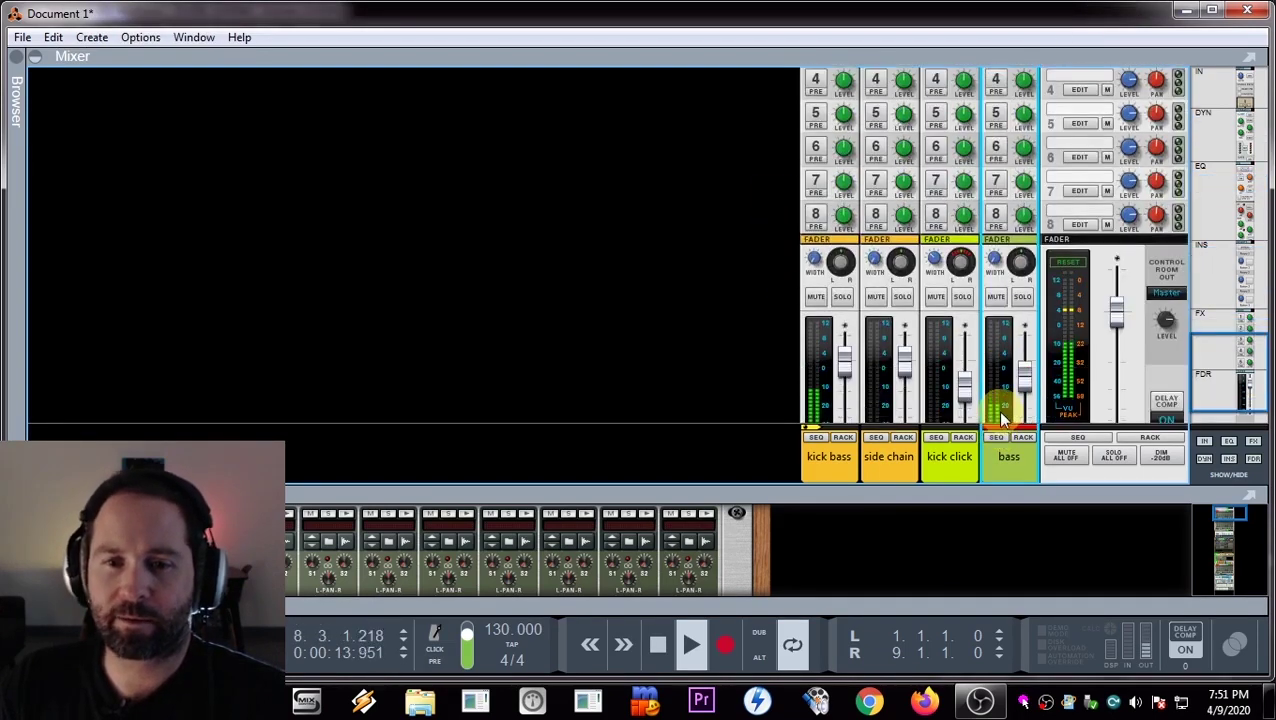
pyautogui.press('space')
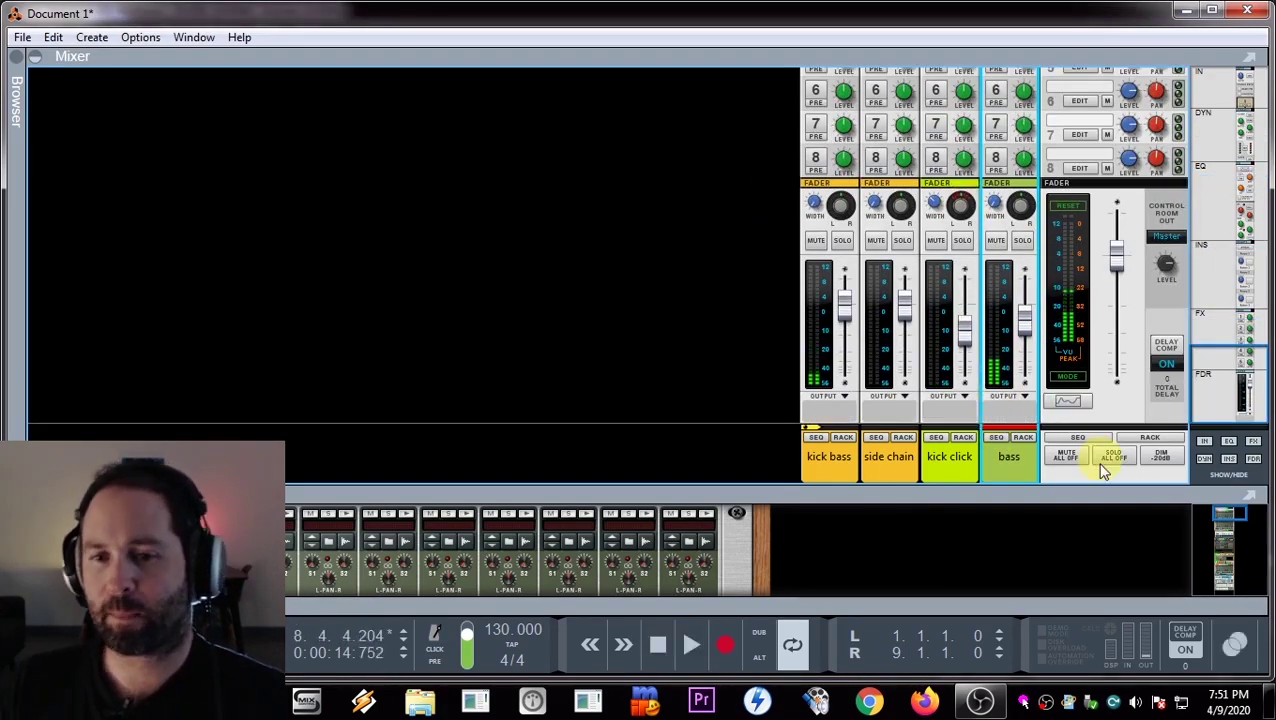
pyautogui.click(1022, 437)
pyautogui.moveTo(590, 488); pyautogui.dragTo(593, 14)
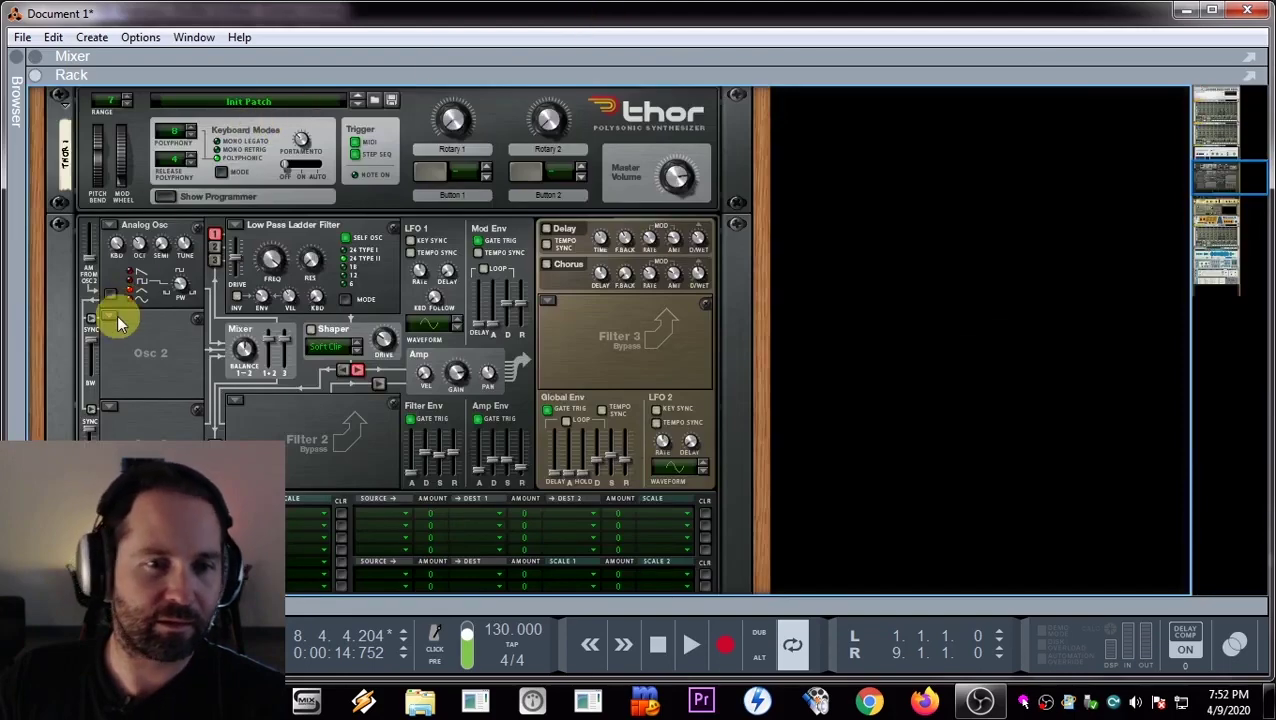
pyautogui.rightClick(155, 335)
pyautogui.click(280, 141)
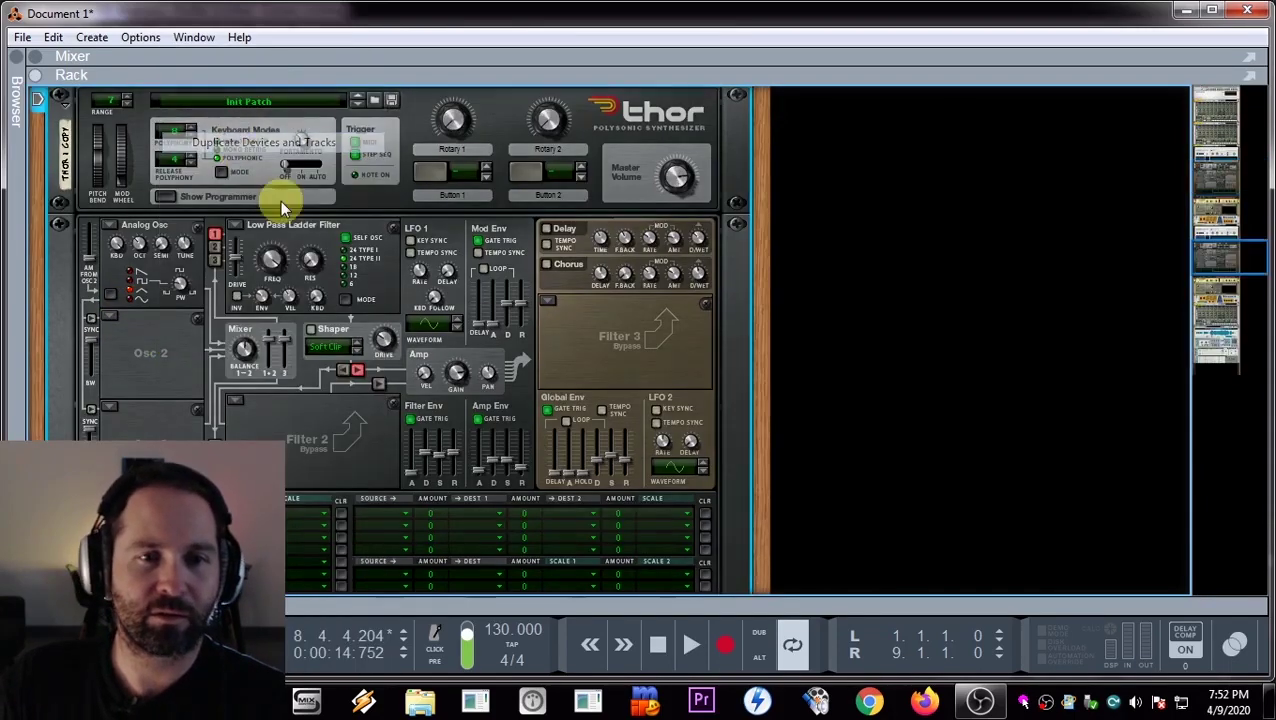
# - In the bass copy channel's Spectrum EQ, raise the high-pass filter to about 206.9 Hz
pyautogui.scroll(-5, 618, 368)
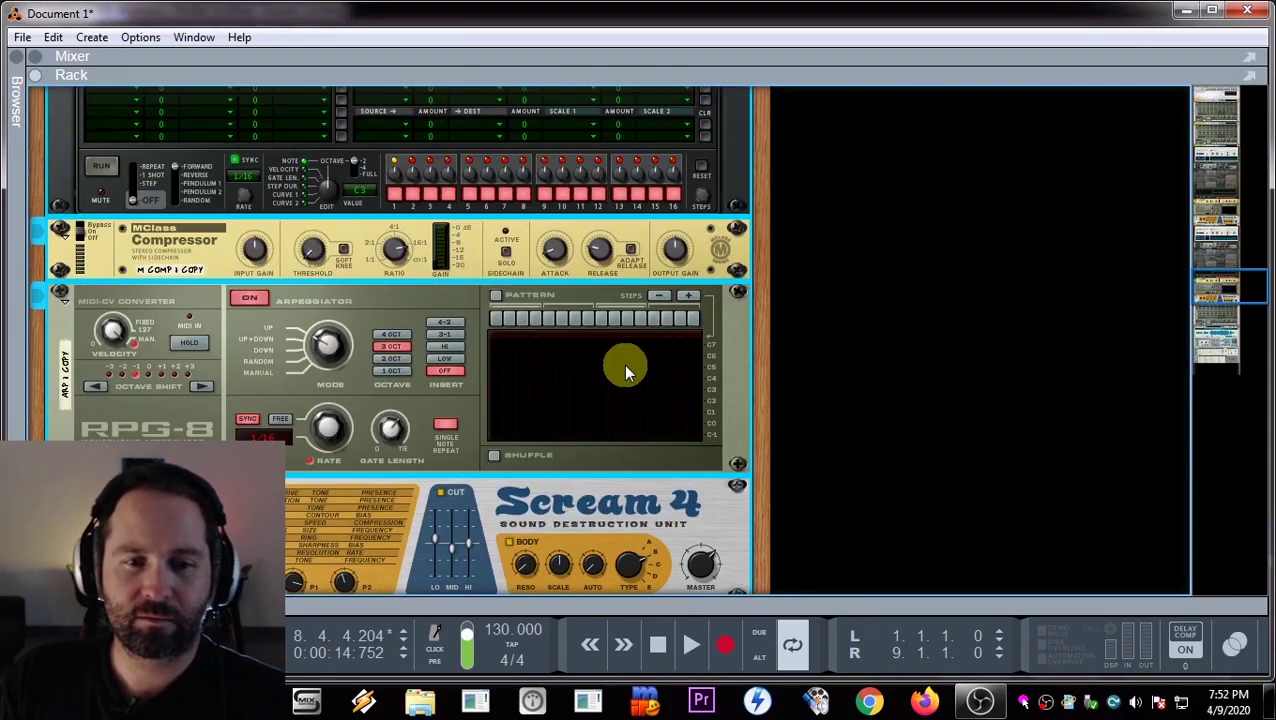
pyautogui.scroll(5, 633, 359)
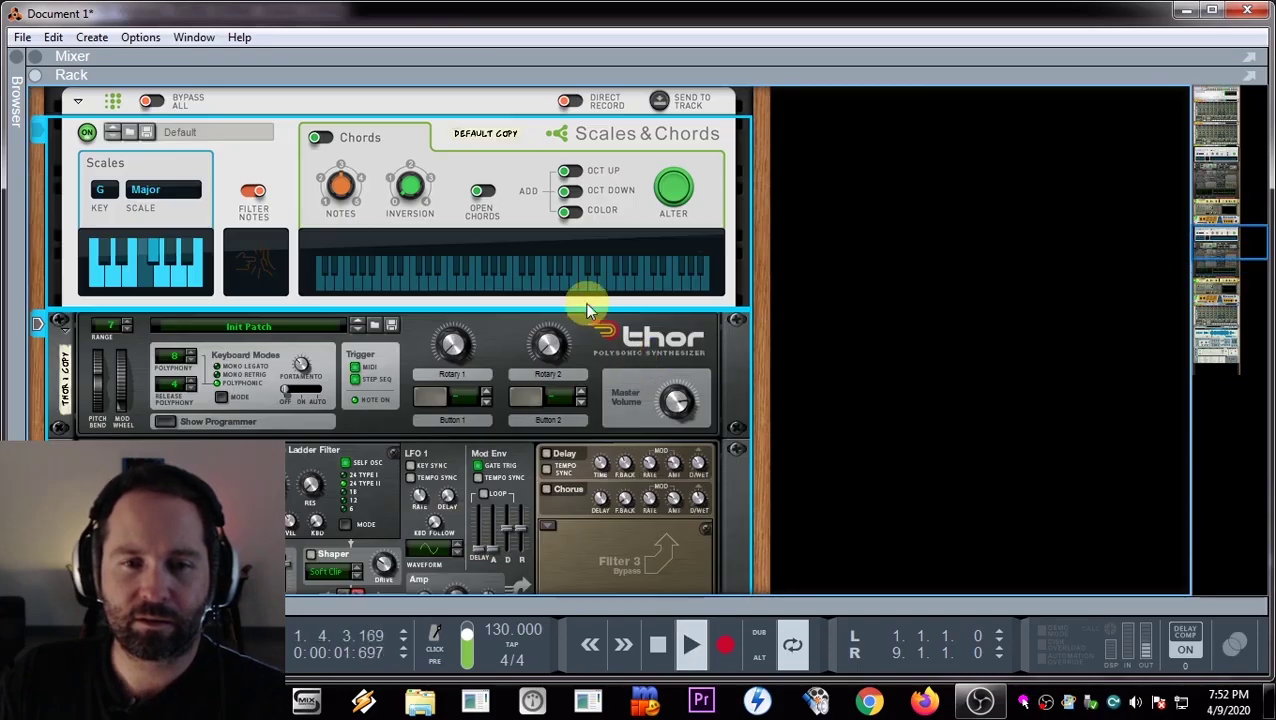
pyautogui.scroll(2, 490, 270)
pyautogui.click(527, 231)
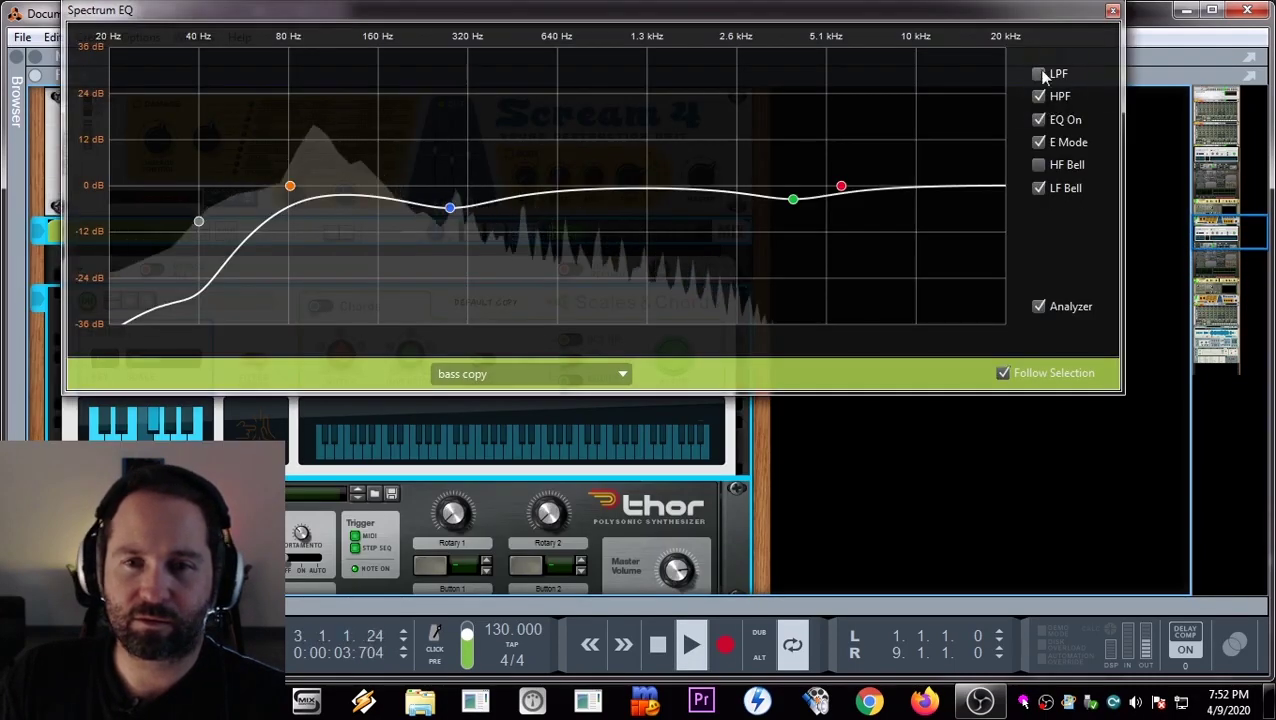
pyautogui.moveTo(289, 186); pyautogui.dragTo(415, 196)
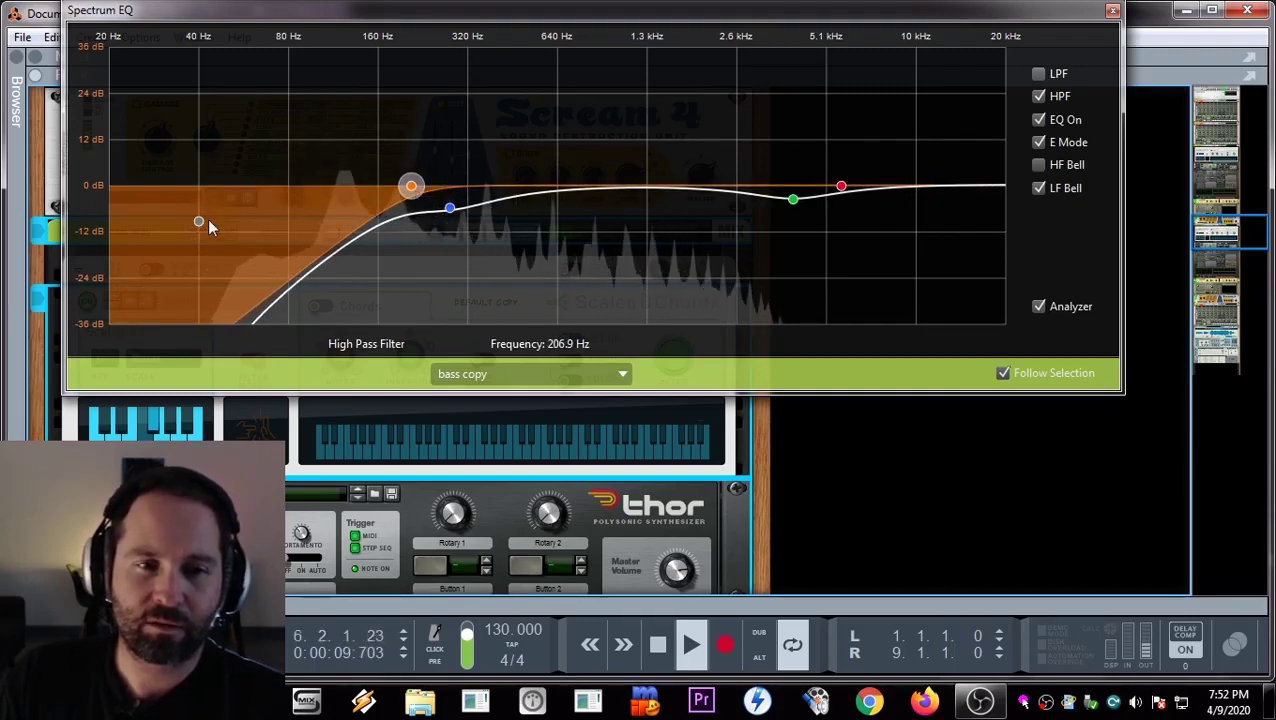
# - Make the bass copy's low-frequency band a shelf at about 154.9 Hz with -20.32 dB gain, and set the high-mid gain to 0 dB
pyautogui.moveTo(200, 222); pyautogui.dragTo(199, 228)
pyautogui.click(1040, 187)
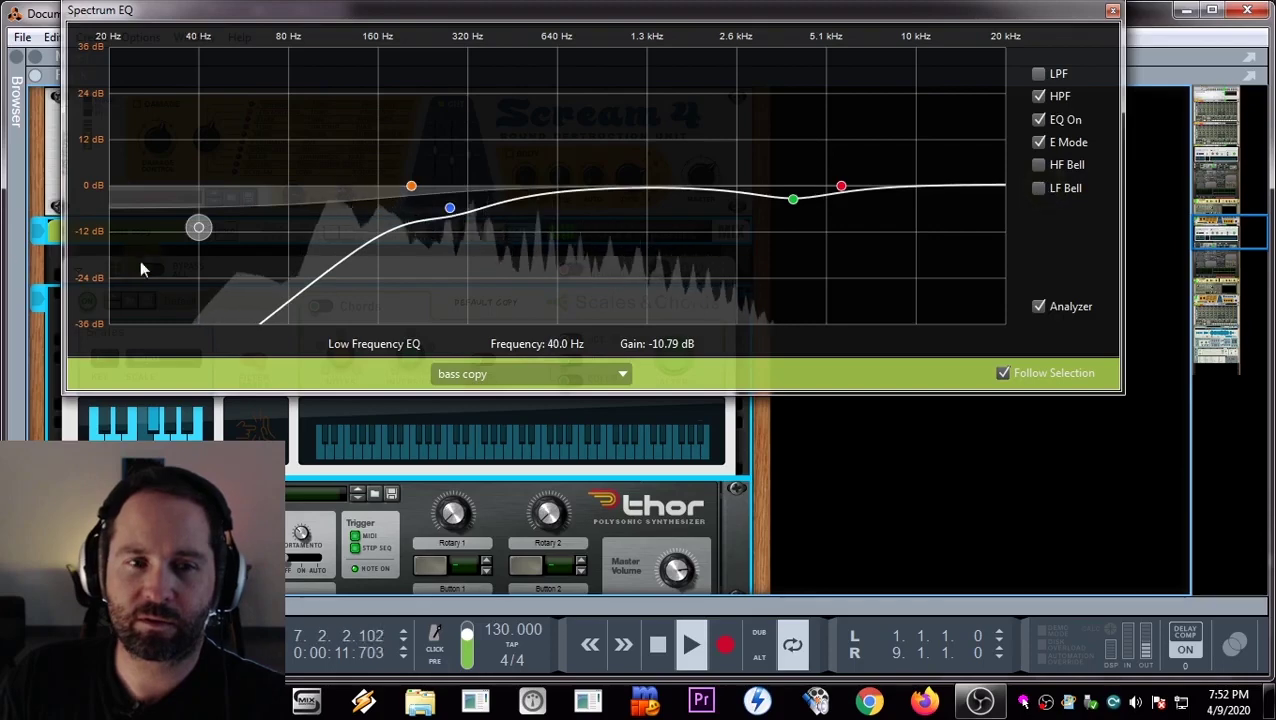
pyautogui.moveTo(140, 268); pyautogui.dragTo(381, 404)
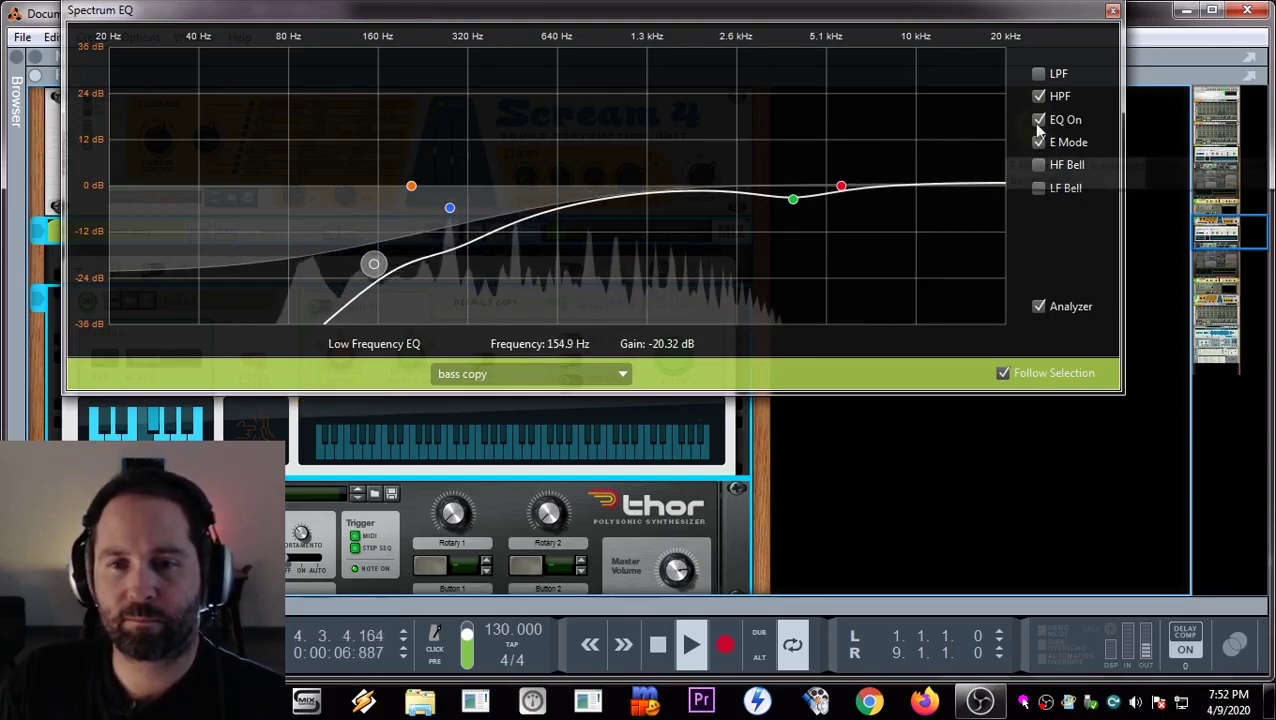
pyautogui.moveTo(793, 199); pyautogui.dragTo(793, 186)
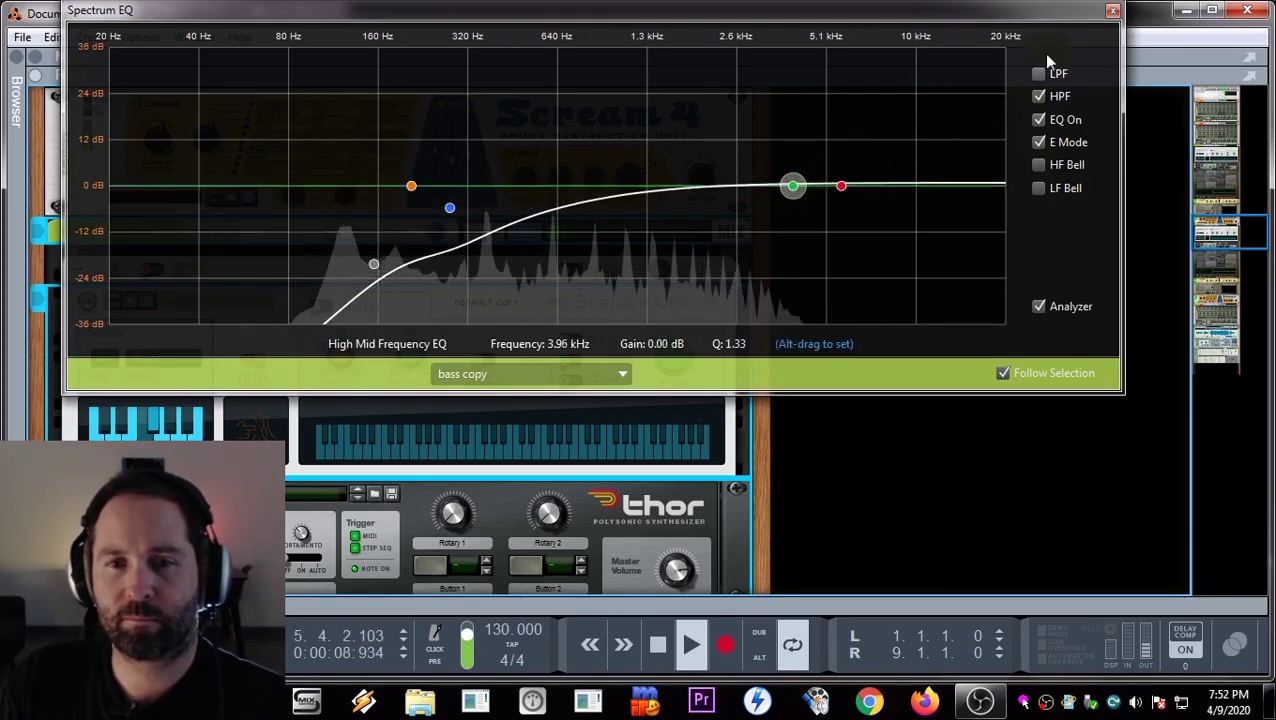
pyautogui.click(1112, 10)
# - On the copied Thor, adjust the Low Pass Ladder Filter frequency during playback and turn on the chorus
pyautogui.scroll(-2, 155, 433)
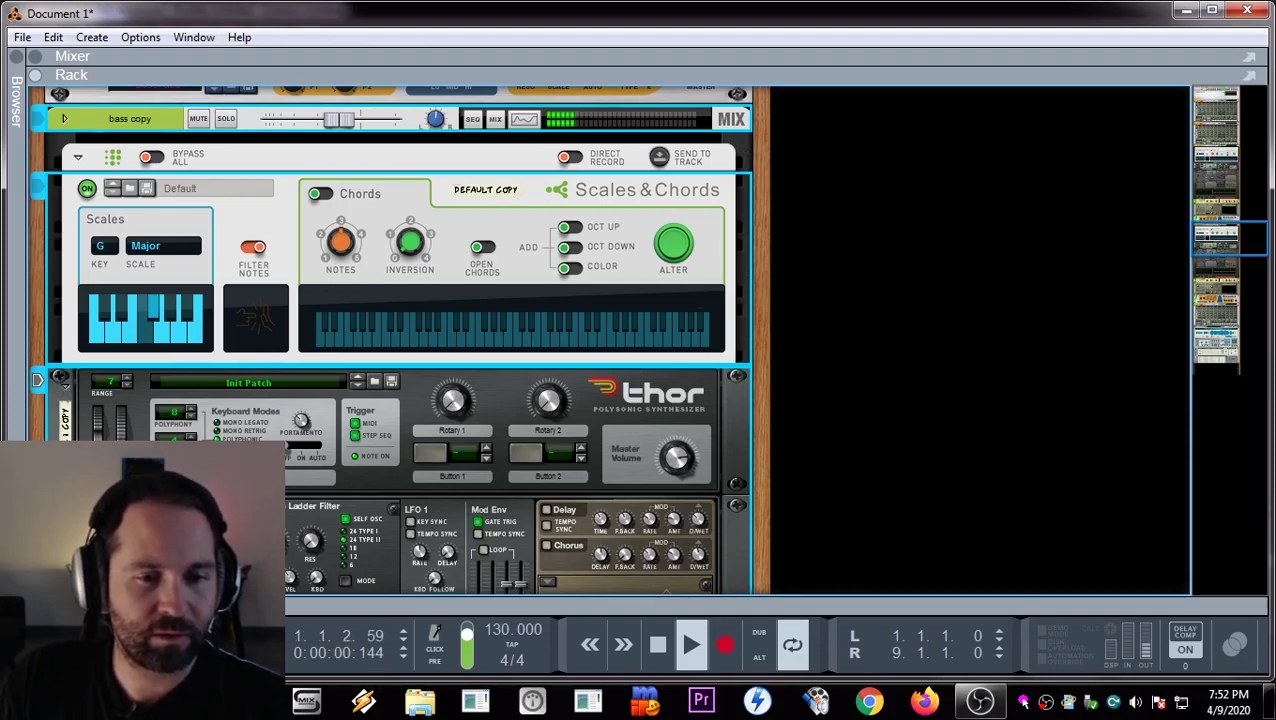
pyautogui.scroll(-2, 297, 426)
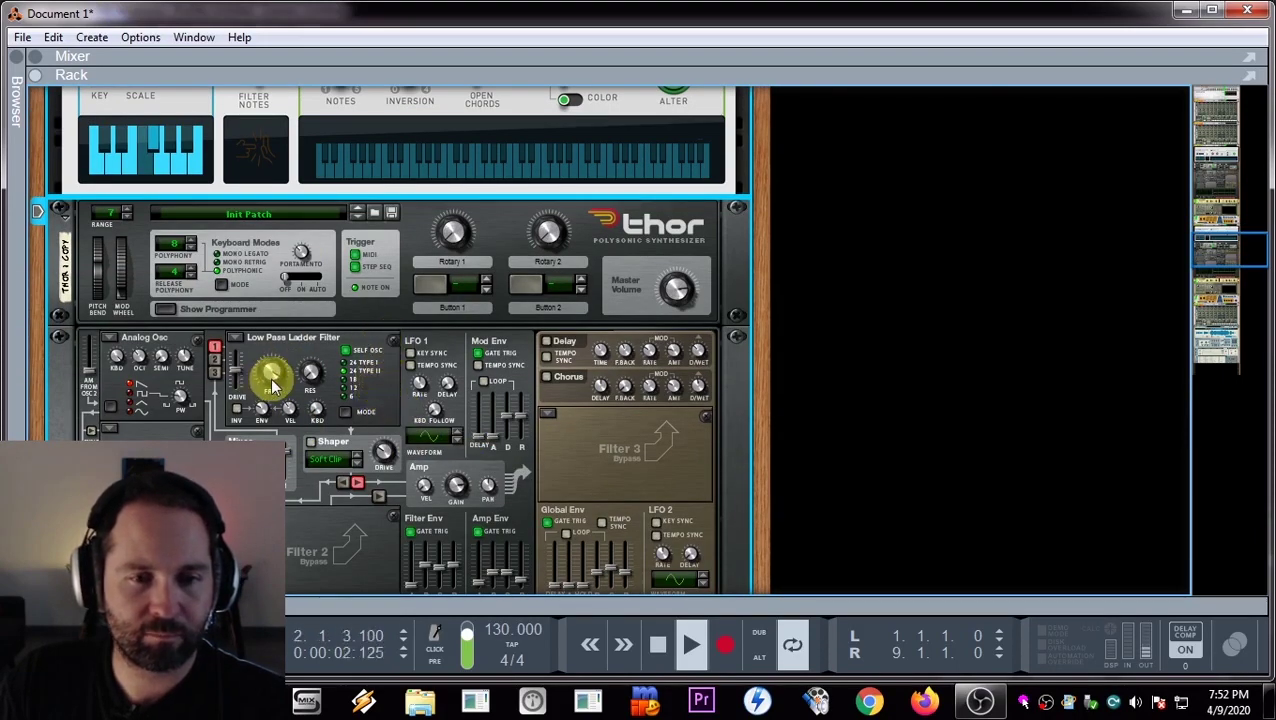
pyautogui.moveTo(273, 386); pyautogui.dragTo(257, 424)
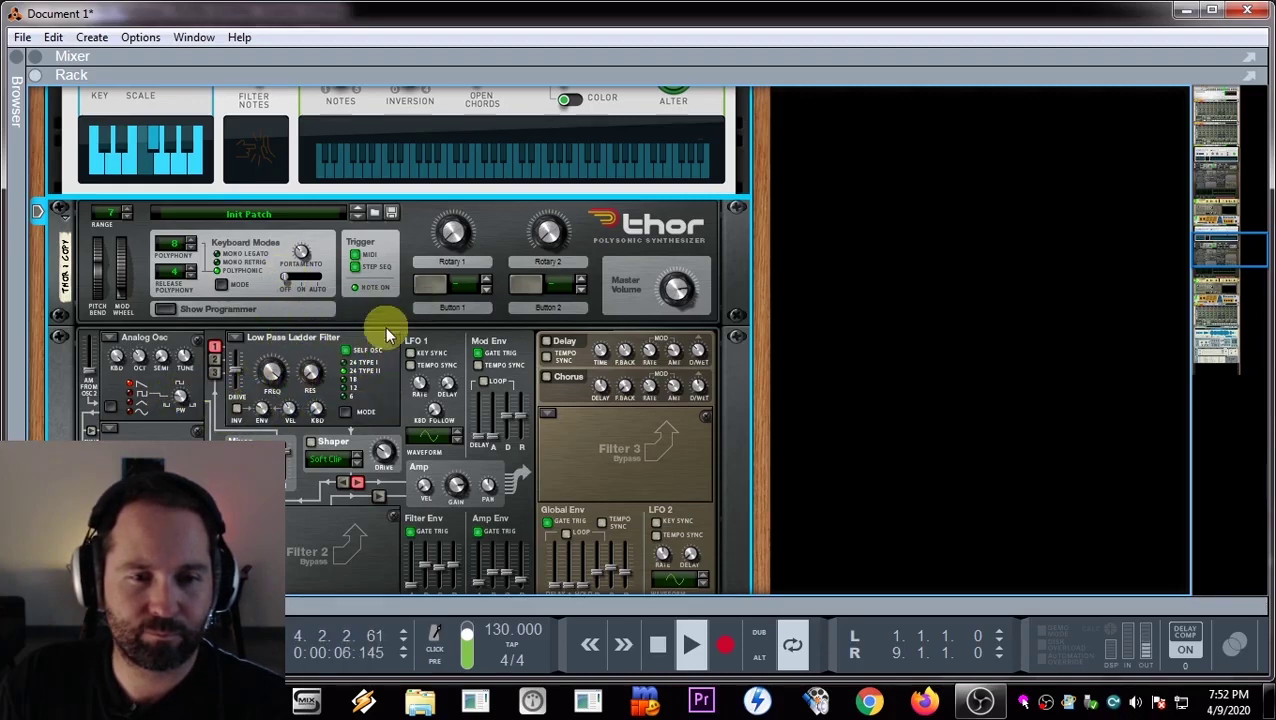
pyautogui.scroll(-1, 275, 410)
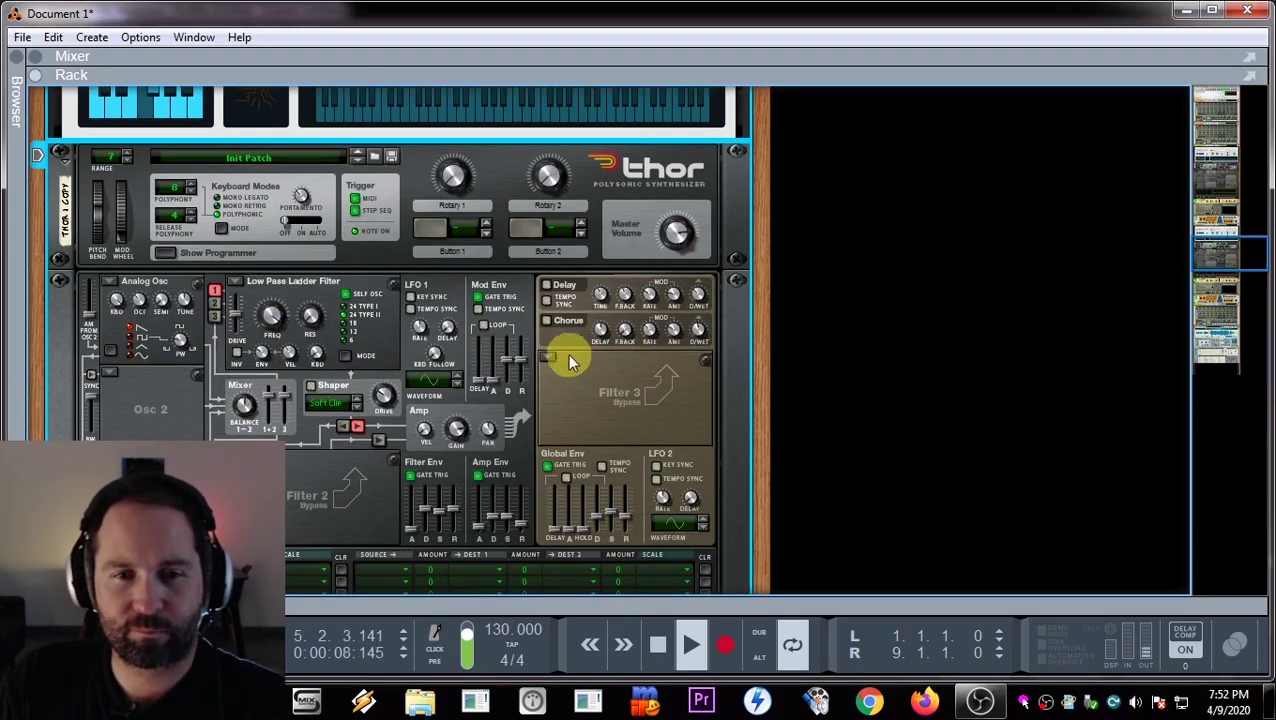
pyautogui.click(547, 321)
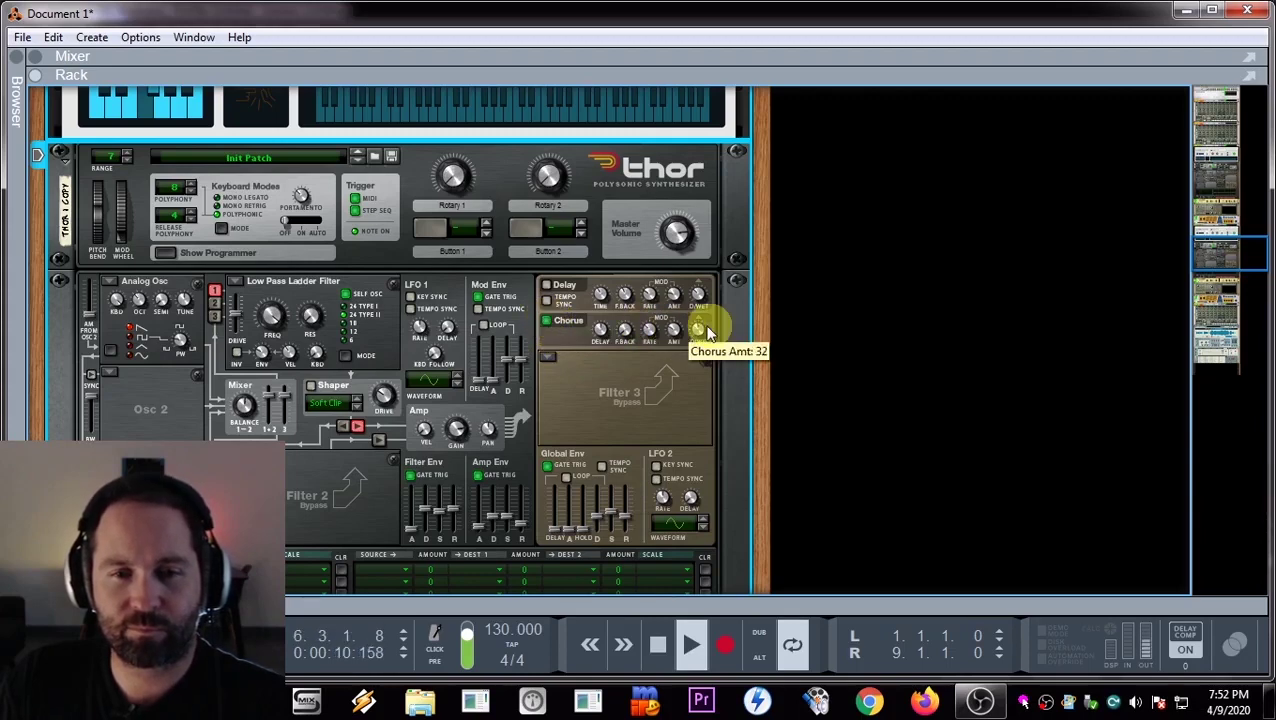
# - Add Analog oscillators to the copied Thor's empty slots and route all three oscillators into the Low Pass Ladder Filter
pyautogui.click(106, 373)
pyautogui.click(173, 394)
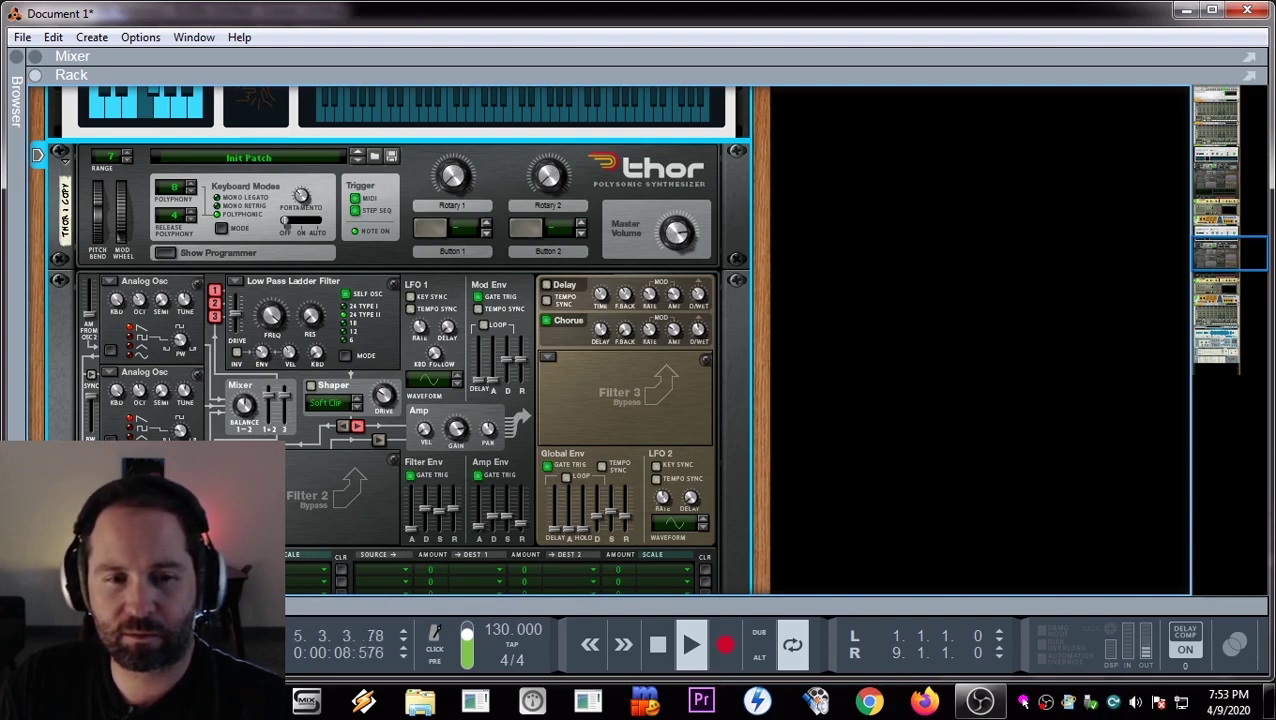
pyautogui.click(214, 303)
pyautogui.click(214, 290)
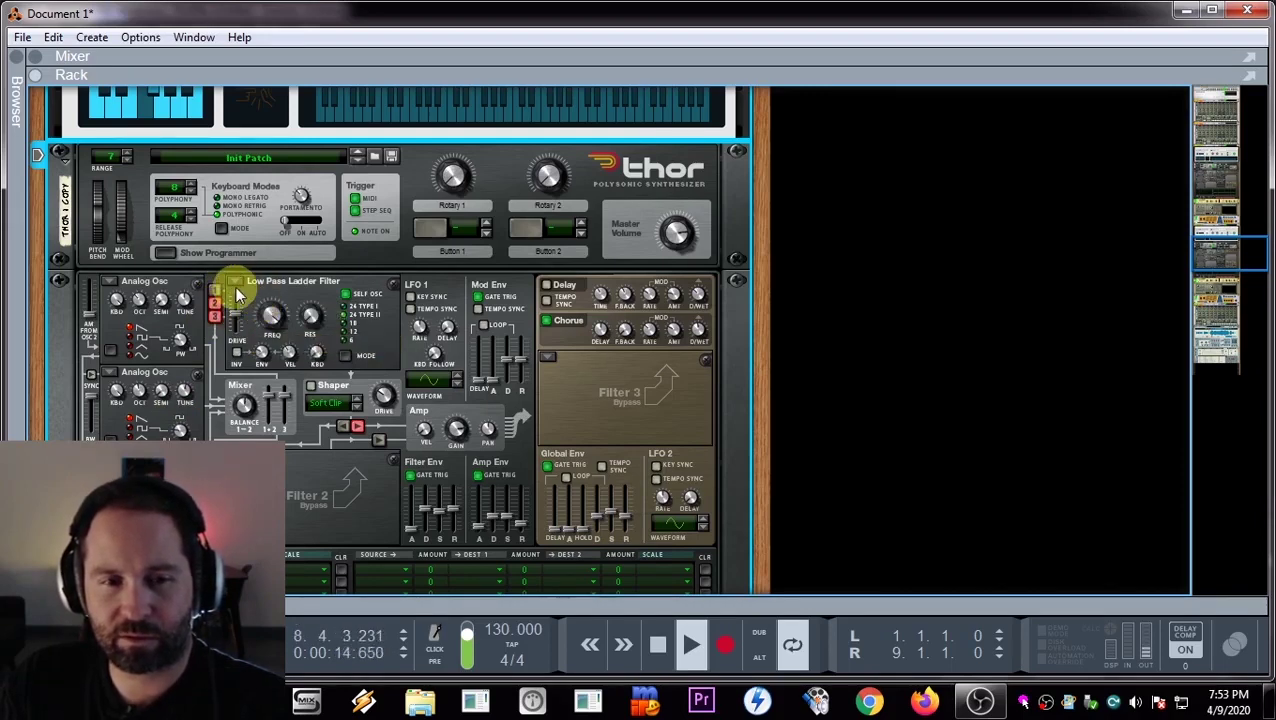
pyautogui.click(214, 291)
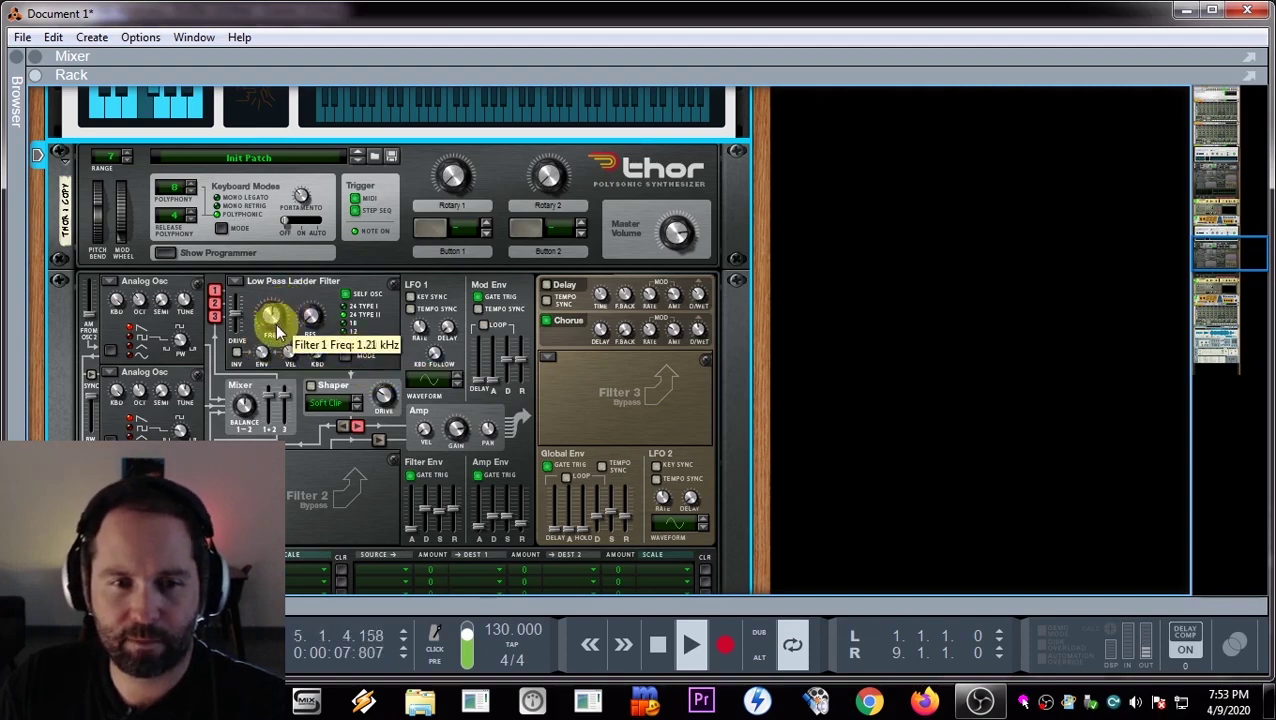
# - Fine-tune the copied Thor's ladder filter frequency and the gate length of the copied RPG-8 arpeggiator
pyautogui.moveTo(280, 330); pyautogui.dragTo(279, 321)
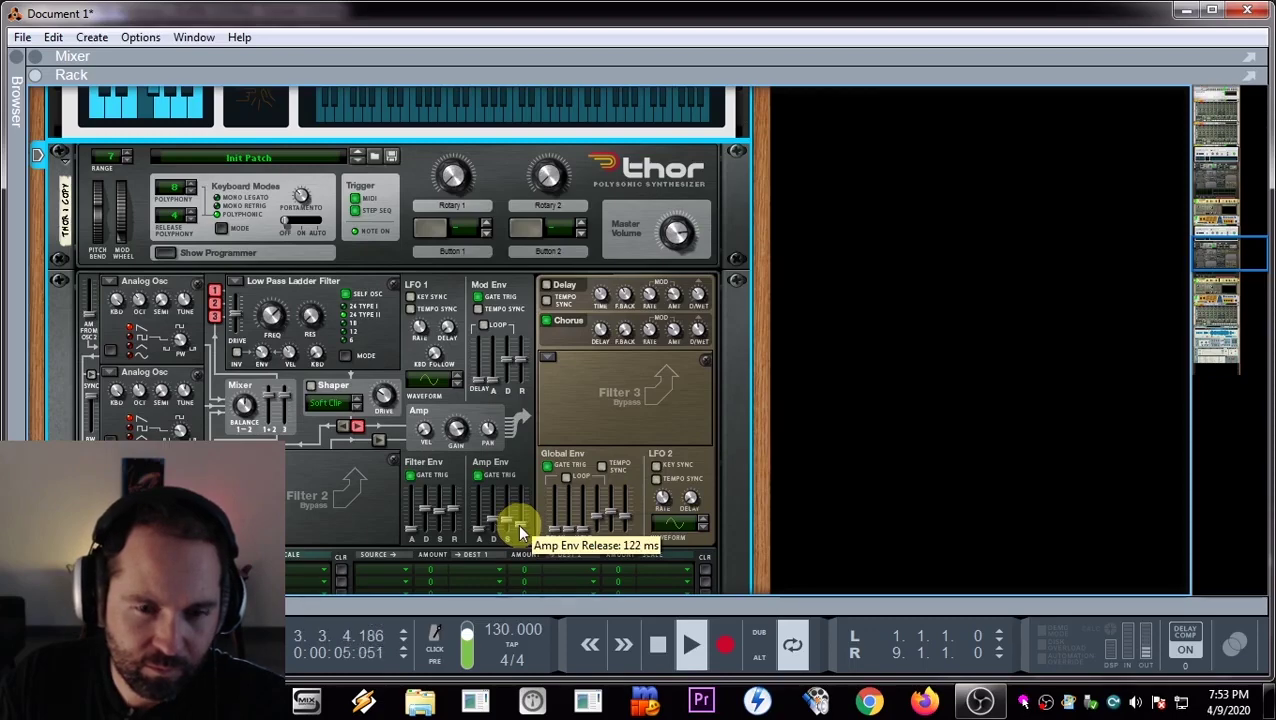
pyautogui.scroll(-6, 519, 532)
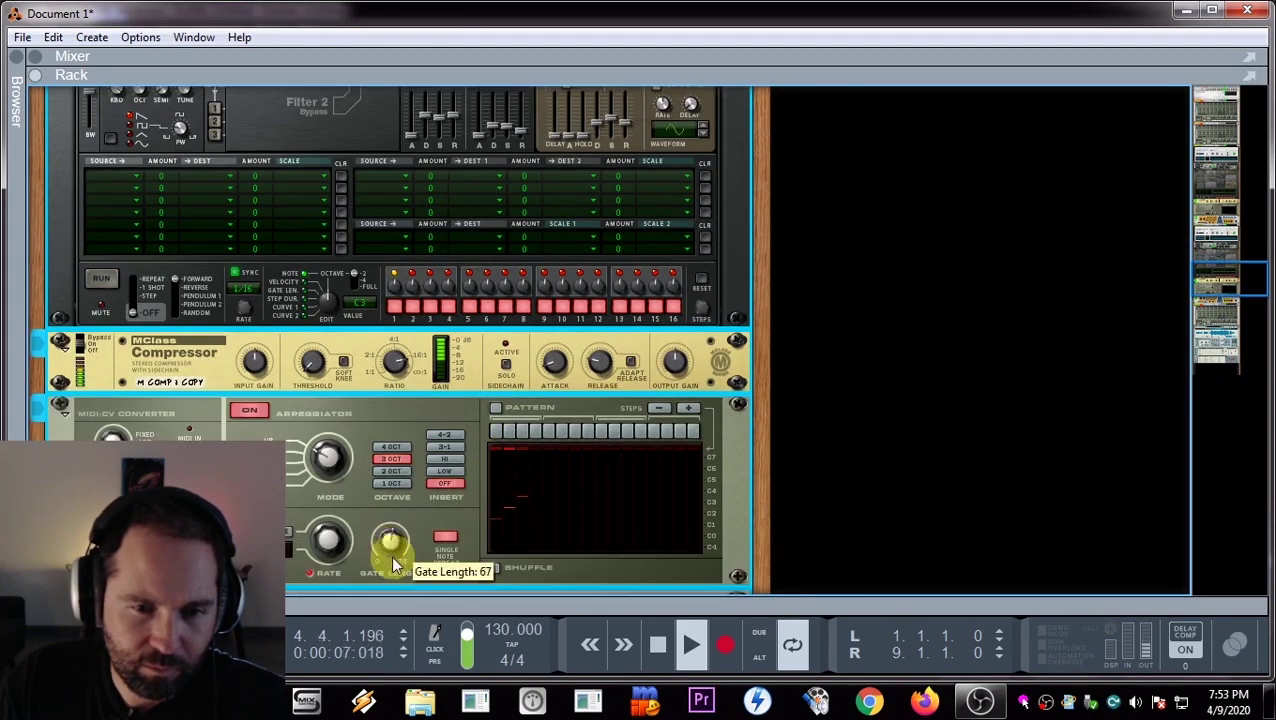
pyautogui.moveTo(391, 563); pyautogui.dragTo(398, 565)
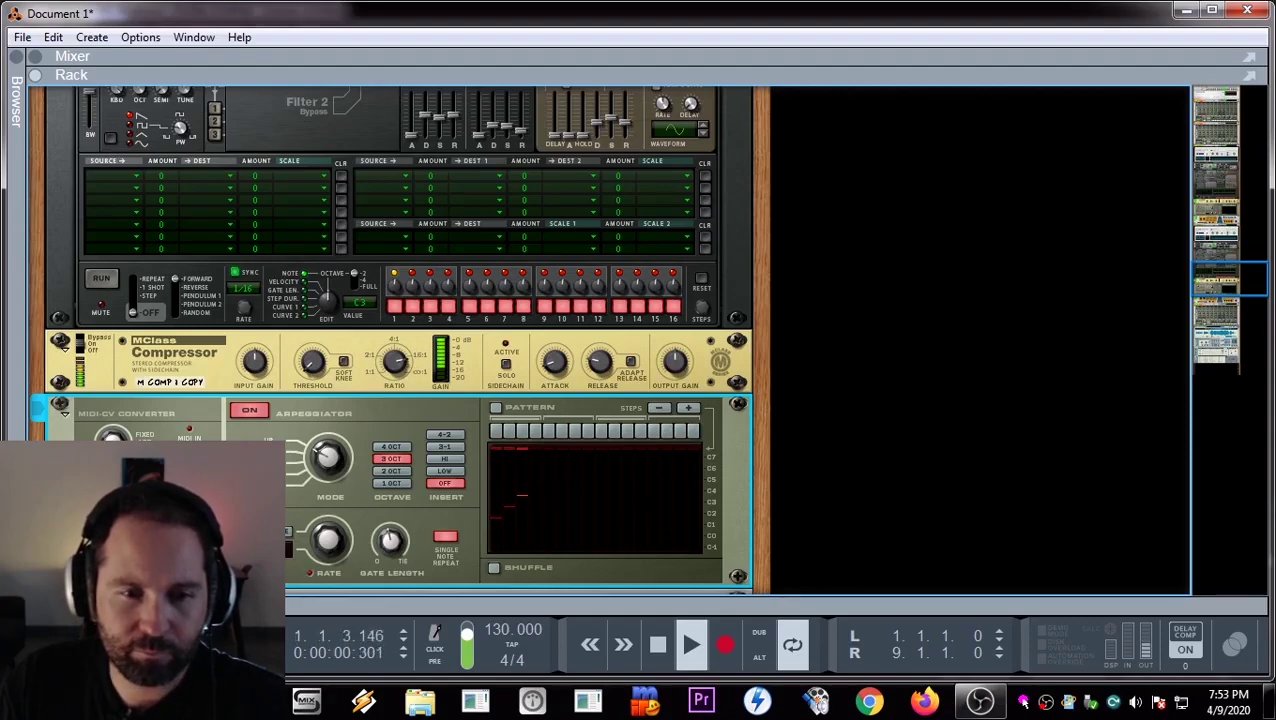
# - Try to add another MClass Compressor after the copied Thor, and undo the addition
pyautogui.scroll(6, 505, 408)
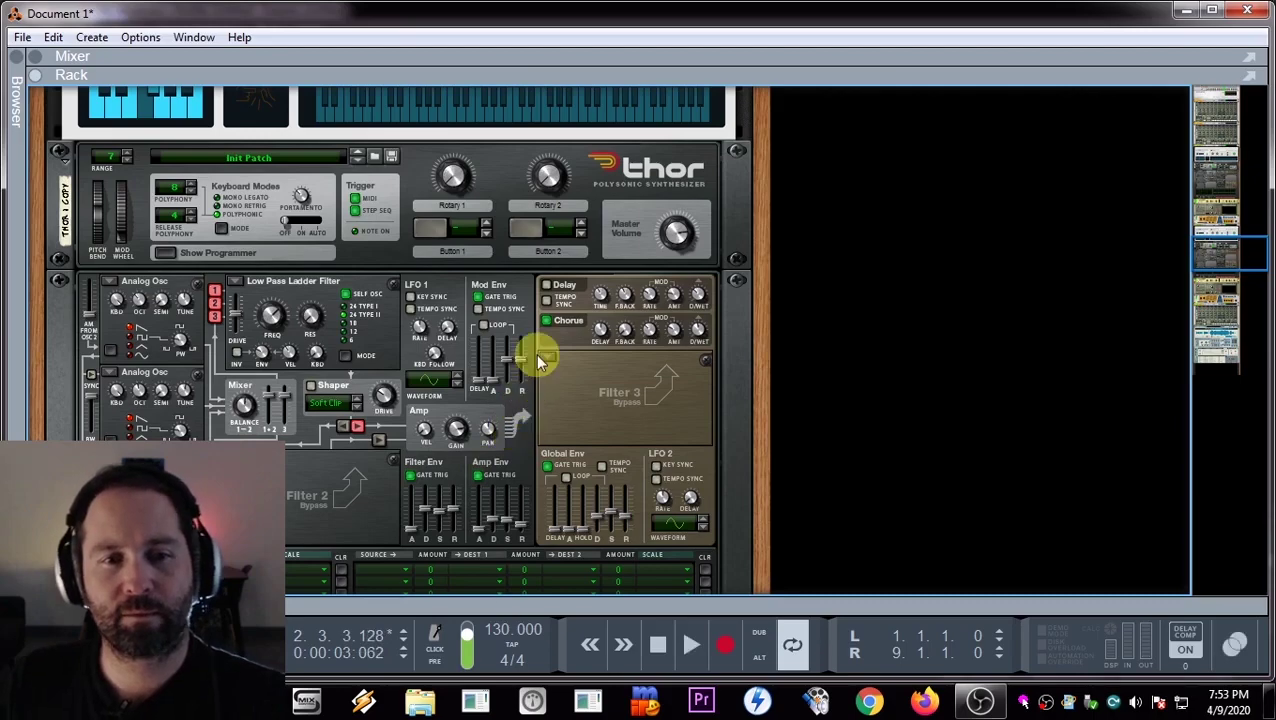
pyautogui.scroll(4, 579, 347)
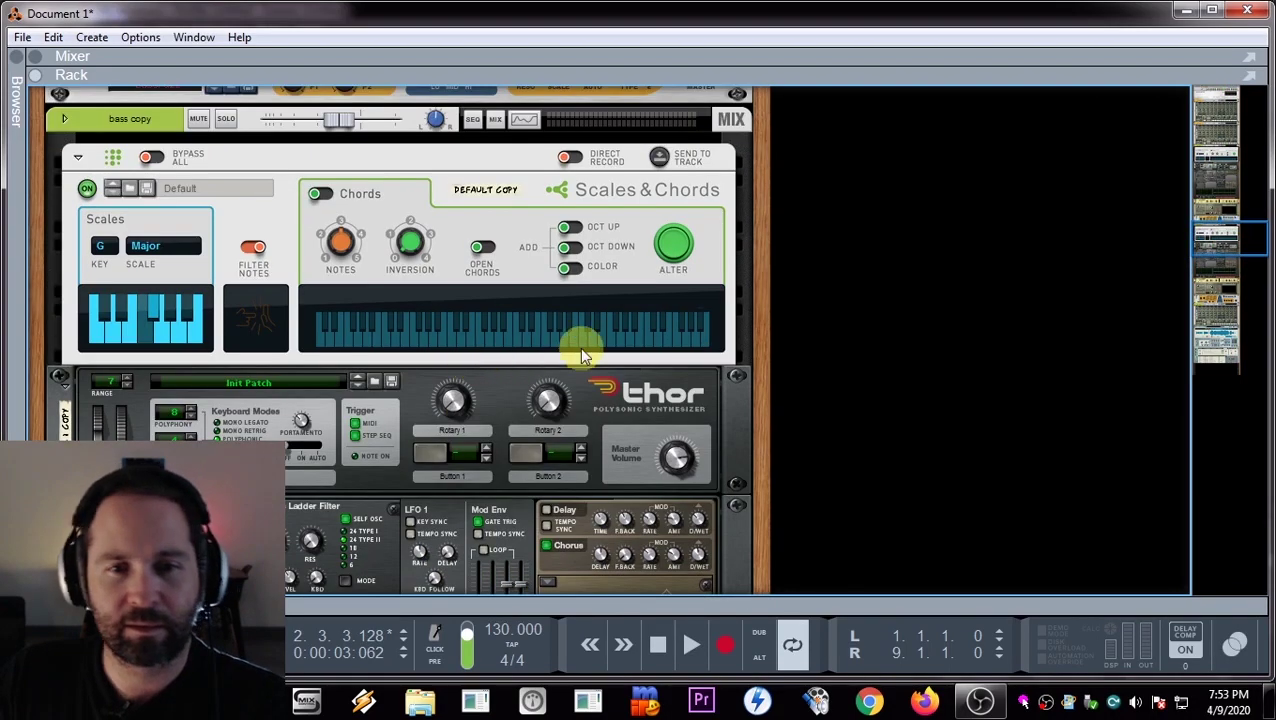
pyautogui.scroll(-6, 429, 287)
pyautogui.rightClick(350, 442)
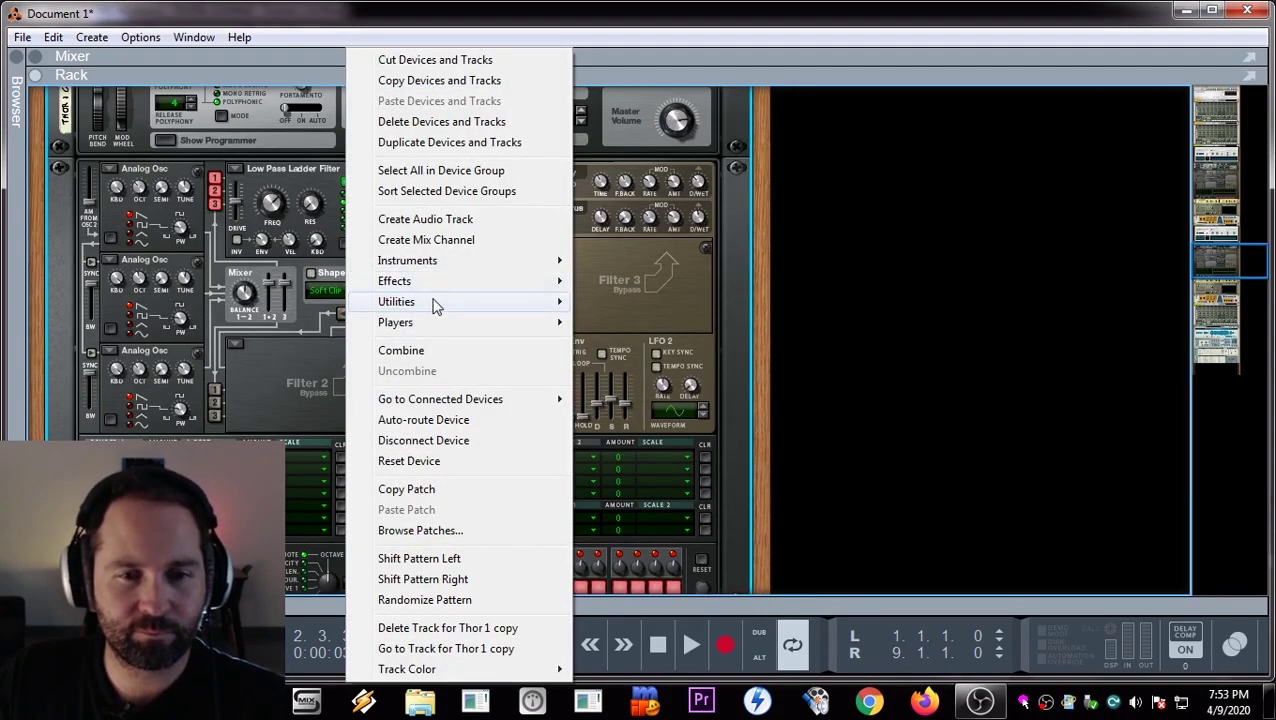
pyautogui.moveTo(435, 305)
pyautogui.moveTo(472, 283)
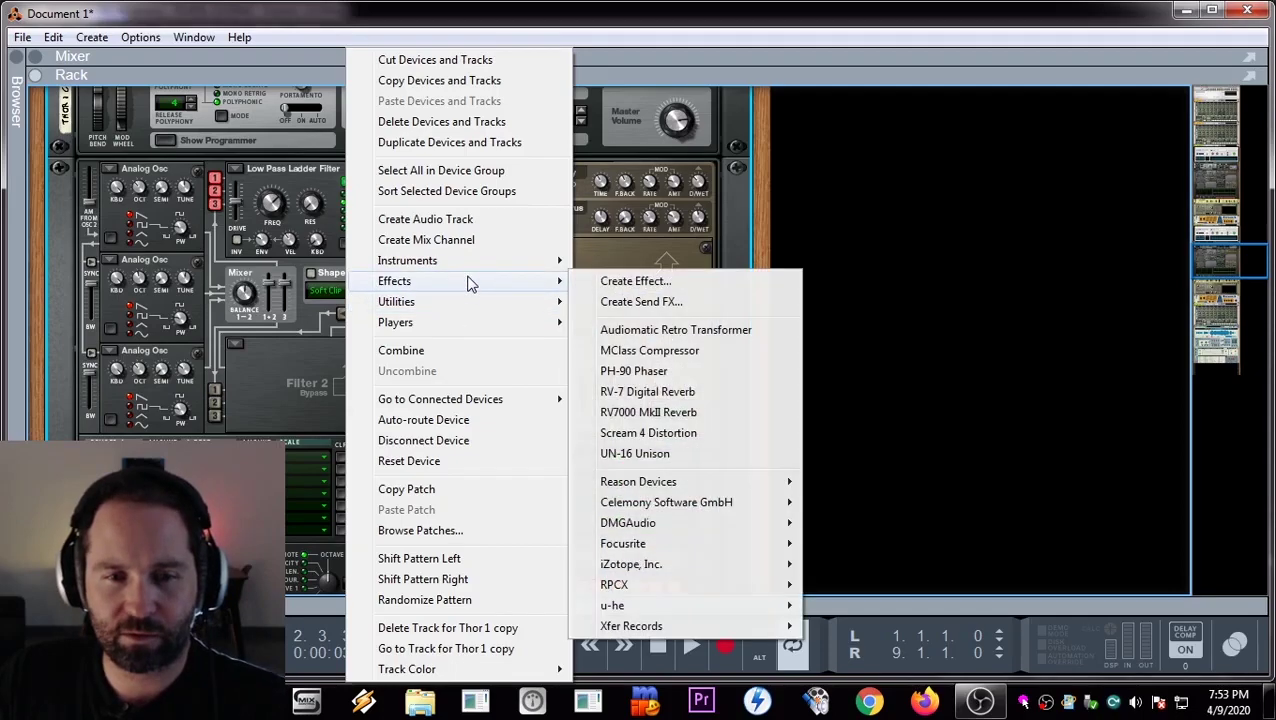
pyautogui.click(678, 351)
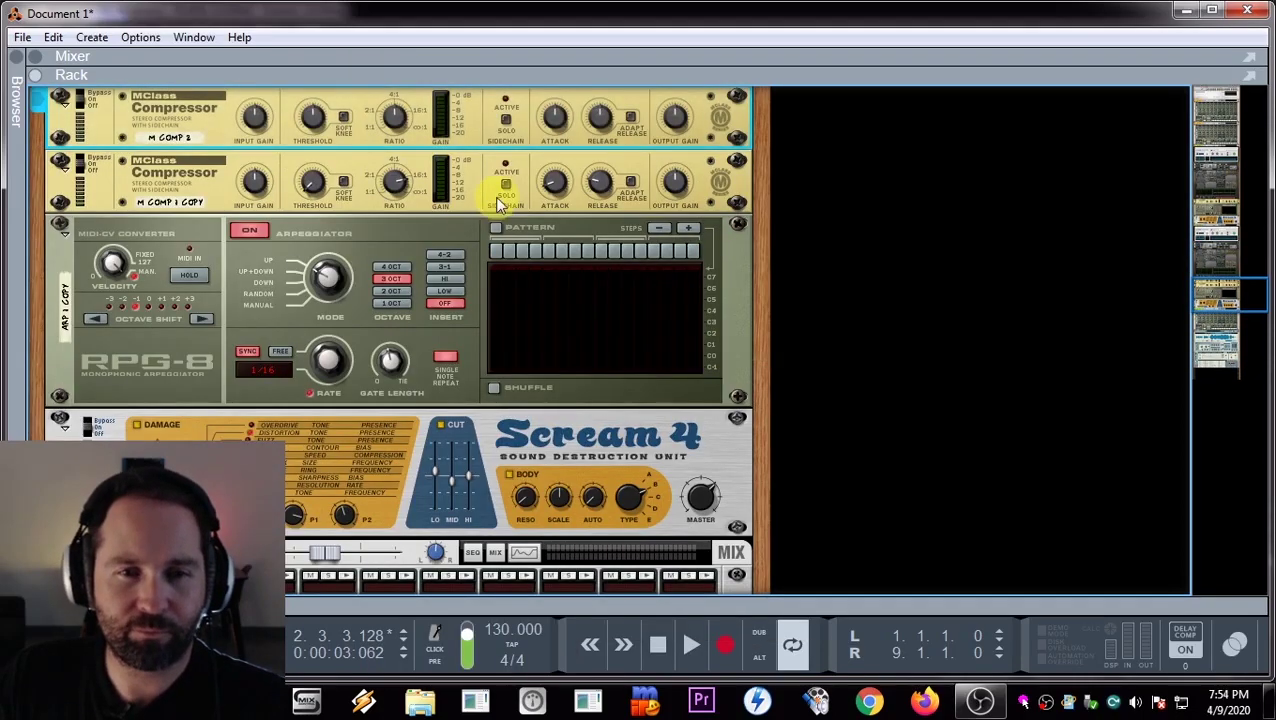
pyautogui.scroll(3, 478, 290)
pyautogui.scroll(3, 476, 286)
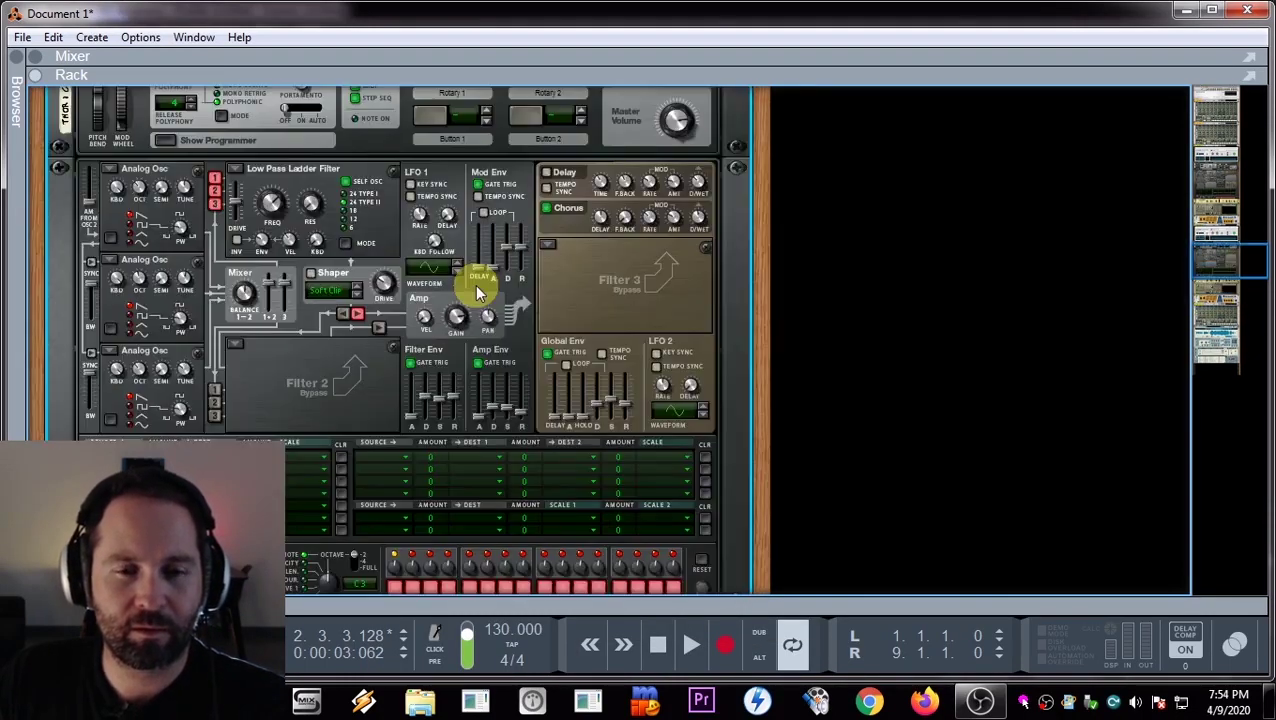
pyautogui.hotkey('ctrl', 'z')
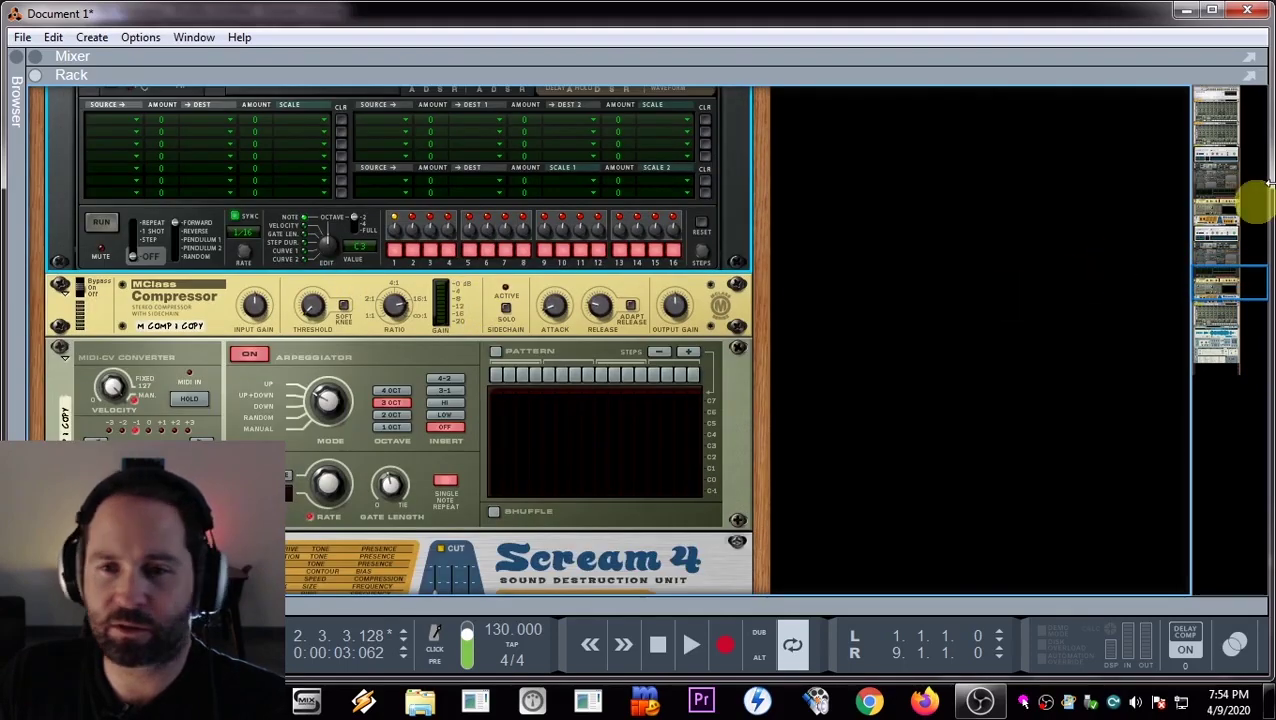
# - Duplicate the kick bass Redrum to serve as another sidechain trigger
pyautogui.press('Tab')
pyautogui.press('Tab')
pyautogui.click(1230, 127)
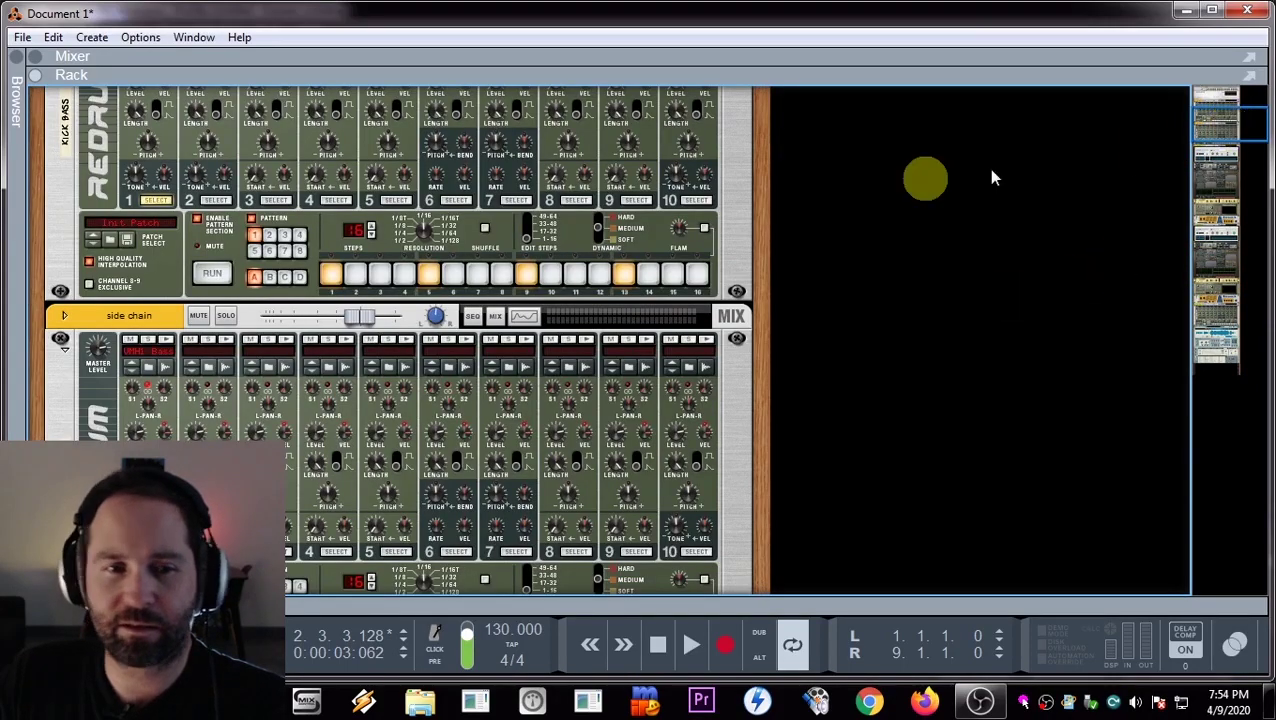
pyautogui.scroll(1, 145, 325)
pyautogui.rightClick(75, 297)
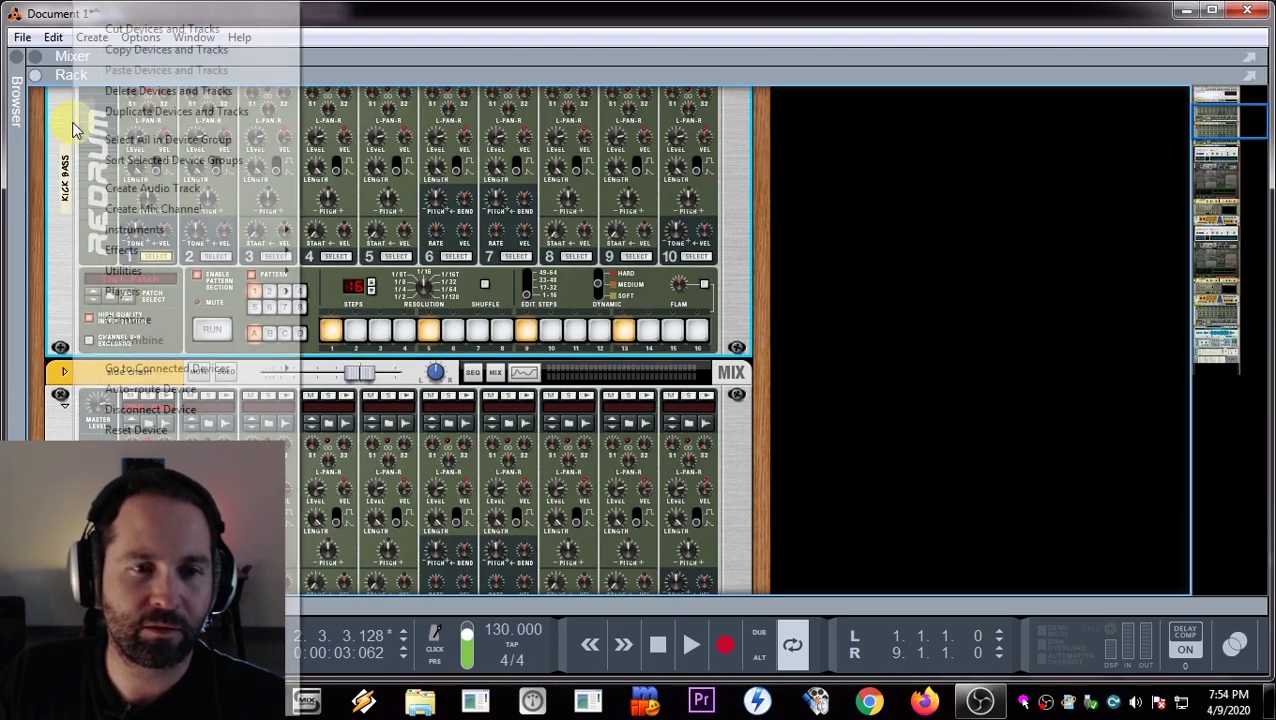
pyautogui.click(142, 110)
# - Route the duplicated Redrum's left stereo output into the sidechain input of the M Comp 1 copy compressor
pyautogui.press('Tab')
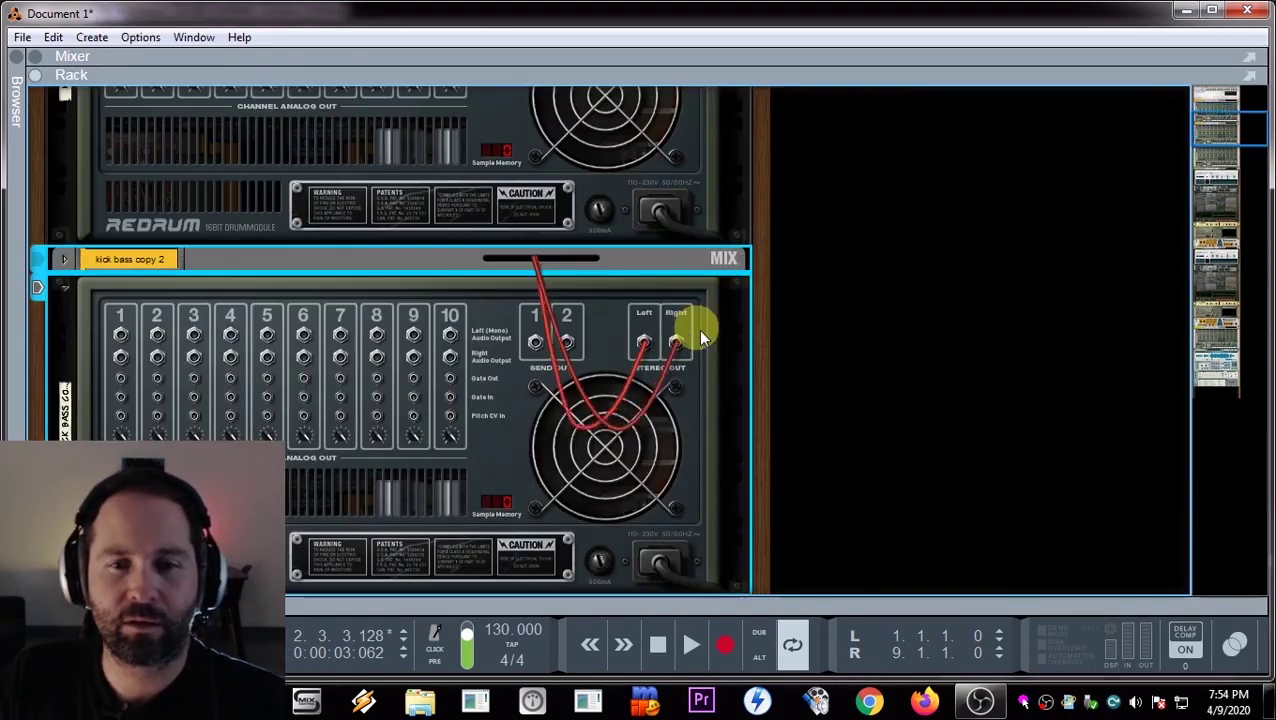
pyautogui.rightClick(646, 346)
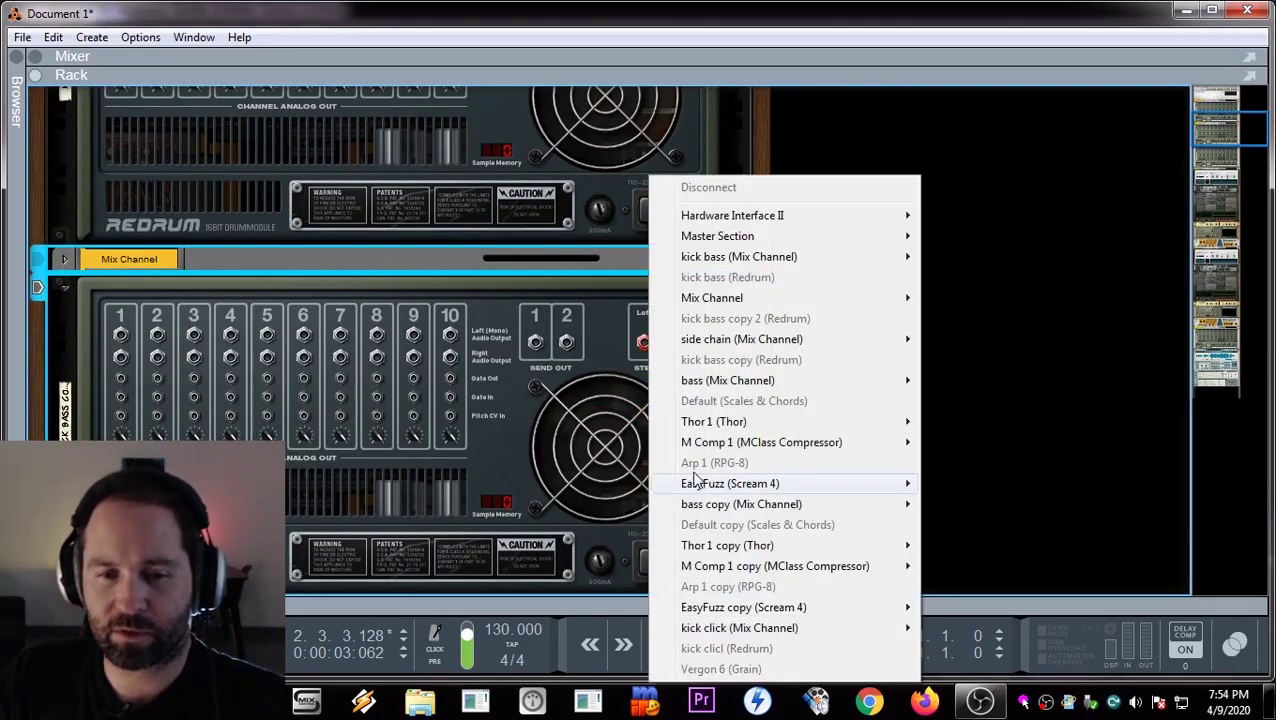
pyautogui.moveTo(813, 605)
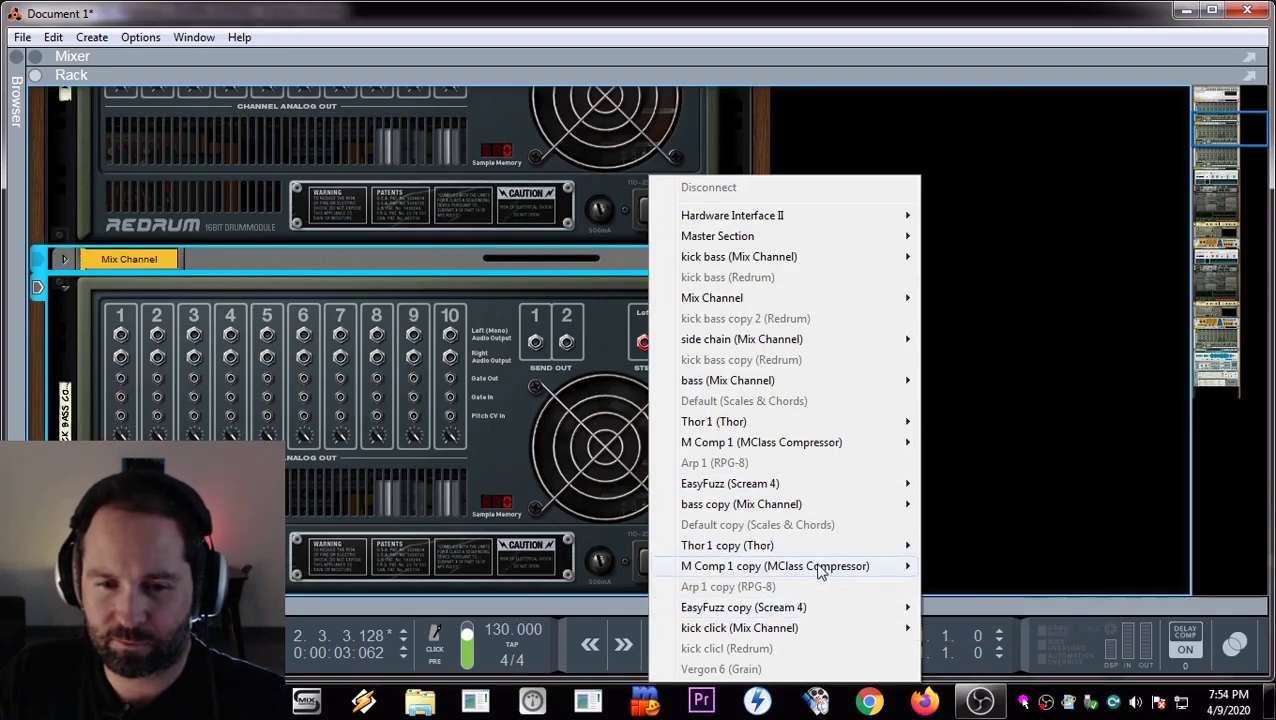
pyautogui.moveTo(817, 566)
pyautogui.click(1028, 605)
pyautogui.press('Tab')
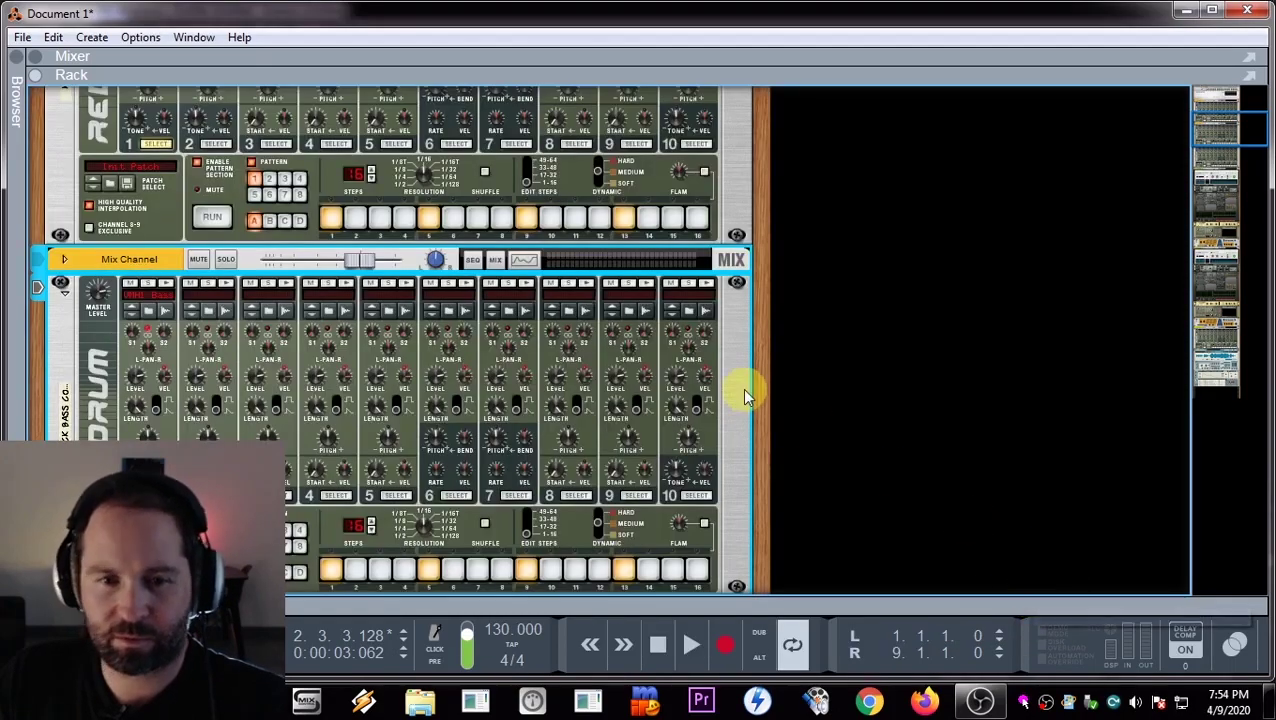
# - Adjust the release of the M Comp 1 copy compressor during playback
pyautogui.scroll(-10, 746, 393)
pyautogui.scroll(10, 692, 445)
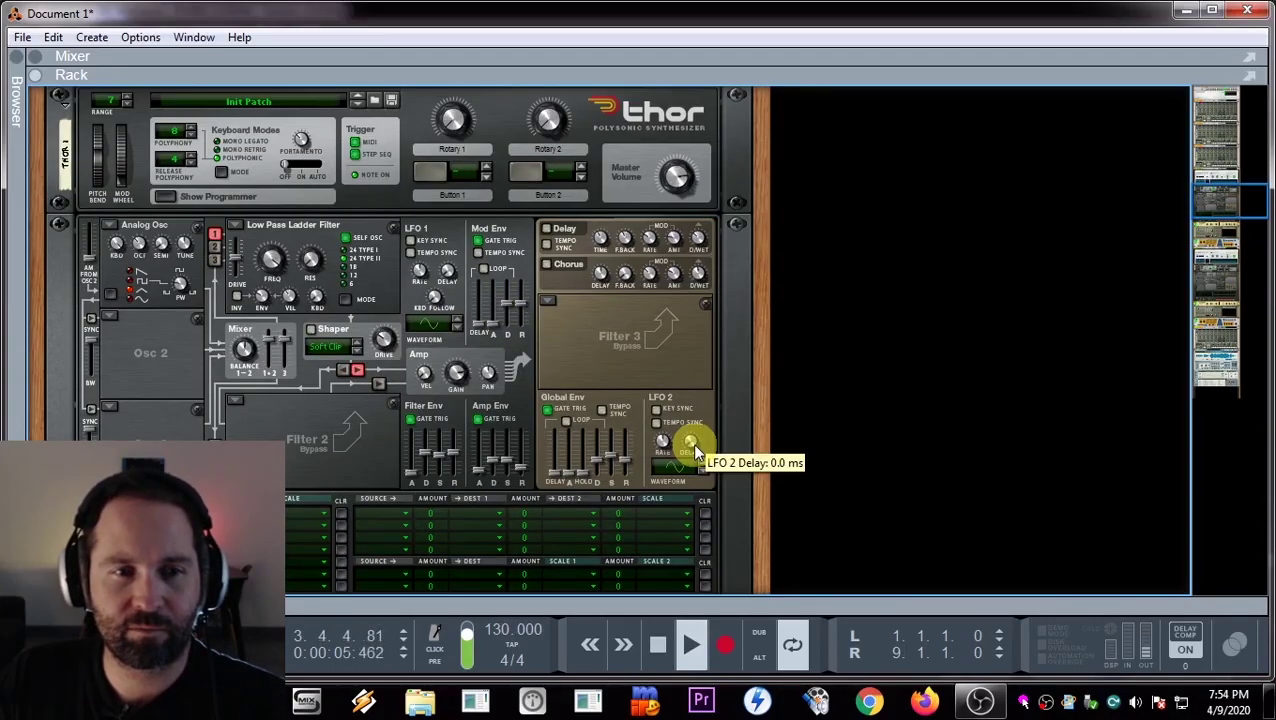
pyautogui.scroll(-12, 692, 445)
pyautogui.scroll(5, 694, 440)
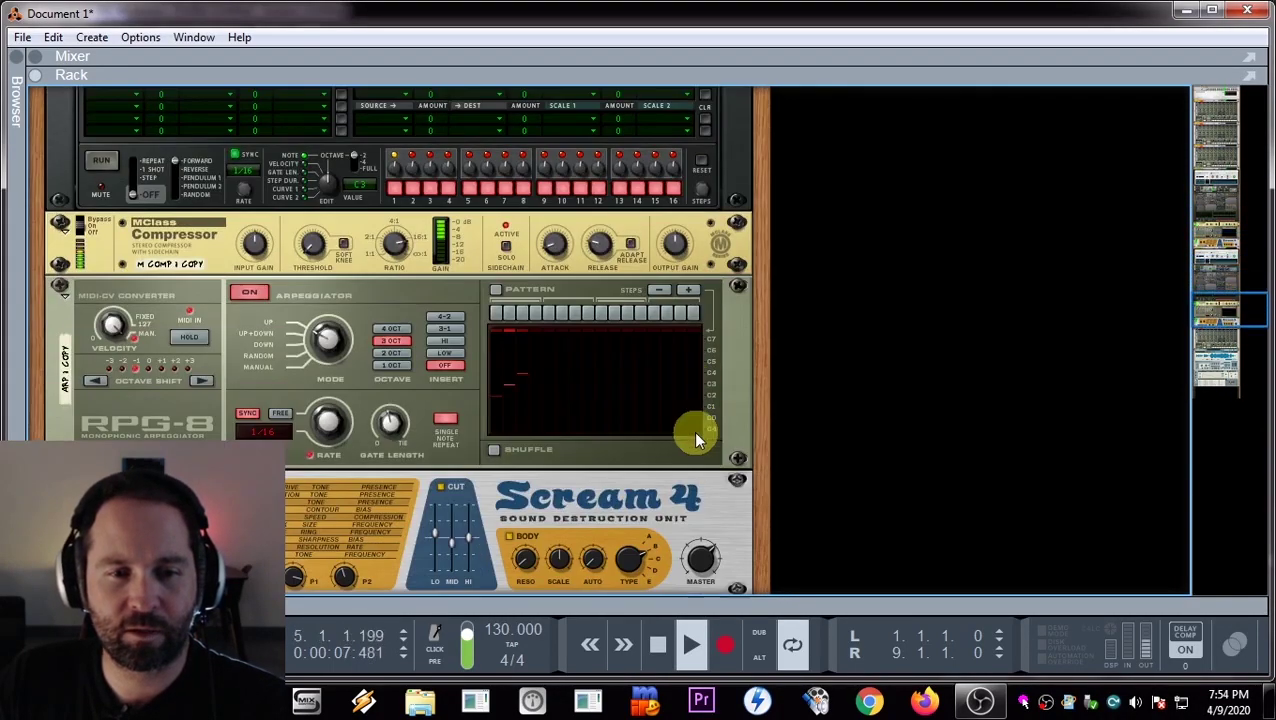
pyautogui.click(557, 247)
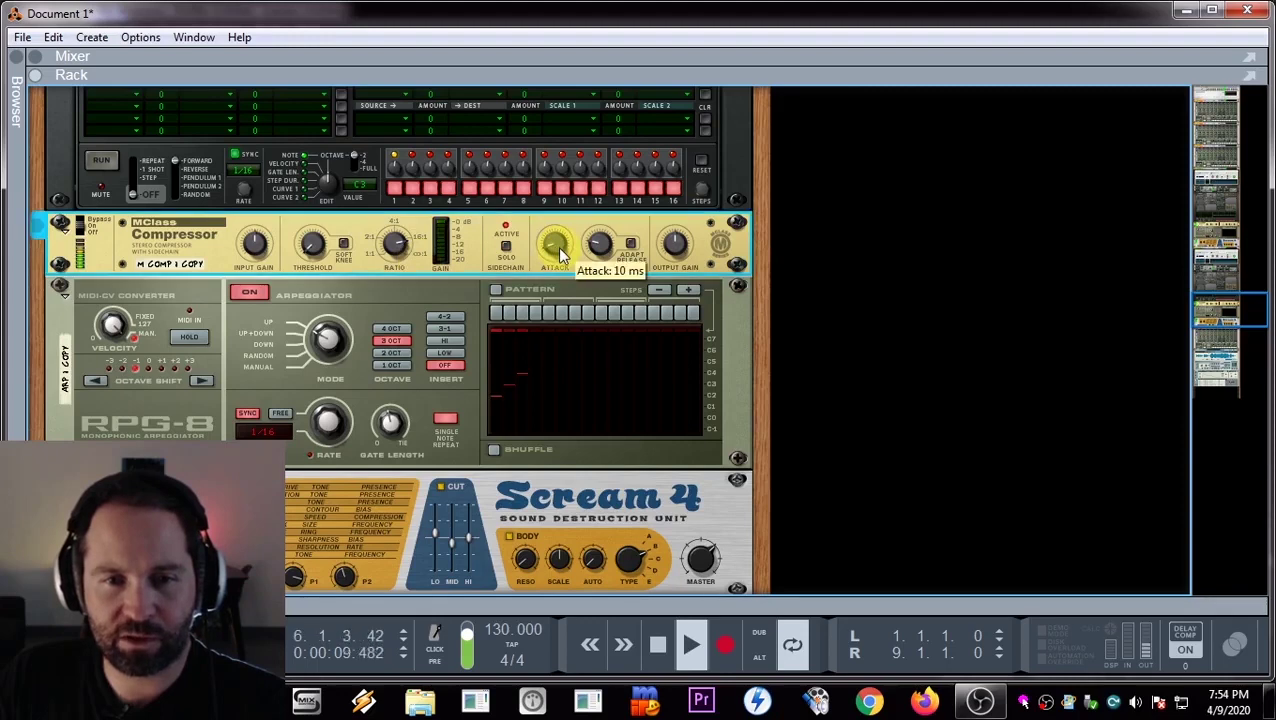
pyautogui.moveTo(600, 252); pyautogui.dragTo(605, 242)
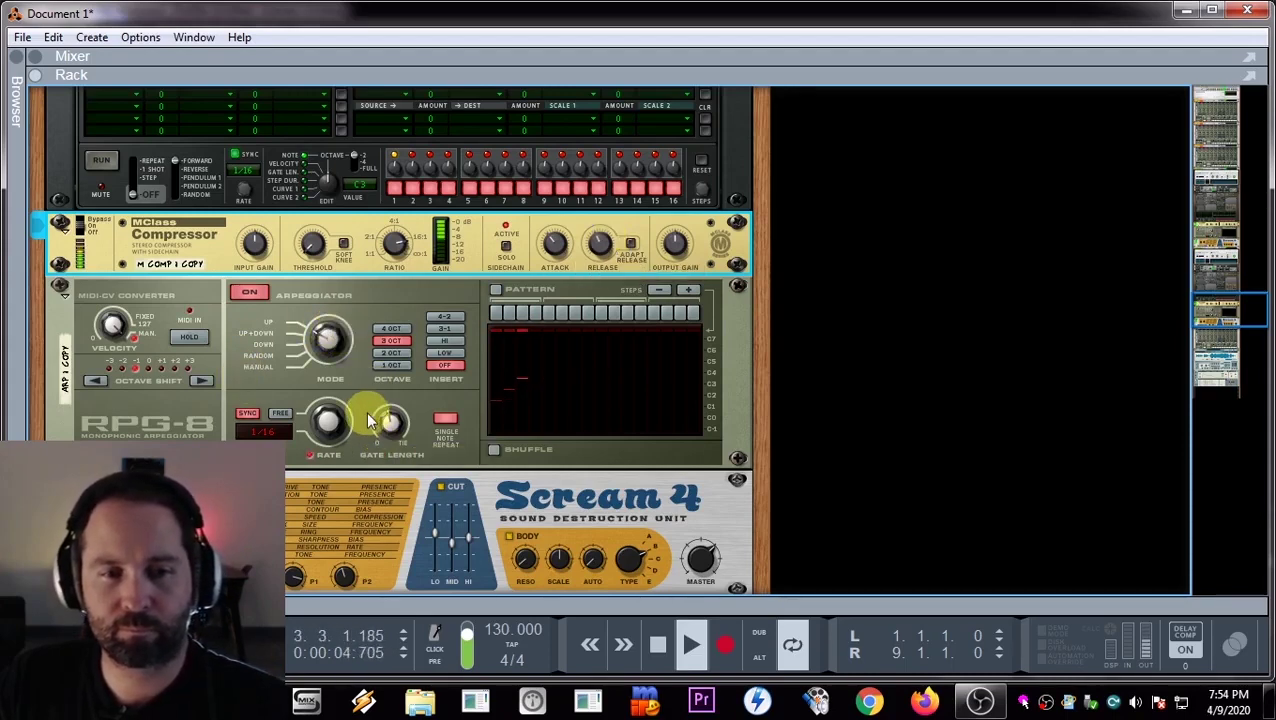
# - Stop playback and duplicate the copied Thor together with its associated devices and track
pyautogui.scroll(5, 369, 420)
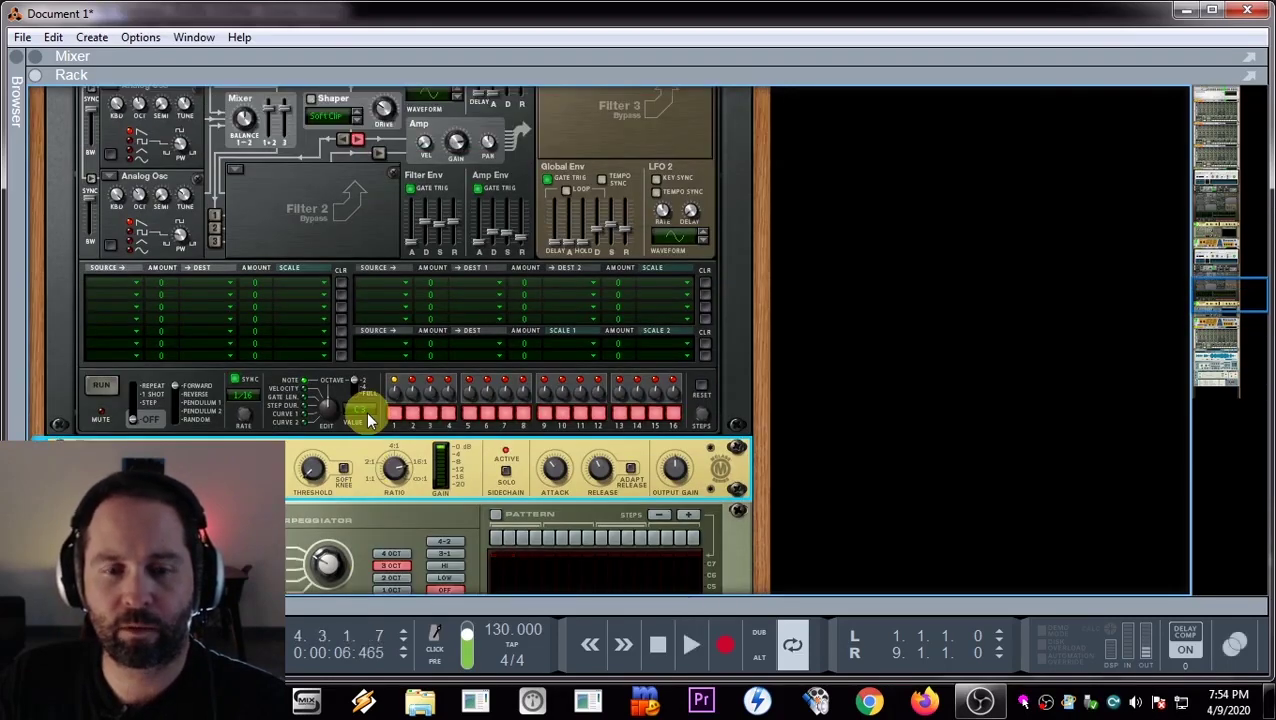
pyautogui.scroll(4, 64, 204)
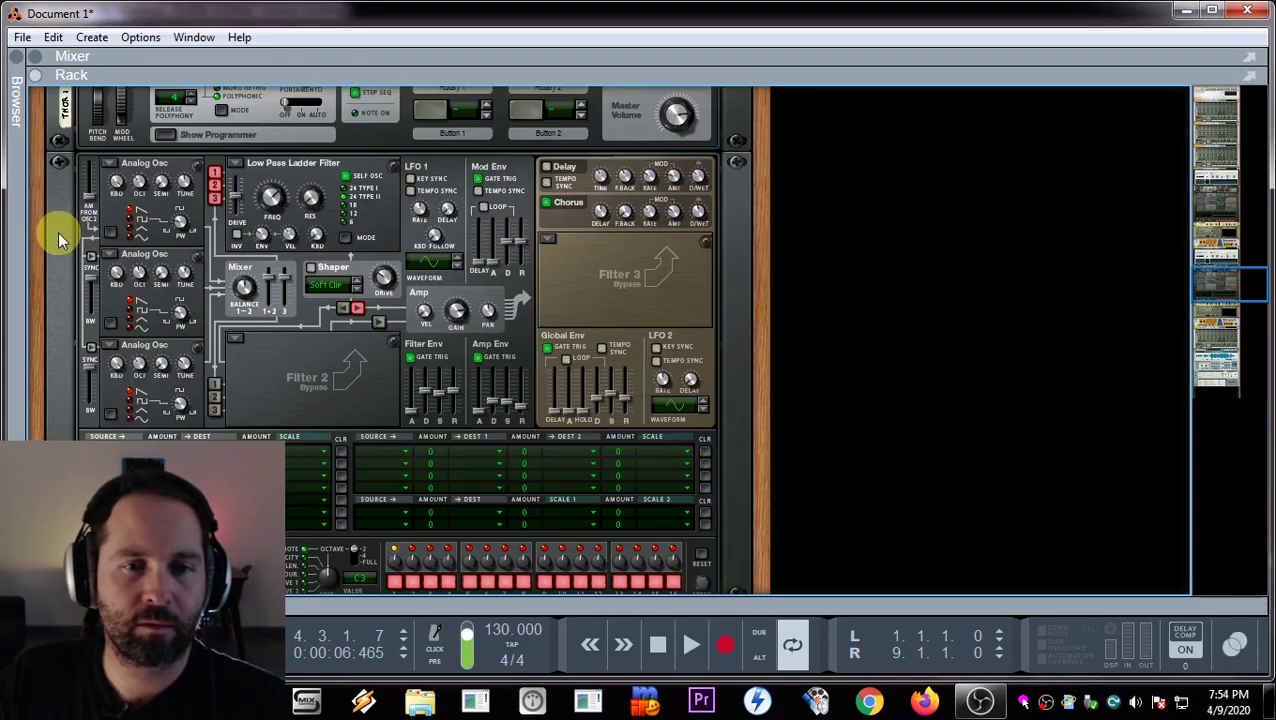
pyautogui.rightClick(54, 191)
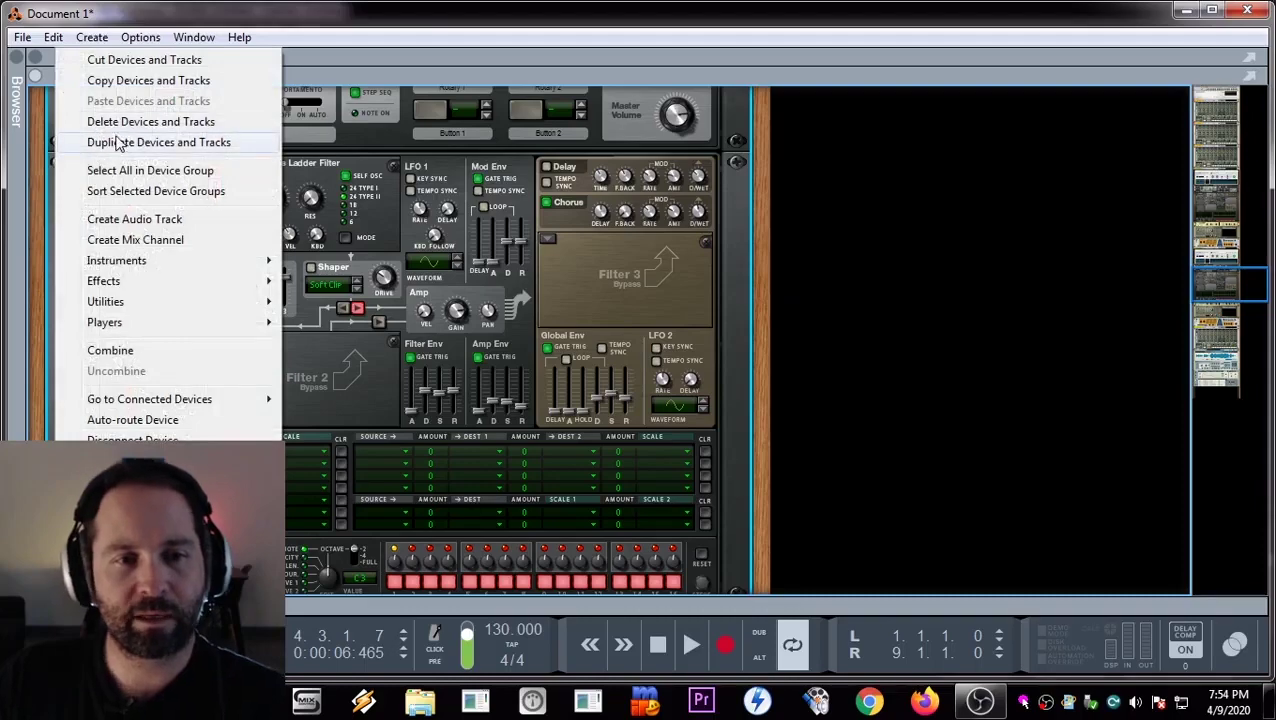
pyautogui.click(117, 143)
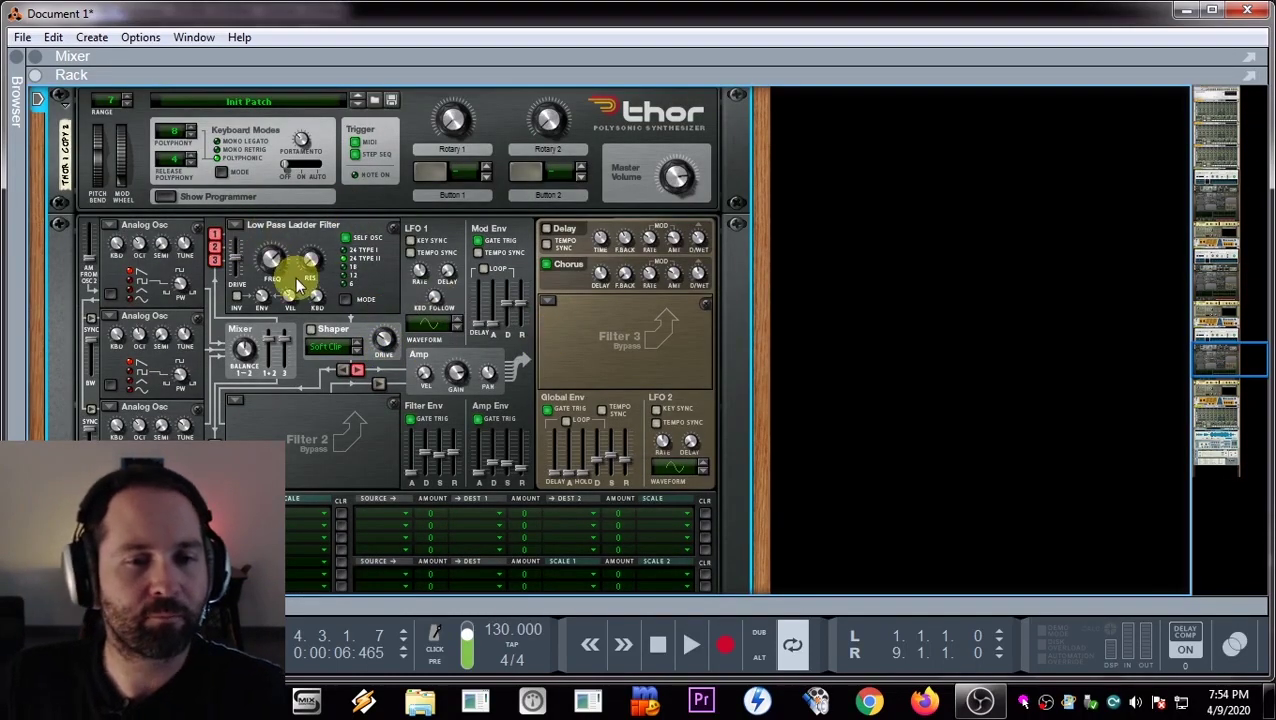
# - Replace the Analog oscillators in the newest Thor copy with Multi Oscillators
pyautogui.scroll(1, 287, 268)
pyautogui.click(112, 283)
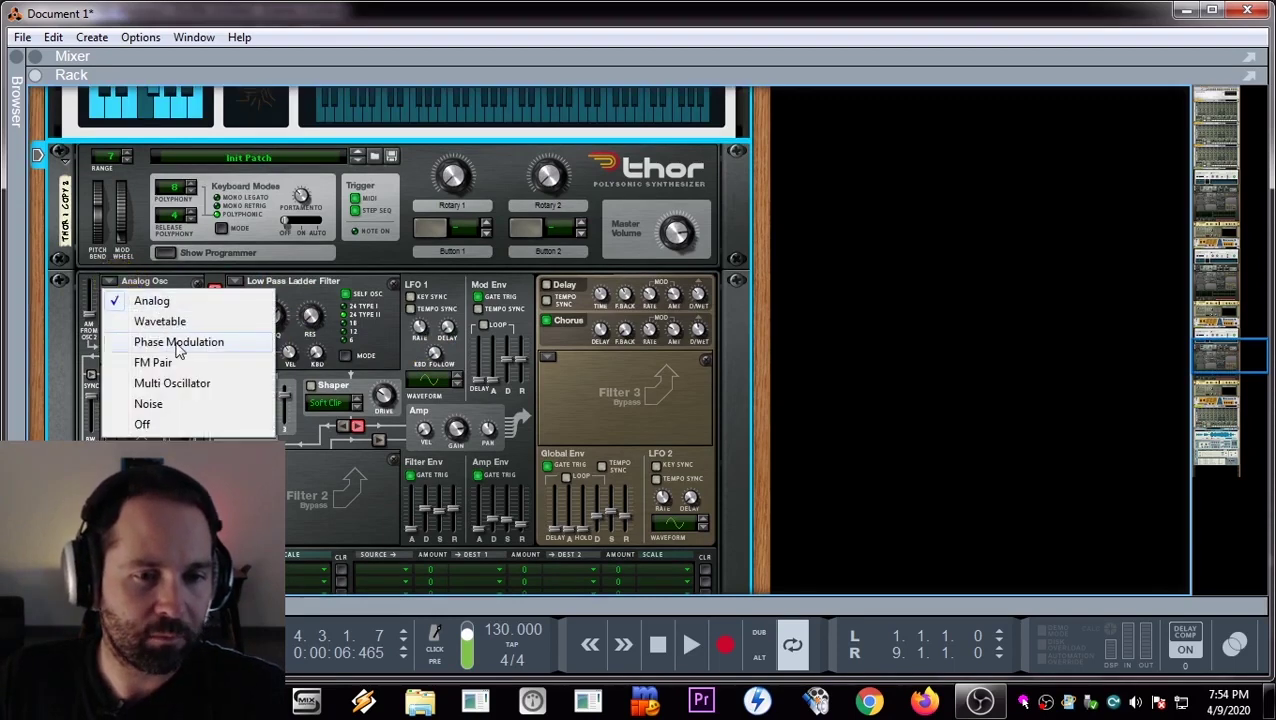
pyautogui.click(183, 390)
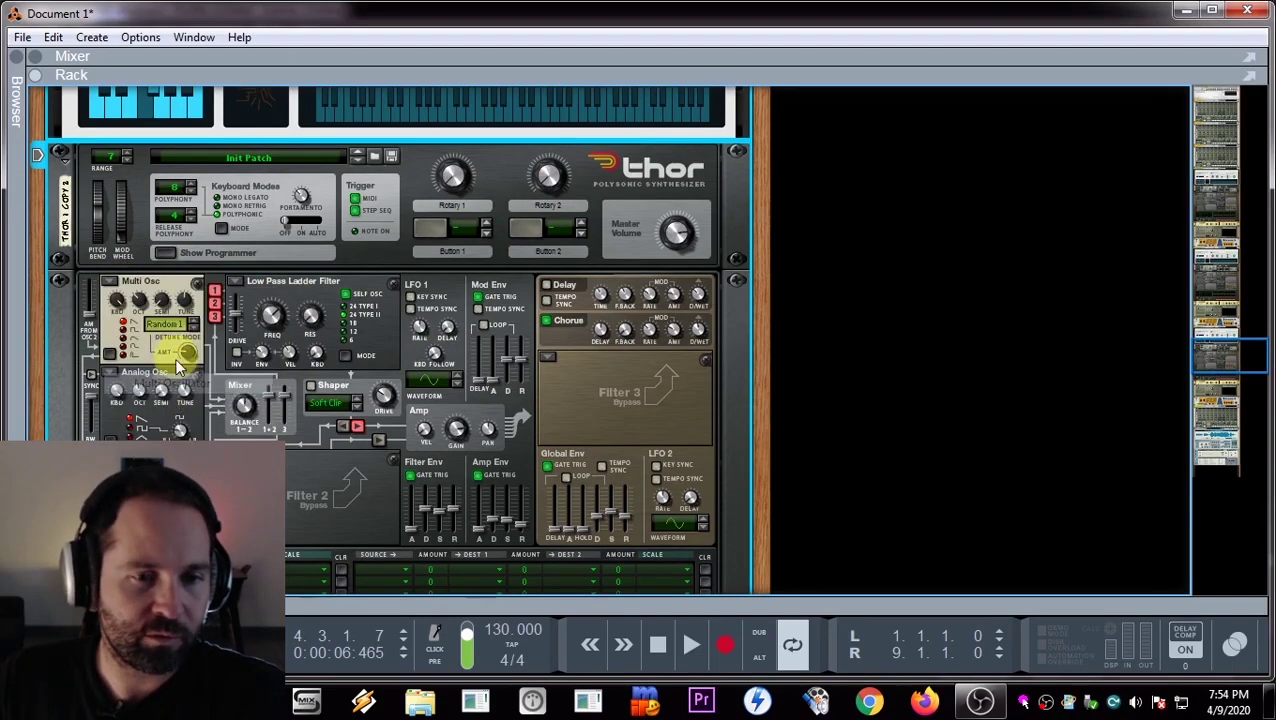
pyautogui.click(110, 372)
pyautogui.click(183, 475)
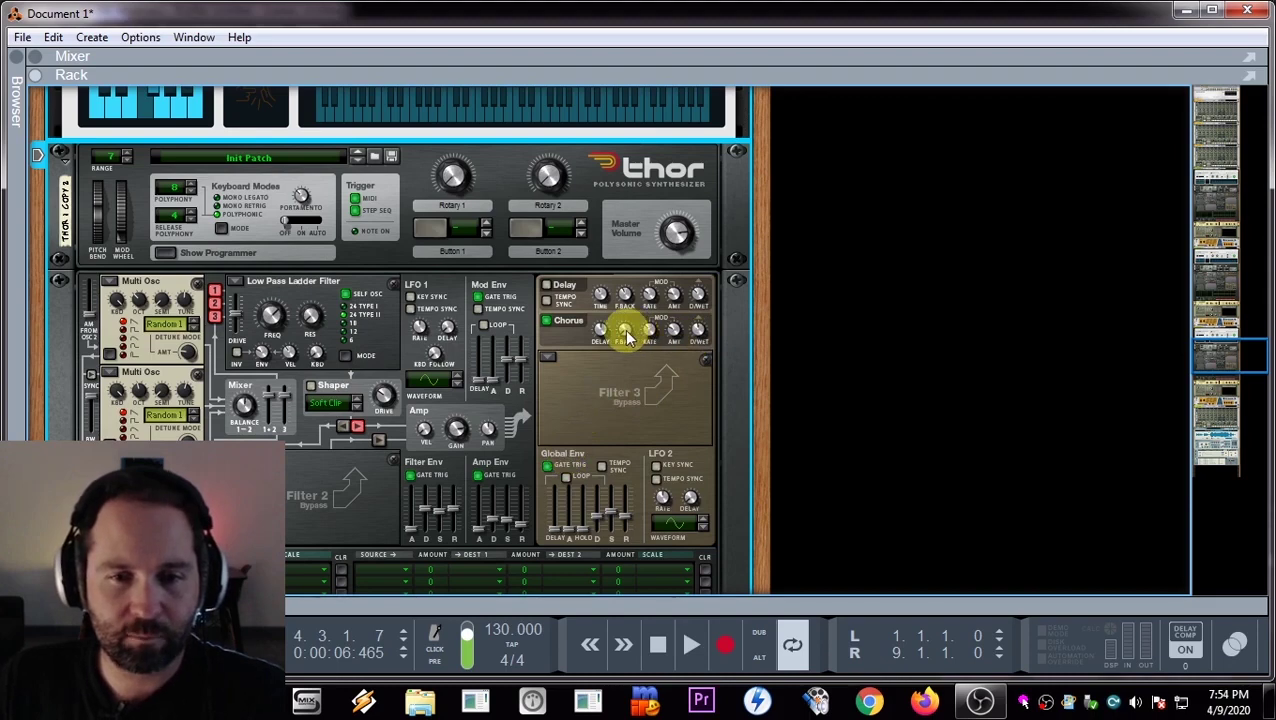
# - Turn on the shaper in the newest Thor copy and set its mode to Hard Clip
pyautogui.moveTo(630, 318)
pyautogui.moveTo(700, 325)
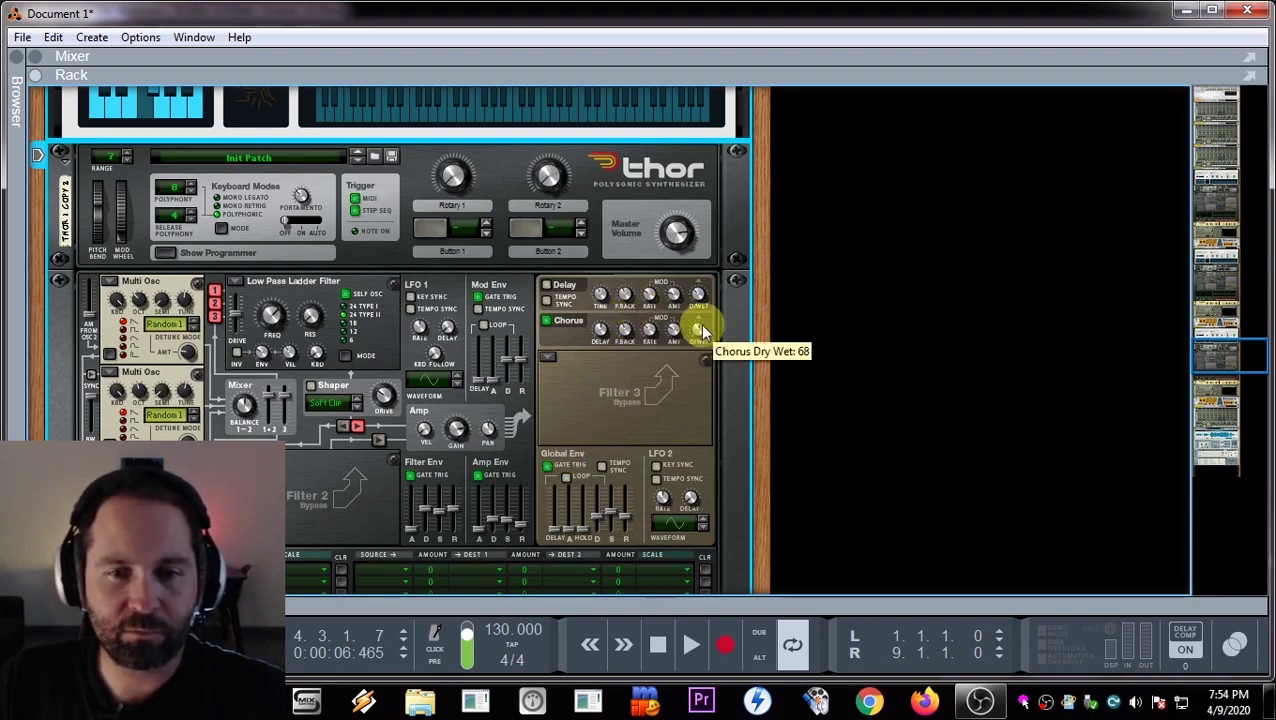
pyautogui.click(312, 388)
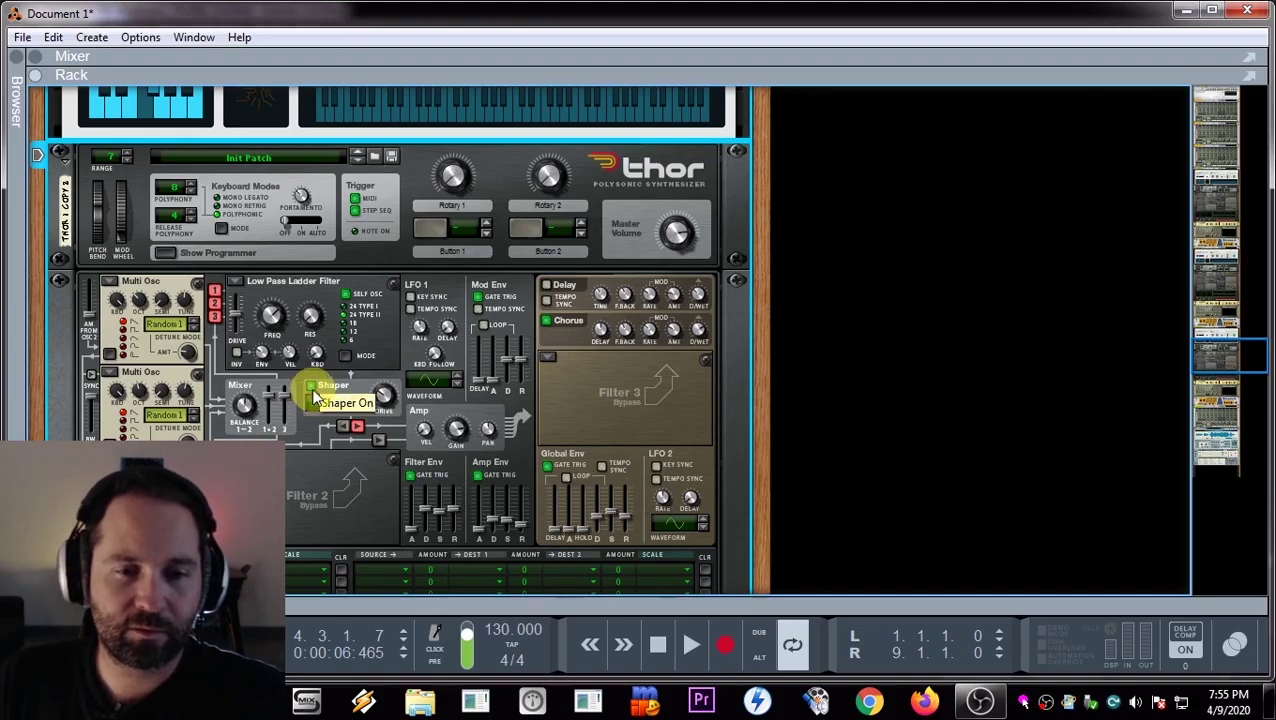
pyautogui.click(359, 407)
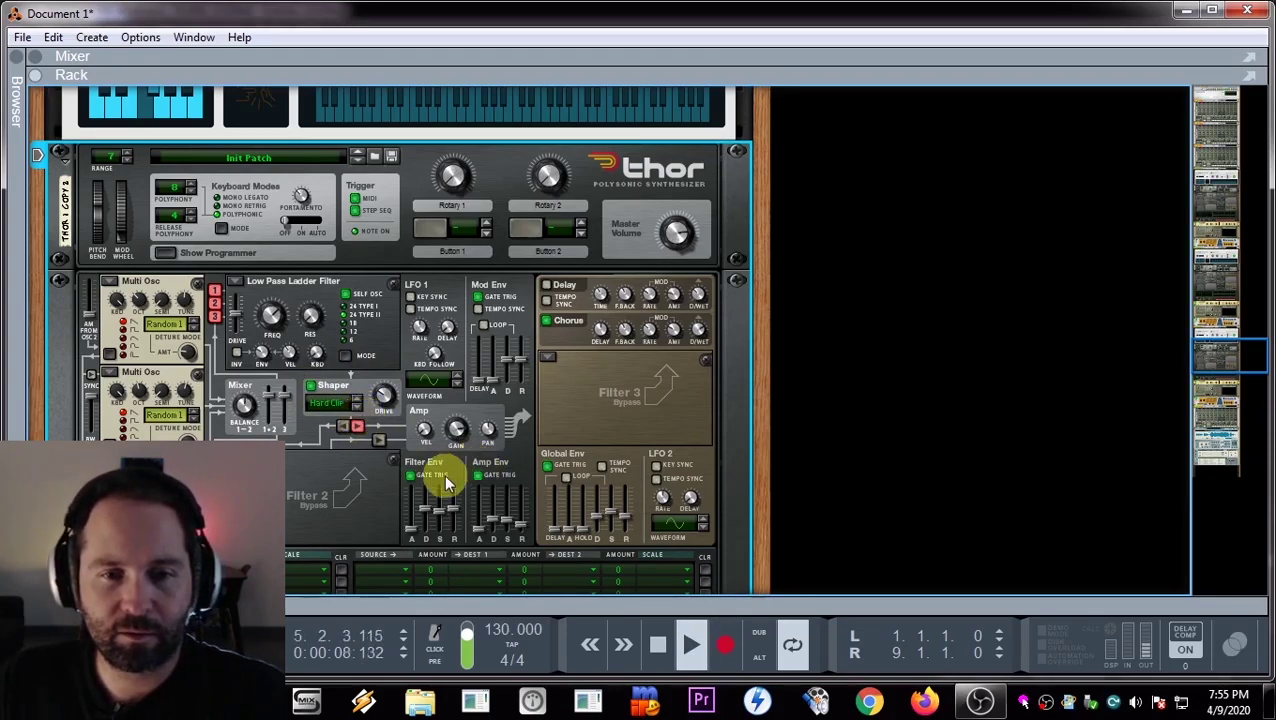
# - Check the MClass Compressor and RPG-8 arpeggiator belonging to the newest Thor copy during playback
pyautogui.scroll(-3, 444, 474)
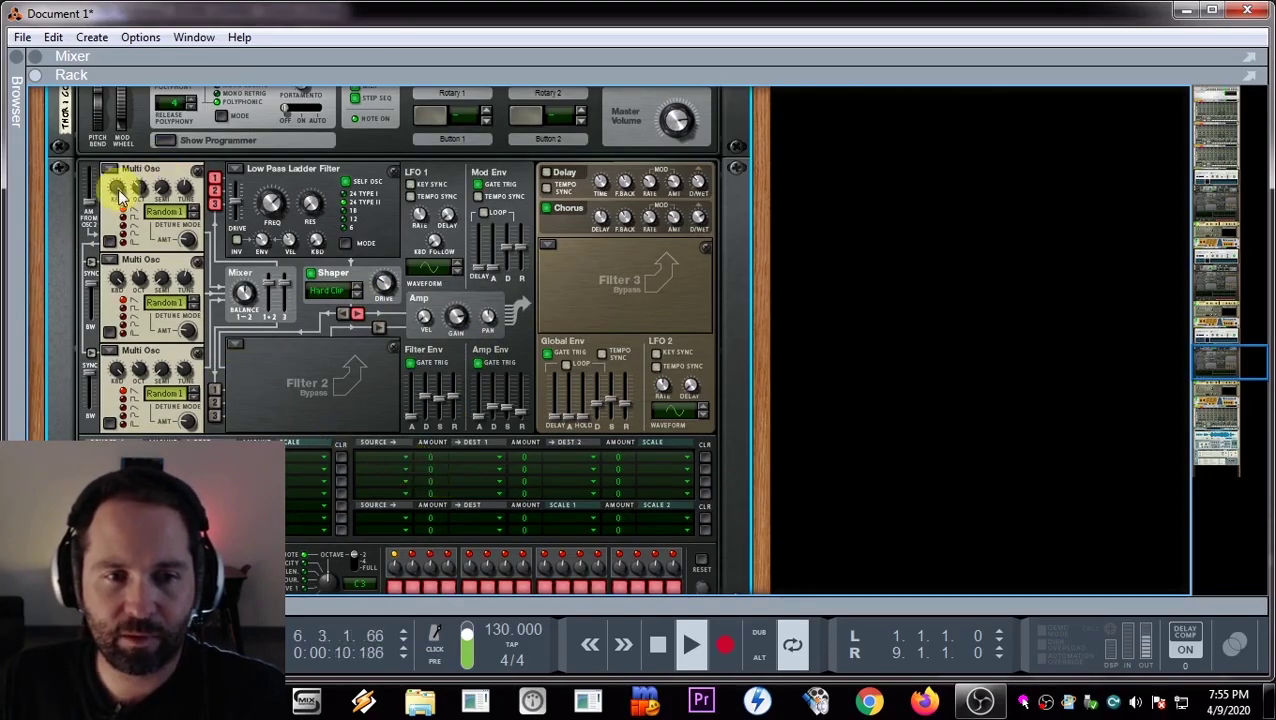
pyautogui.scroll(-7, 157, 416)
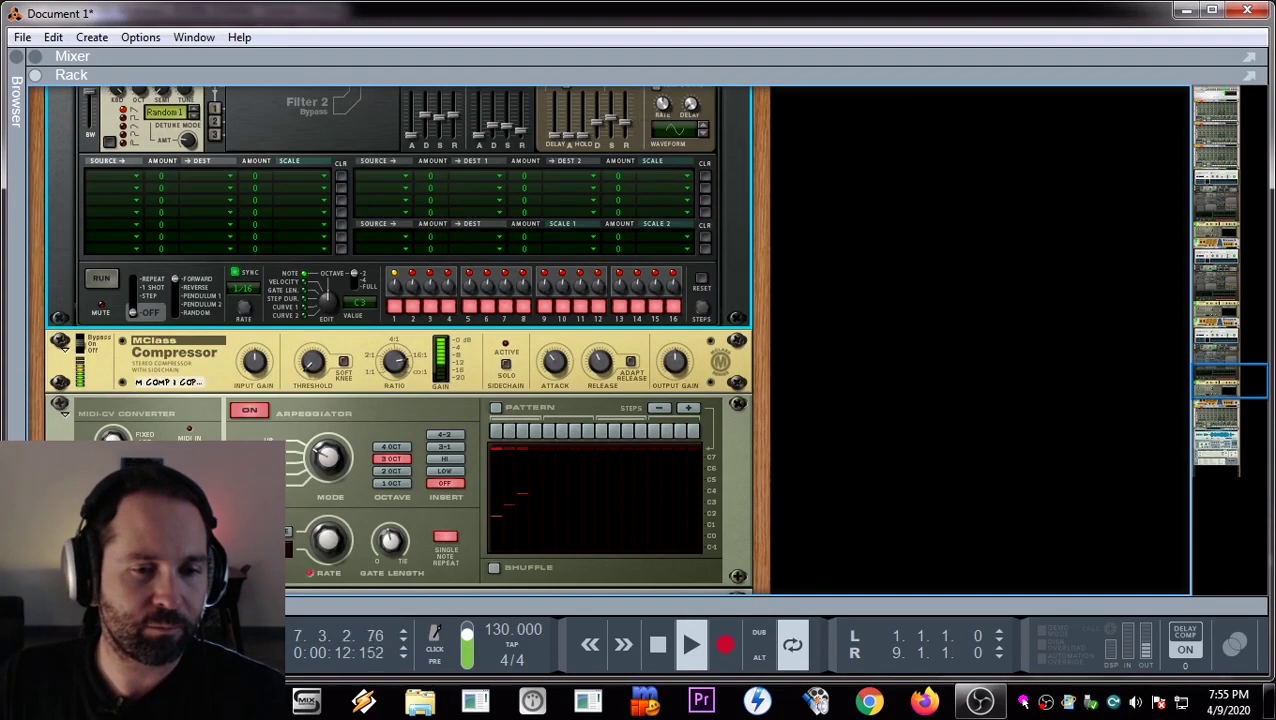
pyautogui.click(130, 413)
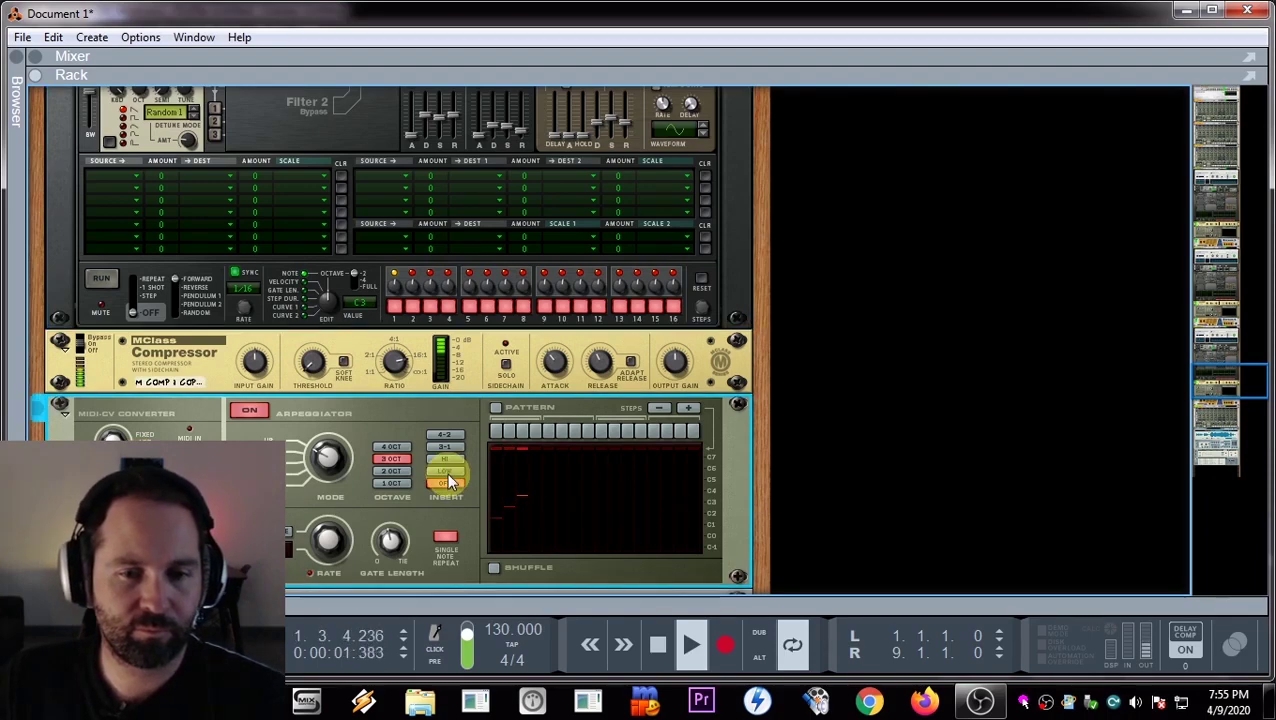
pyautogui.scroll(4, 447, 473)
pyautogui.scroll(-4, 447, 473)
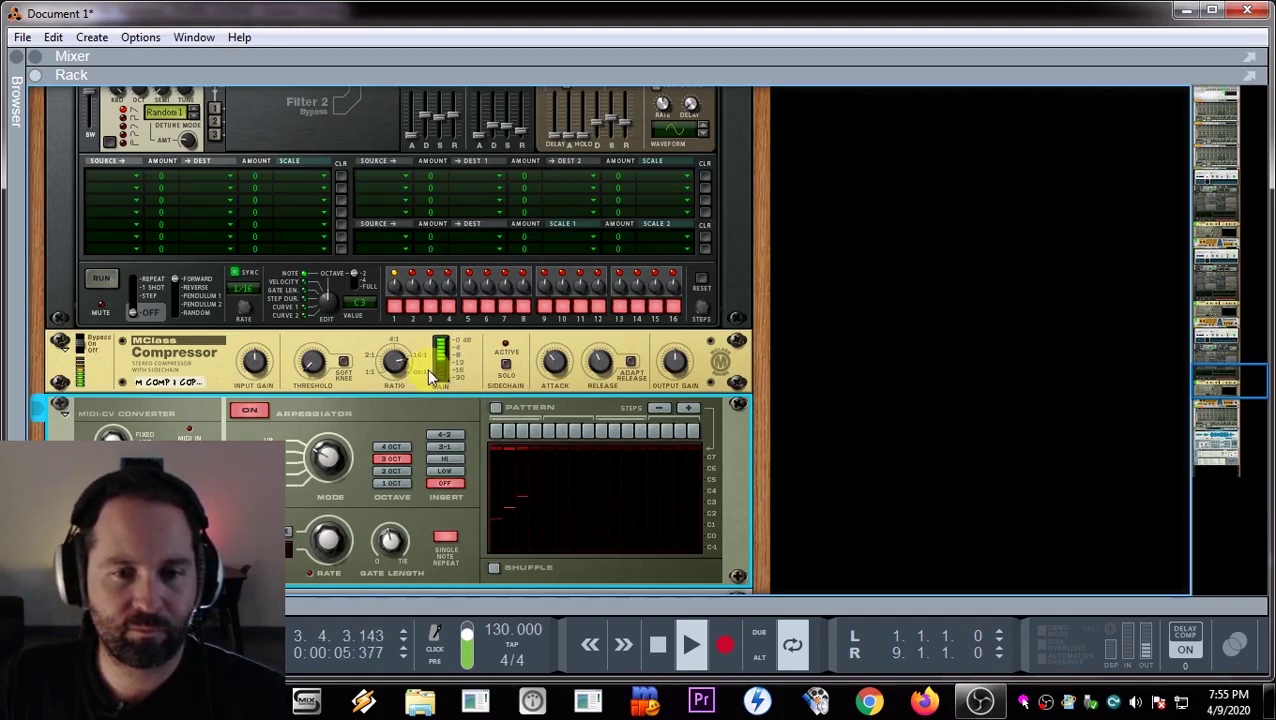
pyautogui.click(88, 332)
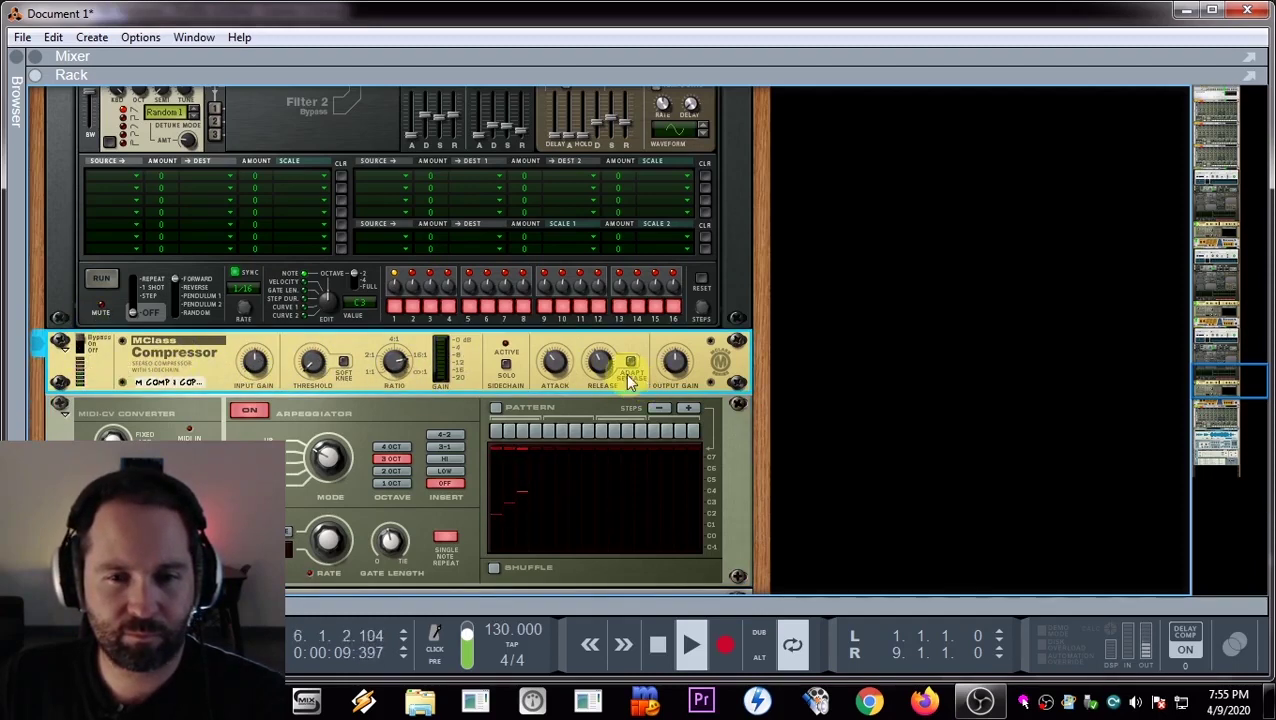
pyautogui.scroll(5, 413, 390)
pyautogui.scroll(-4, 197, 410)
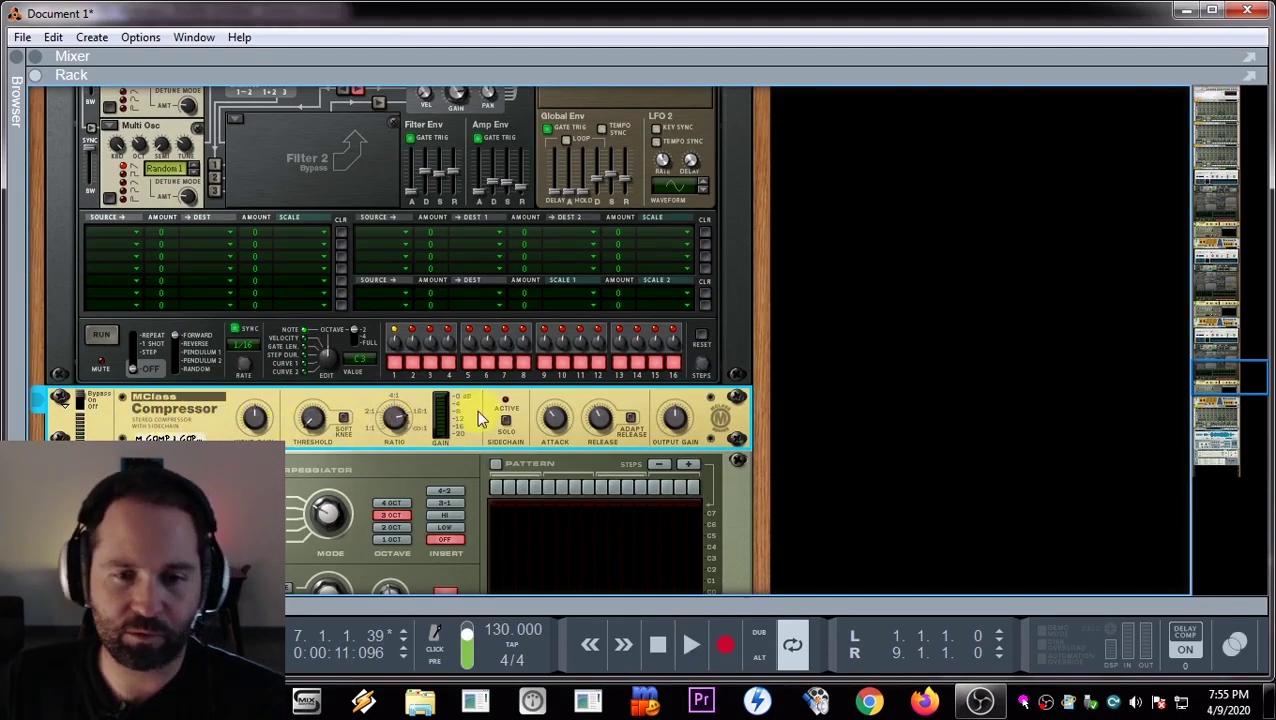
# - Assign LFO 1 to modulate the Filter 1 frequency in the newest Thor copy's modulation matrix
pyautogui.scroll(4, 447, 415)
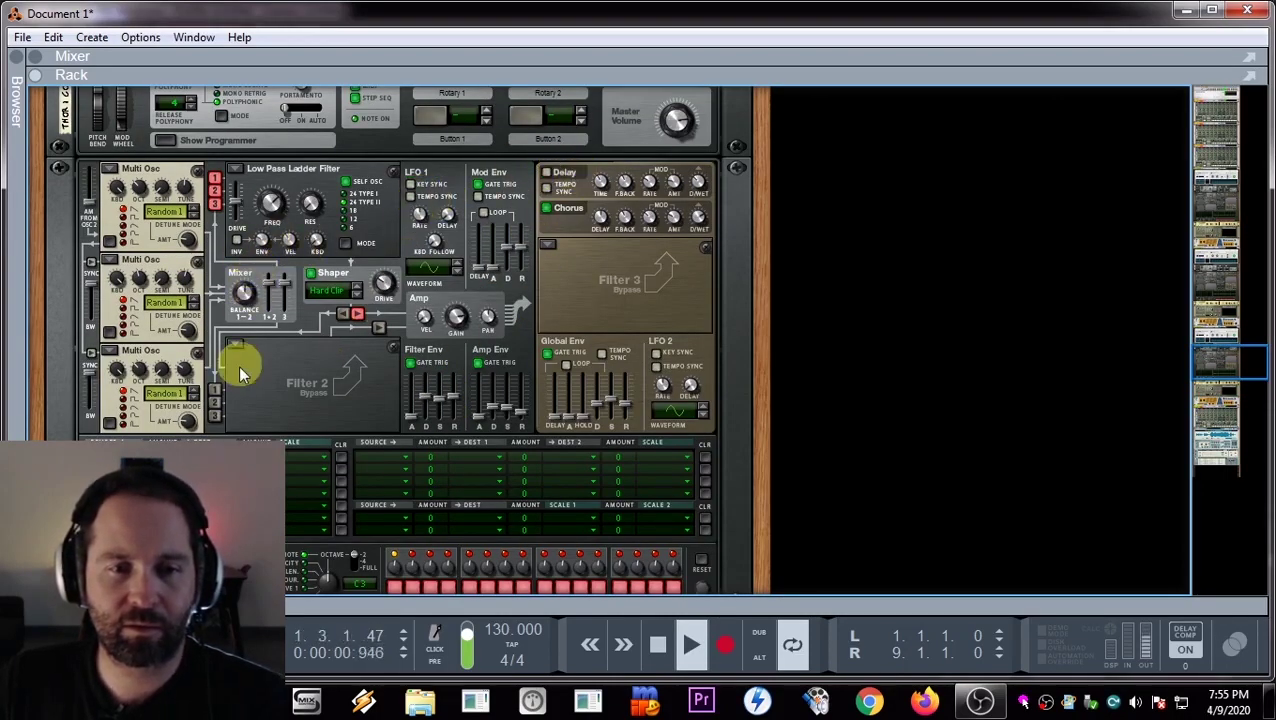
pyautogui.click(130, 457)
pyautogui.click(189, 352)
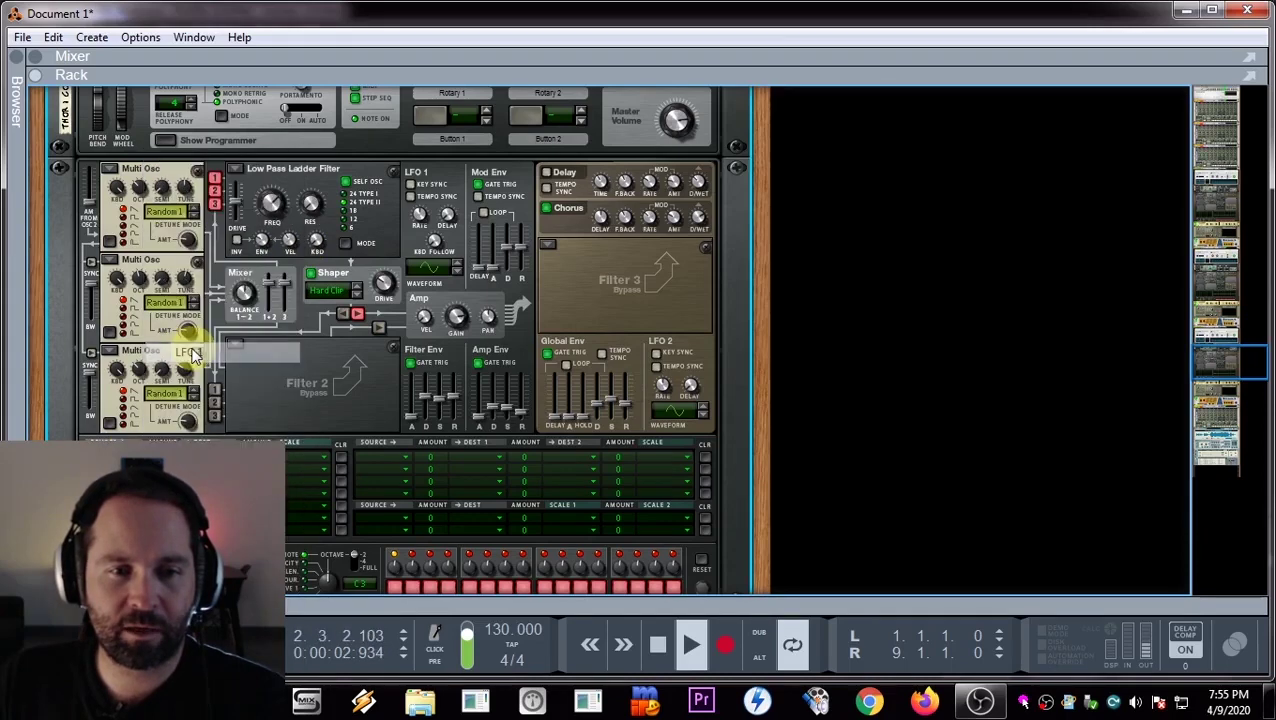
pyautogui.click(235, 457)
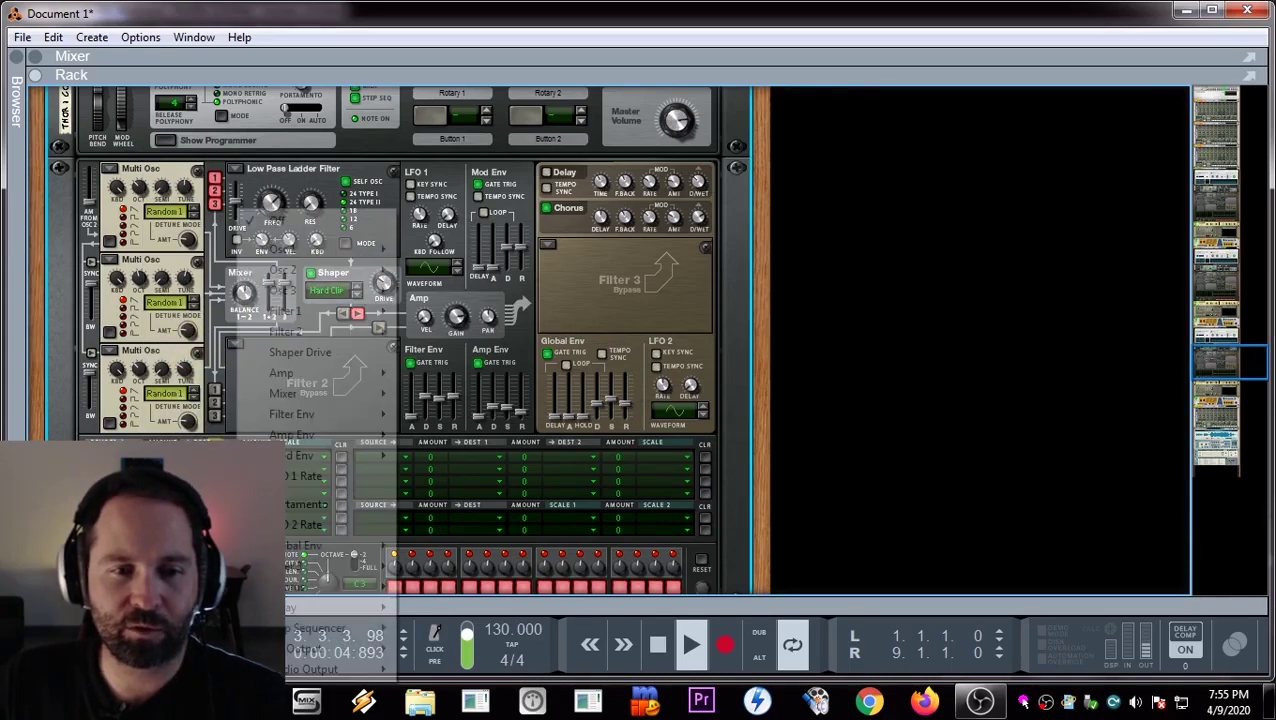
pyautogui.moveTo(279, 320)
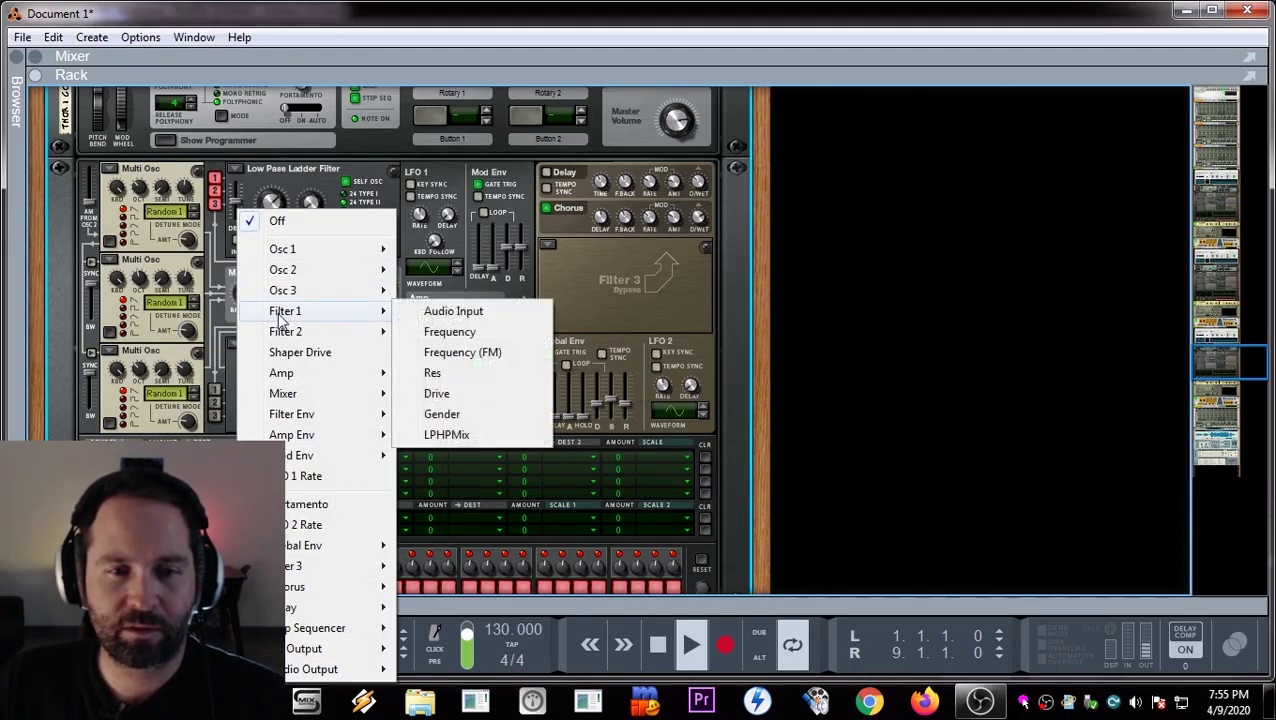
pyautogui.click(487, 331)
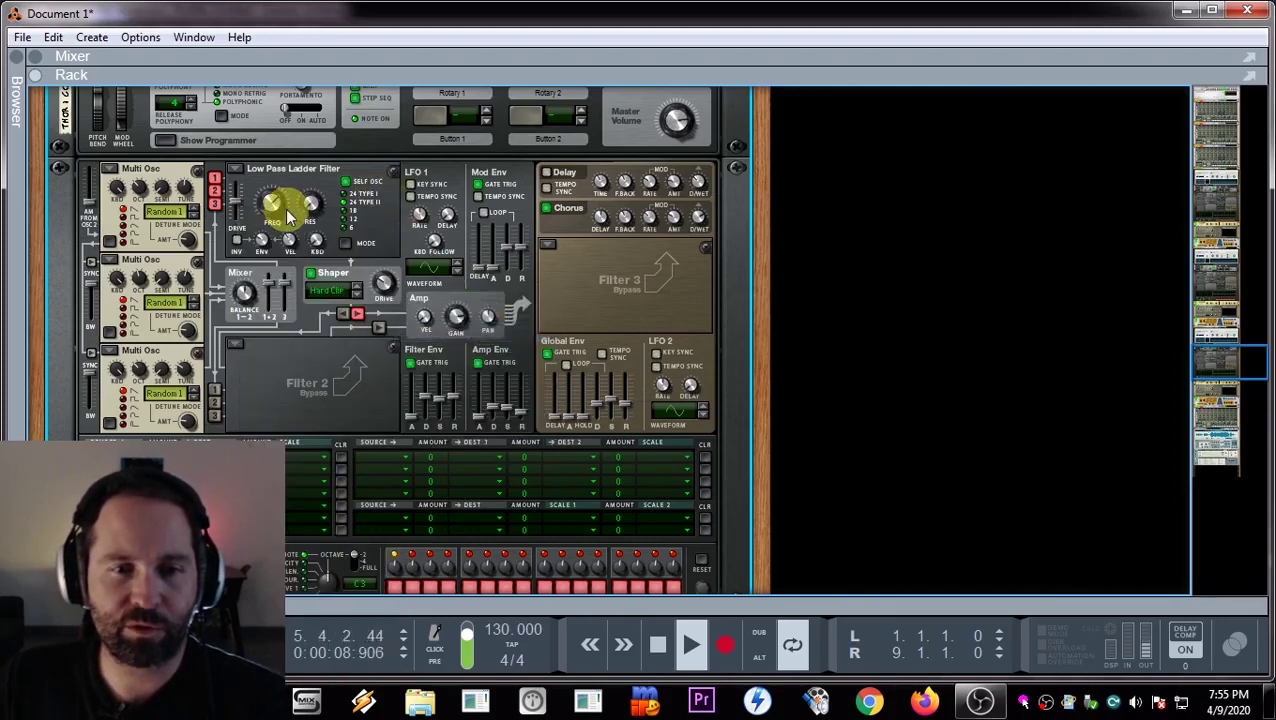
# - Tempo-sync LFO 1, switch its waveform to a rising ramp, and adjust its rate
pyautogui.click(411, 196)
pyautogui.click(457, 272)
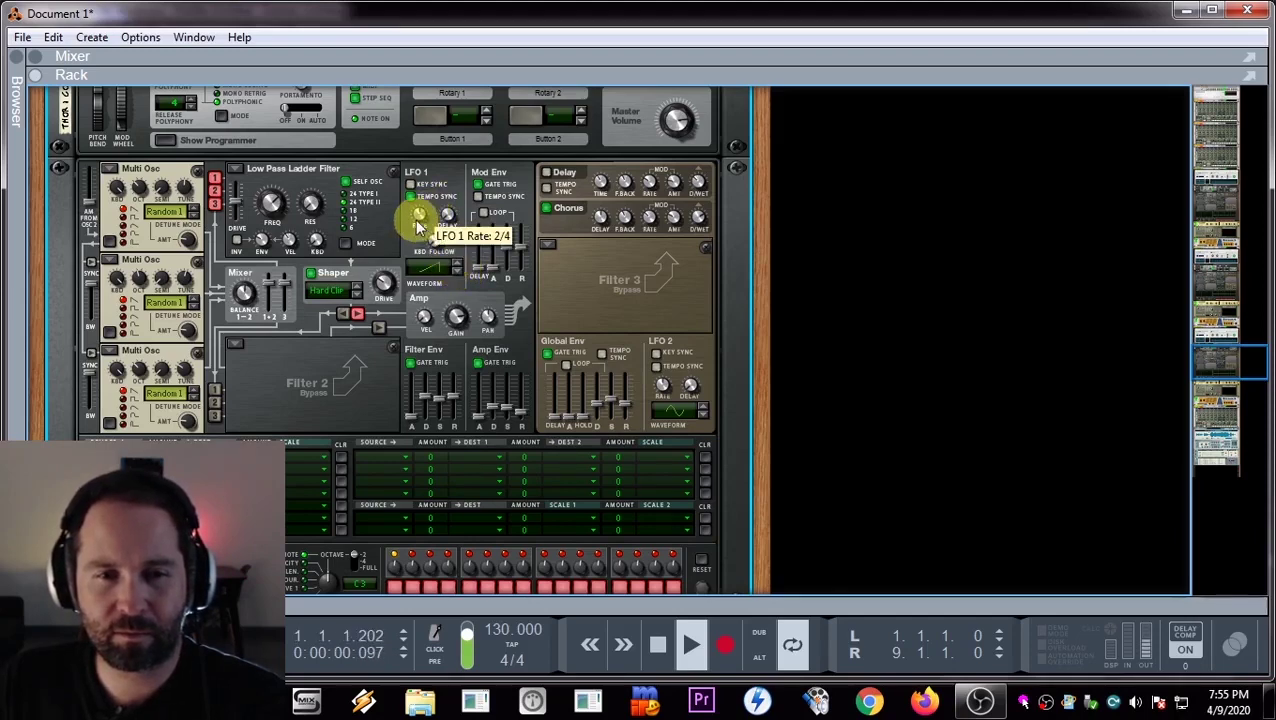
pyautogui.moveTo(420, 232); pyautogui.dragTo(420, 242)
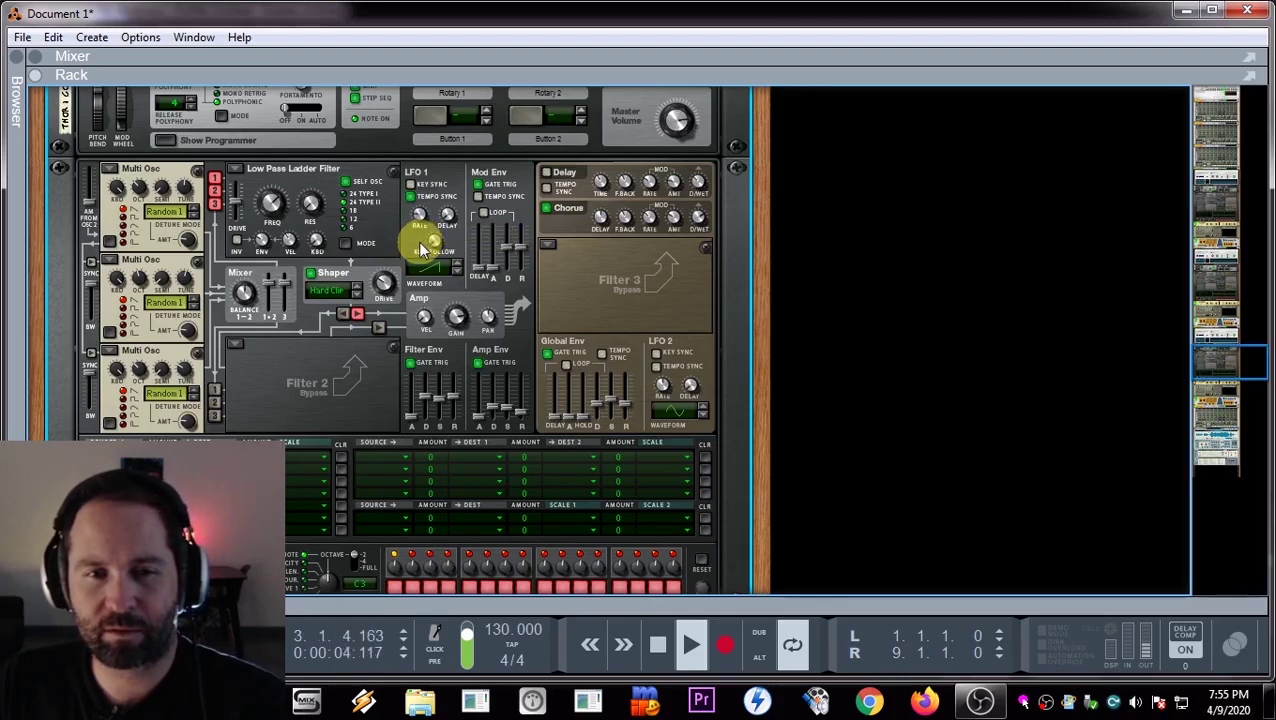
# - Enable a tempo-synced delay in the newest Thor copy, adjusting the delay's dry/wet mix and the filter frequency
pyautogui.moveTo(271, 201); pyautogui.dragTo(273, 230)
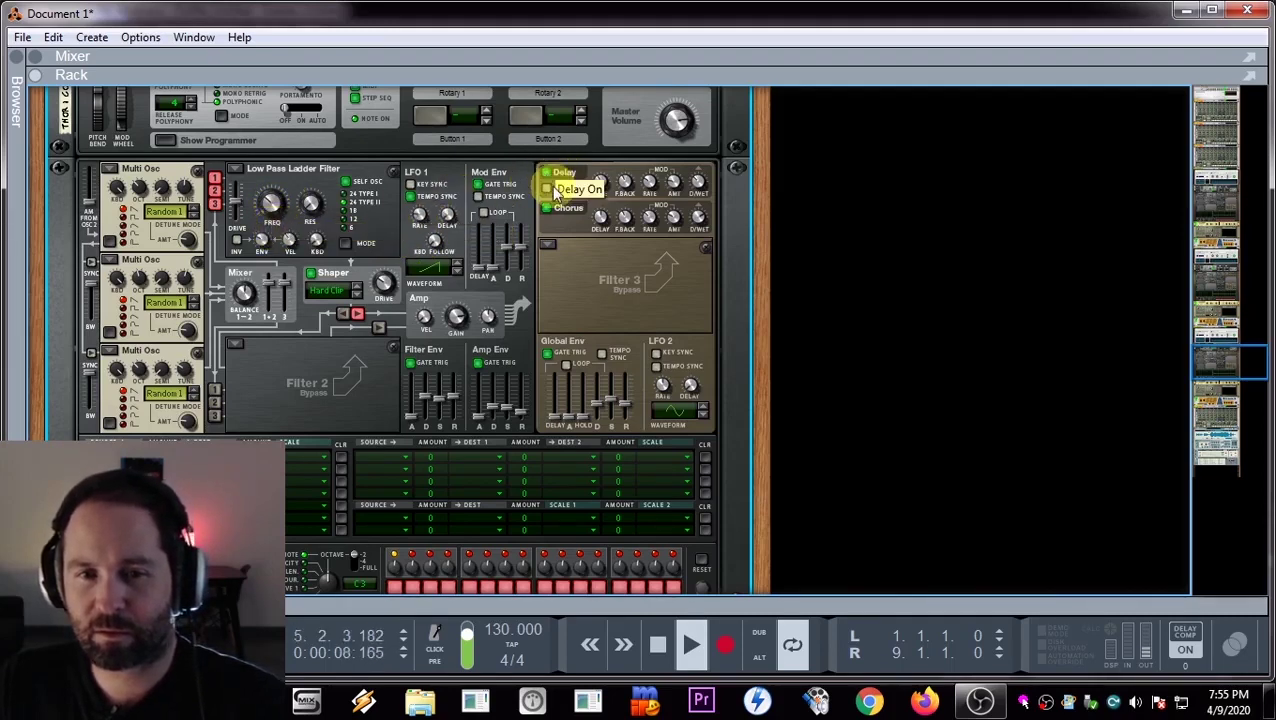
pyautogui.click(549, 189)
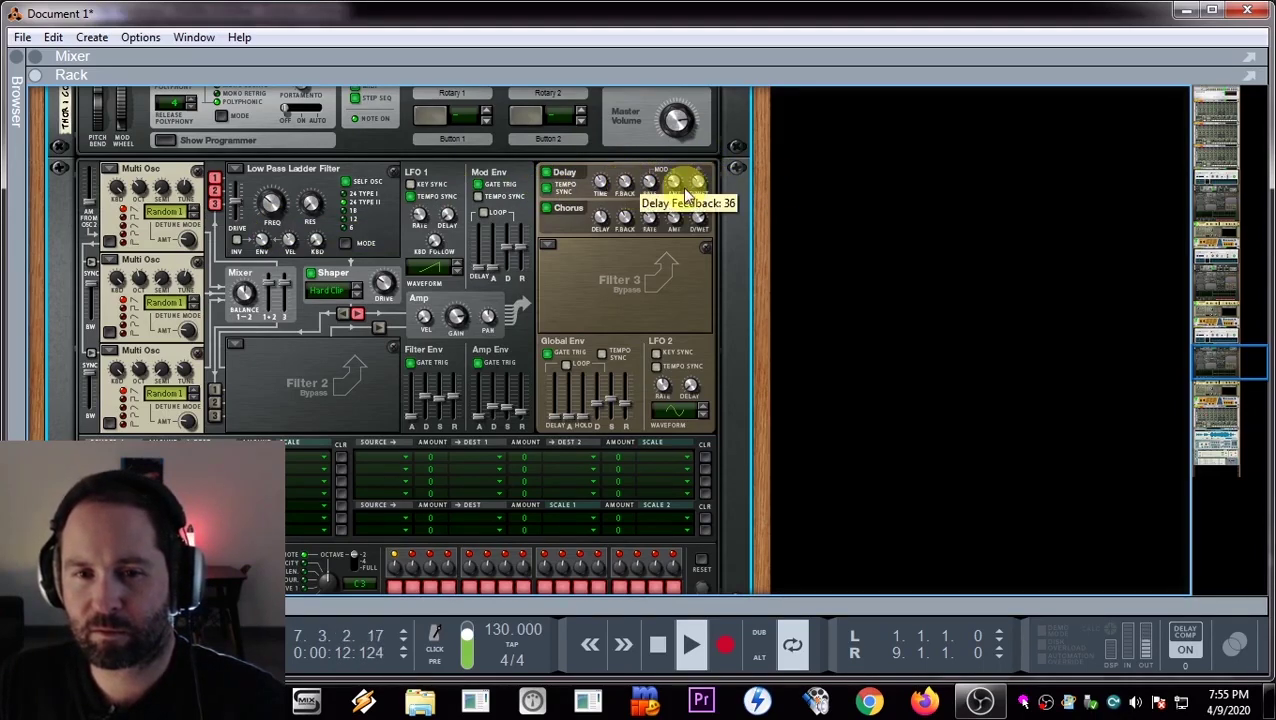
pyautogui.moveTo(700, 188); pyautogui.dragTo(702, 183)
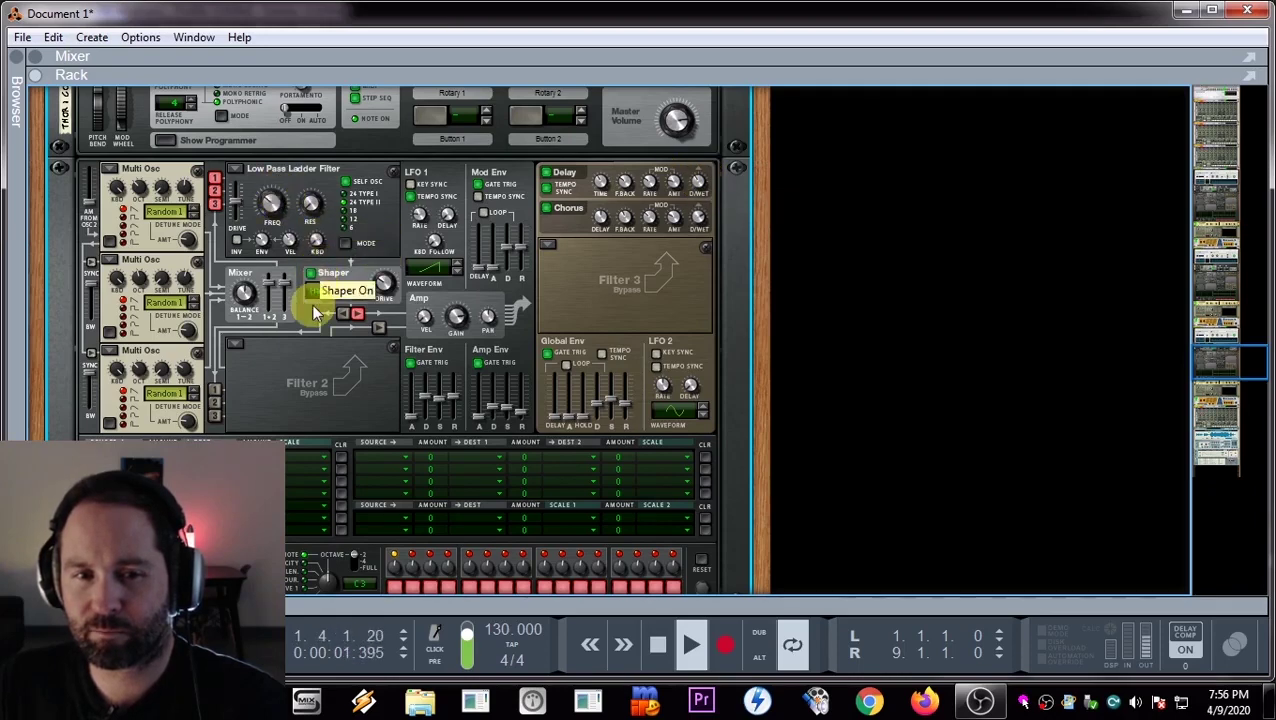
pyautogui.moveTo(267, 228)
pyautogui.mouseDown()
pyautogui.moveTo(278, 205)
pyautogui.moveTo(292, 222)
pyautogui.mouseUp()
# - Switch the damage type to Overdrive on the newest Thor copy's Scream 4 unit
pyautogui.scroll(-10, 290, 390)
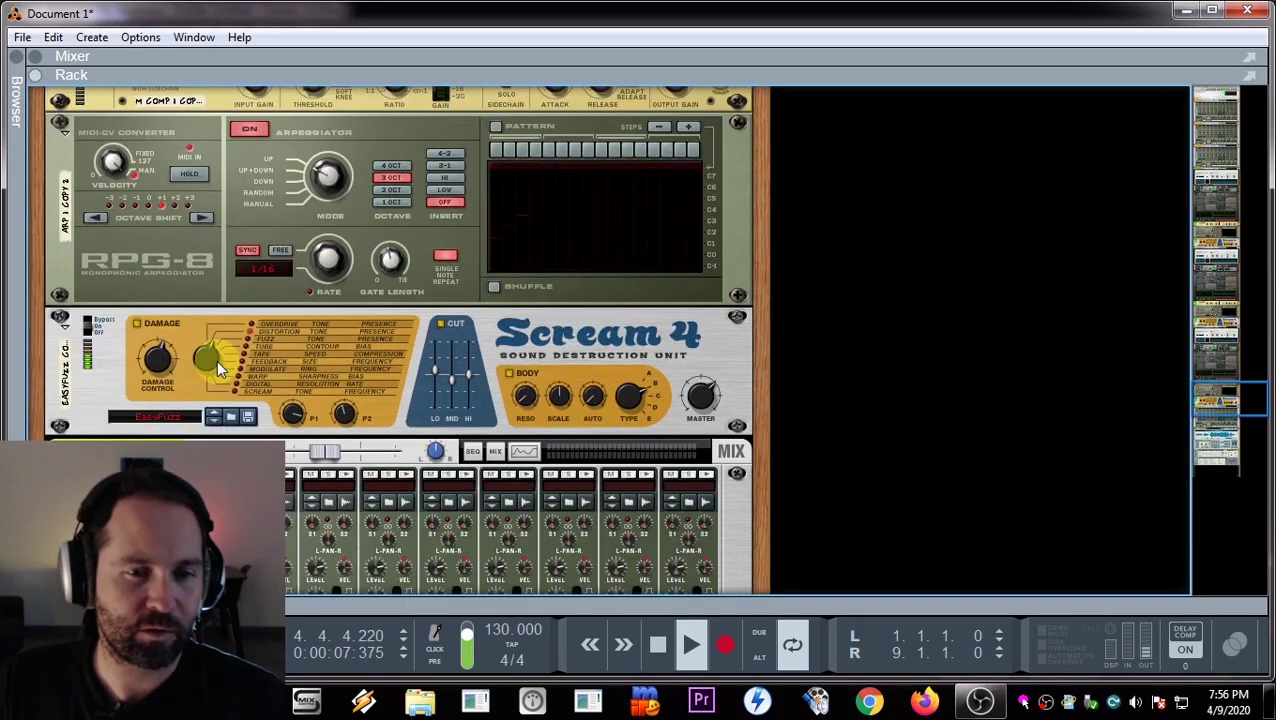
pyautogui.moveTo(216, 360); pyautogui.dragTo(229, 319)
pyautogui.click(205, 363)
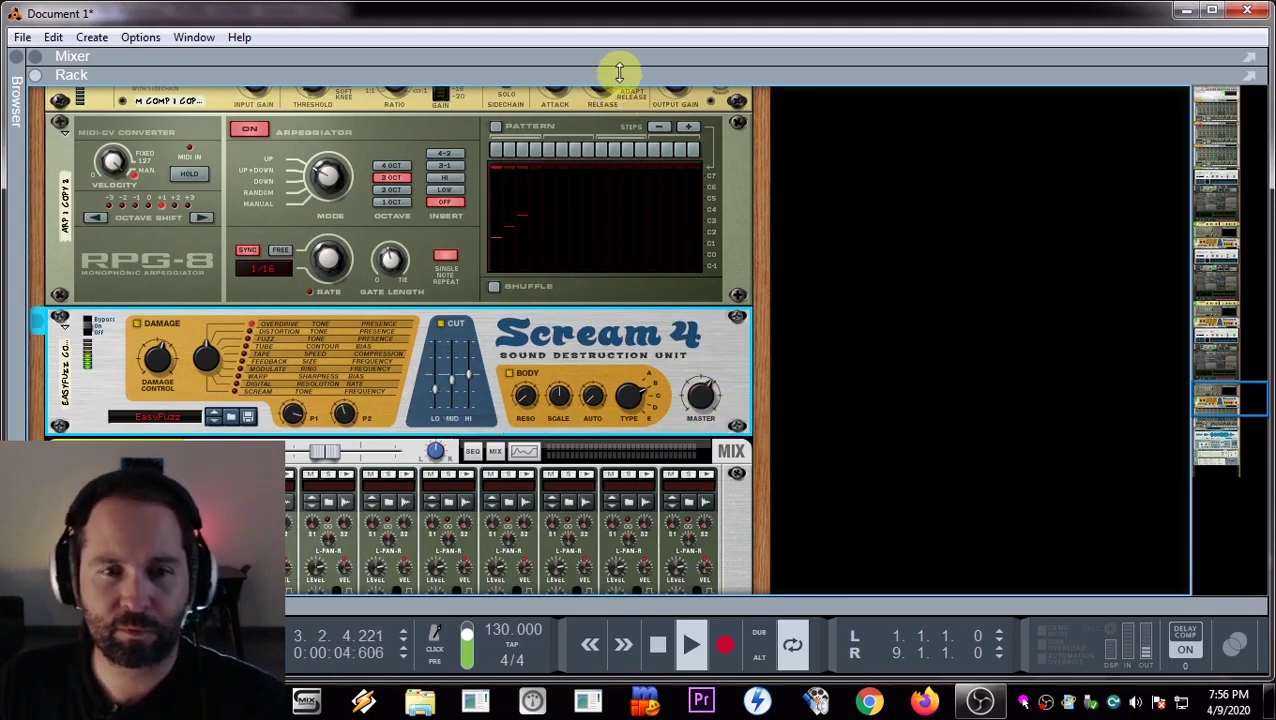
# - Add a PH-90 Phaser after the newest Thor copy's Scream 4 unit
pyautogui.rightClick(100, 400)
pyautogui.moveTo(164, 352)
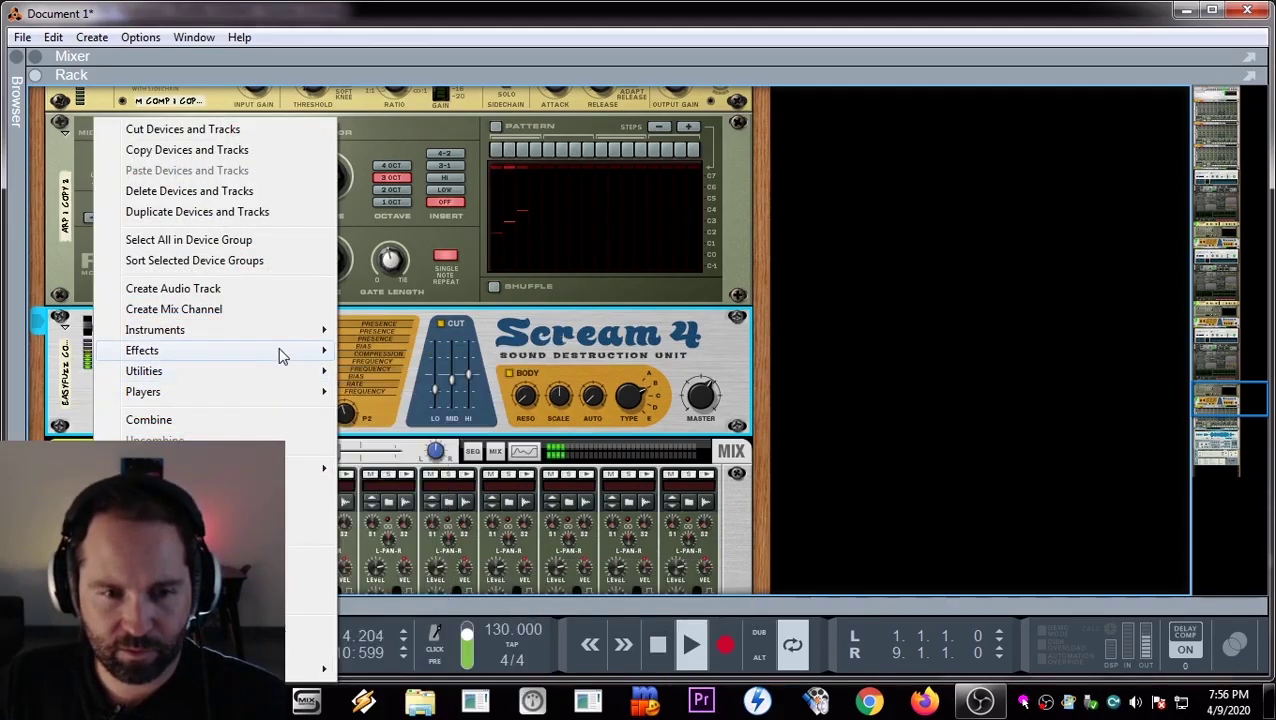
pyautogui.moveTo(500, 562)
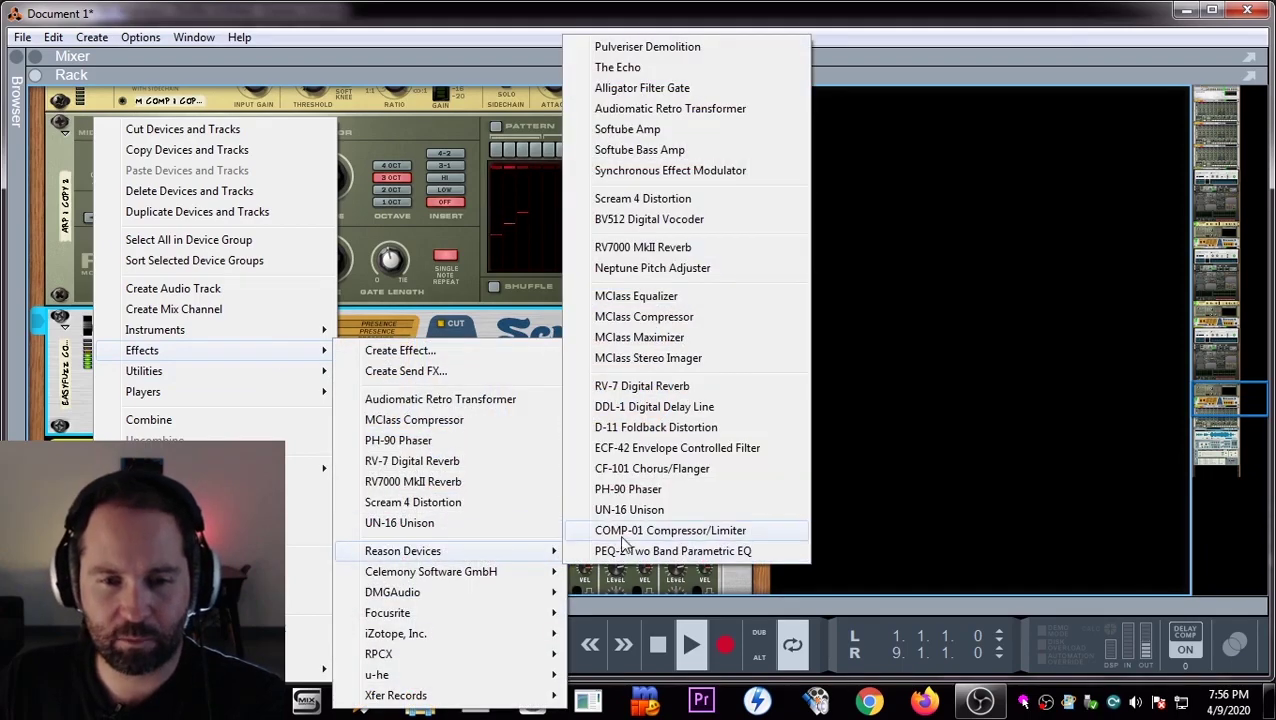
pyautogui.moveTo(655, 489); pyautogui.dragTo(632, 502)
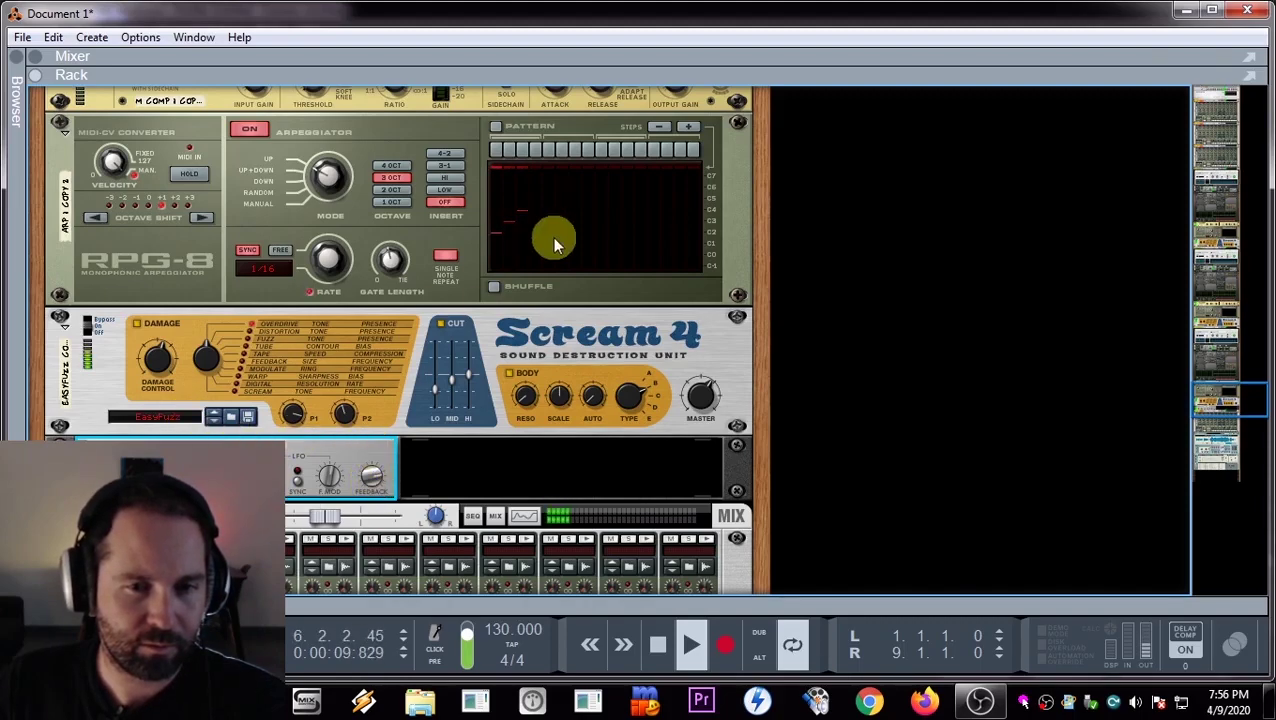
# - Fine-tune the amp envelope sliders in the newest Thor copy while the loop plays
pyautogui.scroll(5, 557, 349)
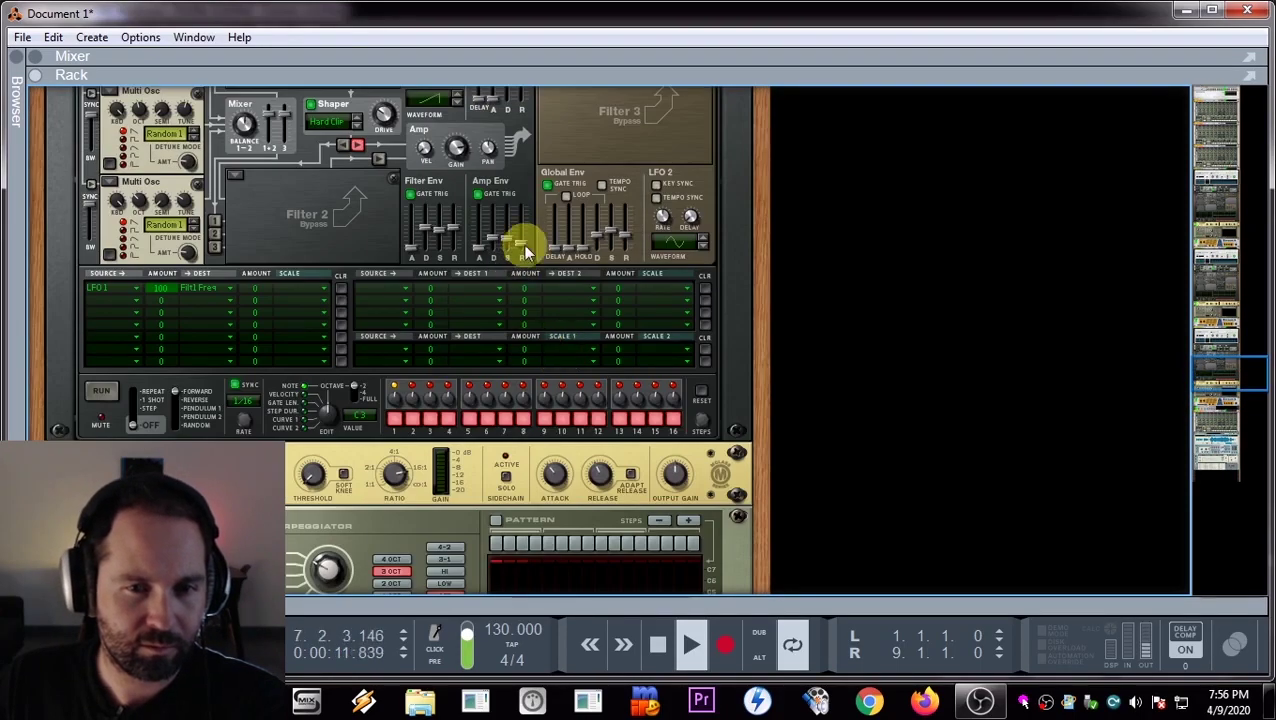
pyautogui.moveTo(491, 237); pyautogui.dragTo(503, 232)
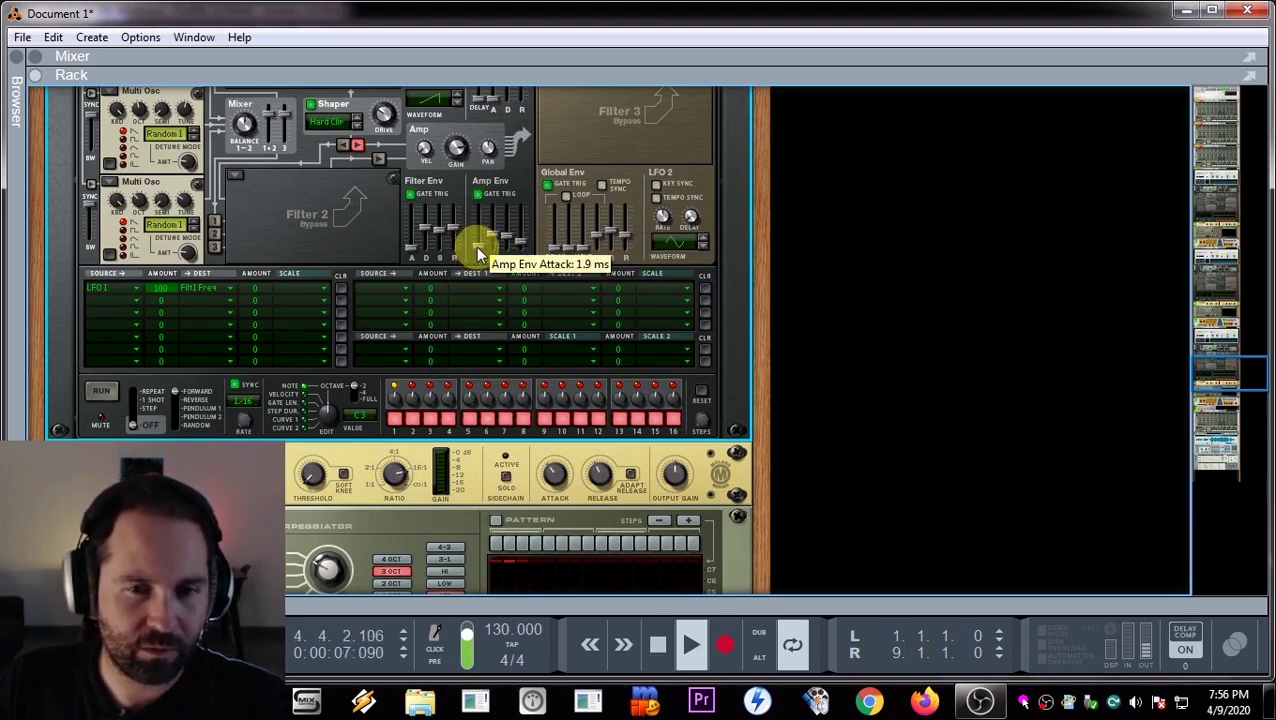
pyautogui.scroll(3, 496, 393)
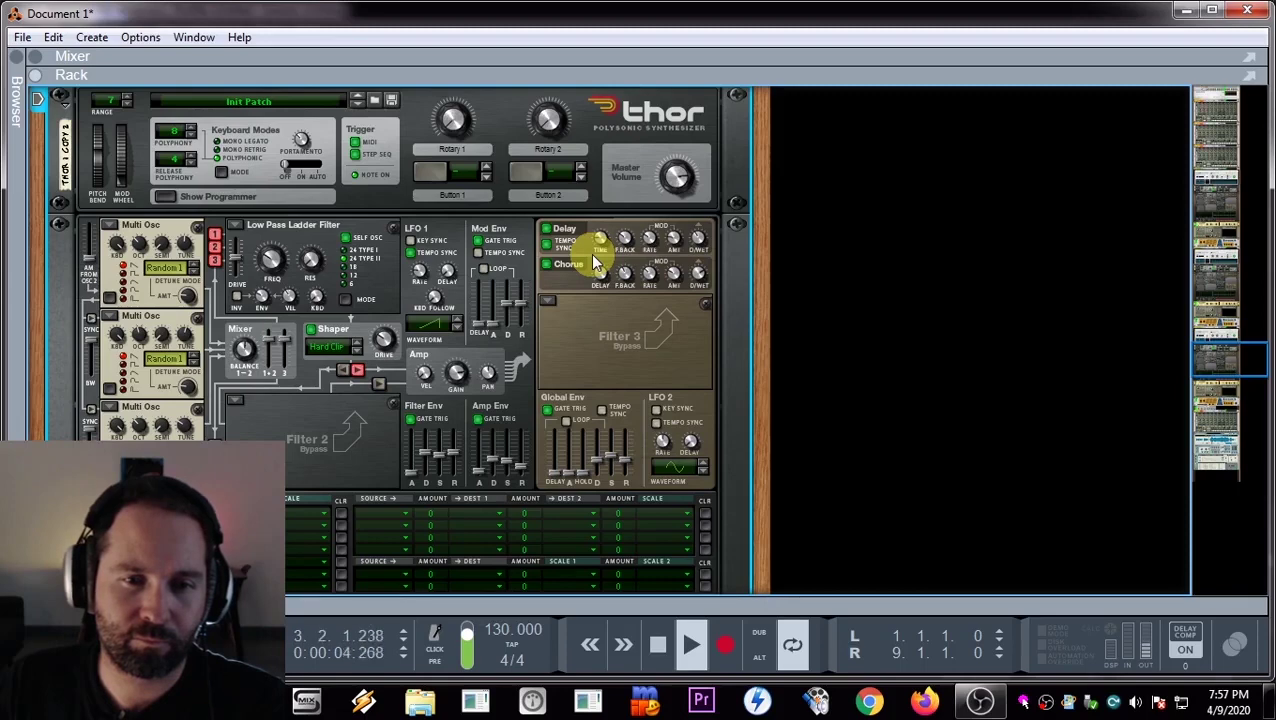
pyautogui.moveTo(628, 250)
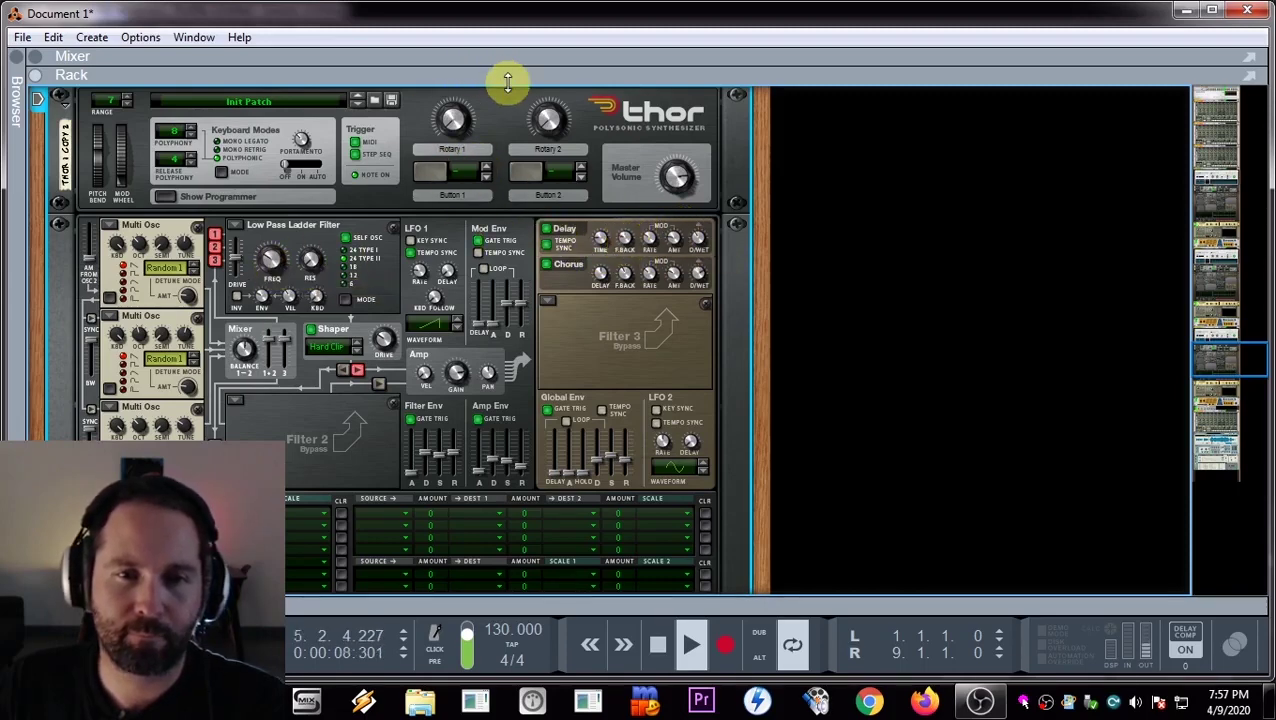
# - Set the bass copy channel's stereo width to 51 while soloing it with and without the bass channel
pyautogui.moveTo(649, 65); pyautogui.dragTo(709, 455)
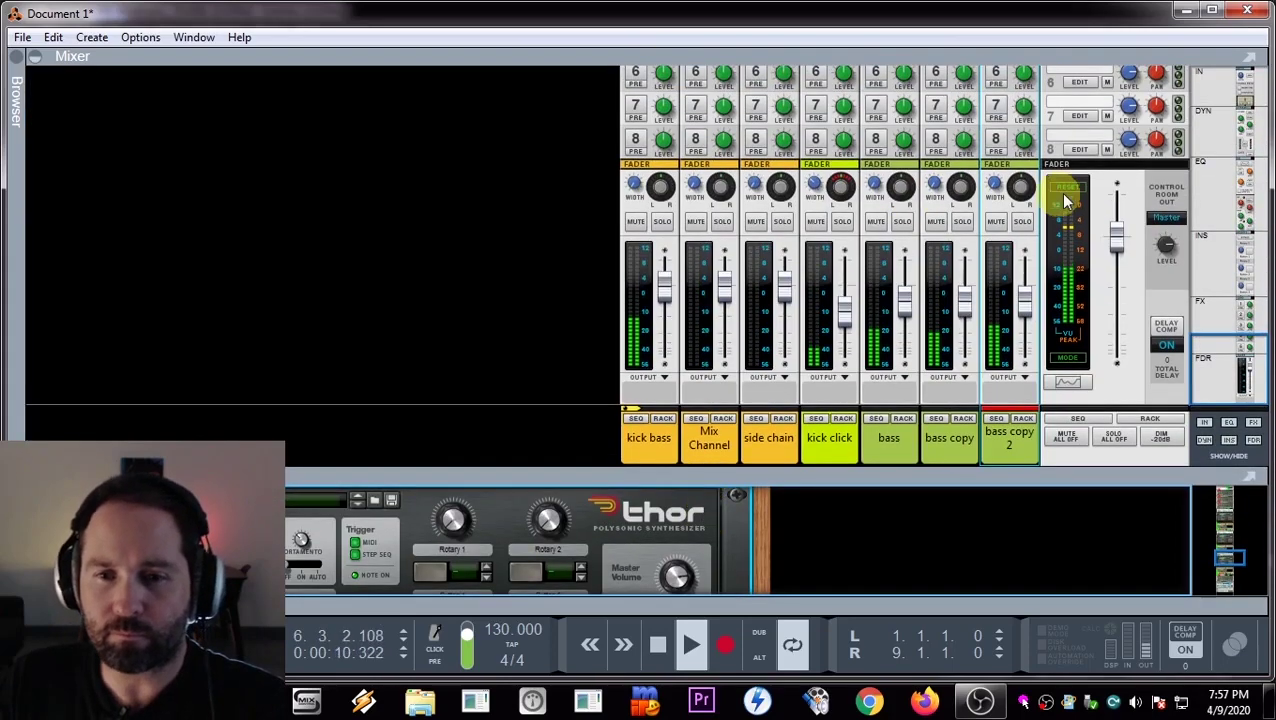
pyautogui.click(970, 222)
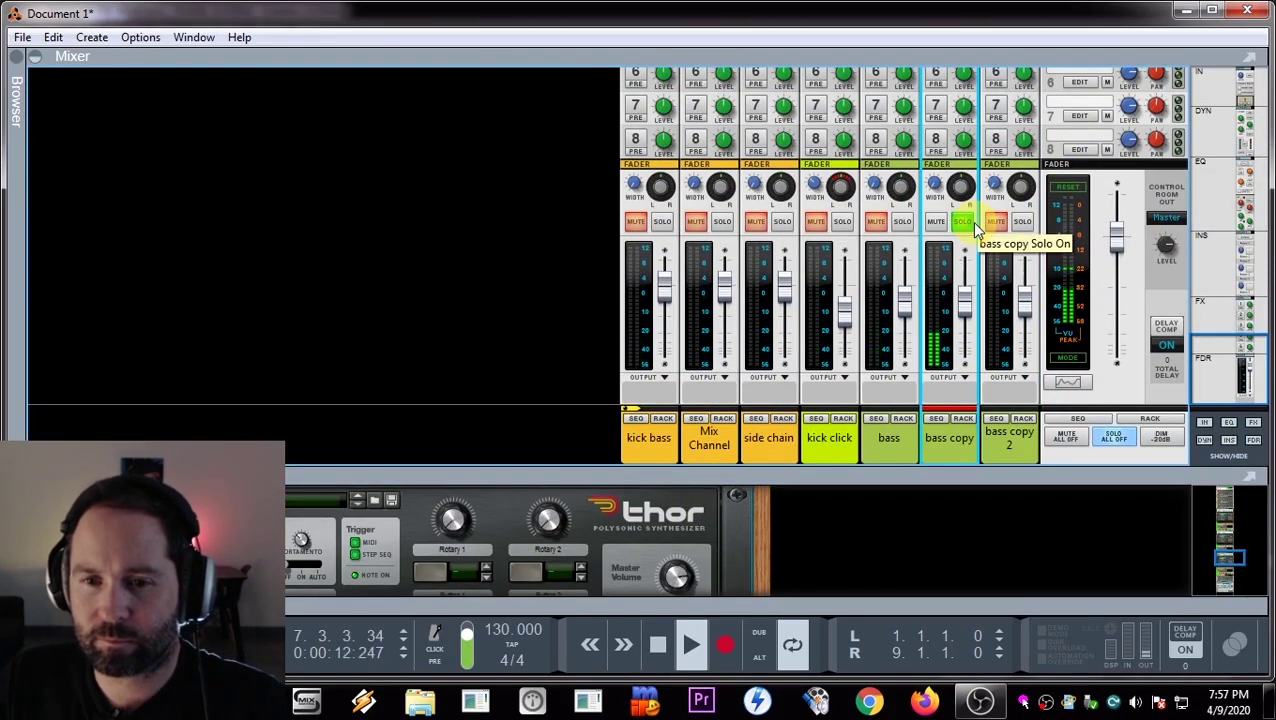
pyautogui.click(901, 222)
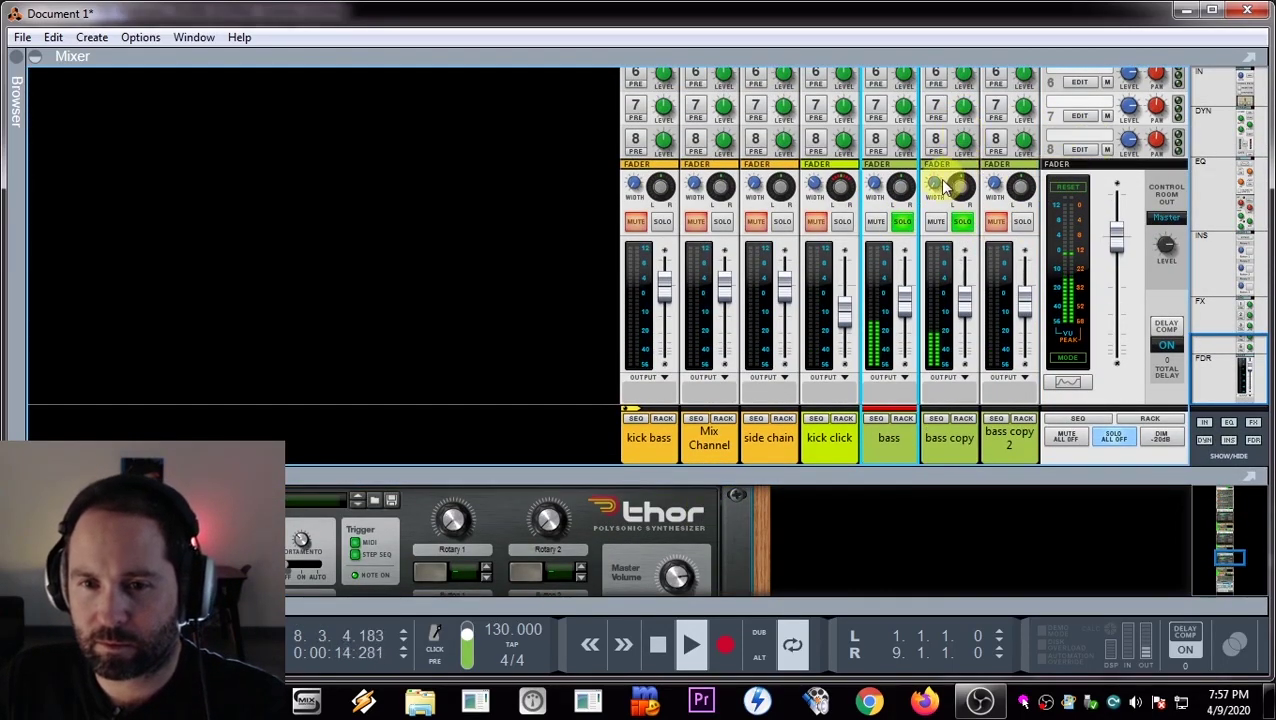
pyautogui.moveTo(938, 190); pyautogui.dragTo(940, 150)
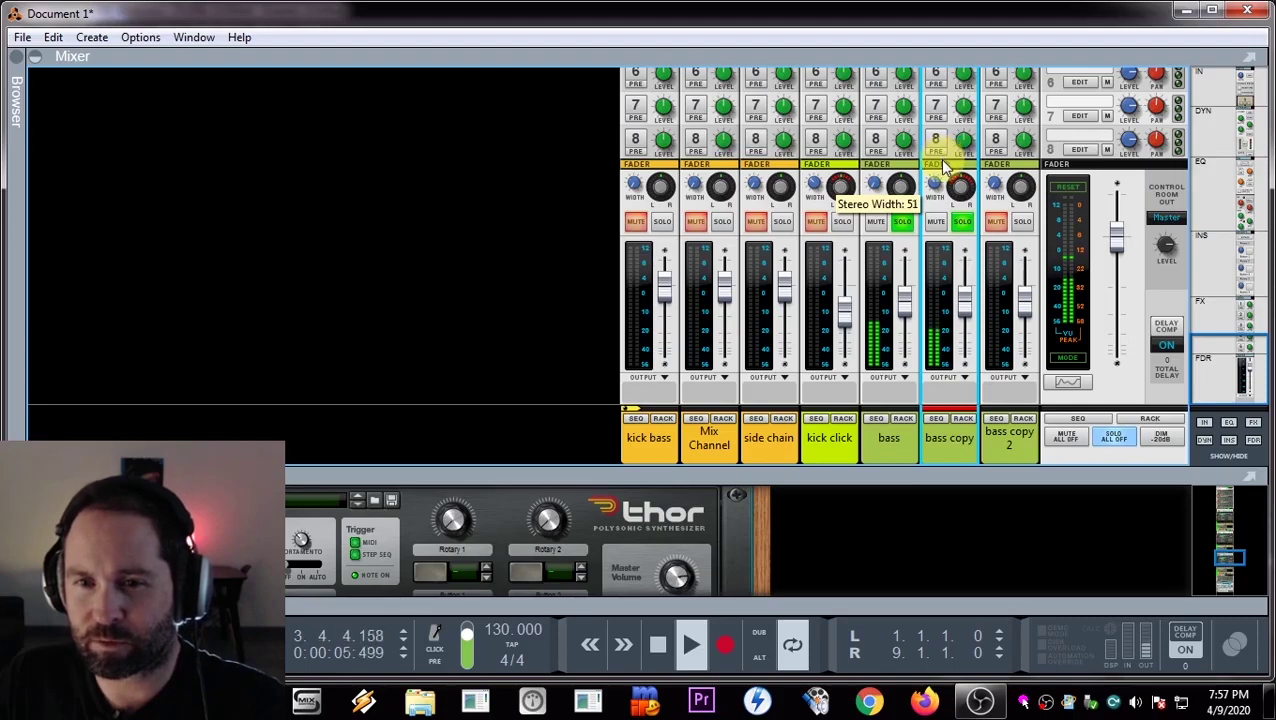
pyautogui.click(903, 225)
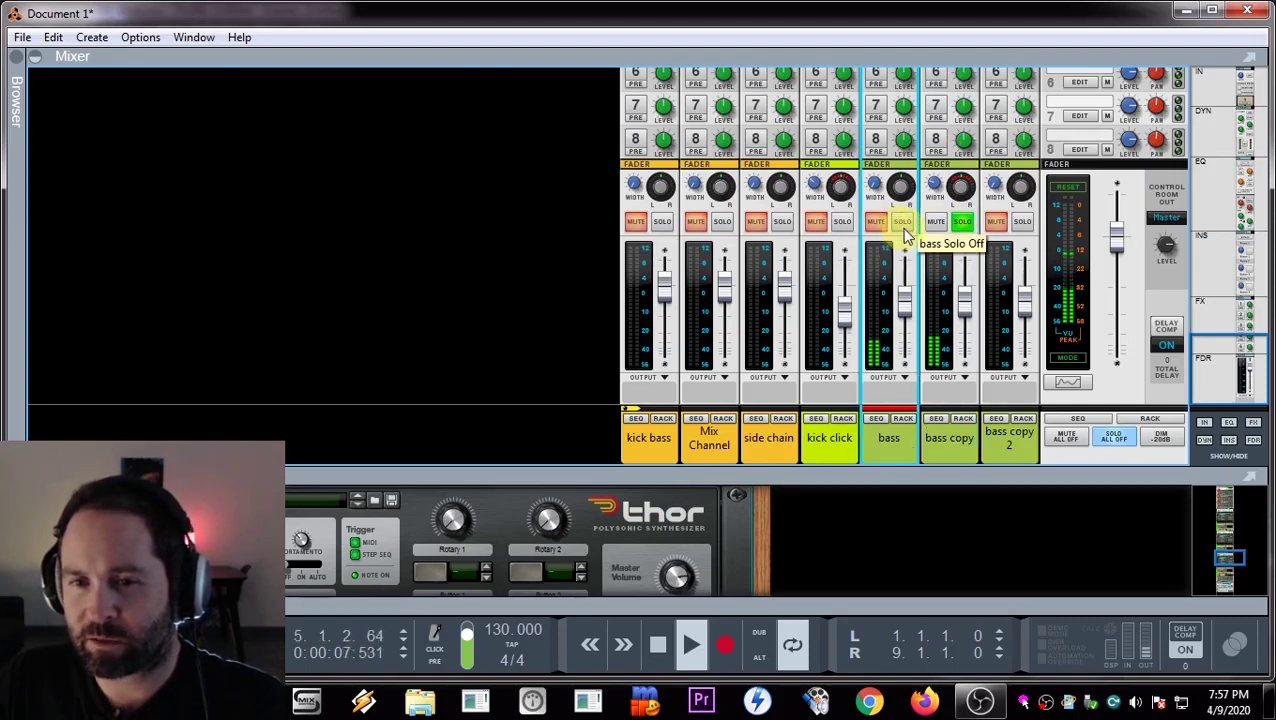
# - Solo bass copy 2 and set its stereo width to 79, and solo the bass at a level of -4.23 dB
pyautogui.click(1022, 221)
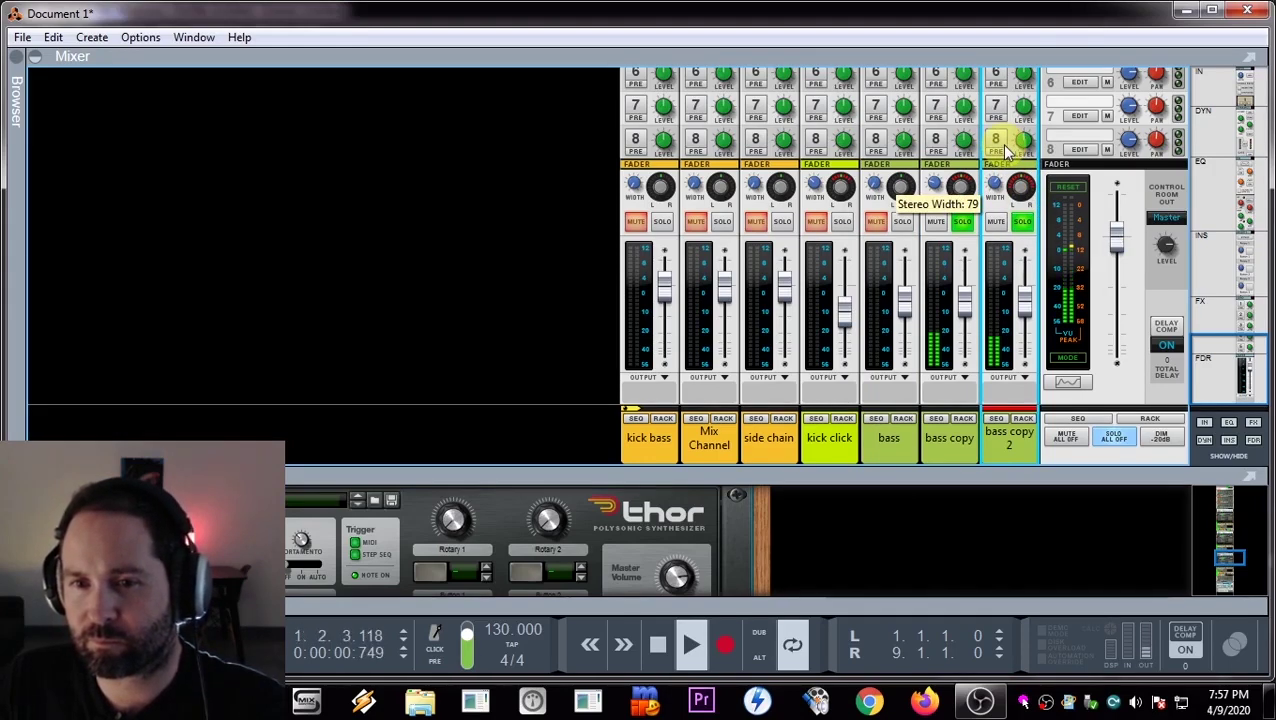
pyautogui.click(902, 223)
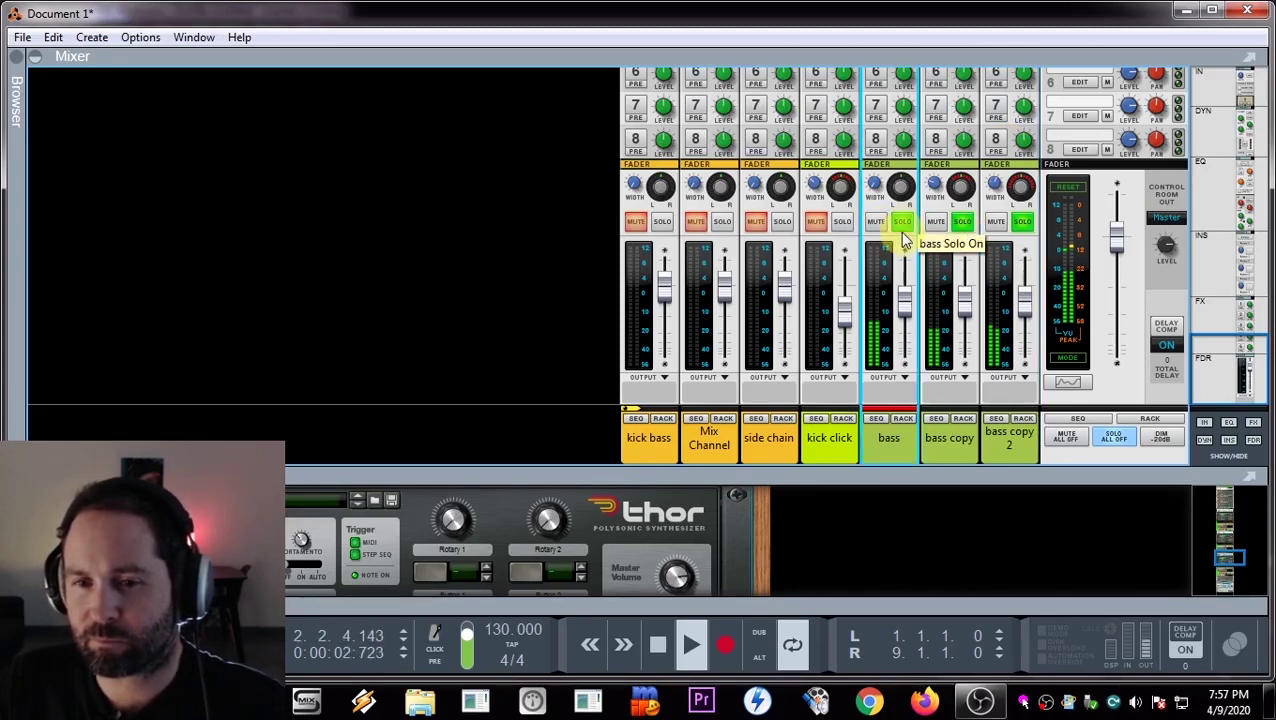
pyautogui.moveTo(906, 313); pyautogui.dragTo(905, 413)
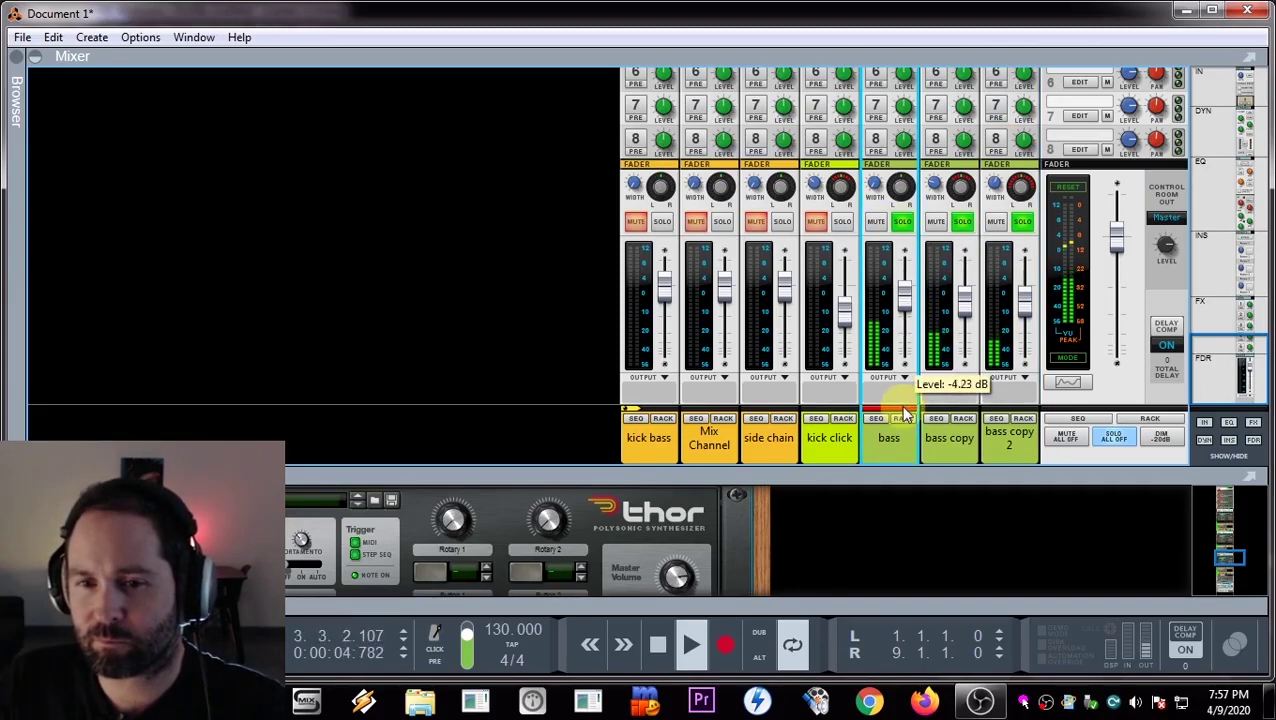
# - Add a second MClass Compressor below the bass Thor's existing compressor and set its threshold to -15.0 dB
pyautogui.moveTo(305, 464); pyautogui.dragTo(345, 330)
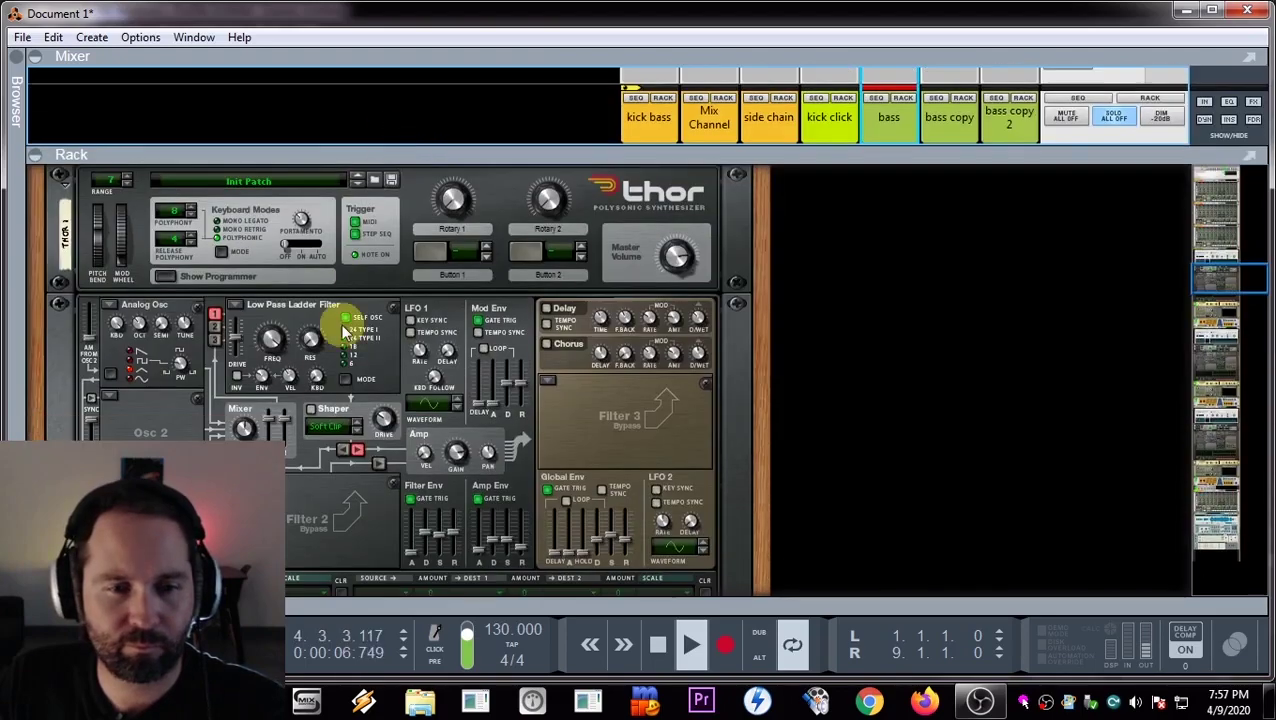
pyautogui.scroll(-8, 327, 407)
pyautogui.rightClick(163, 368)
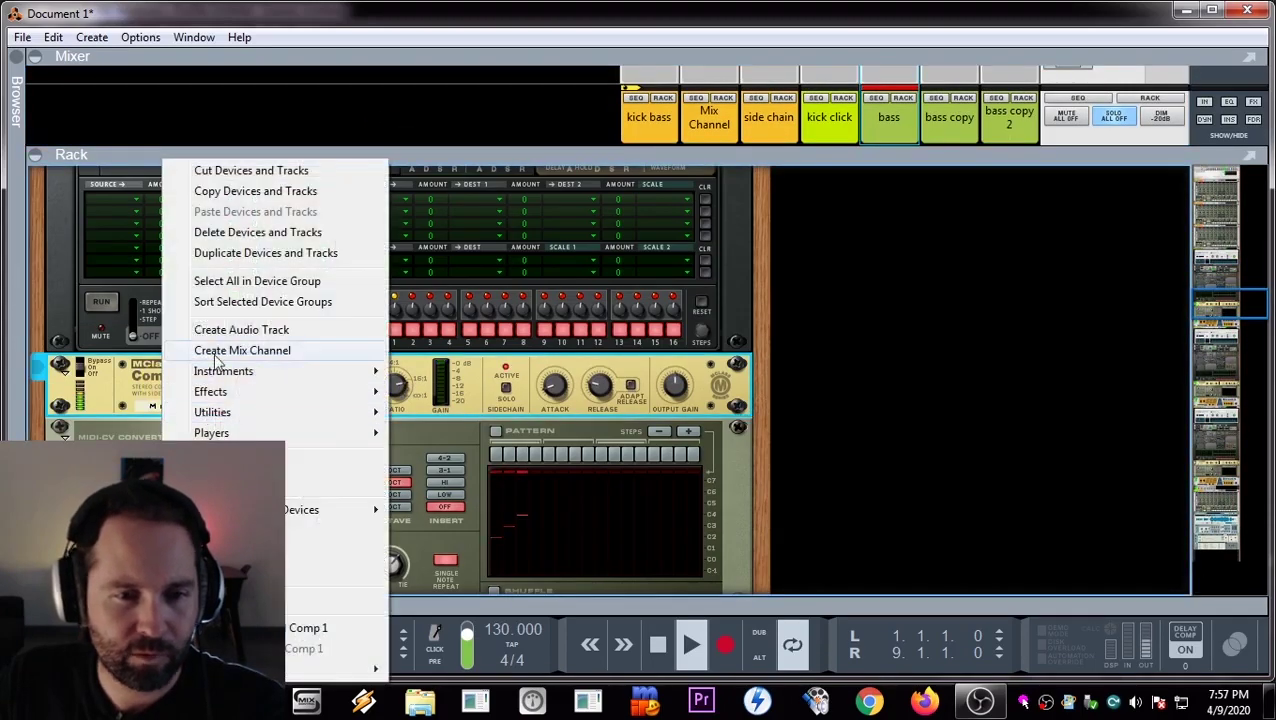
pyautogui.moveTo(228, 392)
pyautogui.click(516, 126)
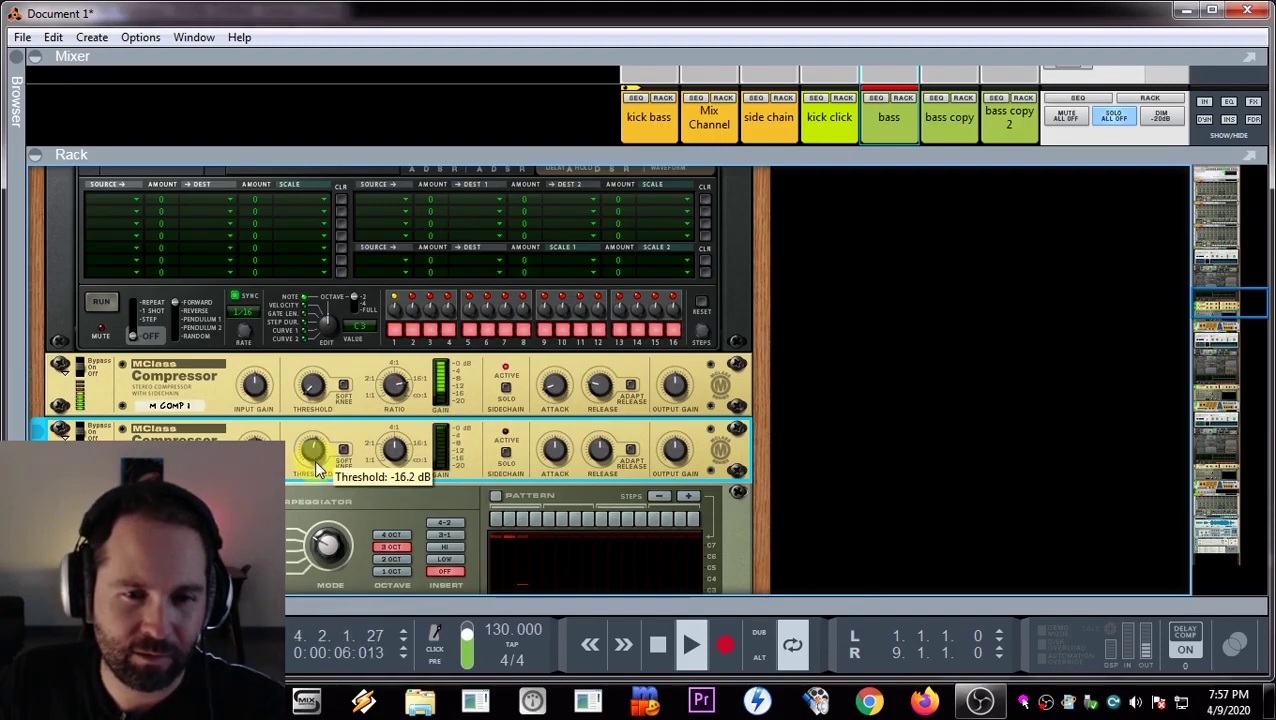
pyautogui.moveTo(316, 467); pyautogui.dragTo(313, 463)
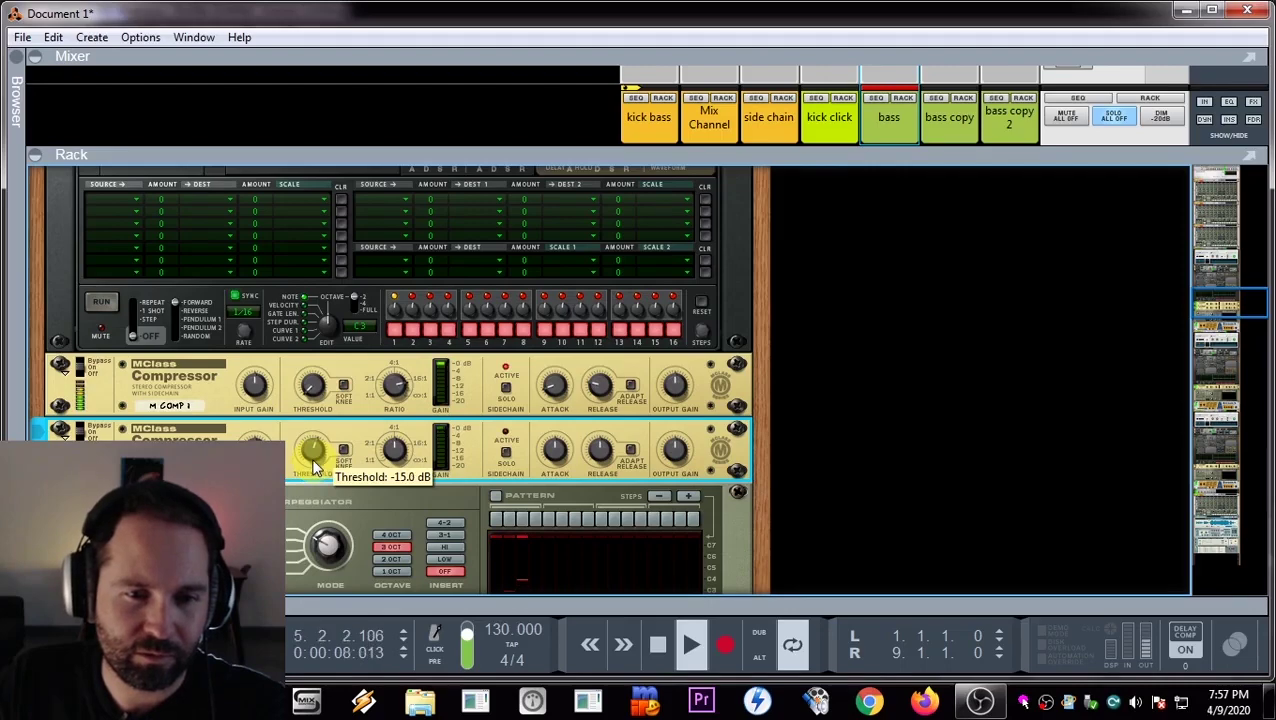
# - Lower Parameter 1 on the bass channel's Scream 4 unit and set its Parameter 2 to 12
pyautogui.scroll(2, 655, 356)
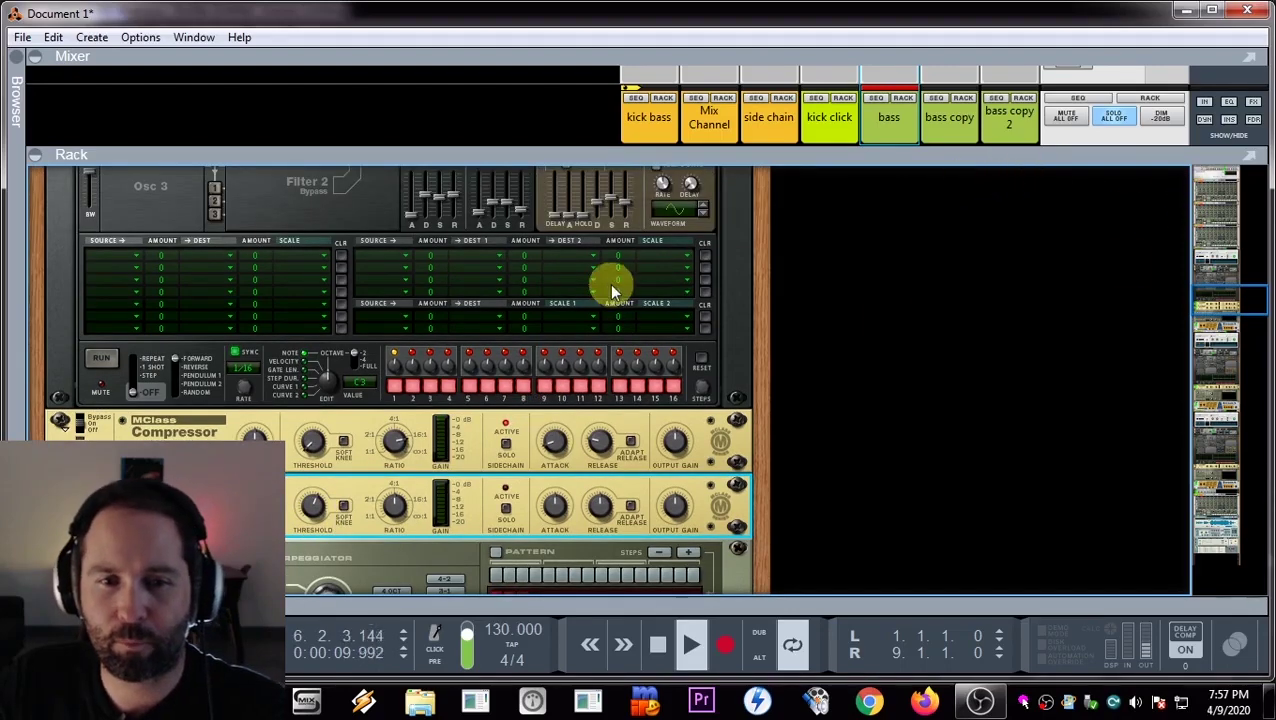
pyautogui.moveTo(817, 156); pyautogui.dragTo(974, 223)
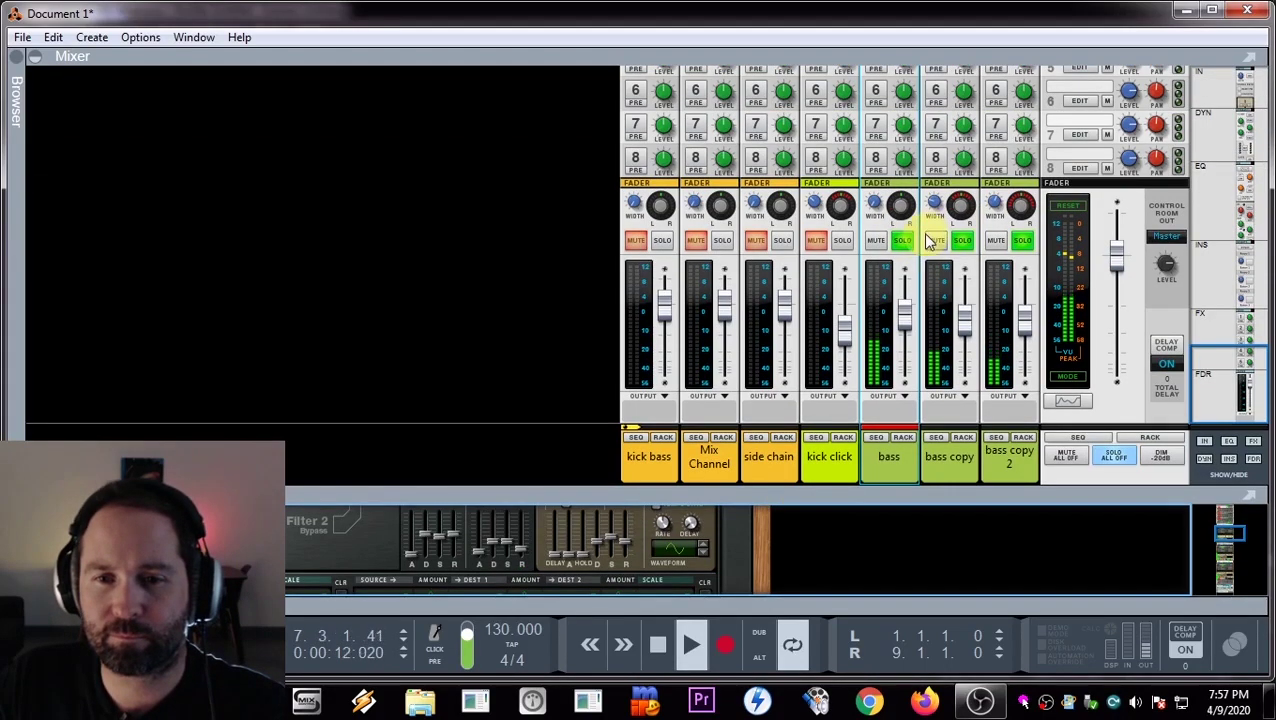
pyautogui.click(902, 437)
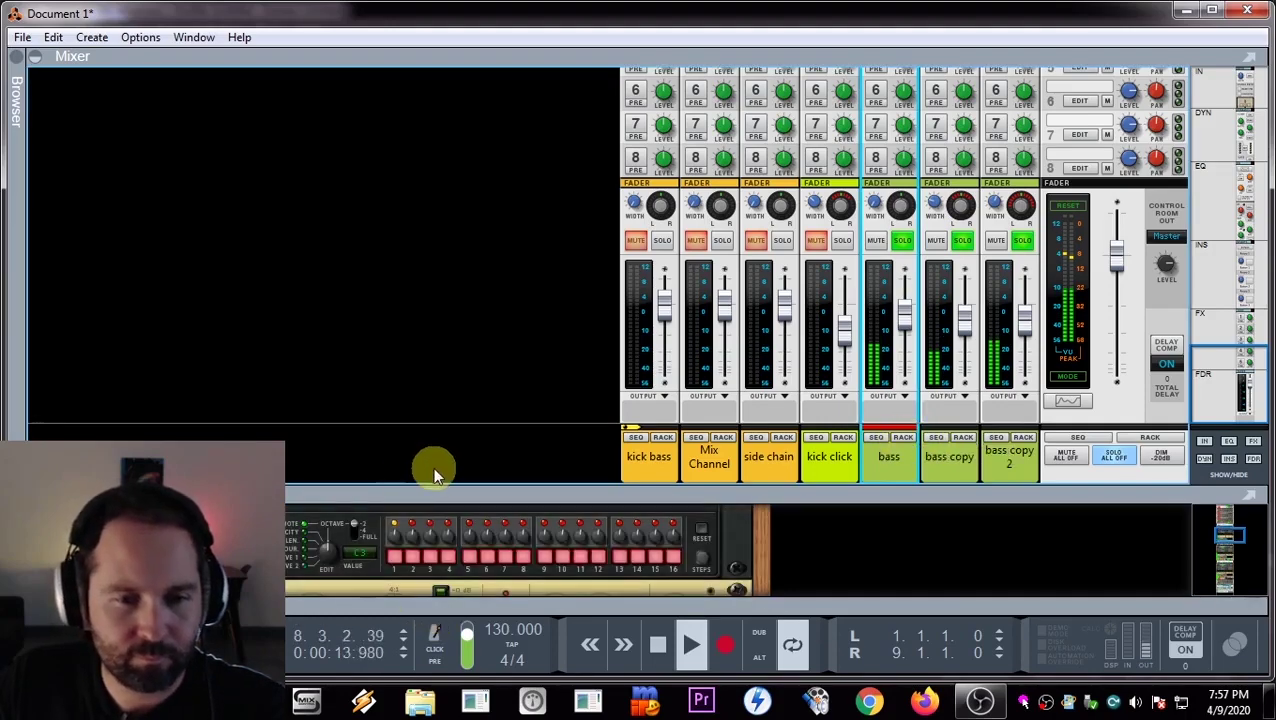
pyautogui.moveTo(422, 492); pyautogui.dragTo(422, 195)
pyautogui.scroll(-5, 328, 400)
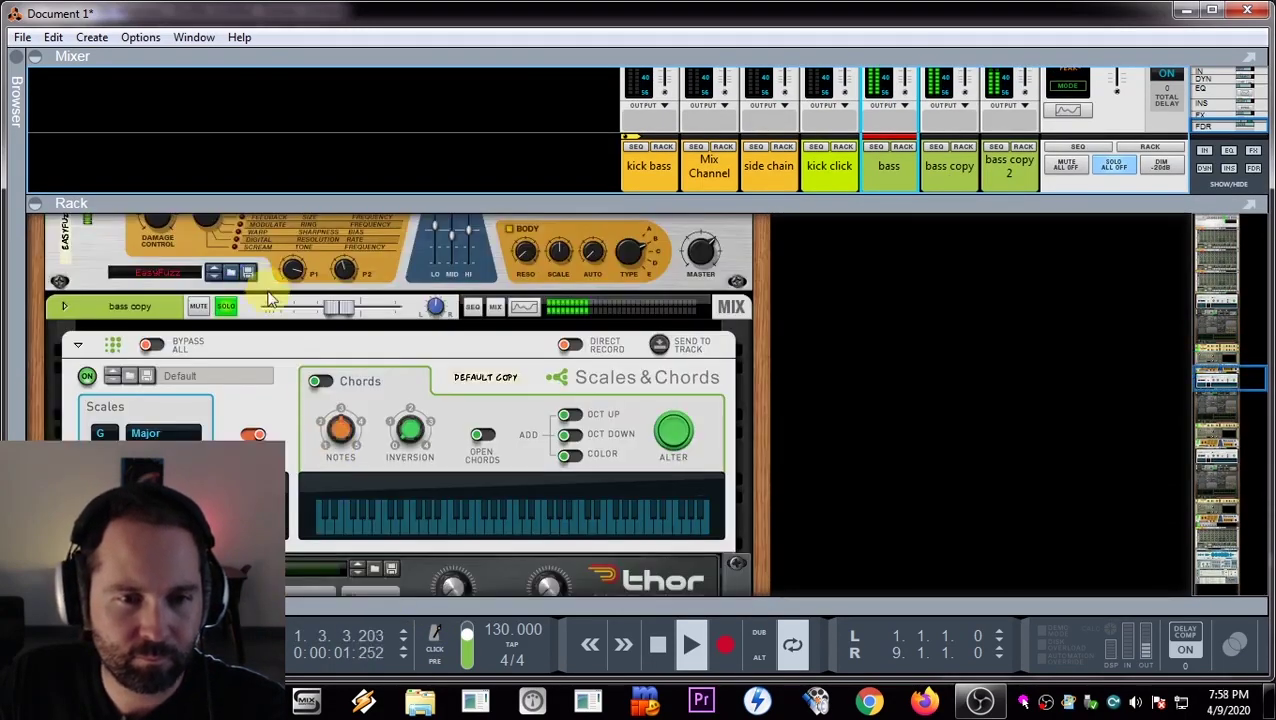
pyautogui.scroll(2, 292, 380)
pyautogui.moveTo(293, 380); pyautogui.dragTo(298, 438)
pyautogui.moveTo(343, 381); pyautogui.dragTo(344, 418)
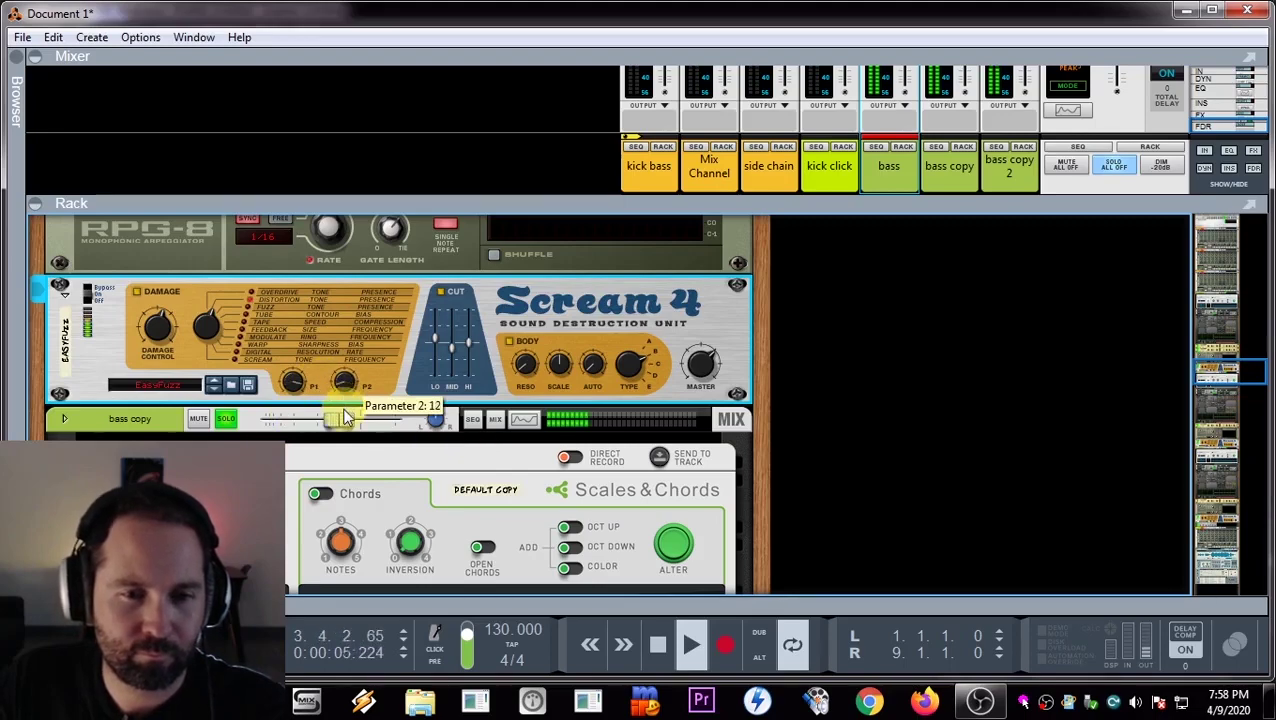
pyautogui.moveTo(352, 312); pyautogui.dragTo(349, 314)
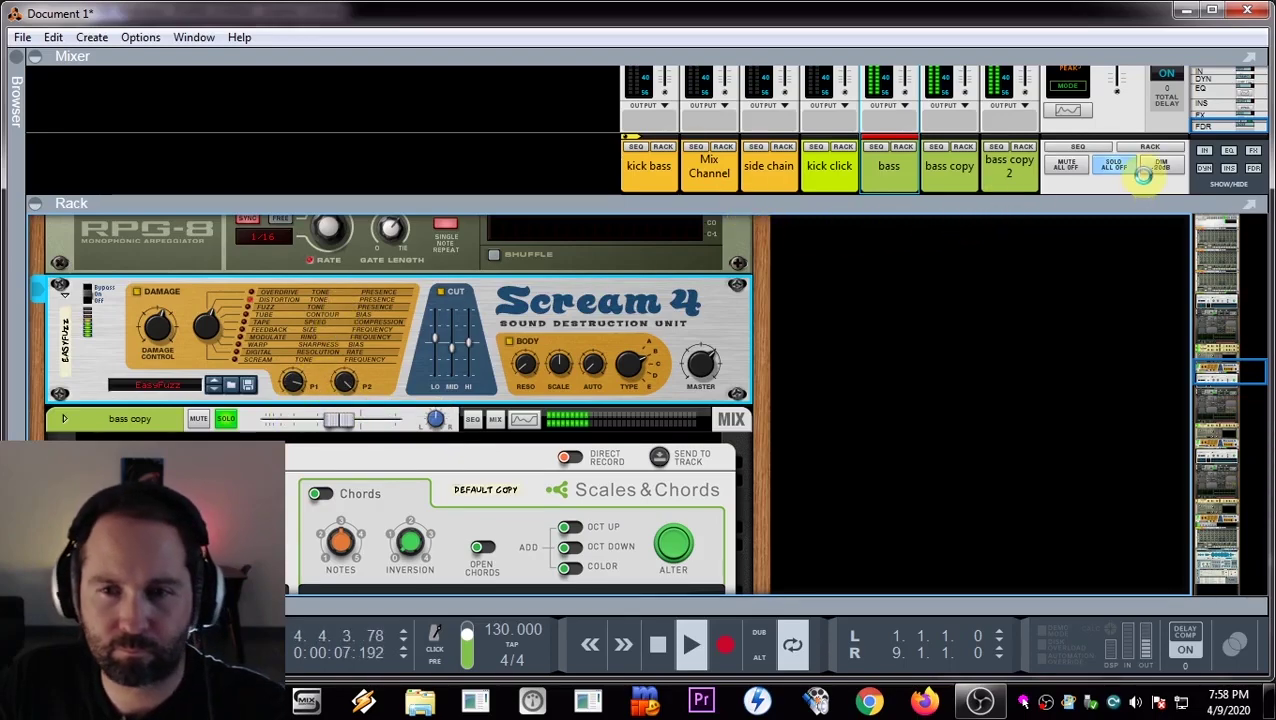
# - Clear all channel solos and set the bass copy 2 channel's pan to 13
pyautogui.click(1120, 168)
pyautogui.moveTo(971, 205); pyautogui.dragTo(948, 478)
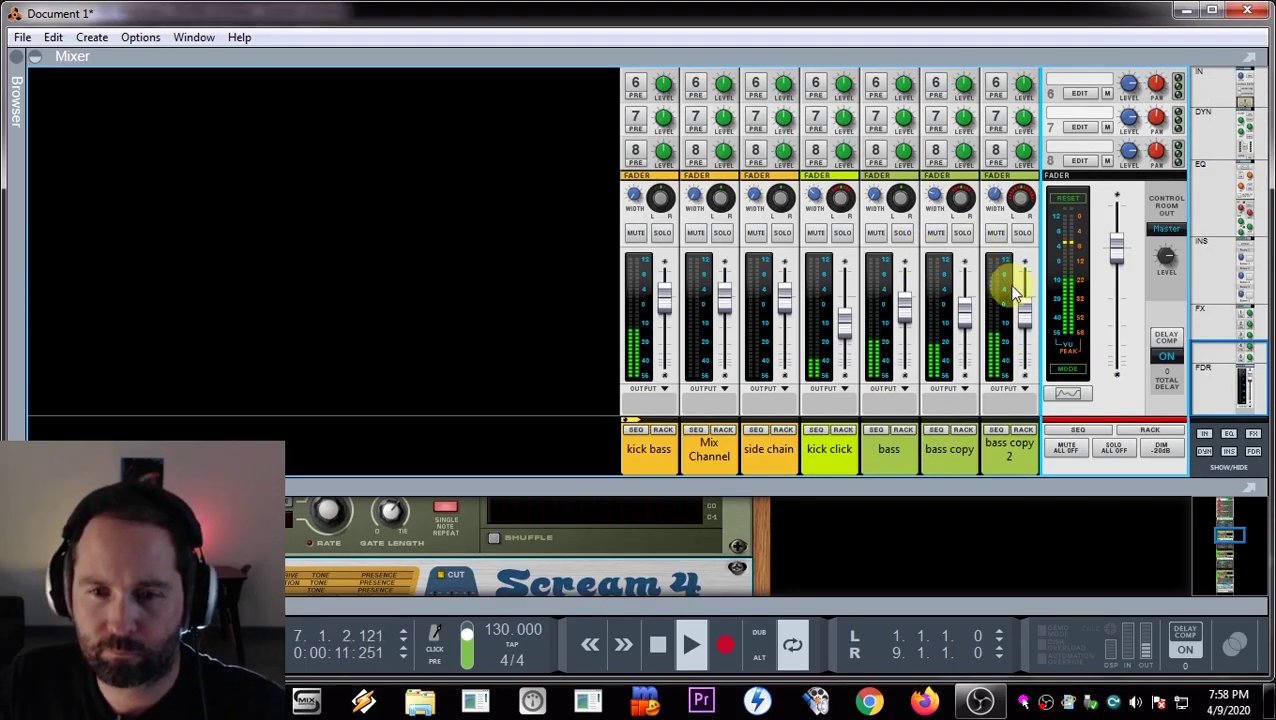
pyautogui.click(1022, 233)
pyautogui.moveTo(1020, 199); pyautogui.dragTo(1020, 202)
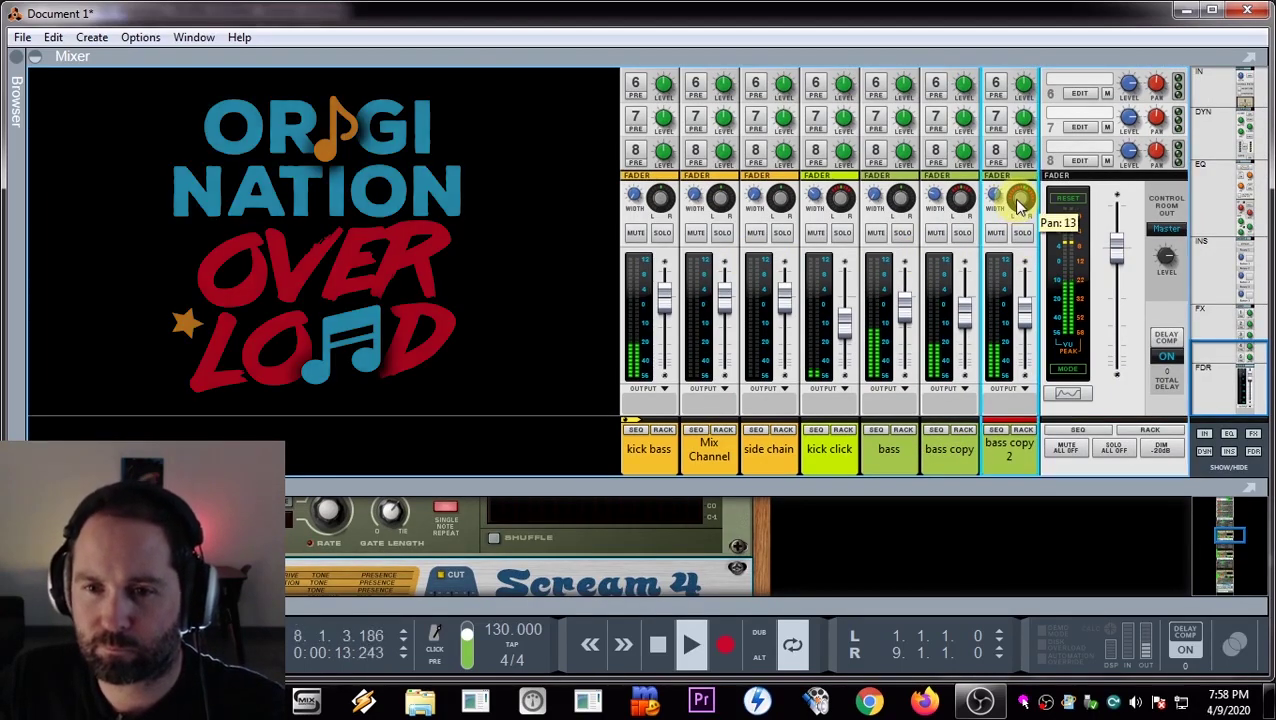
# - Adjust the bass copy channel's pan and set the bass copy 2 channel's level to -9.80 dB
pyautogui.click(972, 205)
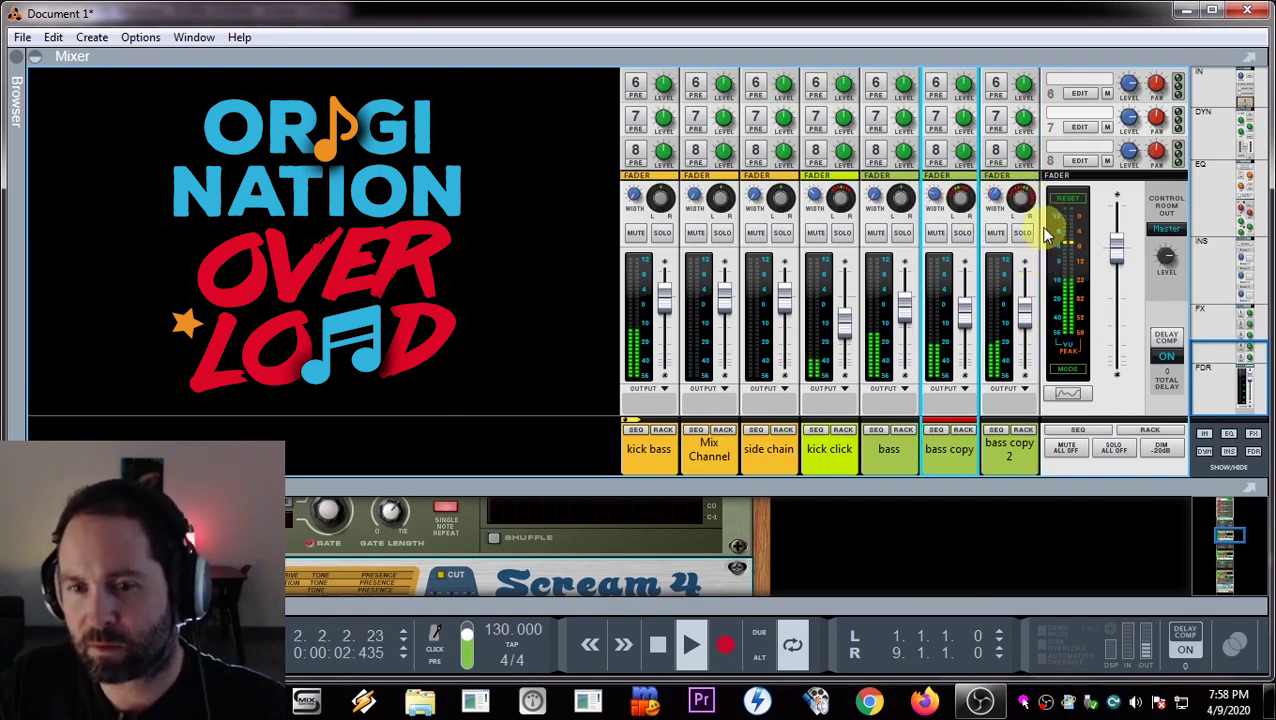
pyautogui.click(1027, 320)
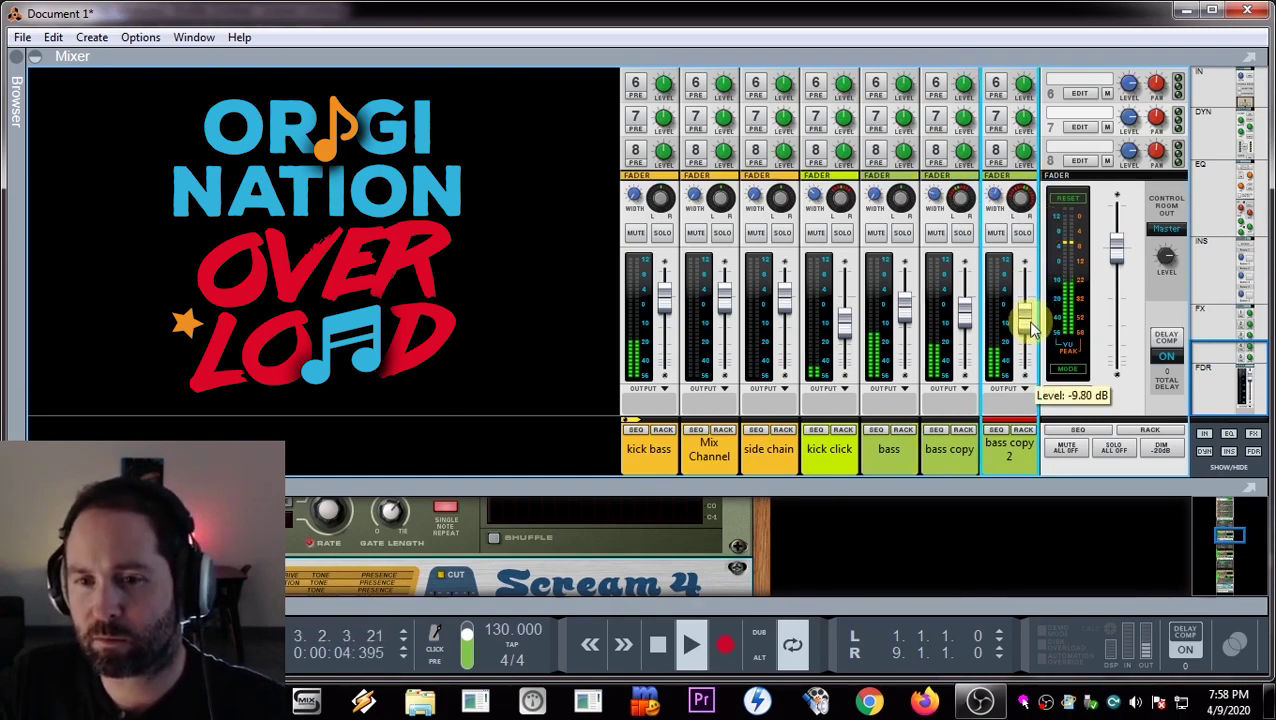
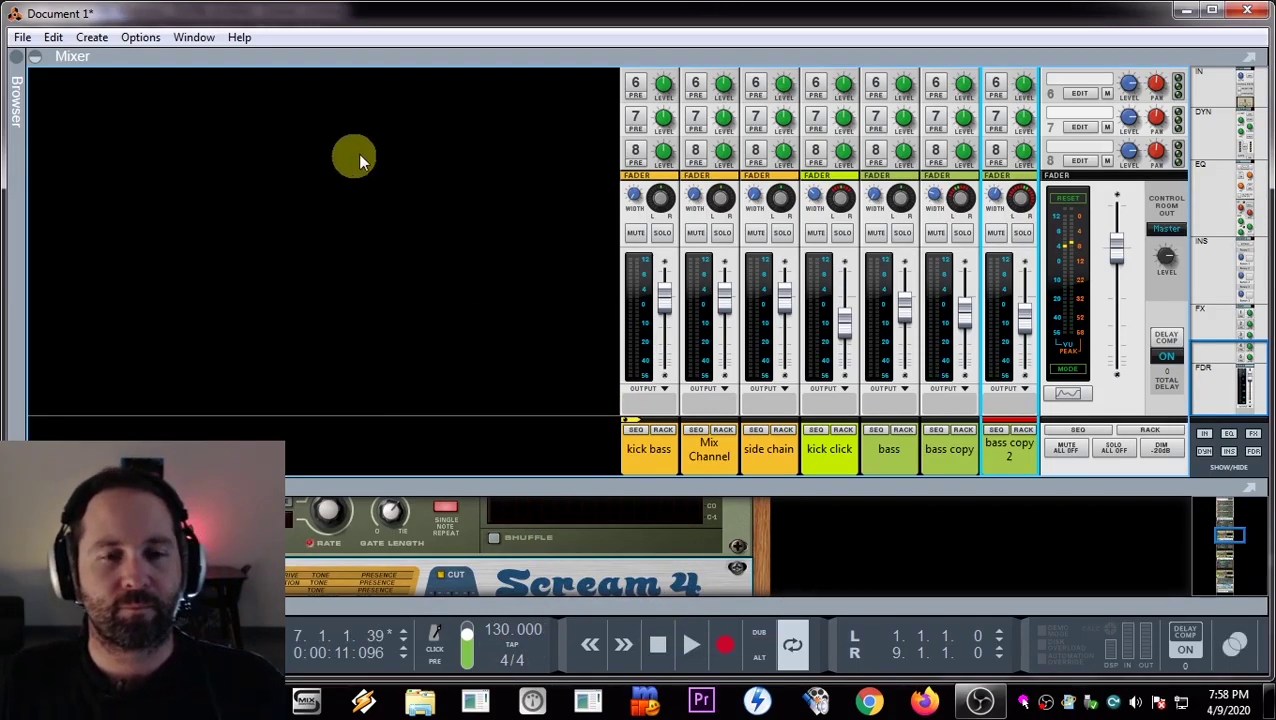
# - Add a Redrum Drum Computer after the bass channels and reset the device to an empty patch
pyautogui.click(92, 37)
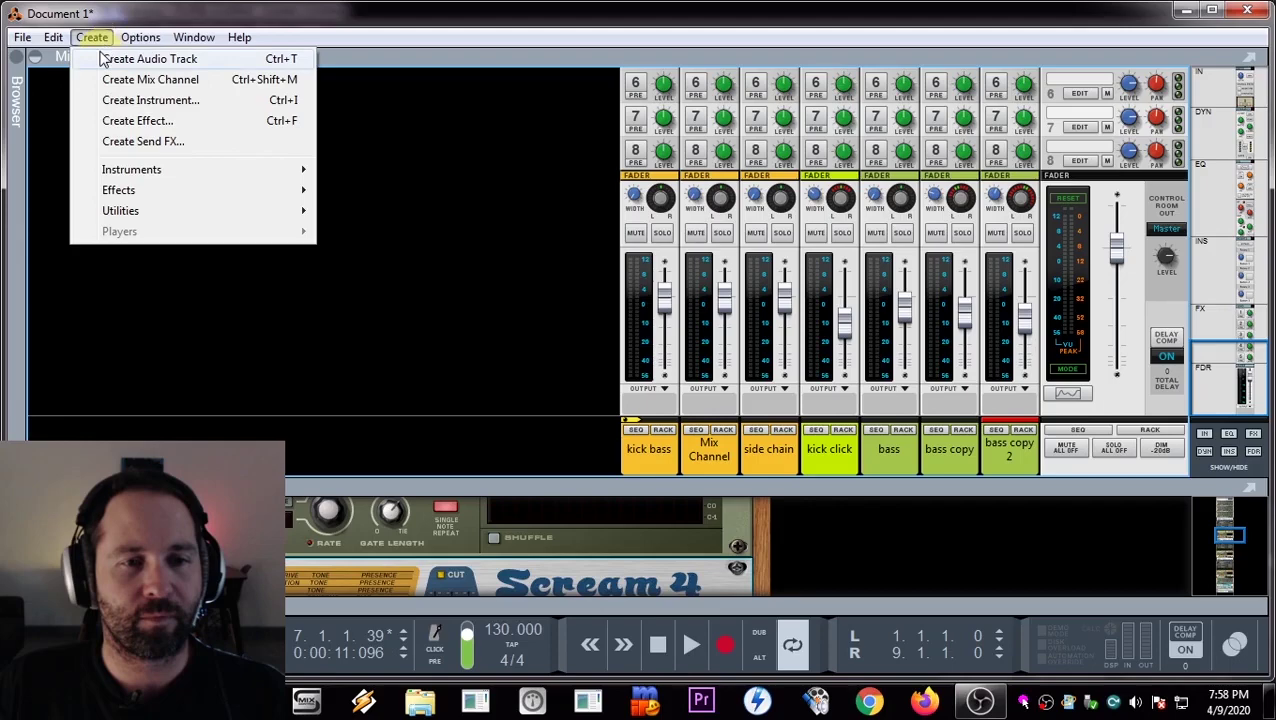
pyautogui.click(197, 101)
pyautogui.doubleClick(265, 293)
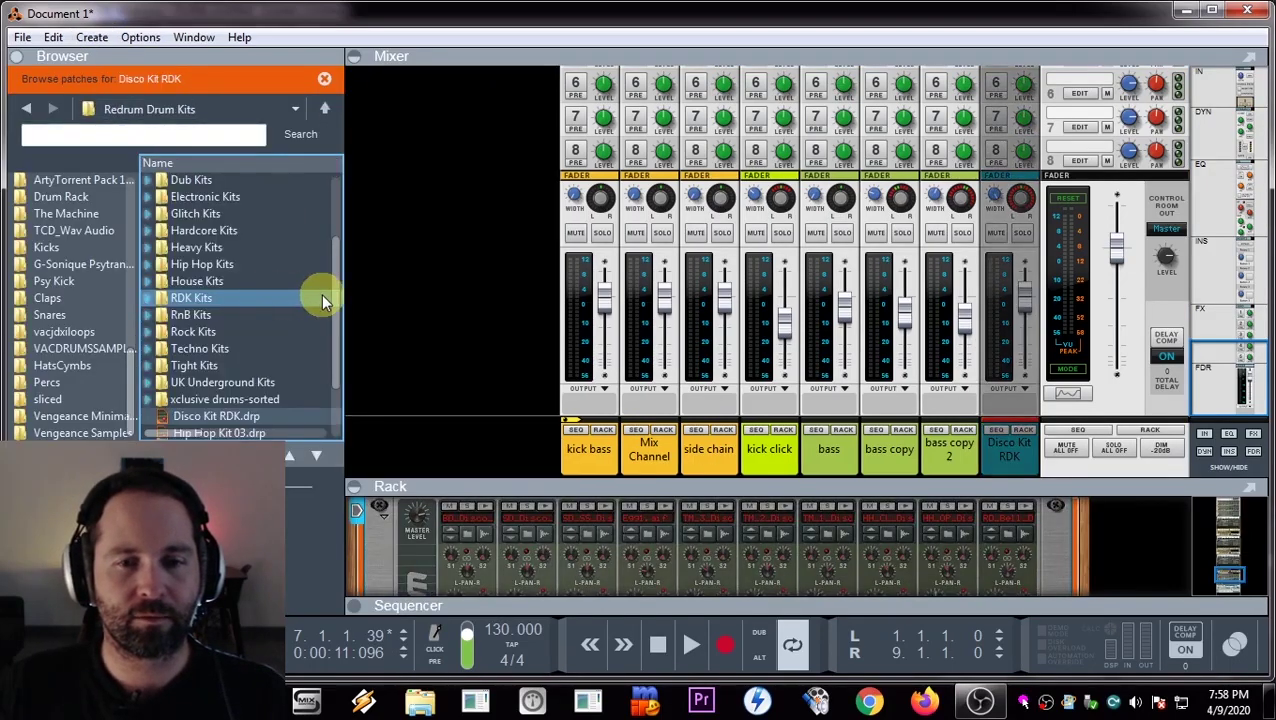
pyautogui.moveTo(763, 488); pyautogui.dragTo(769, 190)
pyautogui.rightClick(404, 320)
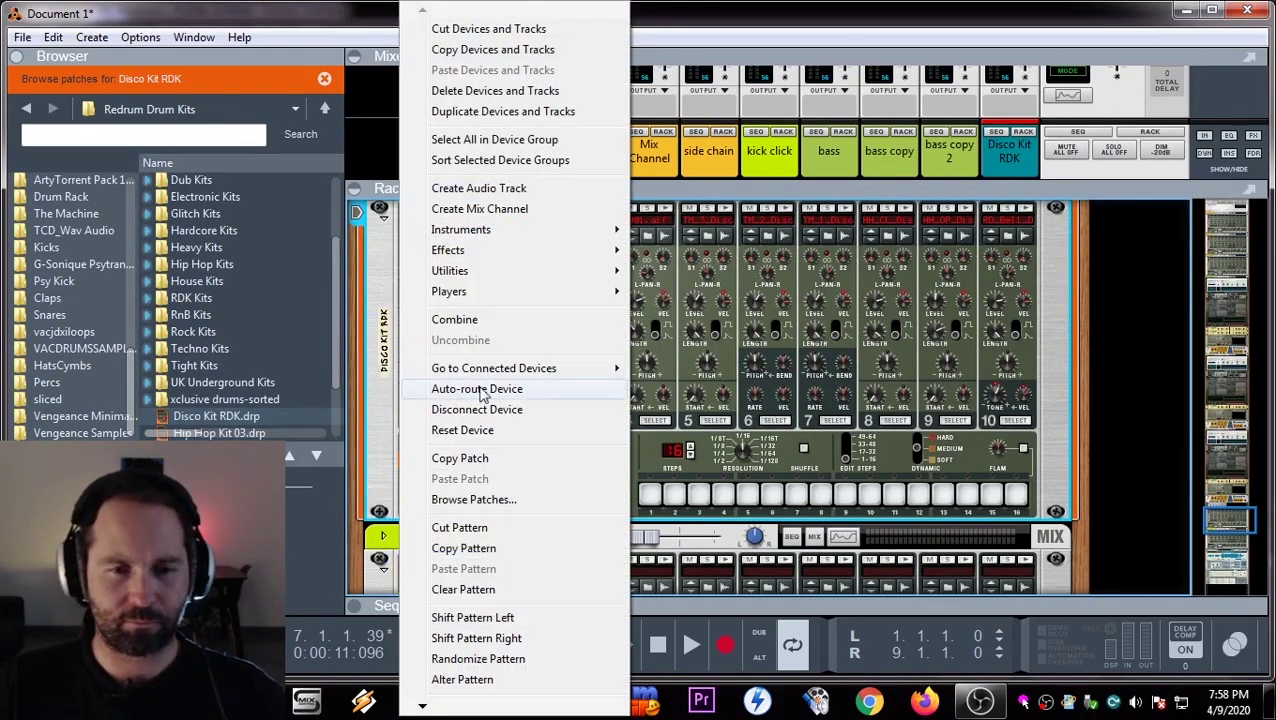
pyautogui.click(462, 430)
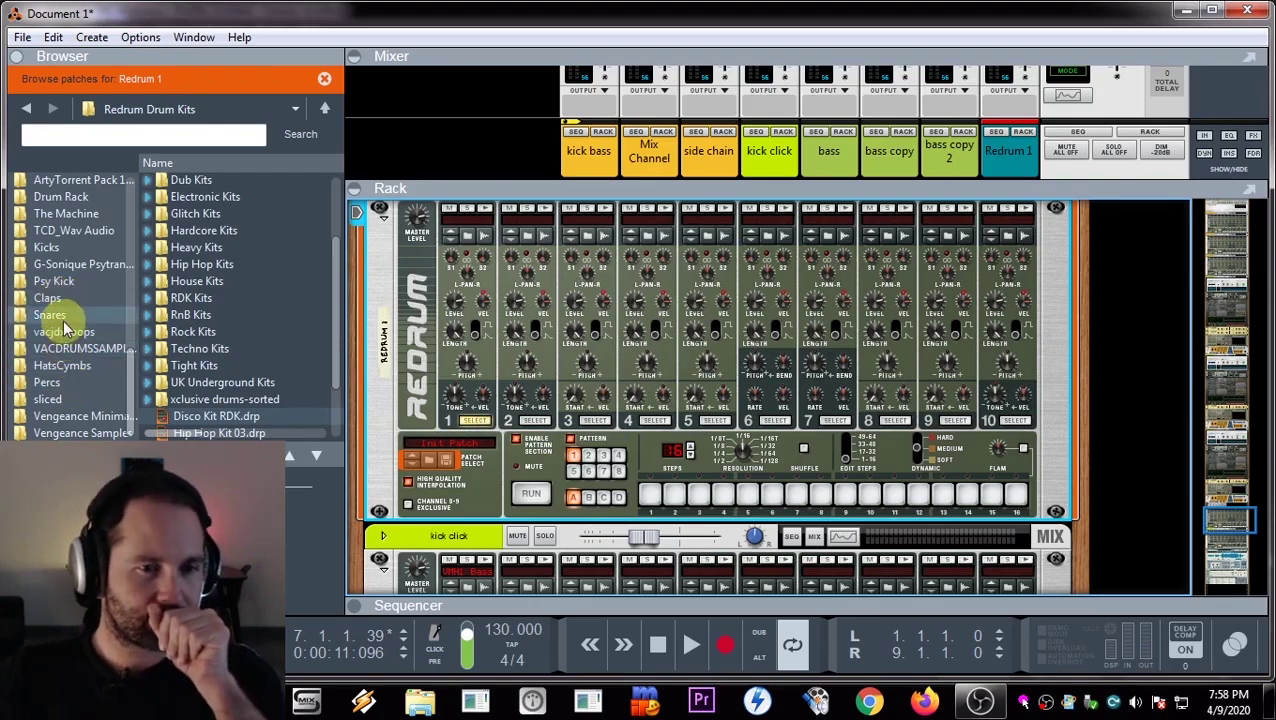
# - Audition the CLAPS2 samples in the Claps folder and load FHP_CLAP4 into the new Redrum's drum channel 4
pyautogui.click(40, 302)
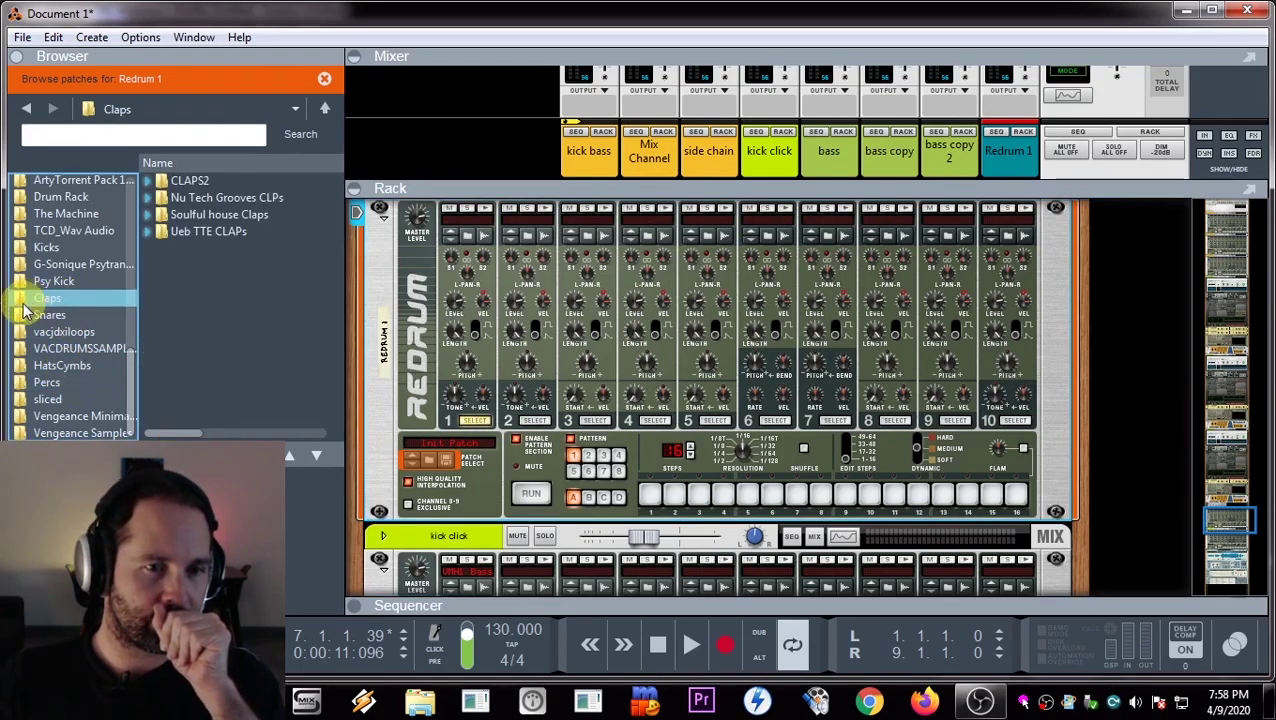
pyautogui.click(324, 78)
pyautogui.click(250, 264)
pyautogui.click(235, 249)
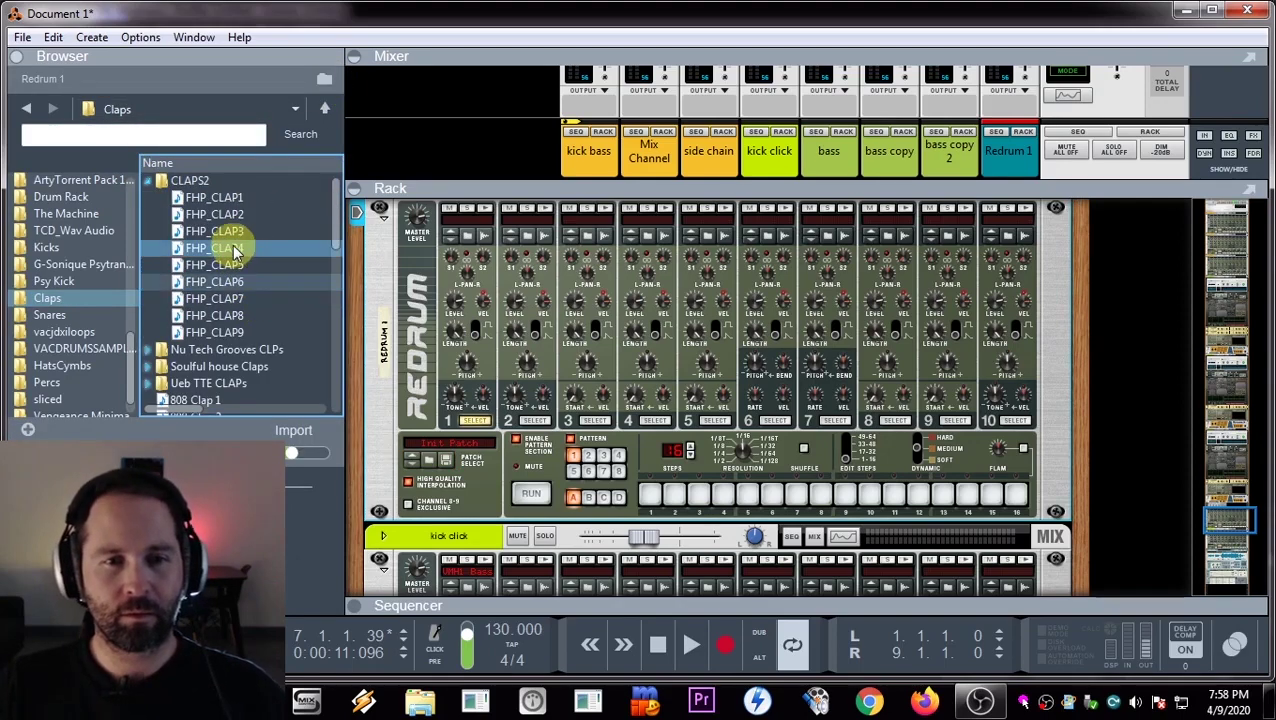
pyautogui.click(222, 231)
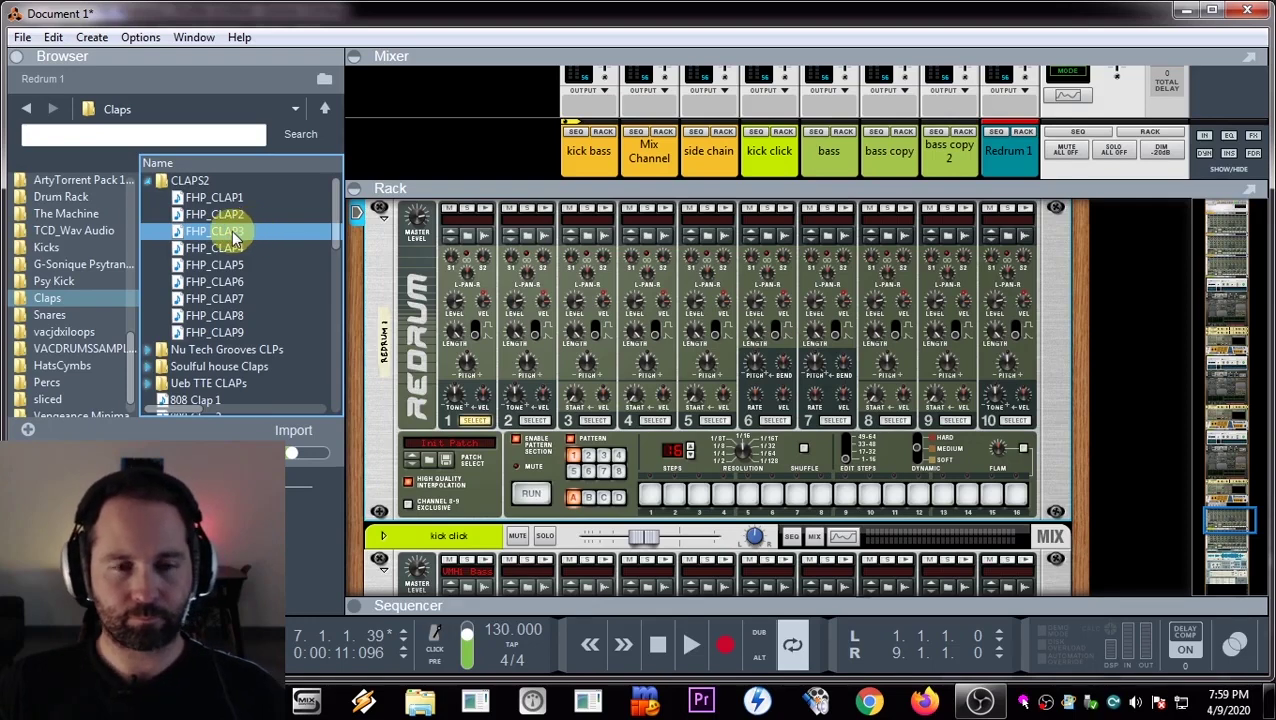
pyautogui.click(232, 214)
pyautogui.click(224, 248)
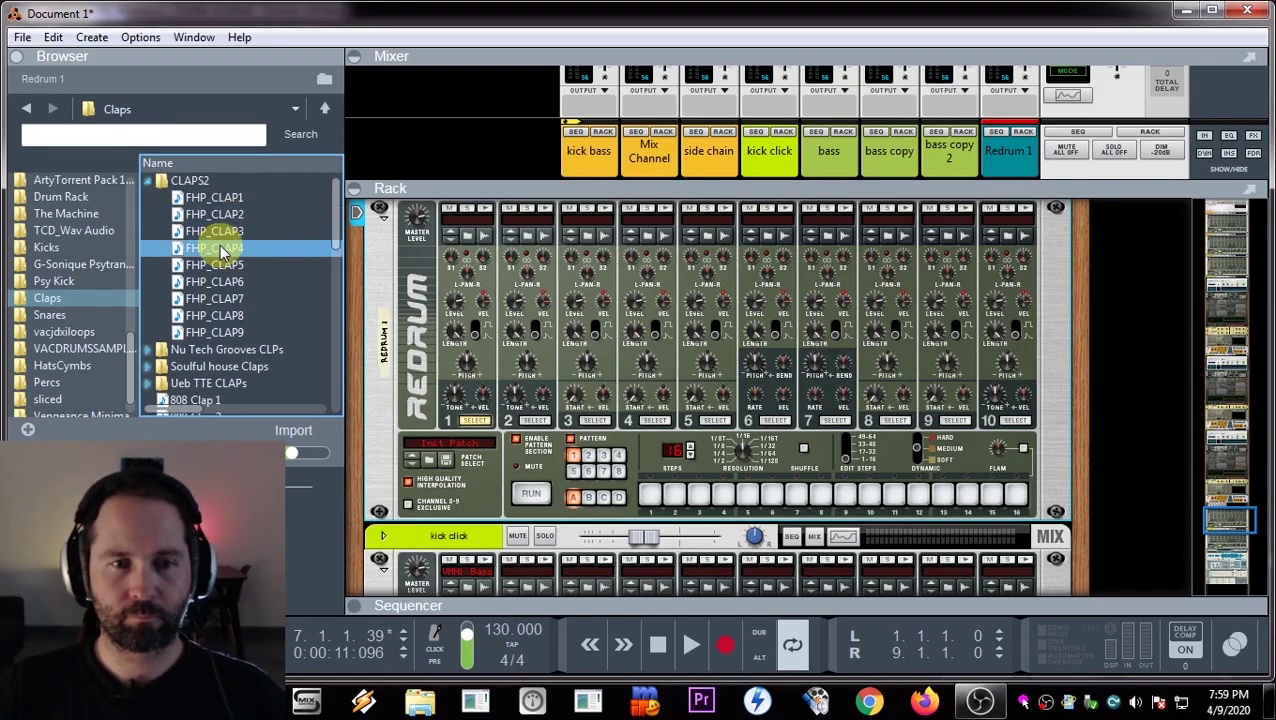
pyautogui.click(212, 265)
pyautogui.moveTo(220, 249); pyautogui.dragTo(650, 320)
# - Program the clap on pattern steps 5 and 13 and start playback
pyautogui.click(747, 493)
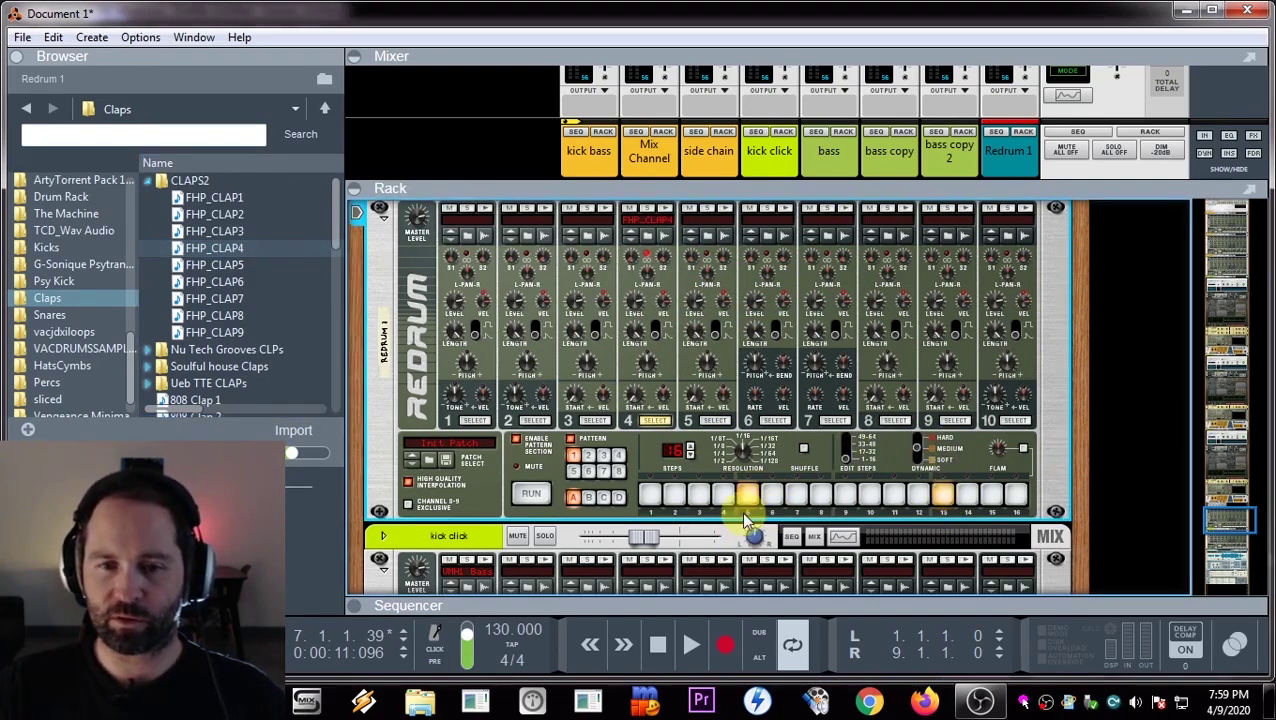
pyautogui.click(945, 496)
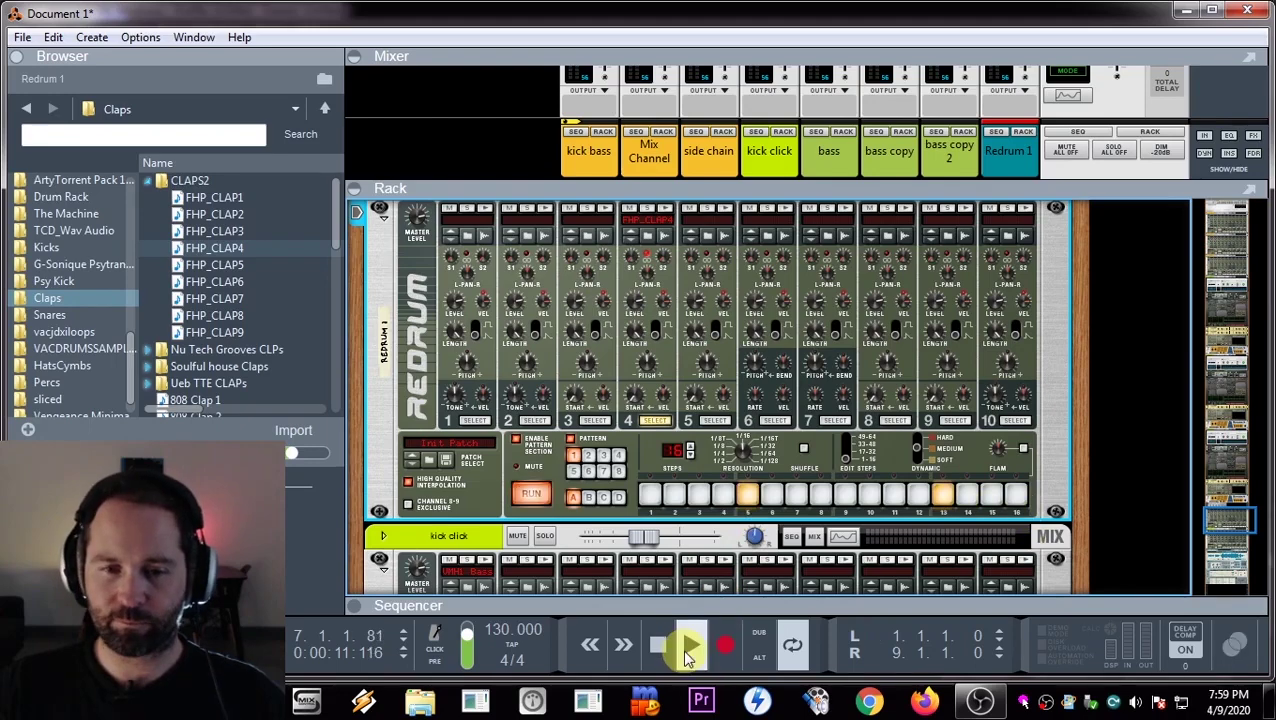
pyautogui.click(690, 645)
# - Set the clap Redrum's mix level to -4.74 dB and slightly lower the bass copy 2 level during playback
pyautogui.scroll(2, 705, 430)
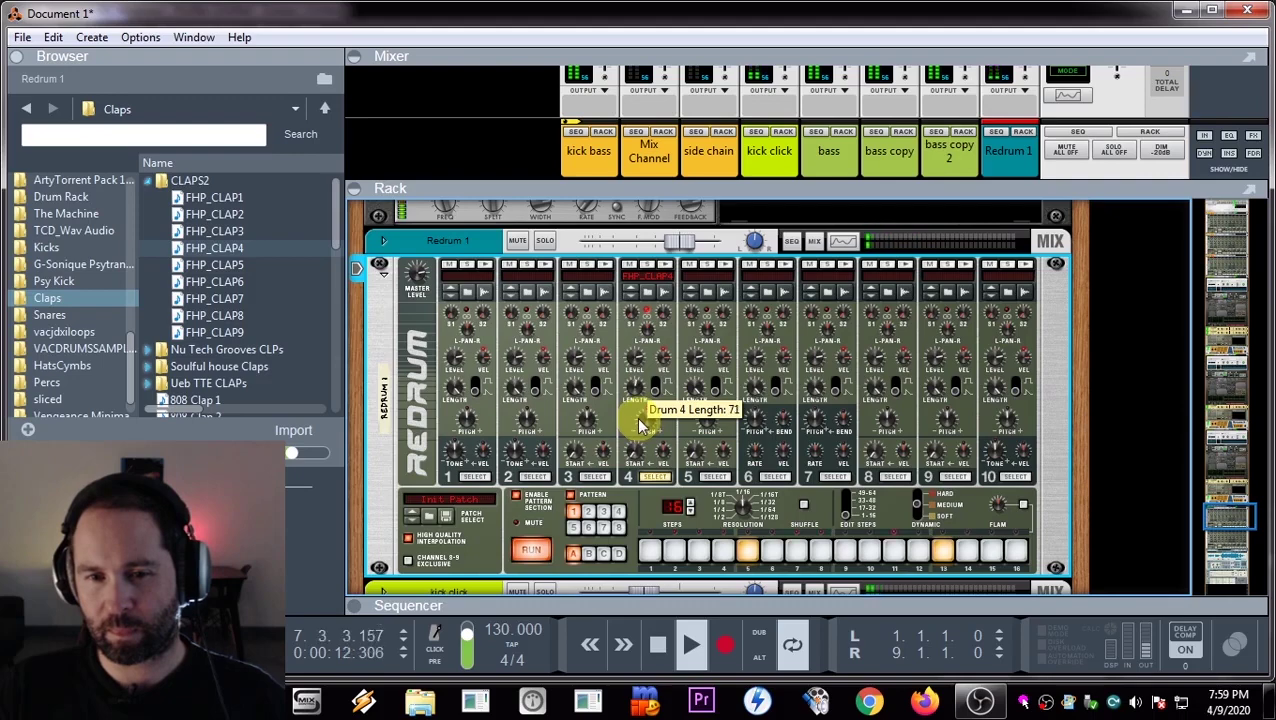
pyautogui.moveTo(683, 240); pyautogui.dragTo(674, 246)
pyautogui.click(1160, 155)
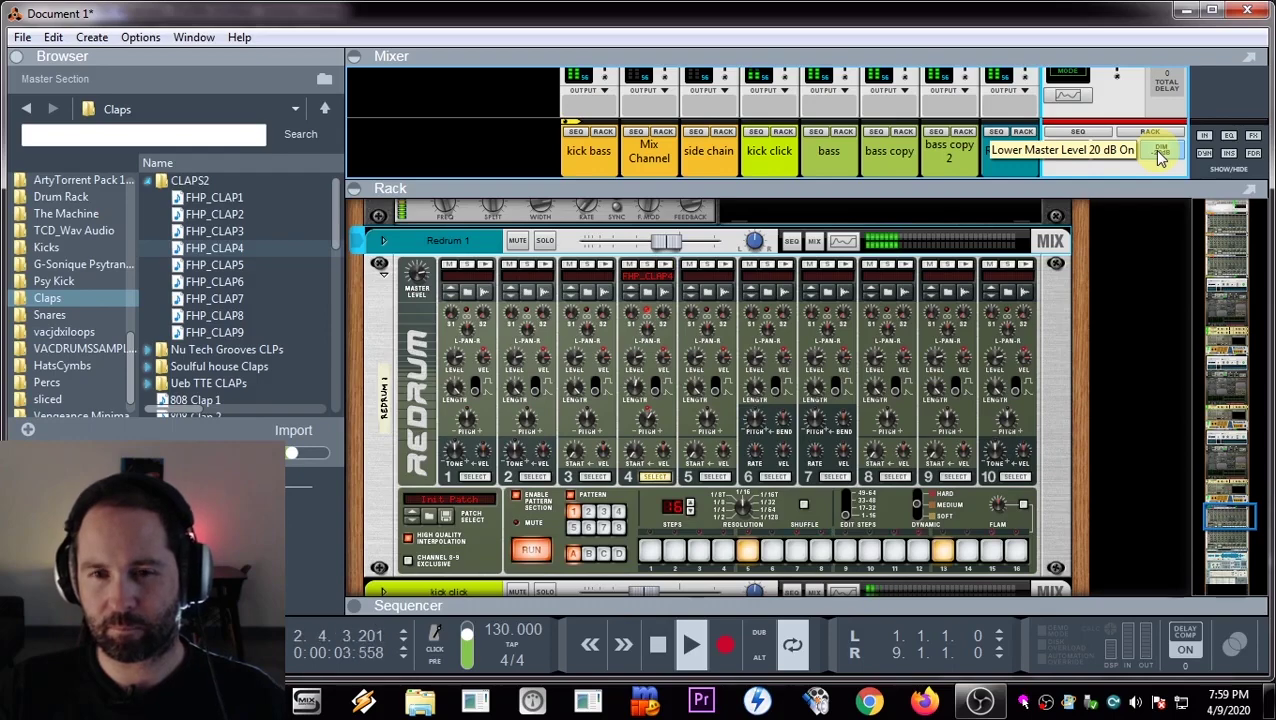
pyautogui.click(670, 246)
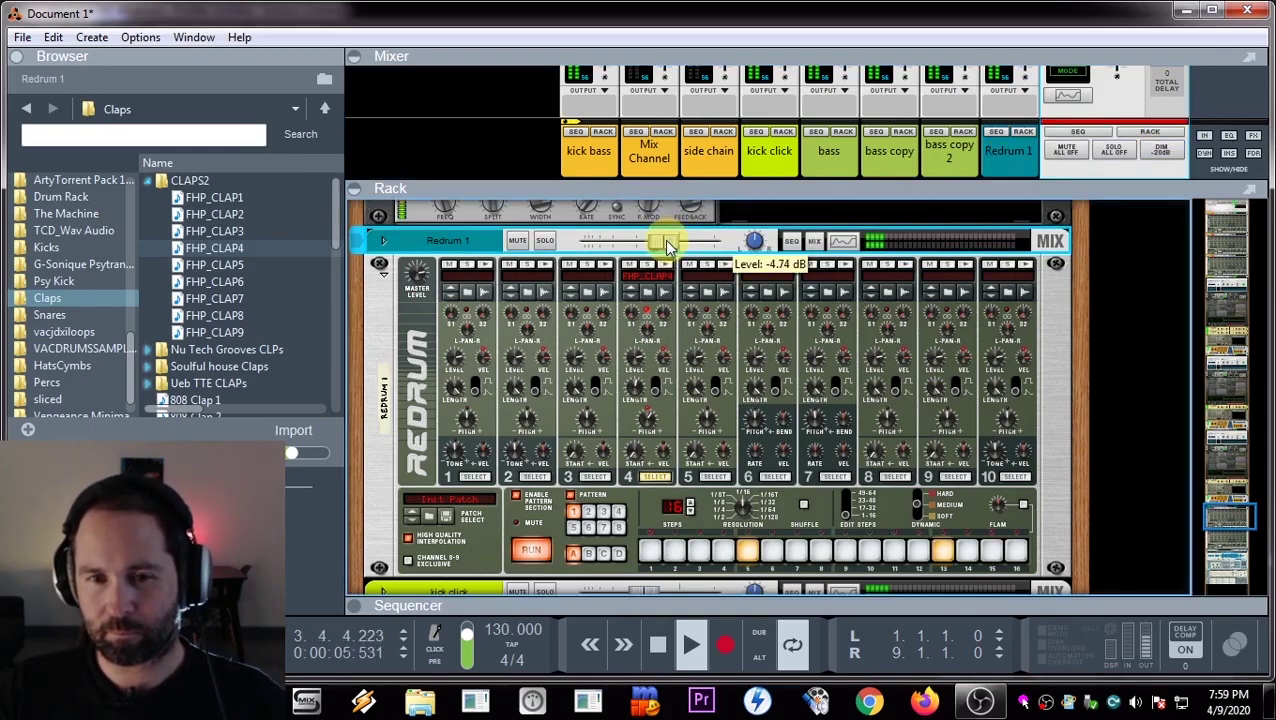
pyautogui.moveTo(1096, 193); pyautogui.dragTo(975, 200)
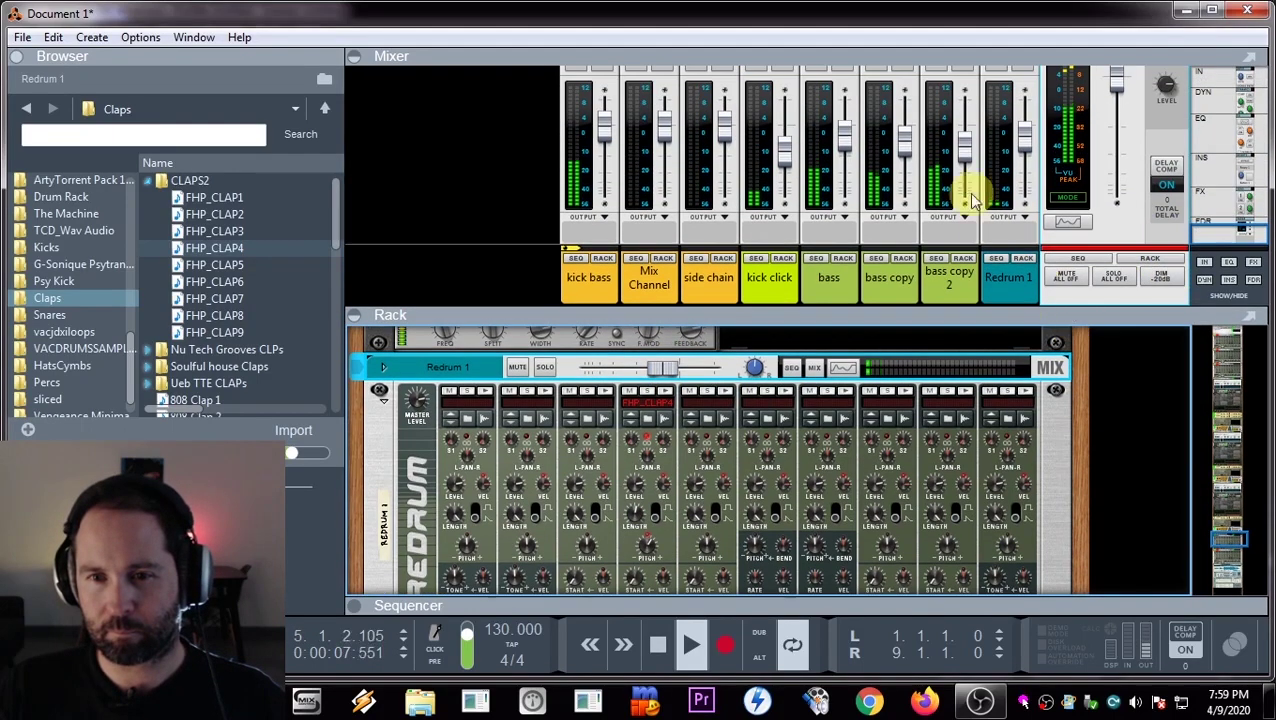
pyautogui.click(963, 145)
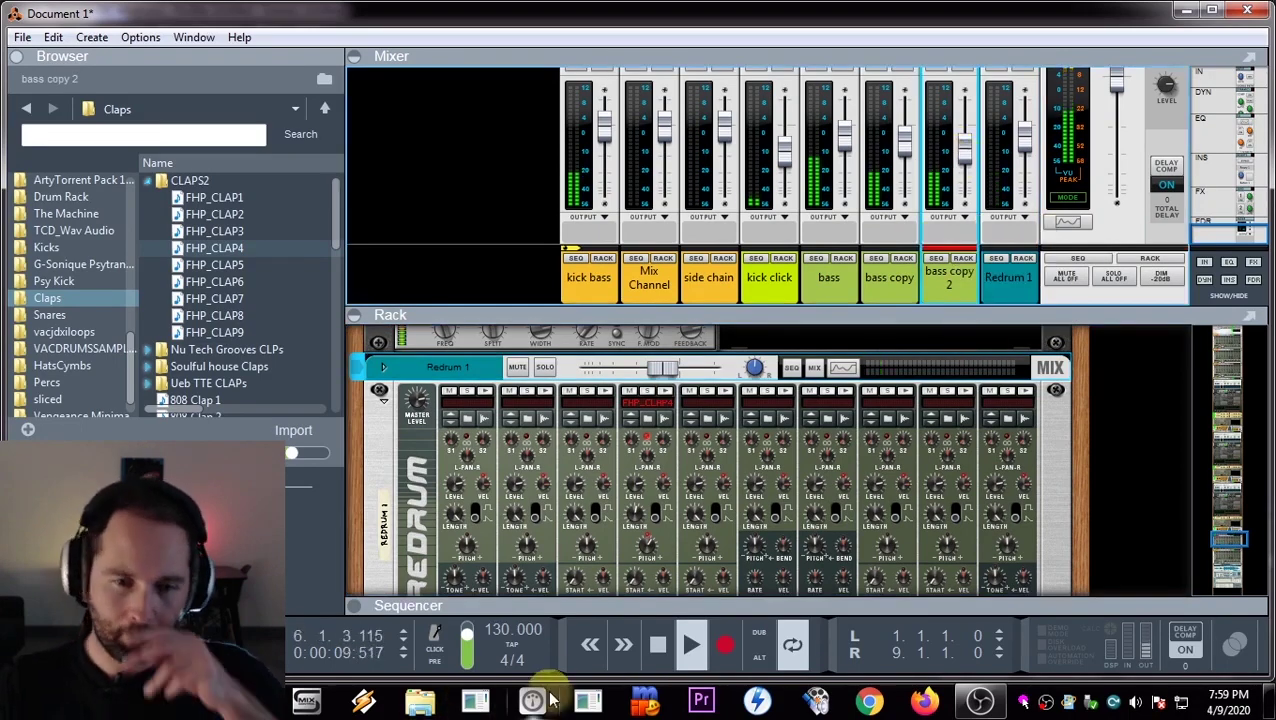
pyautogui.click(657, 644)
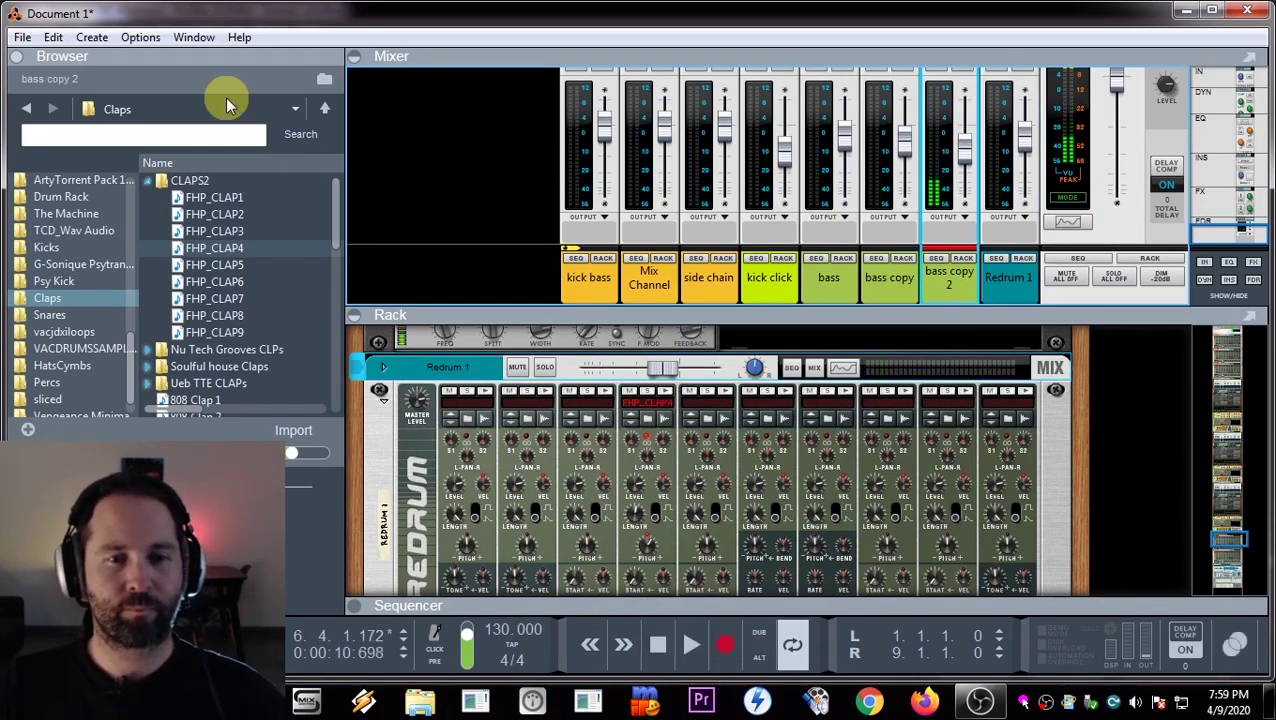
# - Add another Redrum Drum Computer above the clap Redrum and reset it to an empty patch
pyautogui.click(95, 37)
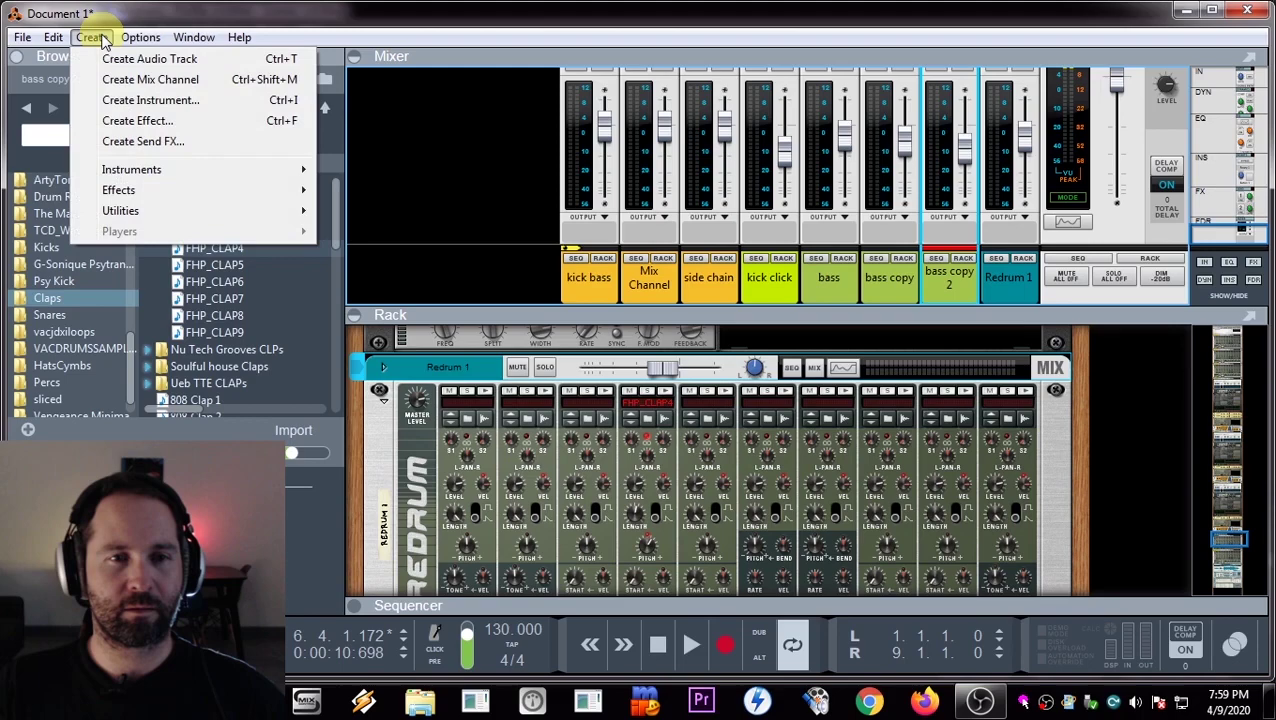
pyautogui.click(150, 100)
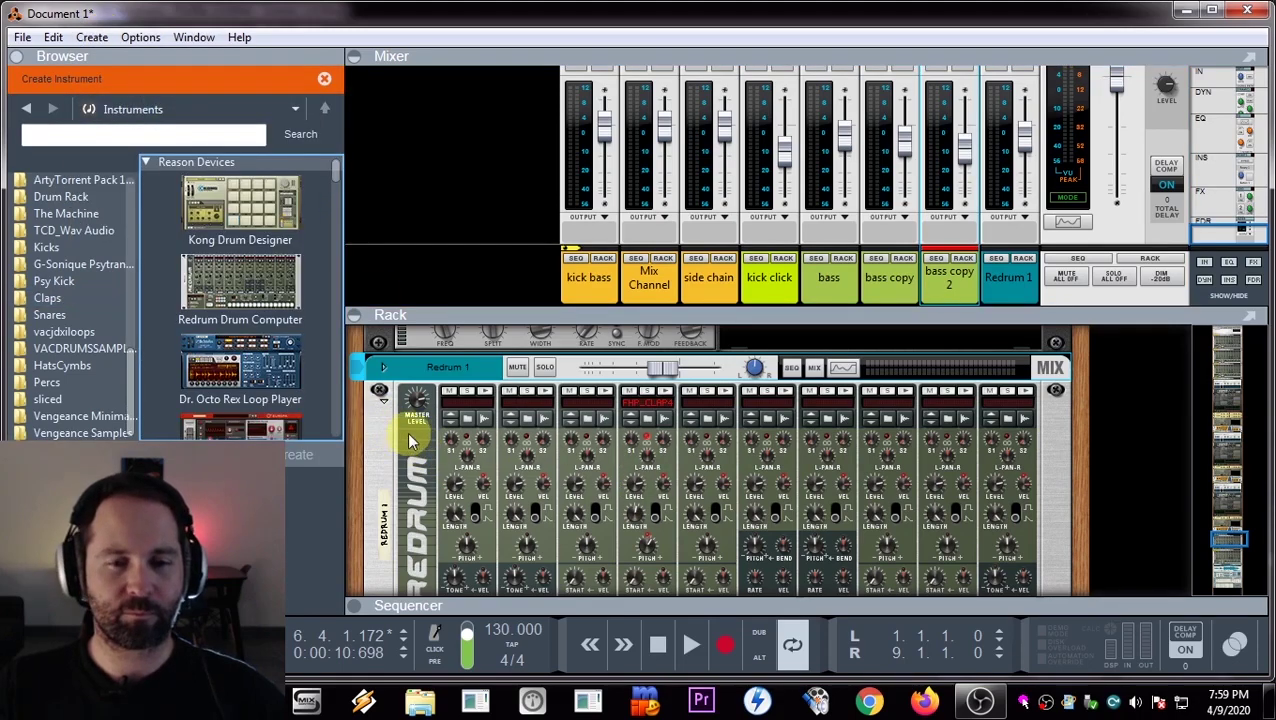
pyautogui.moveTo(195, 258); pyautogui.dragTo(427, 364)
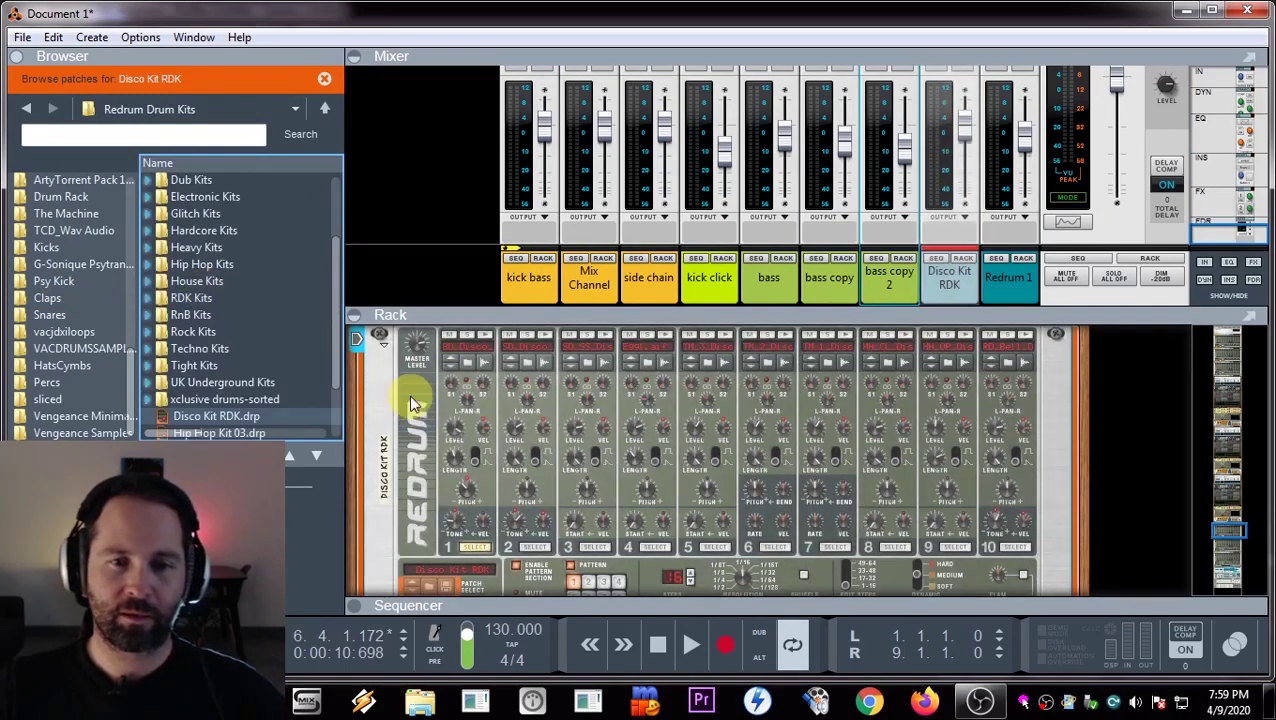
pyautogui.rightClick(415, 404)
pyautogui.click(484, 433)
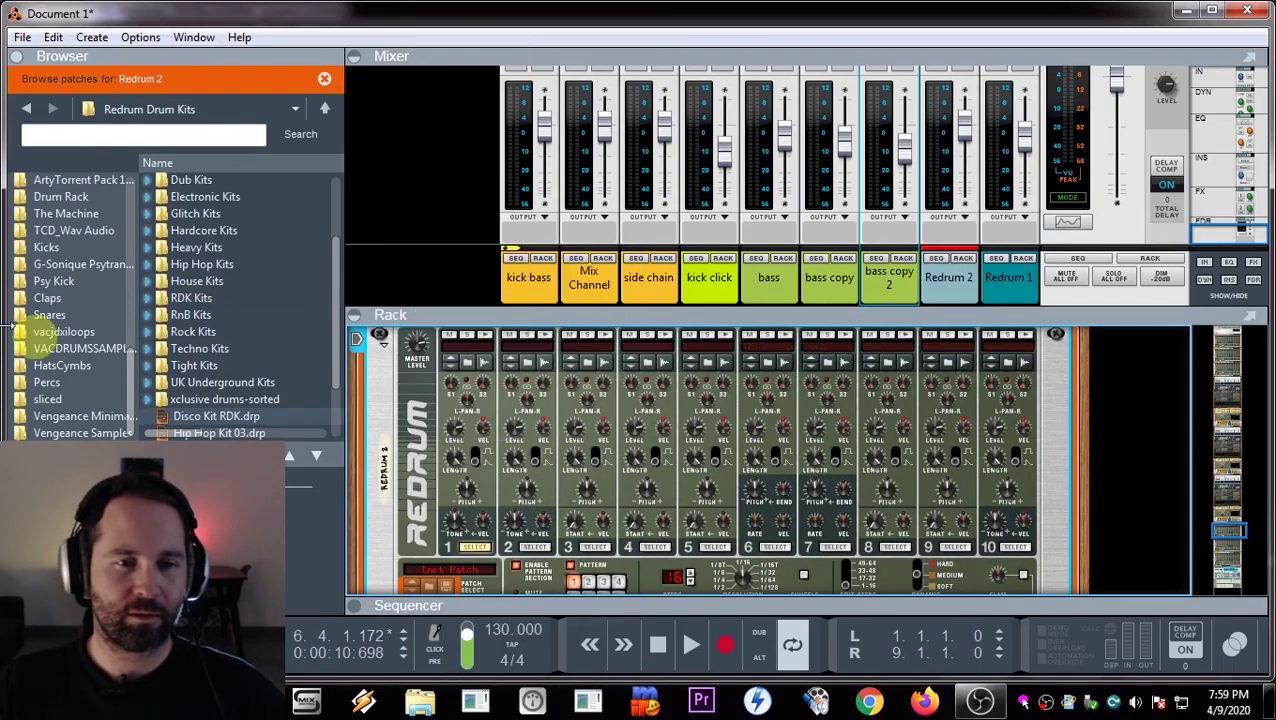
# - Browse to the VMH1 Open Hats folder inside Vengeance Minimal House's VMH1 Cymbals samples
pyautogui.click(324, 78)
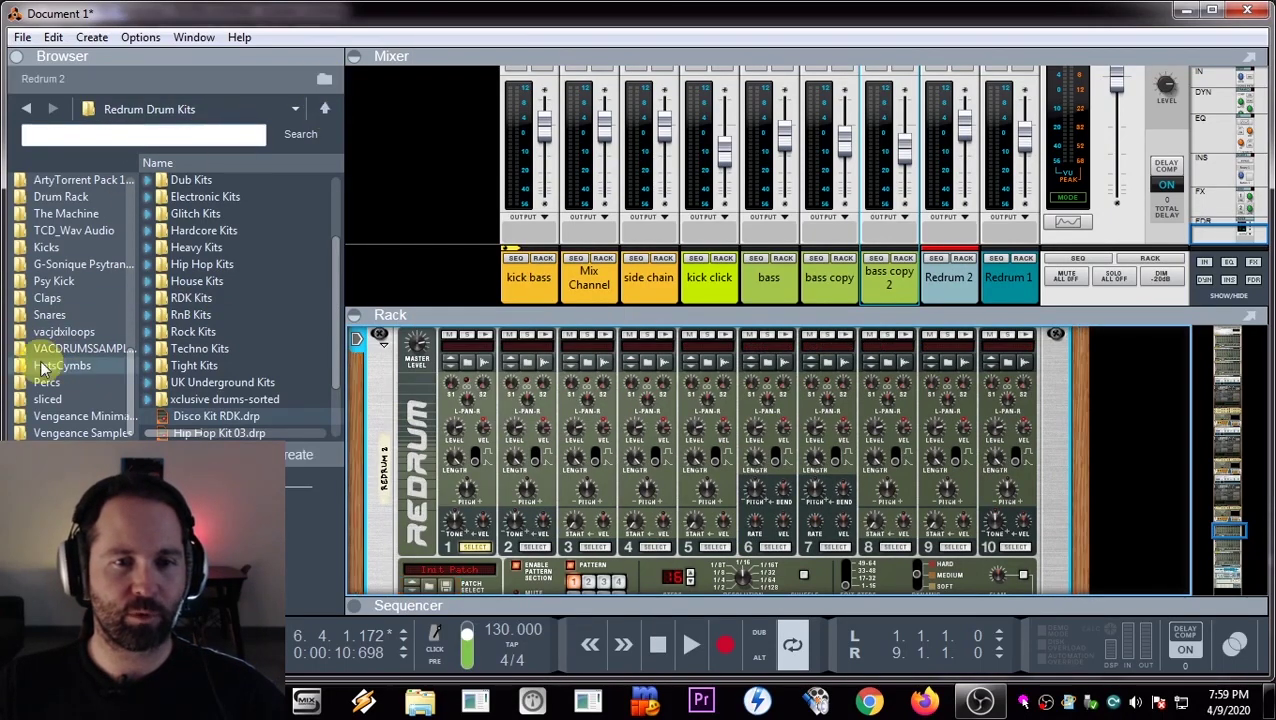
pyautogui.click(62, 416)
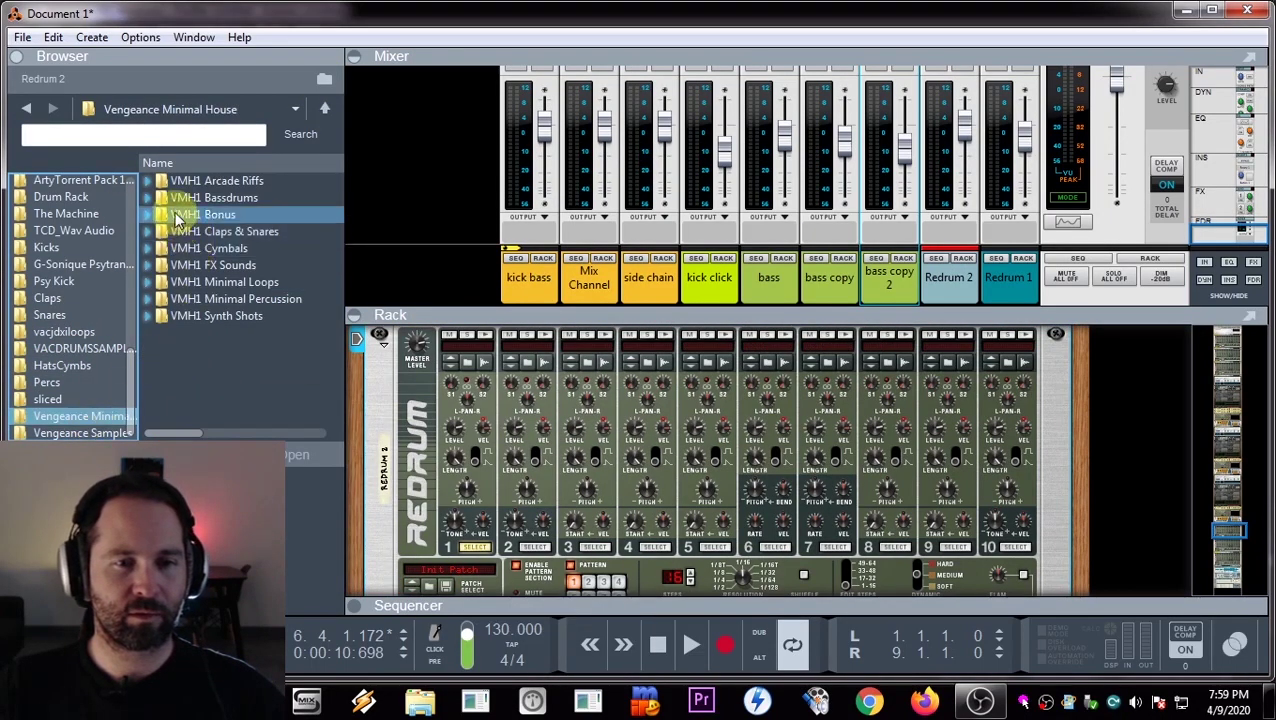
pyautogui.click(158, 249)
pyautogui.click(148, 249)
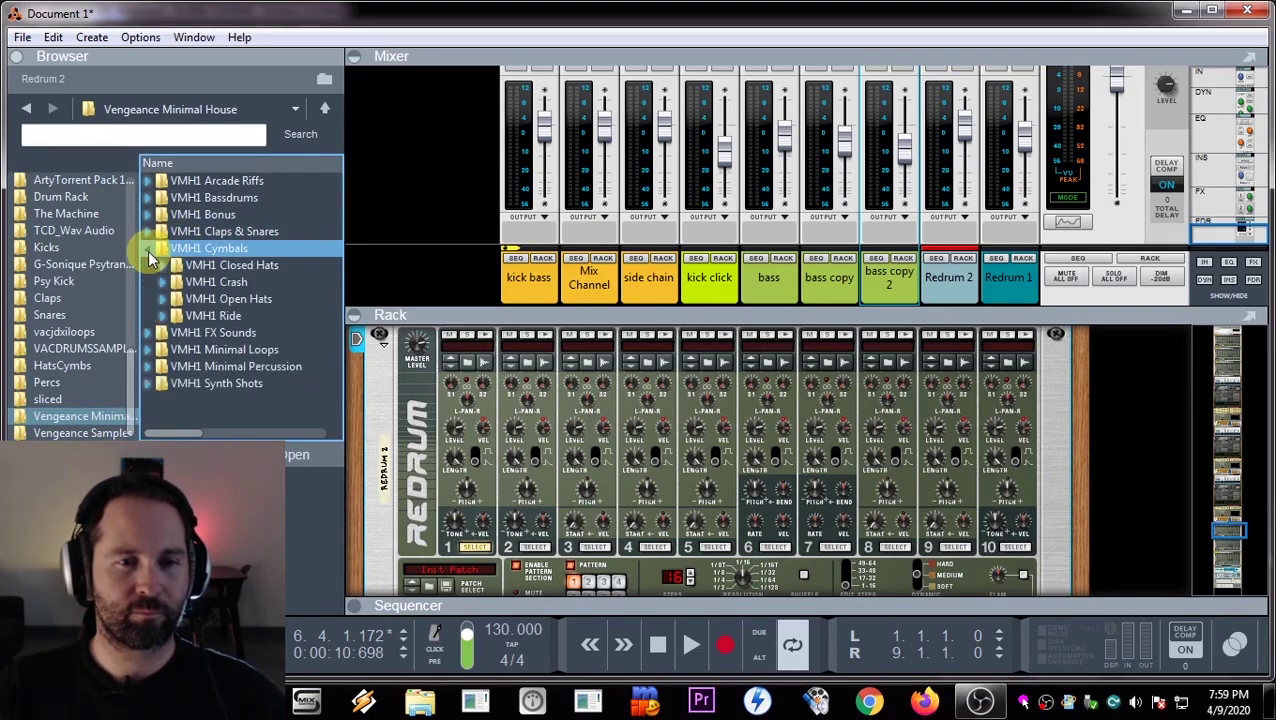
pyautogui.doubleClick(157, 281)
pyautogui.doubleClick(157, 283)
pyautogui.doubleClick(160, 298)
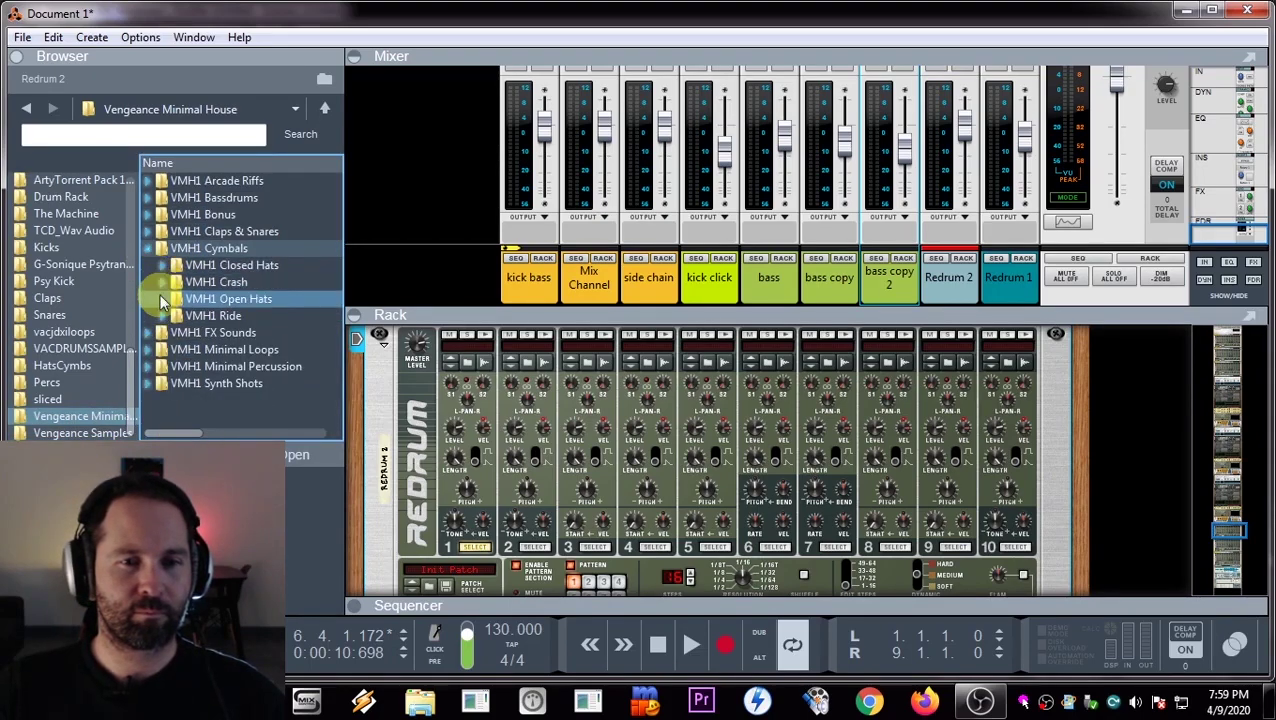
# - Audition the VMH1 Open Hats samples and load VMH1 Open Hats 029 into the new Redrum's drum channel 8
pyautogui.click(256, 282)
pyautogui.click(268, 334)
pyautogui.scroll(-2, 267, 338)
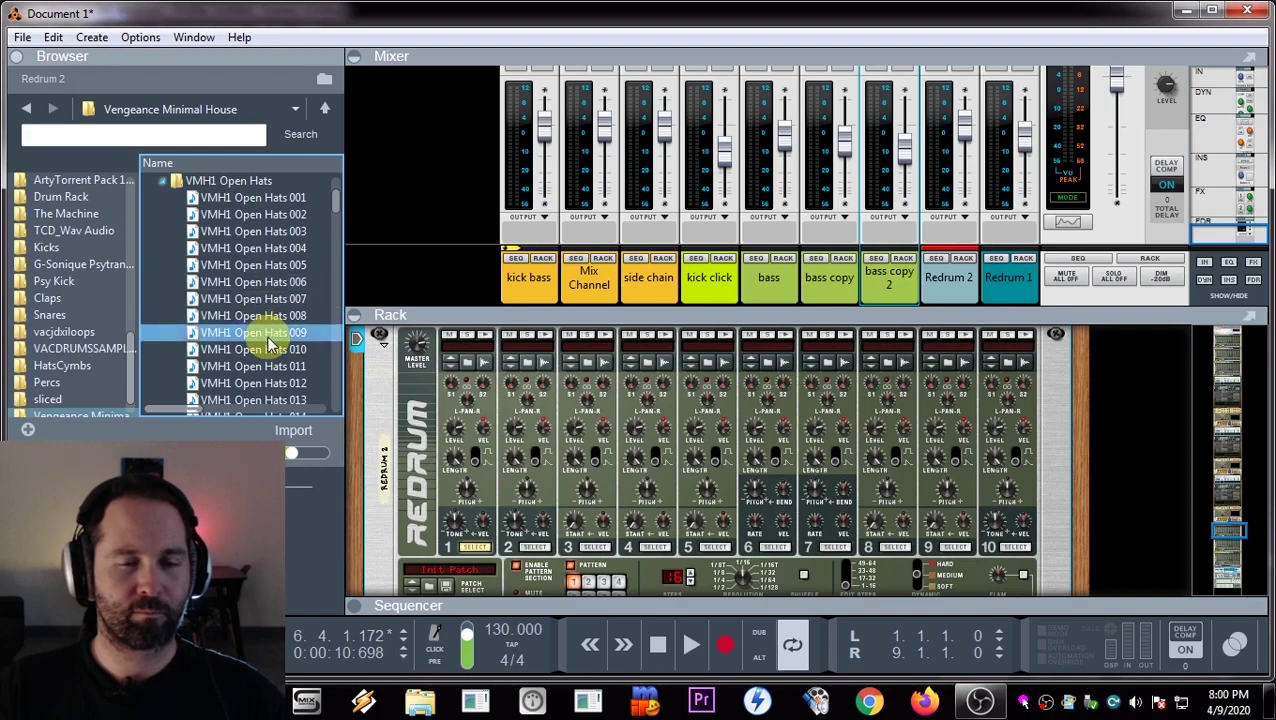
pyautogui.click(281, 368)
pyautogui.click(276, 283)
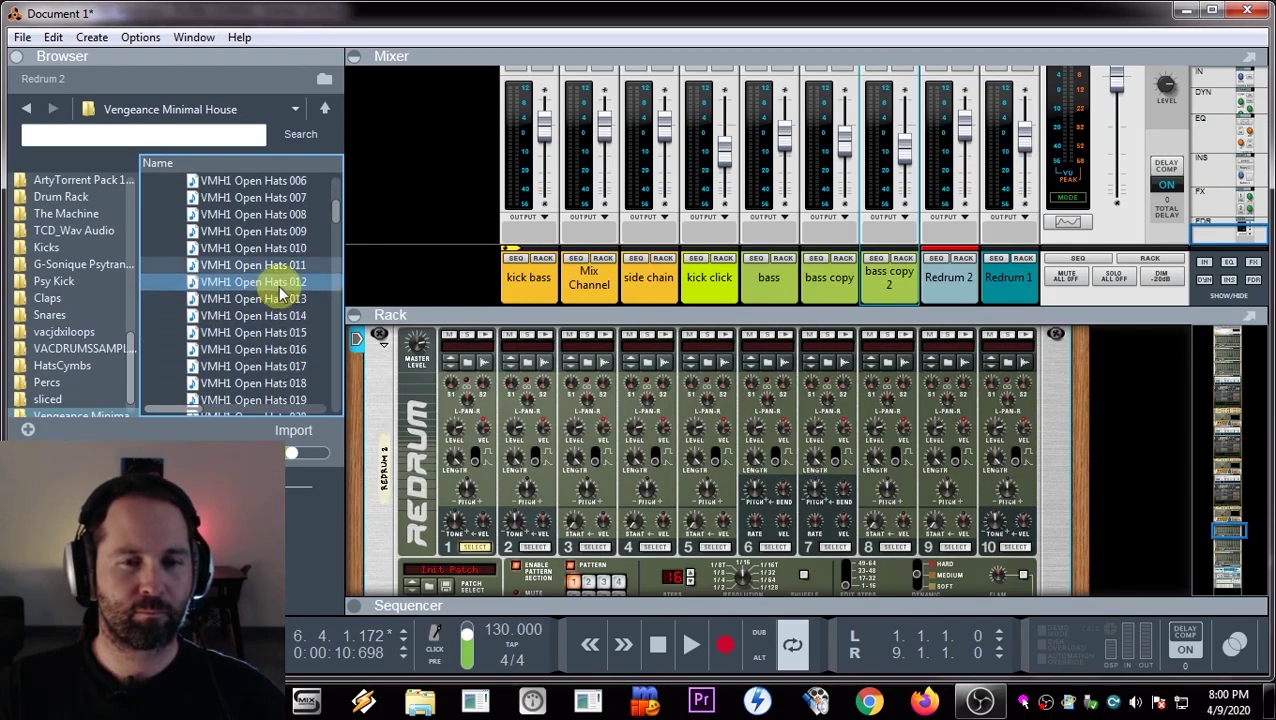
pyautogui.click(284, 265)
pyautogui.click(293, 299)
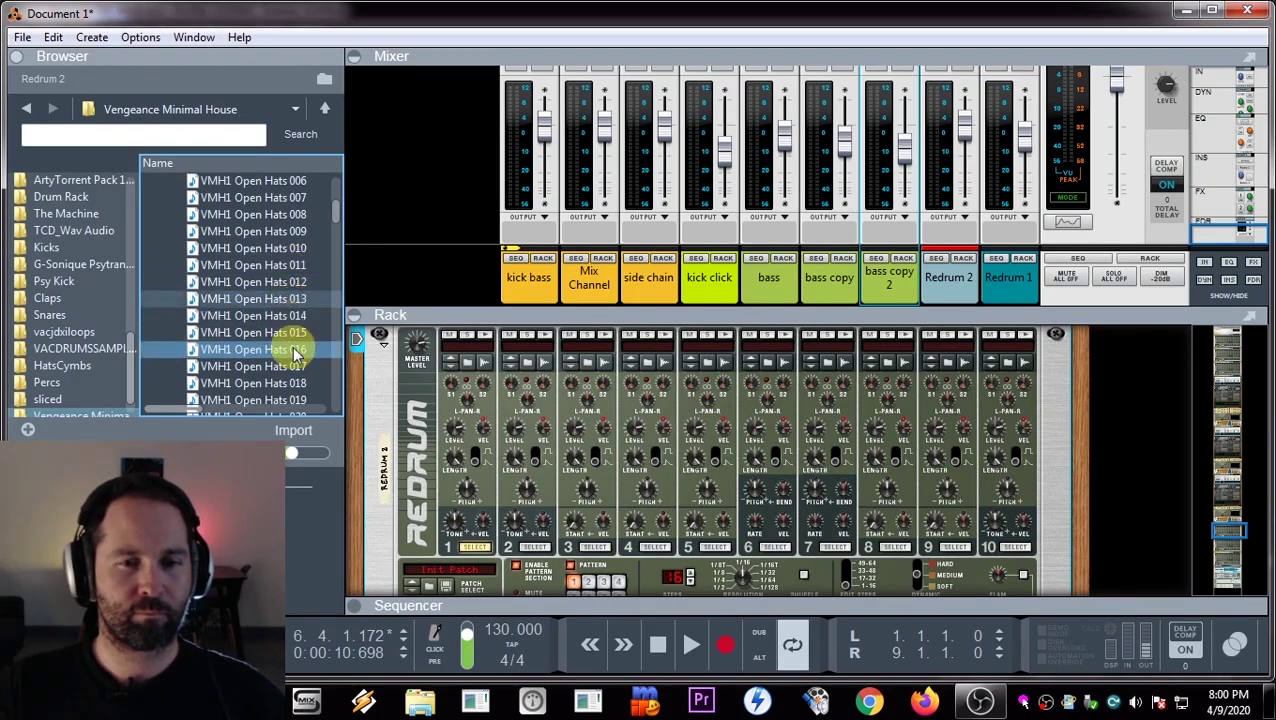
pyautogui.click(296, 333)
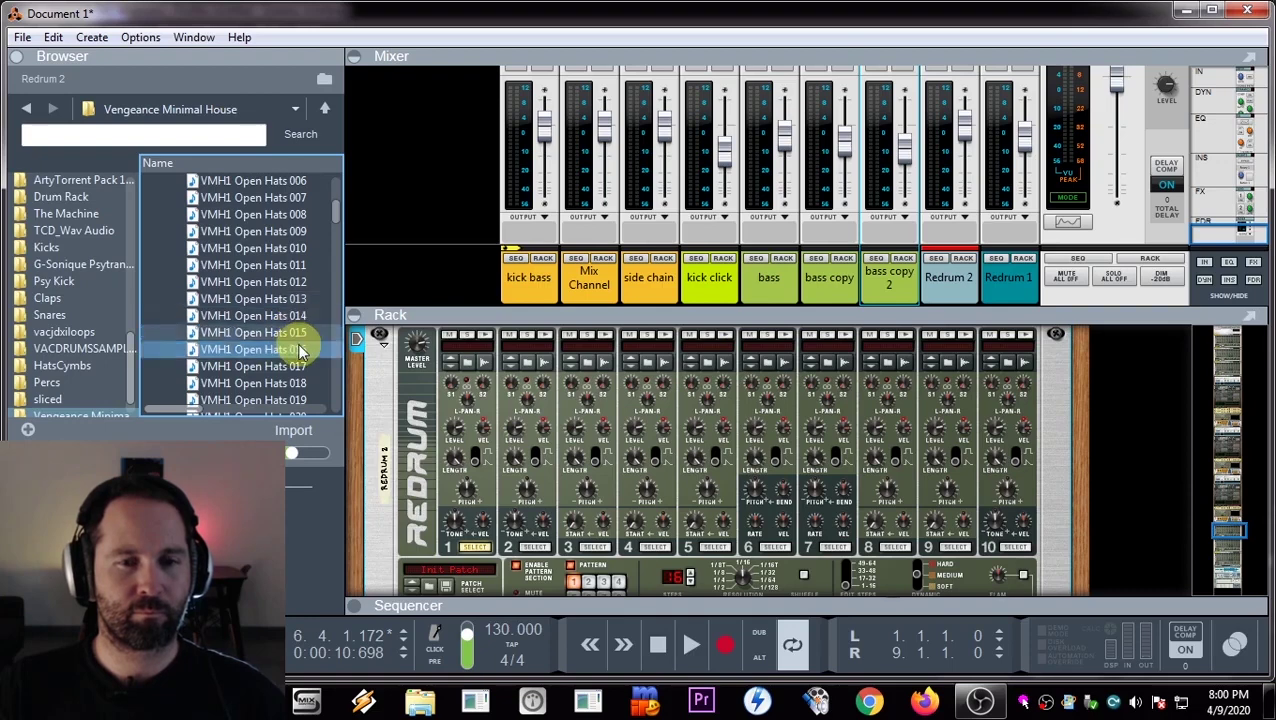
pyautogui.click(298, 350)
pyautogui.click(300, 367)
pyautogui.click(303, 384)
pyautogui.press('Down')
pyautogui.press('Down')
pyautogui.press('Down')
pyautogui.press('Down')
pyautogui.press('Down')
pyautogui.press('Down')
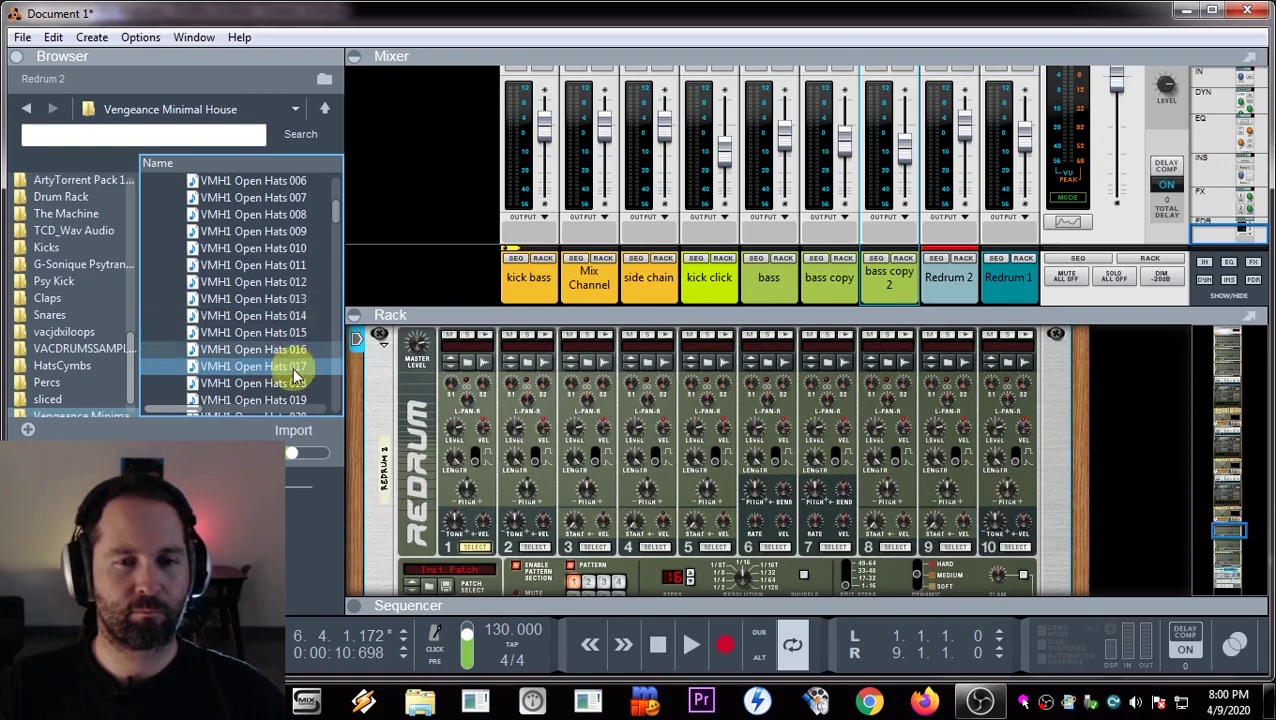
pyautogui.scroll(-3, 288, 380)
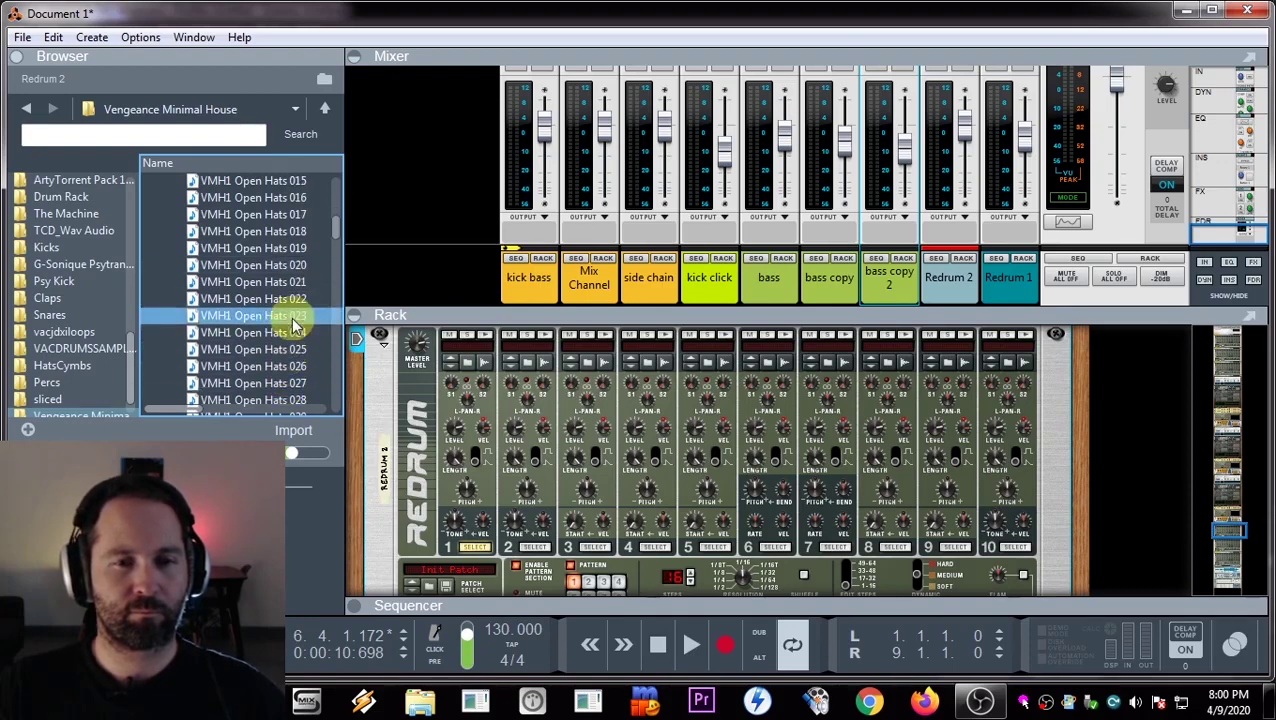
pyautogui.click(292, 350)
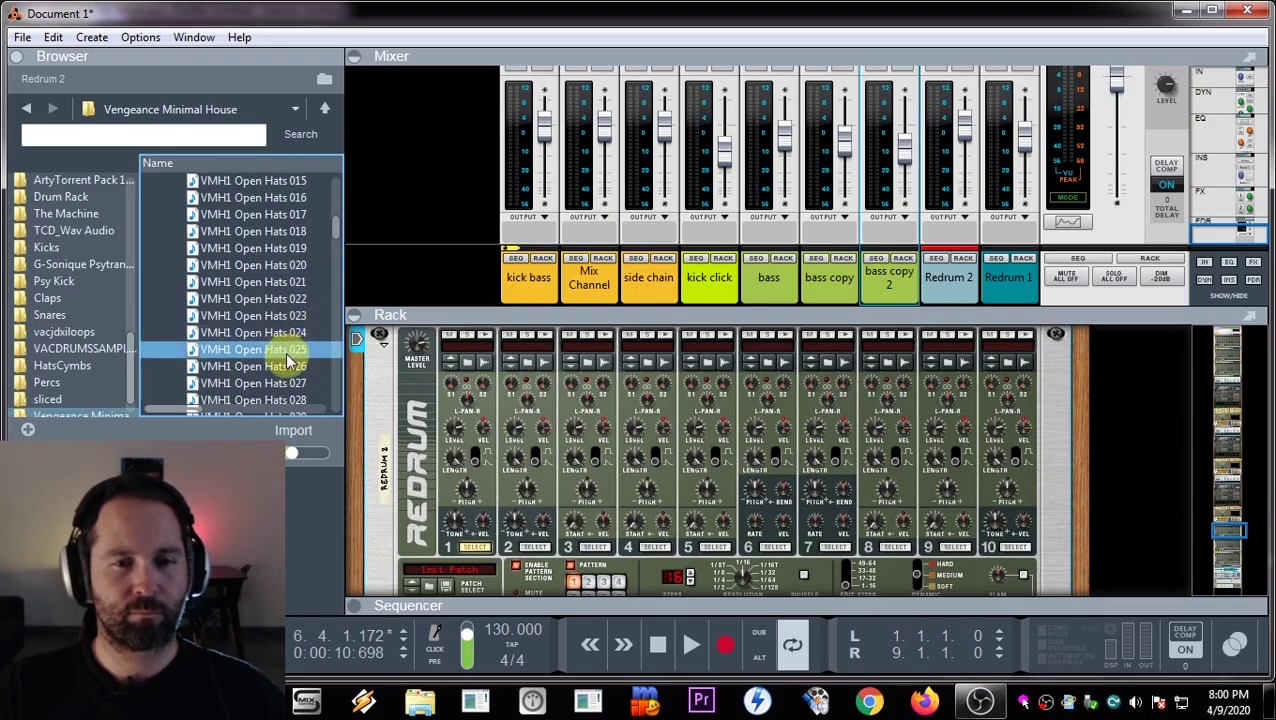
pyautogui.scroll(-2, 280, 320)
pyautogui.click(274, 287)
pyautogui.click(277, 302)
pyautogui.click(278, 316)
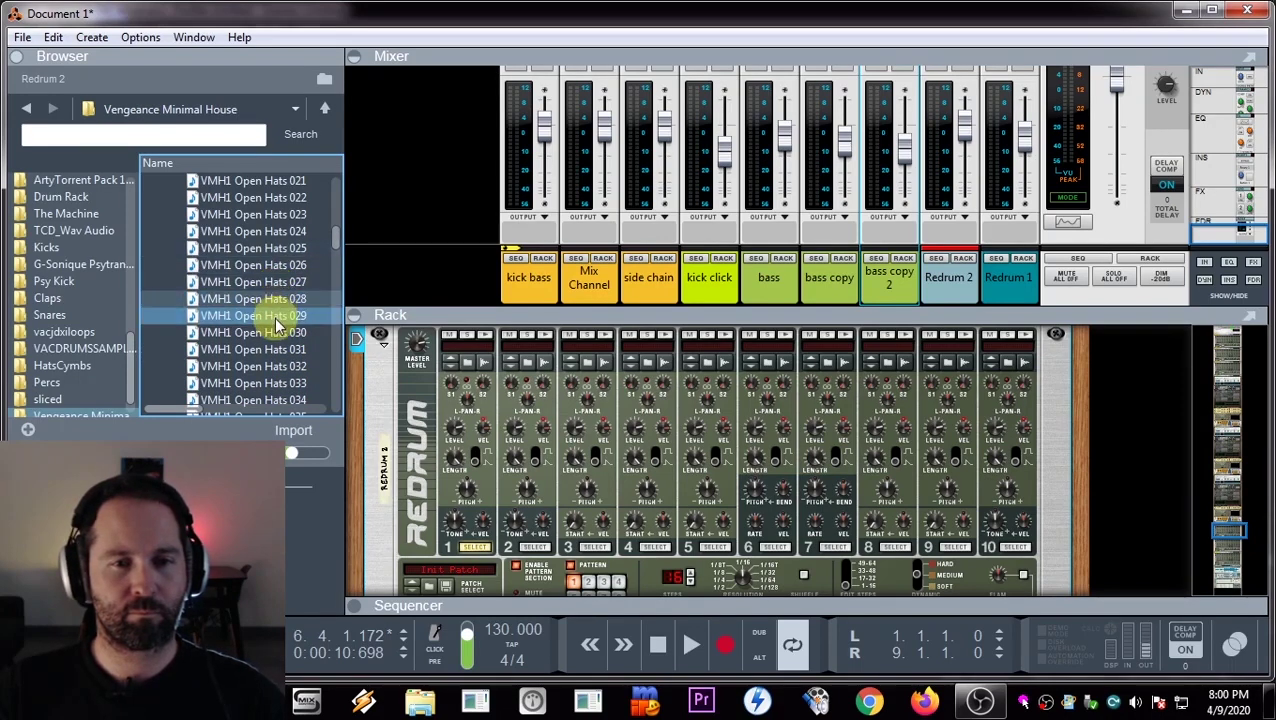
pyautogui.click(272, 302)
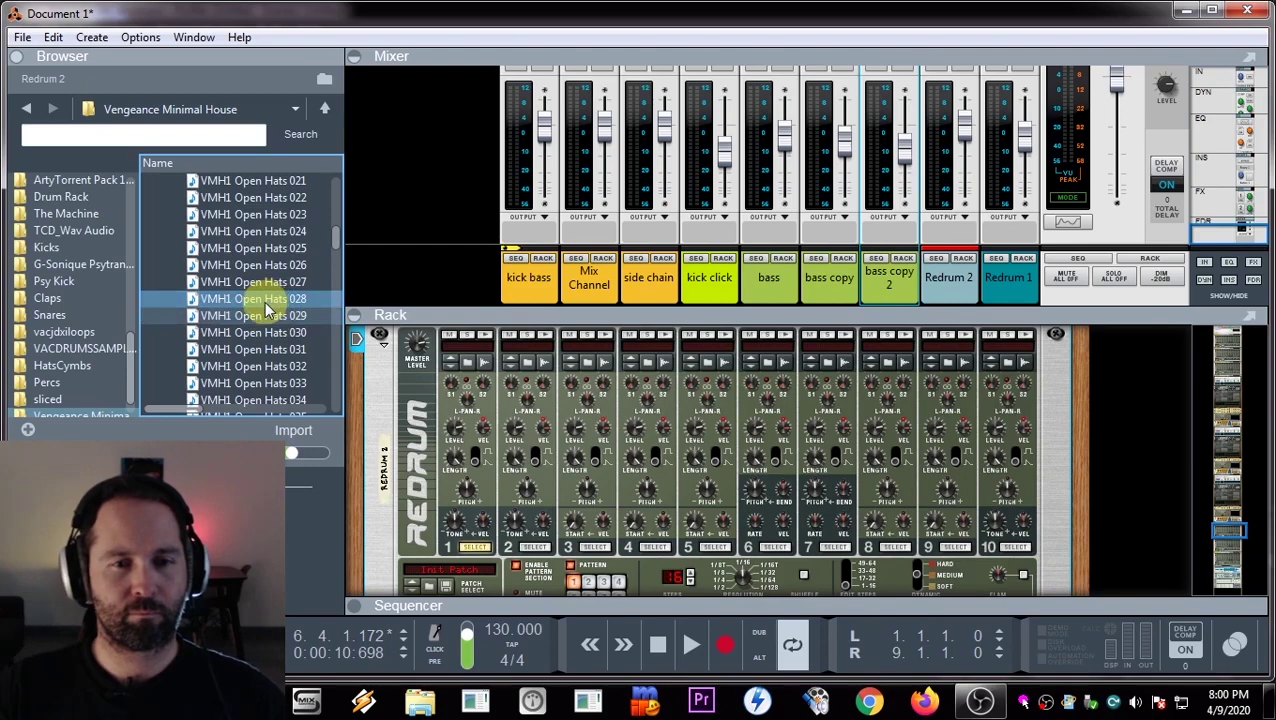
pyautogui.moveTo(262, 316); pyautogui.dragTo(907, 474)
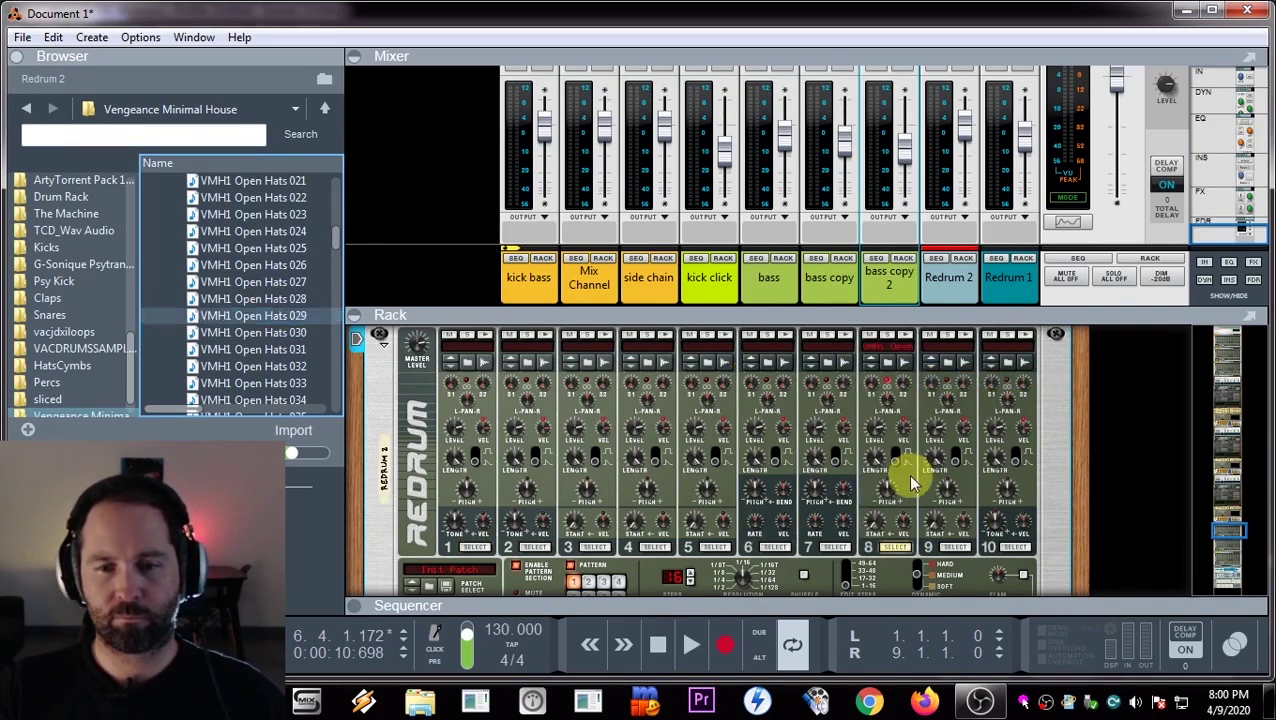
# - Program the open hat on pattern steps 3, 7, 11 and 15 and start playback
pyautogui.scroll(-3, 907, 474)
pyautogui.click(698, 509)
pyautogui.click(796, 509)
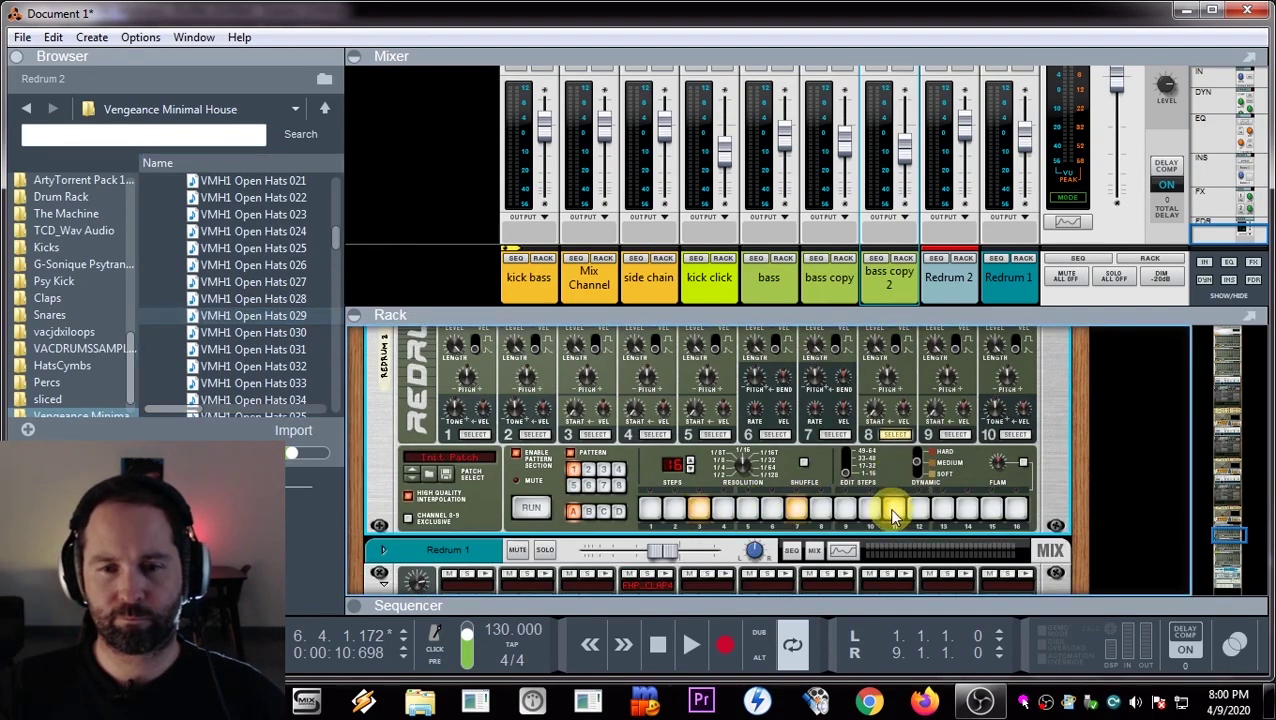
pyautogui.click(991, 509)
pyautogui.click(531, 507)
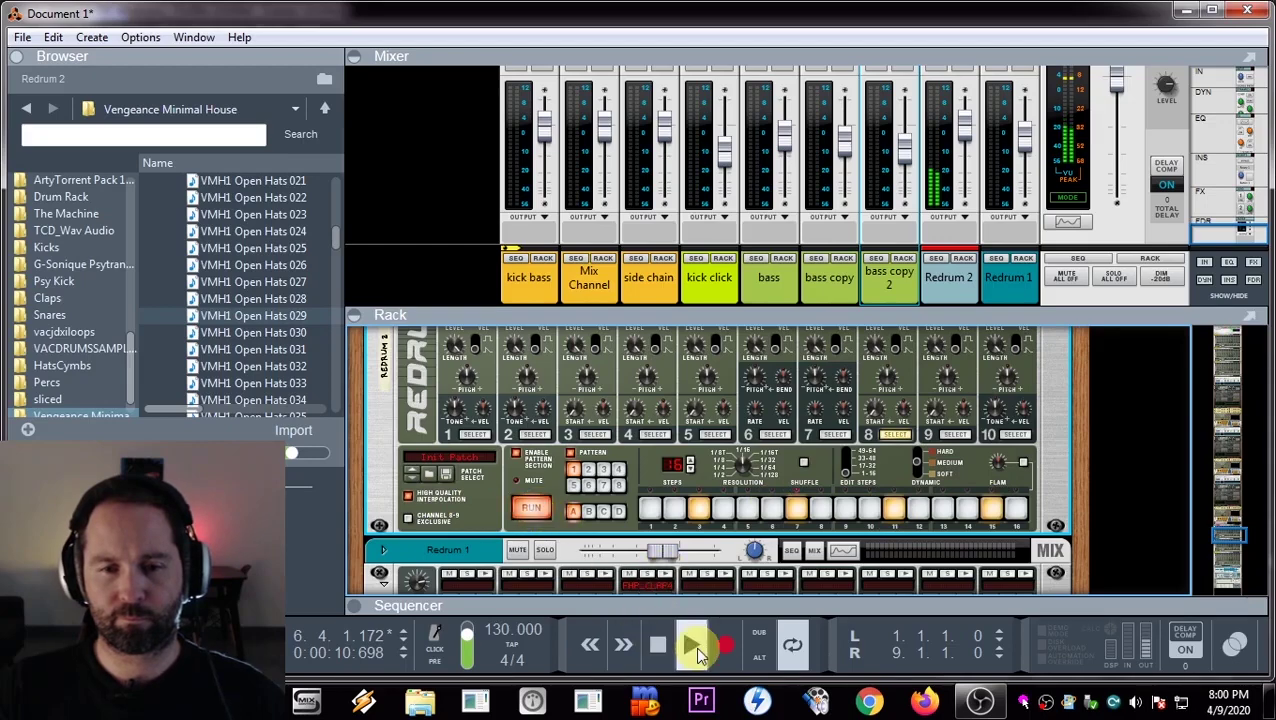
# - Set the open hat Redrum's mix level to -10.27 dB and dim the master level by 20 dB
pyautogui.scroll(3, 712, 513)
pyautogui.click(668, 370)
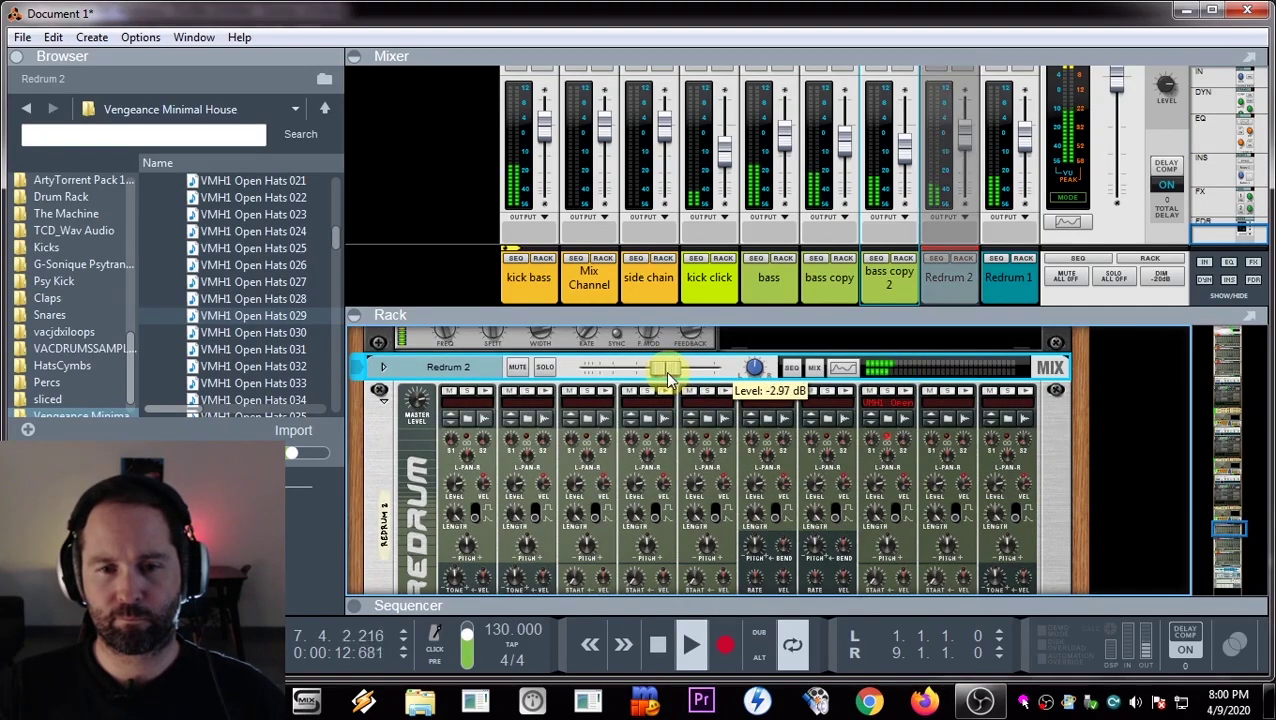
pyautogui.moveTo(668, 375); pyautogui.dragTo(652, 381)
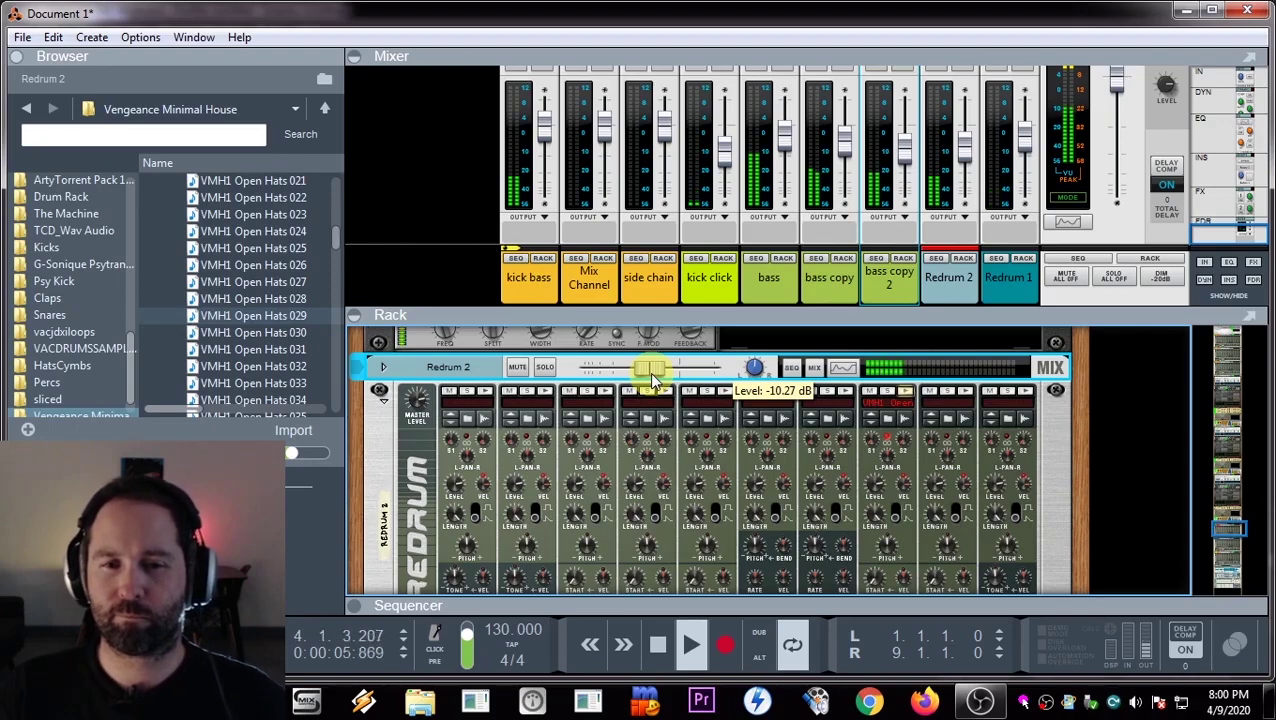
pyautogui.click(1162, 280)
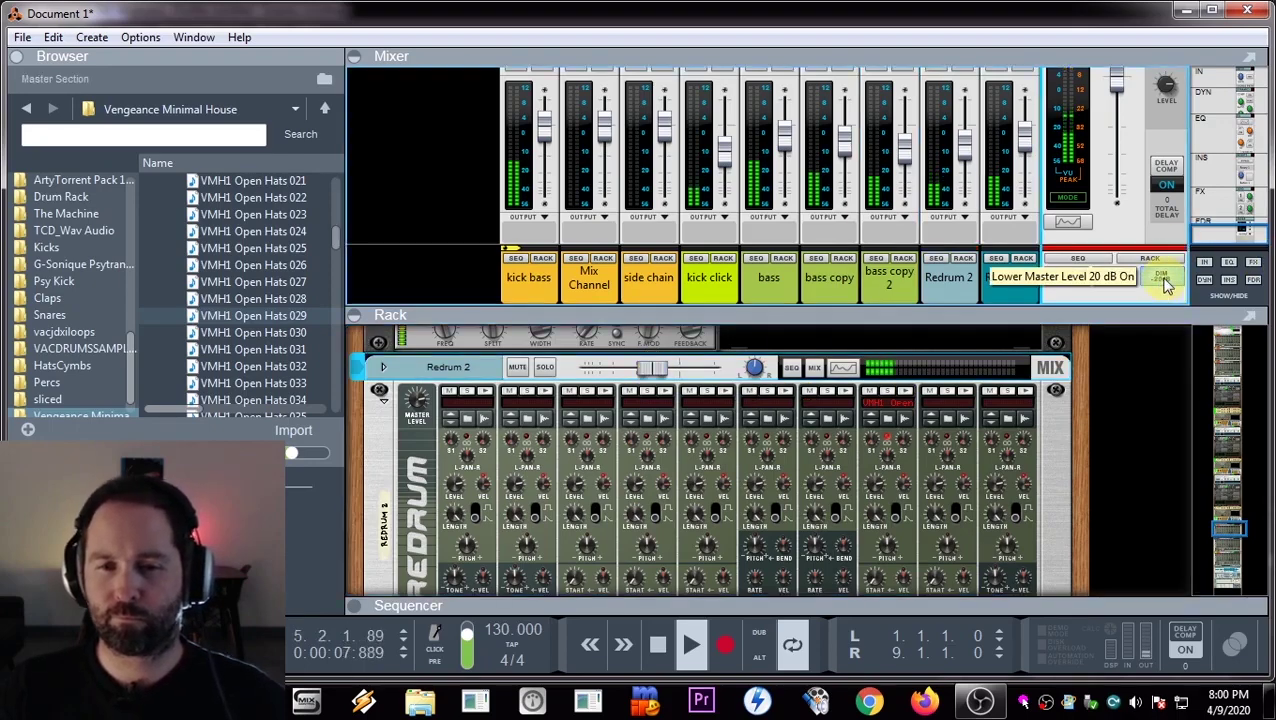